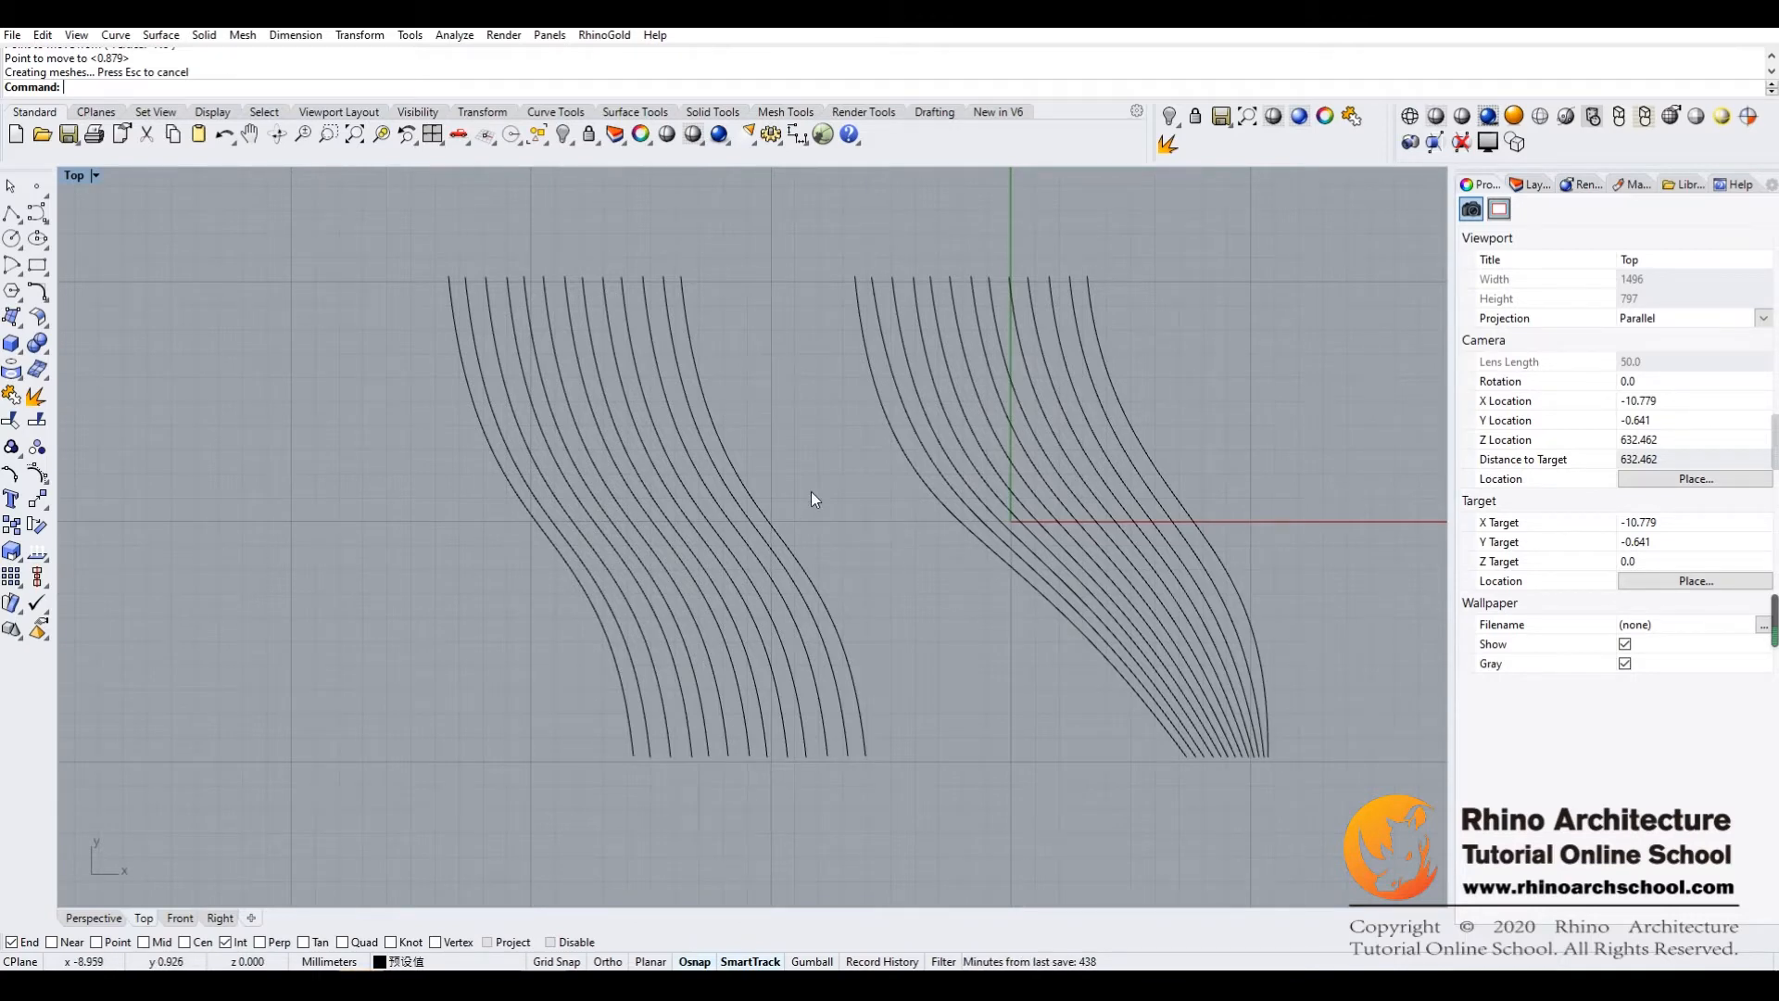
Draw a freehand S-shaped control point curve in the empty area to the left of the two existing curve sets
{"action": "right_click_drag", "start_coordinate": [793, 491], "coordinate": [863, 440]}
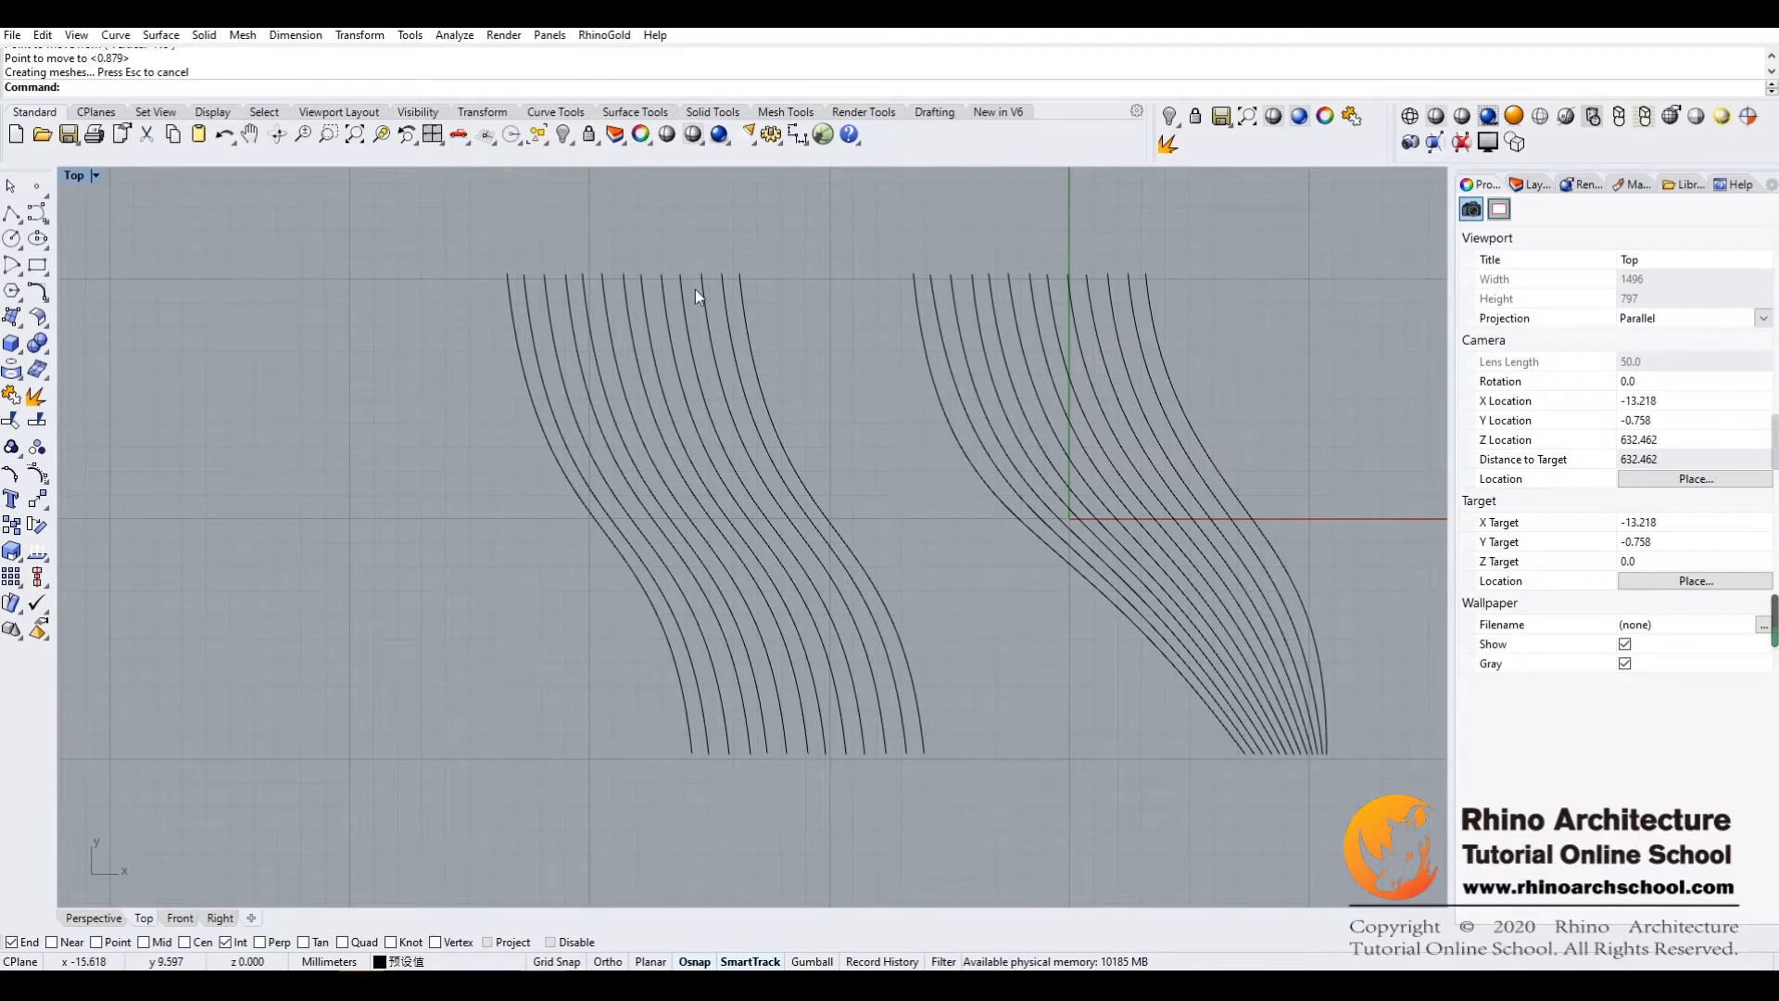
{"action": "right_click_drag", "start_coordinate": [787, 389], "coordinate": [879, 420]}
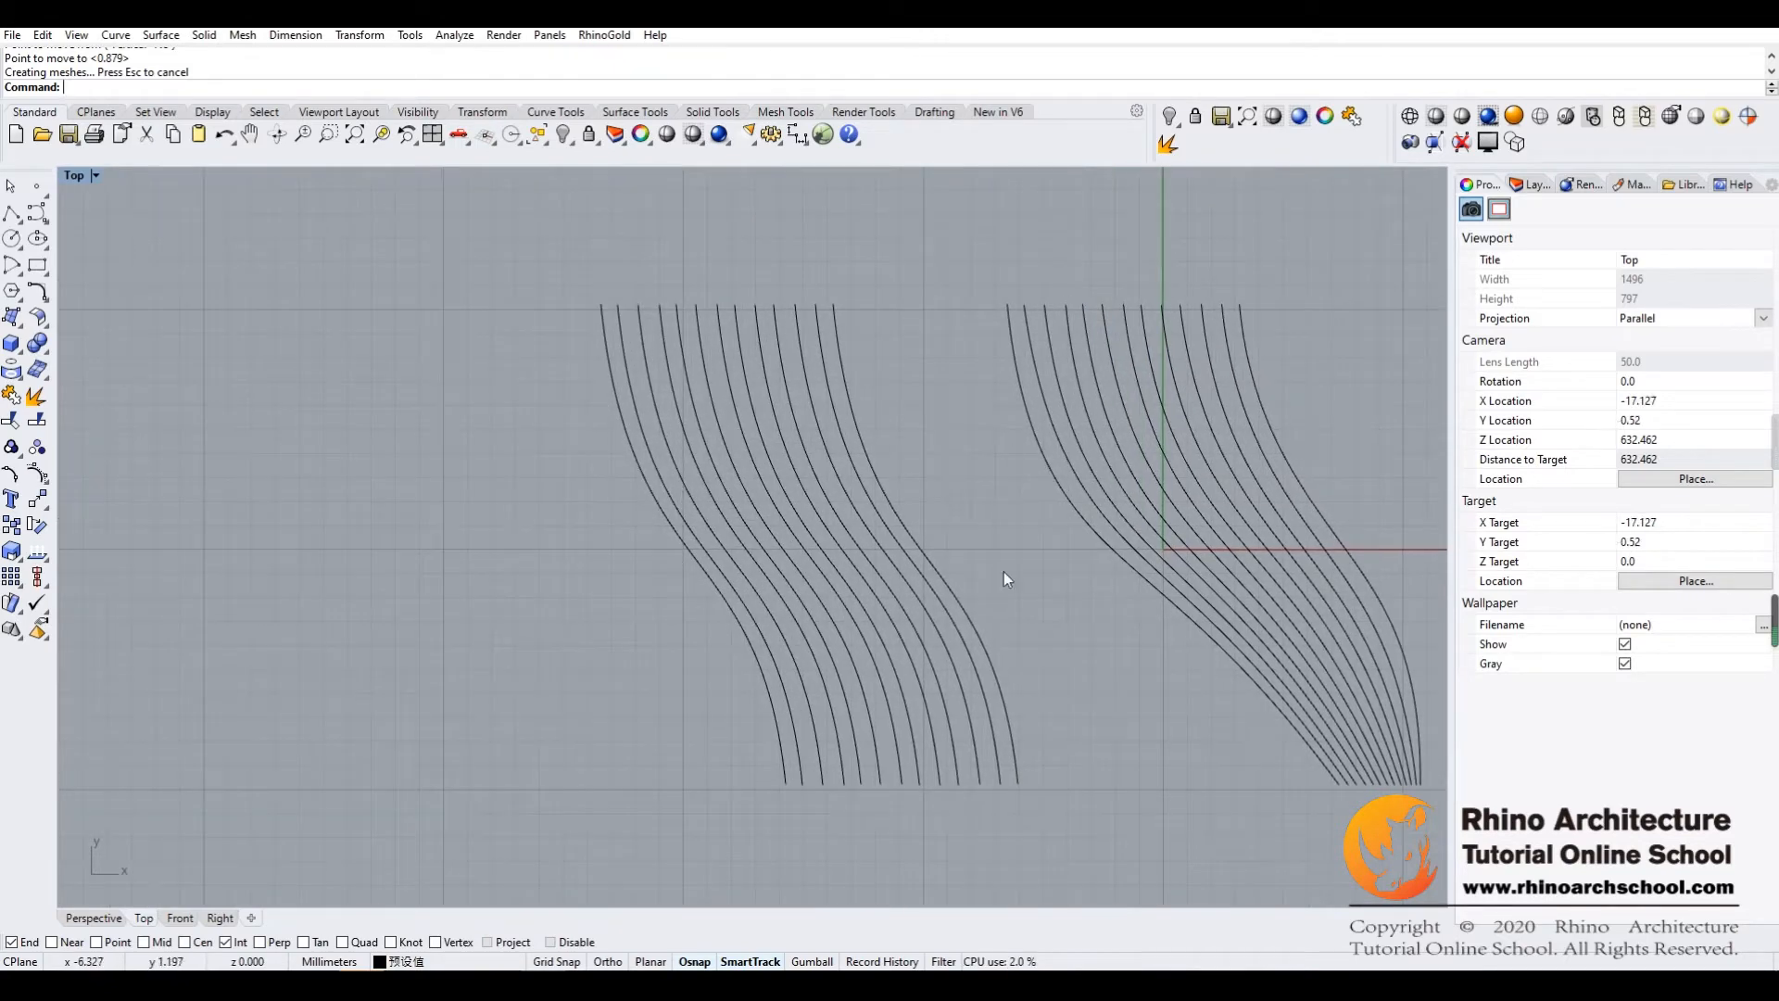
{"action": "right_click_drag", "start_coordinate": [650, 518], "coordinate": [751, 459]}
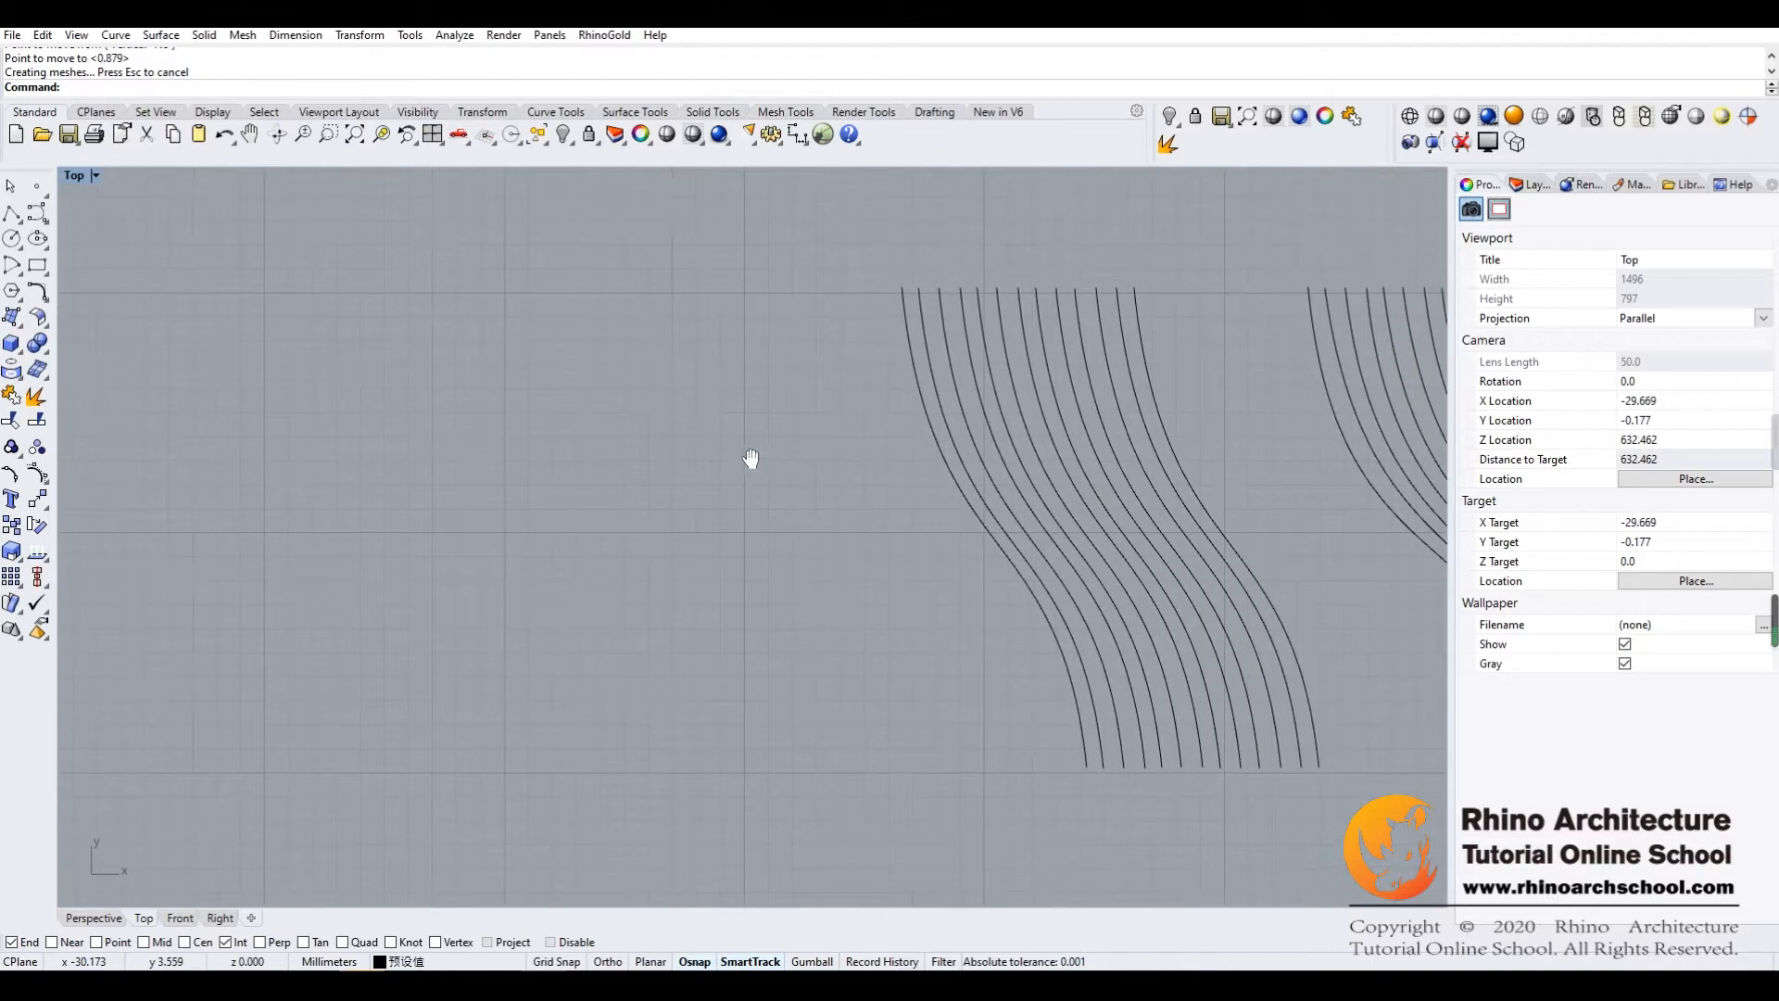
{"action": "left_click", "coordinate": [37, 213]}
{"action": "left_click", "coordinate": [420, 303]}
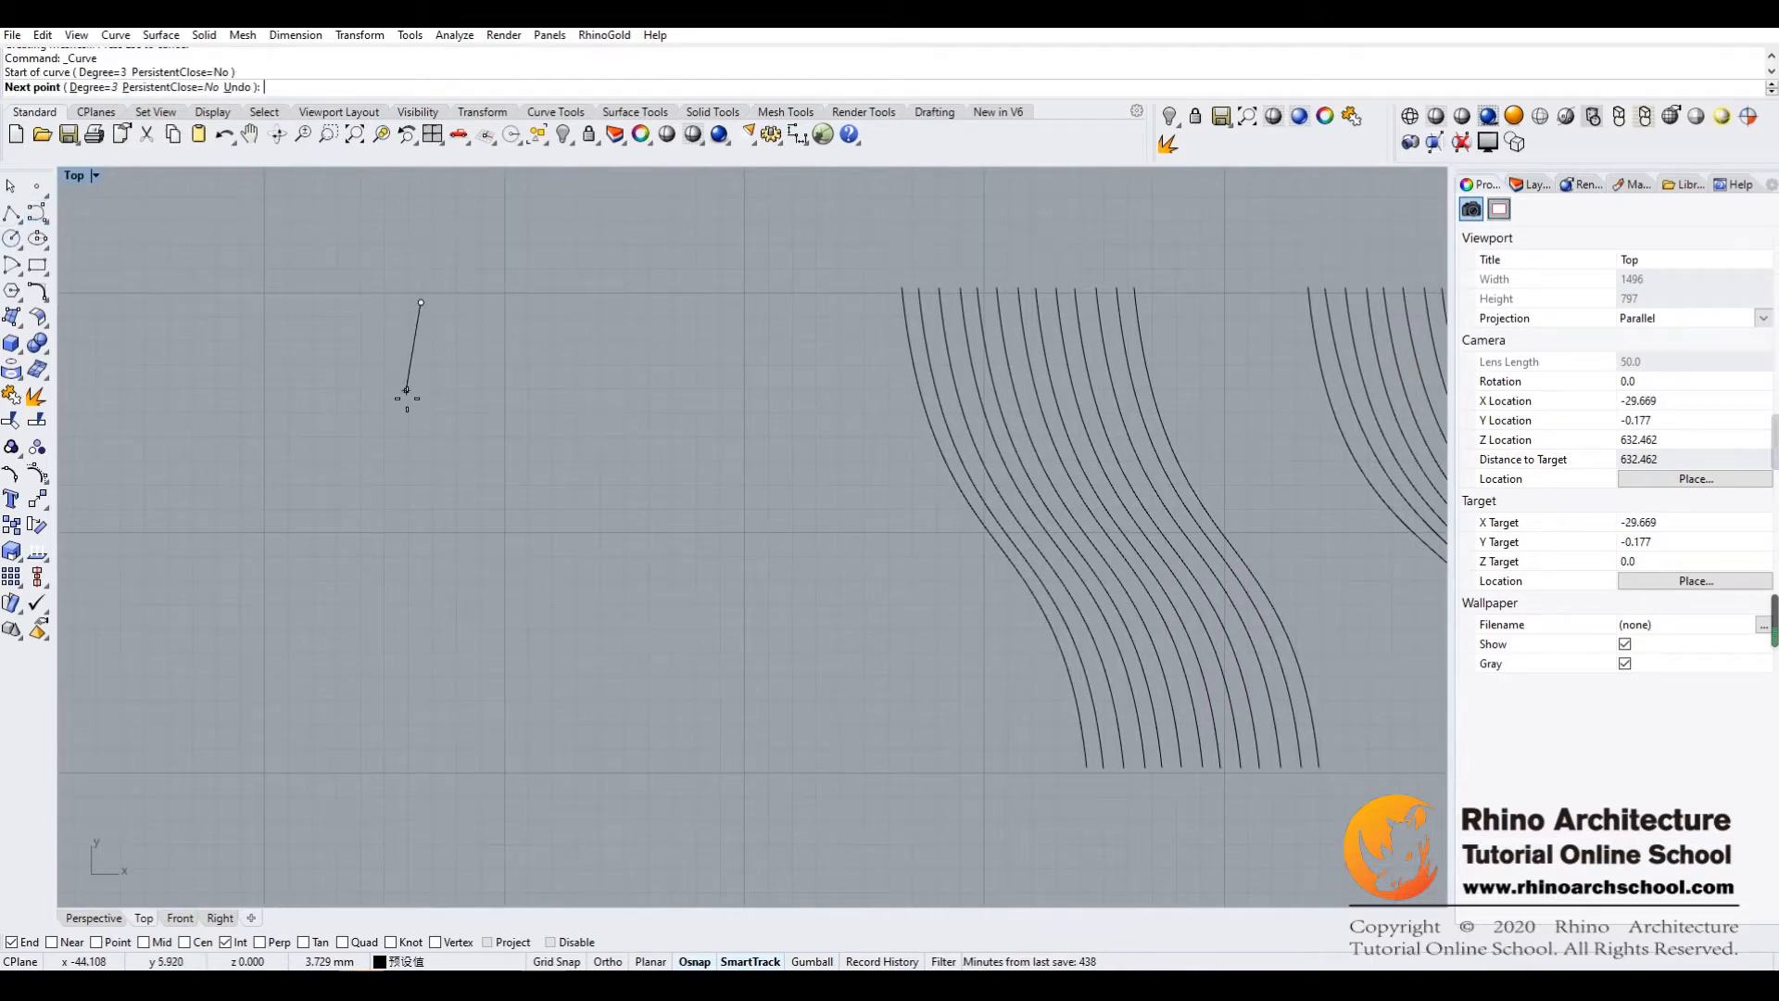
{"action": "left_click", "coordinate": [436, 434]}
{"action": "left_click", "coordinate": [483, 505]}
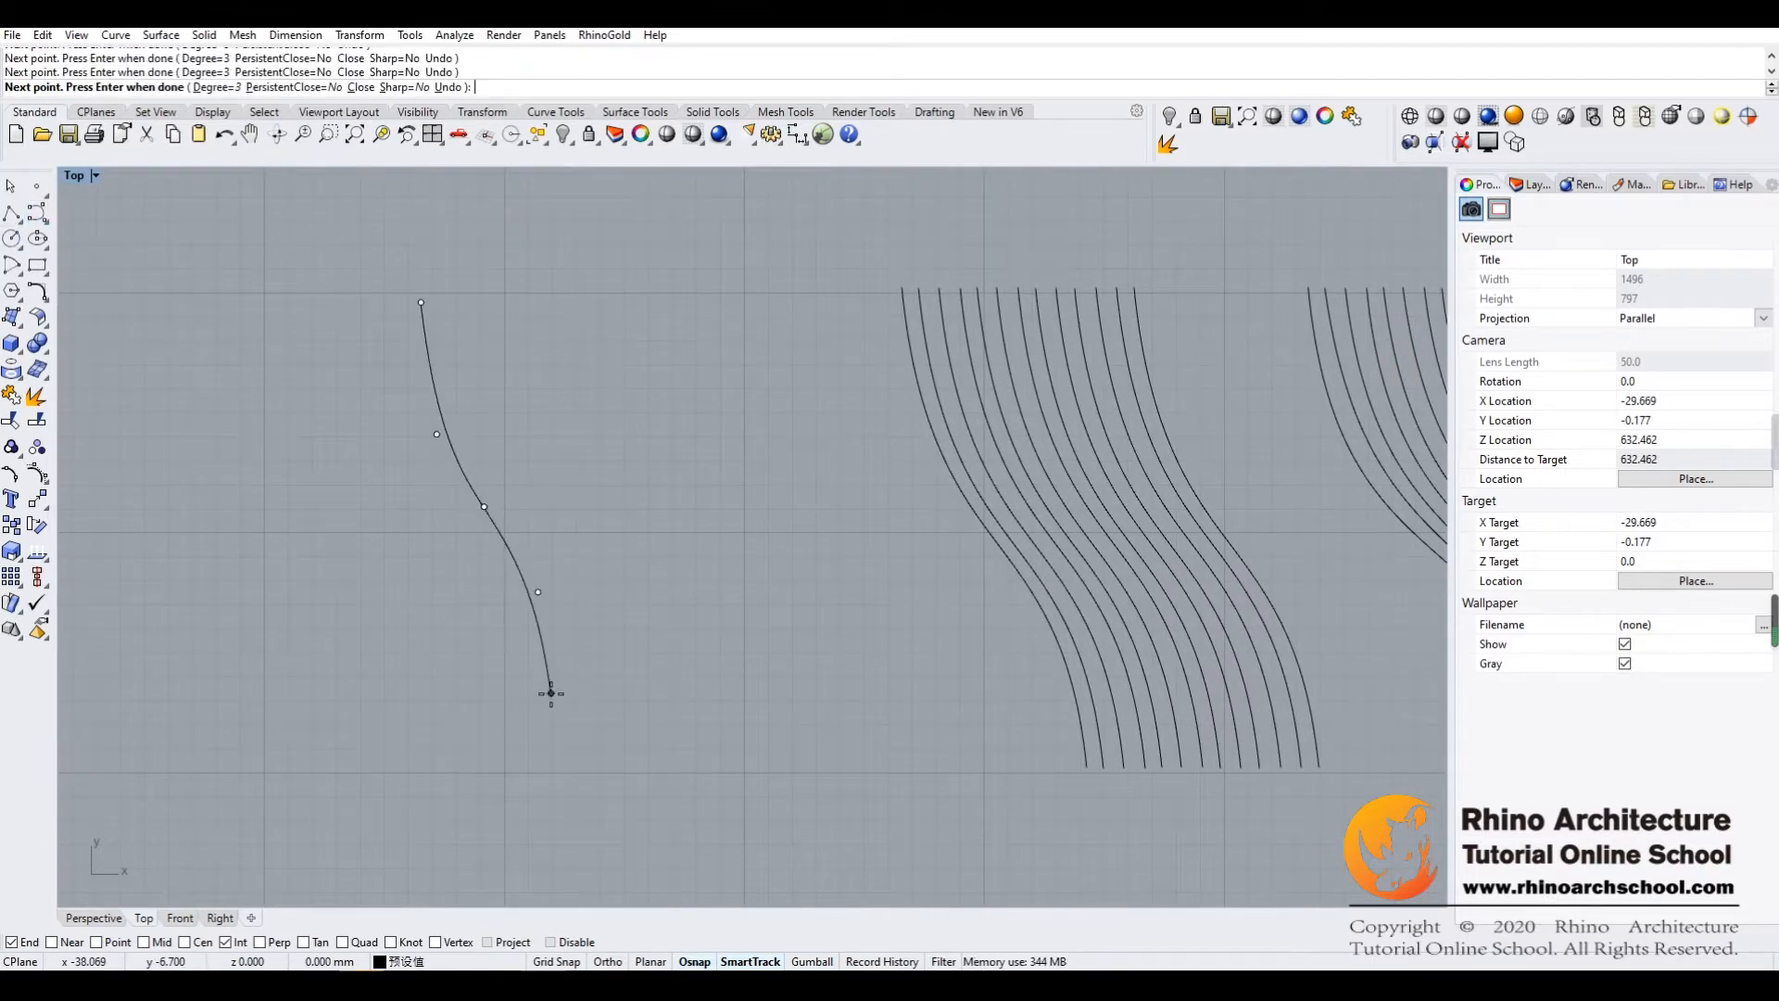
{"action": "left_click", "coordinate": [544, 751]}
{"action": "key", "text": "Return"}
Draw a second S-shaped curve just right of the first one, using six control points
{"action": "key", "text": "Return"}
{"action": "left_click", "coordinate": [442, 301]}
{"action": "left_click", "coordinate": [451, 379]}
{"action": "left_click", "coordinate": [493, 471]}
{"action": "left_click", "coordinate": [577, 546]}
{"action": "left_click", "coordinate": [605, 652]}
{"action": "left_click", "coordinate": [603, 731]}
{"action": "key", "text": "Return"}
{"action": "key", "text": "Return"}
Draw a third curve right of the second, bulging outward in its lower half and ending slightly inward
{"action": "left_click", "coordinate": [469, 309]}
{"action": "left_click", "coordinate": [502, 408]}
{"action": "left_click", "coordinate": [579, 501]}
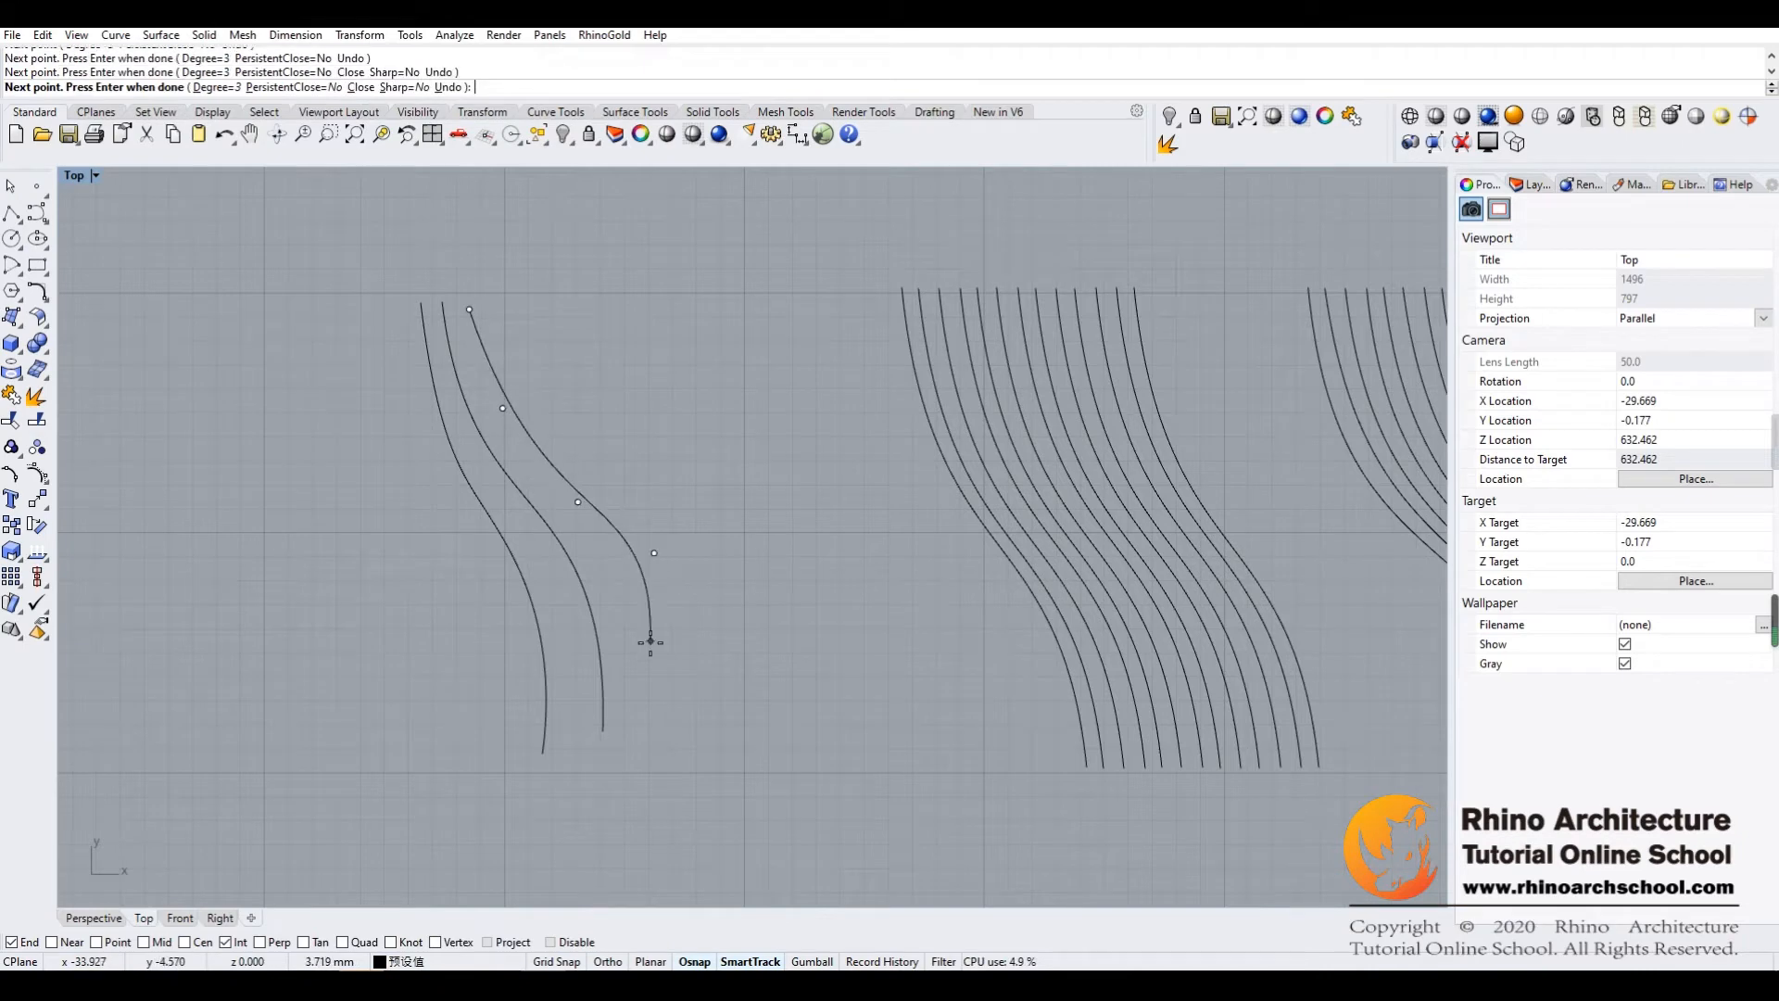
{"action": "left_click", "coordinate": [648, 639]}
{"action": "left_click", "coordinate": [618, 756]}
{"action": "key", "text": "Return"}
{"action": "key", "text": "Return"}
Draw a fourth curve beside the third that bends right and hooks back inward at its lower end
{"action": "left_click", "coordinate": [513, 317]}
{"action": "left_click", "coordinate": [548, 421]}
{"action": "left_click", "coordinate": [612, 488]}
{"action": "left_click", "coordinate": [691, 555]}
{"action": "left_click", "coordinate": [704, 643]}
{"action": "left_click", "coordinate": [665, 743]}
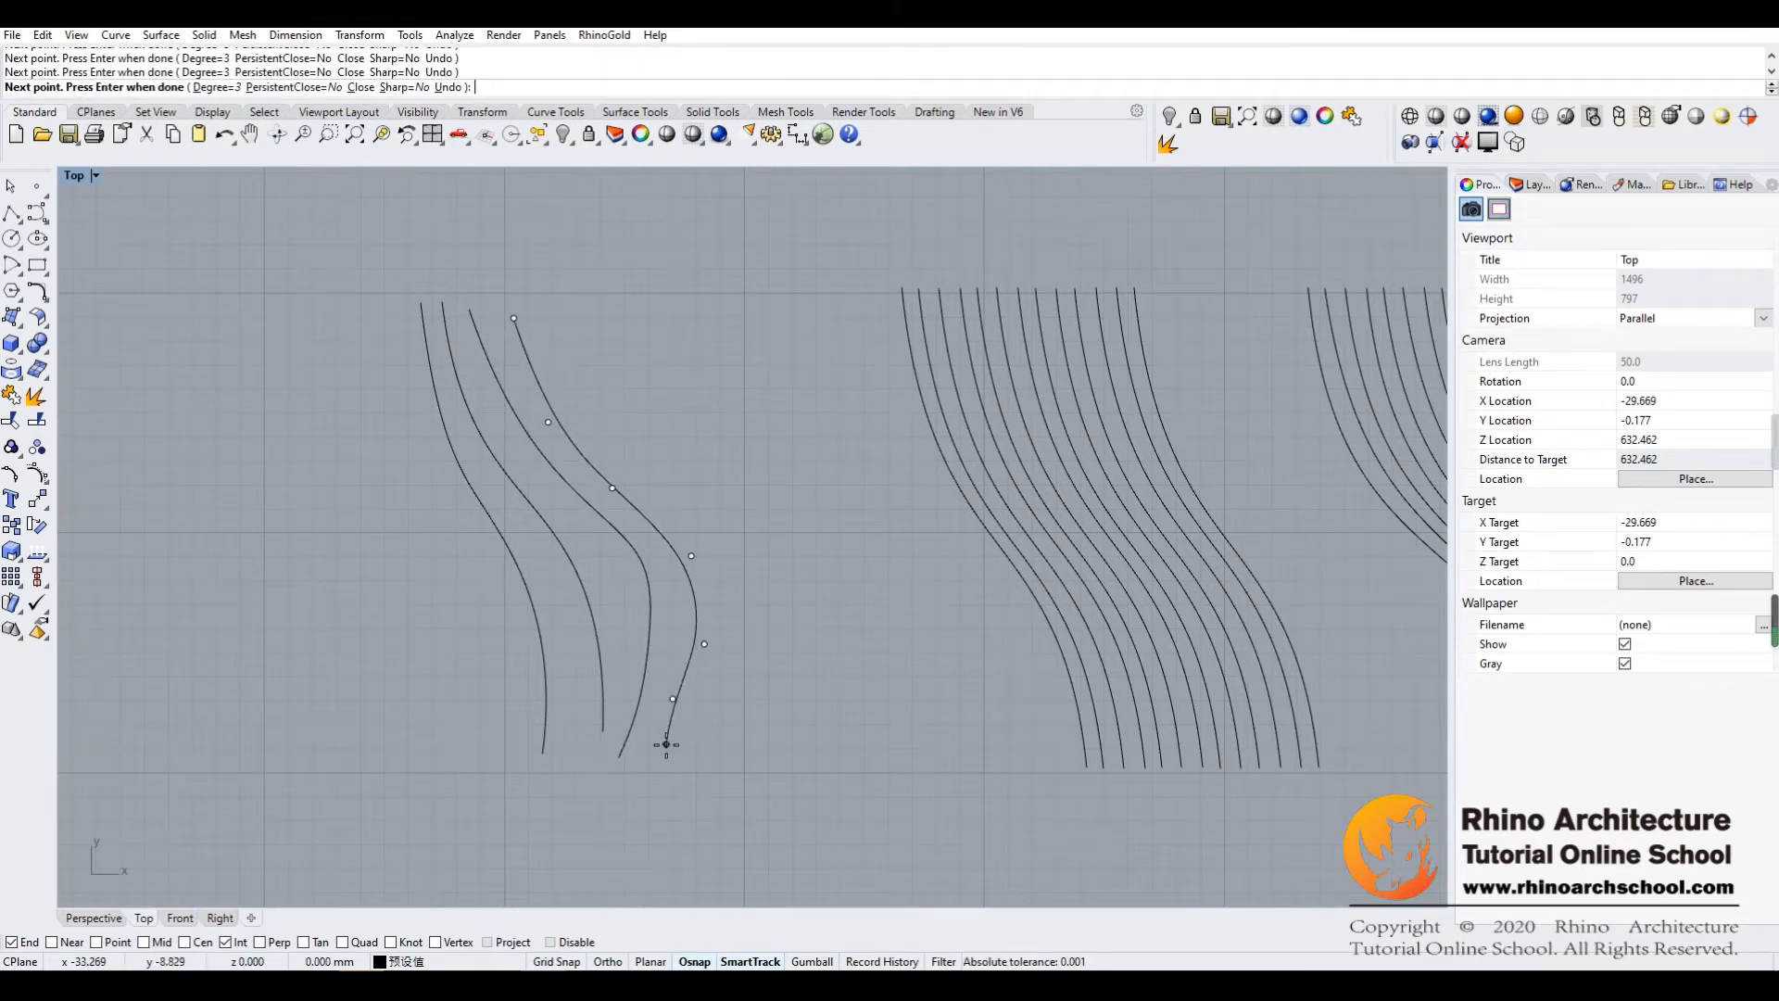
{"action": "key", "text": "Return"}
{"action": "key", "text": "Return"}
Draw a fifth curve to the right of the fourth, following the same S-shaped flow
{"action": "left_click", "coordinate": [553, 322]}
{"action": "left_click", "coordinate": [587, 418]}
{"action": "left_click", "coordinate": [645, 498]}
{"action": "left_click", "coordinate": [715, 596]}
{"action": "left_click", "coordinate": [706, 716]}
{"action": "key", "text": "Return"}
Draw a sixth curve right of the fifth with many closely spaced control points
{"action": "key", "text": "Return"}
{"action": "left_click", "coordinate": [607, 310]}
{"action": "left_click", "coordinate": [616, 383]}
{"action": "left_click", "coordinate": [632, 439]}
{"action": "left_click", "coordinate": [652, 483]}
{"action": "left_click", "coordinate": [680, 507]}
{"action": "left_click", "coordinate": [710, 549]}
{"action": "left_click", "coordinate": [739, 588]}
{"action": "left_click", "coordinate": [759, 666]}
{"action": "left_click", "coordinate": [728, 748]}
{"action": "key", "text": "Return"}
{"action": "key", "text": "Return"}
Draw a seventh, outermost curve at the right side of the hand-drawn set, using densely placed control points
{"action": "left_click", "coordinate": [642, 307]}
{"action": "left_click", "coordinate": [648, 385]}
{"action": "left_click", "coordinate": [667, 434]}
{"action": "left_click", "coordinate": [697, 476]}
{"action": "left_click", "coordinate": [720, 511]}
{"action": "left_click", "coordinate": [754, 540]}
{"action": "left_click", "coordinate": [769, 571]}
{"action": "left_click", "coordinate": [783, 722]}
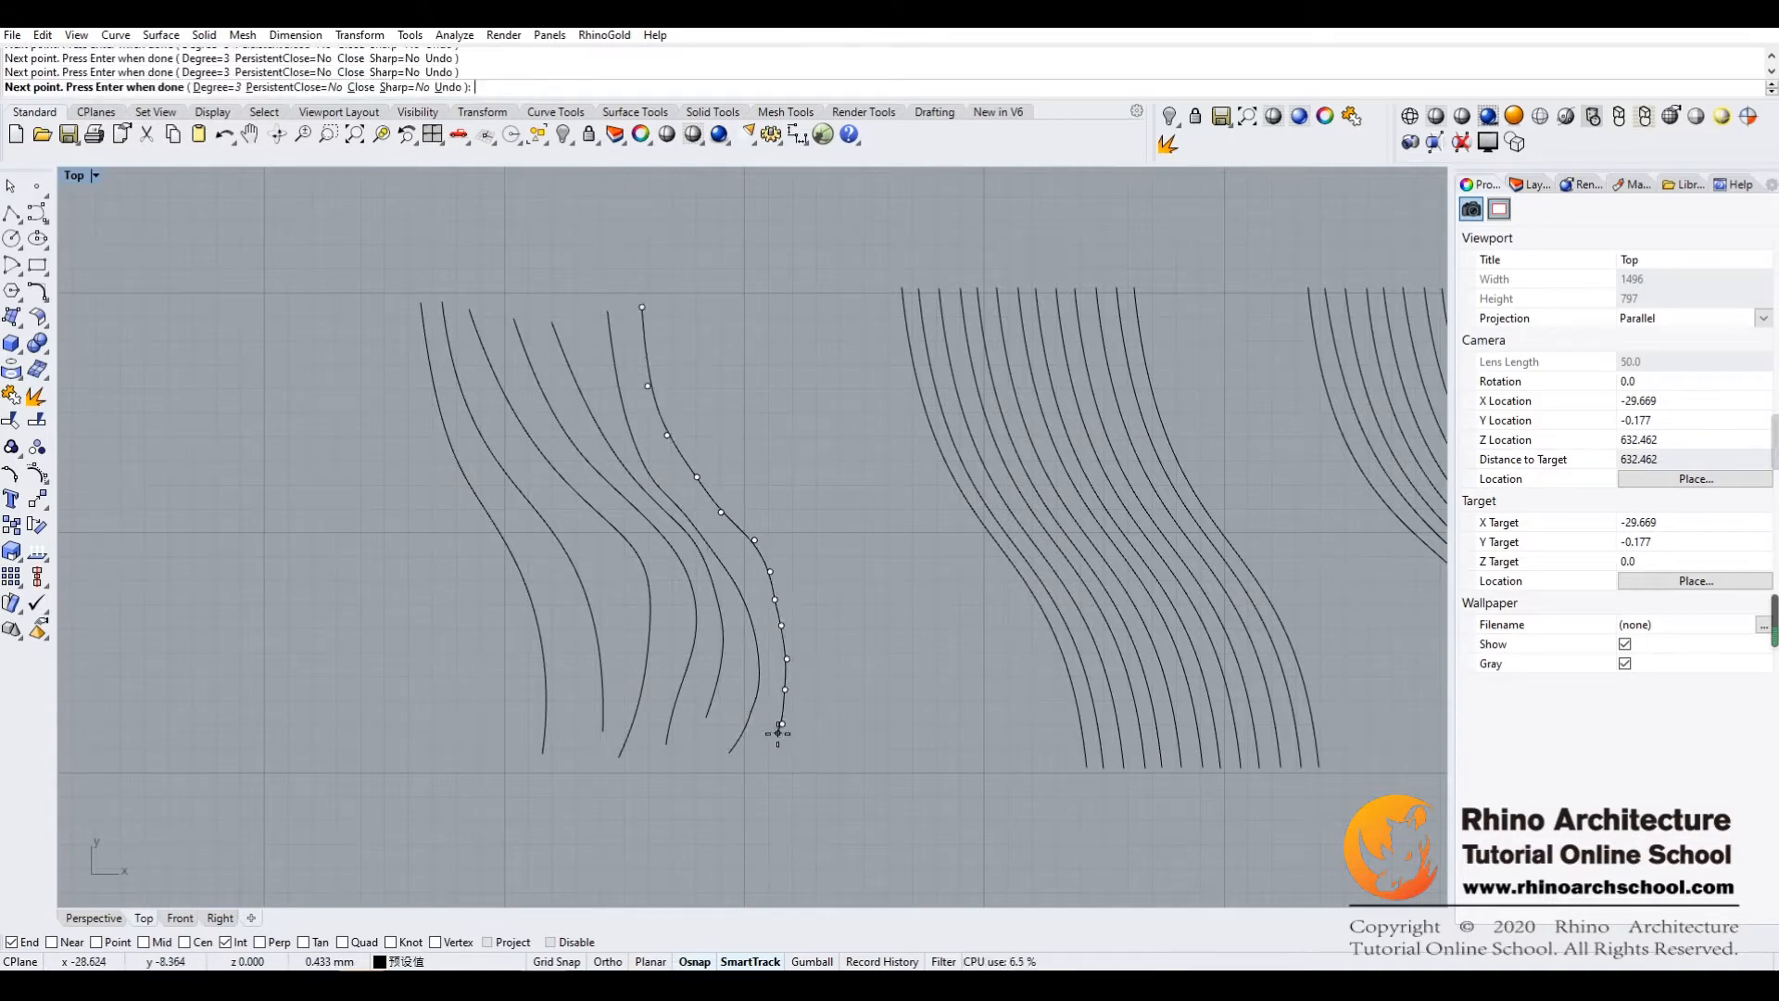
{"action": "key", "text": "Return"}
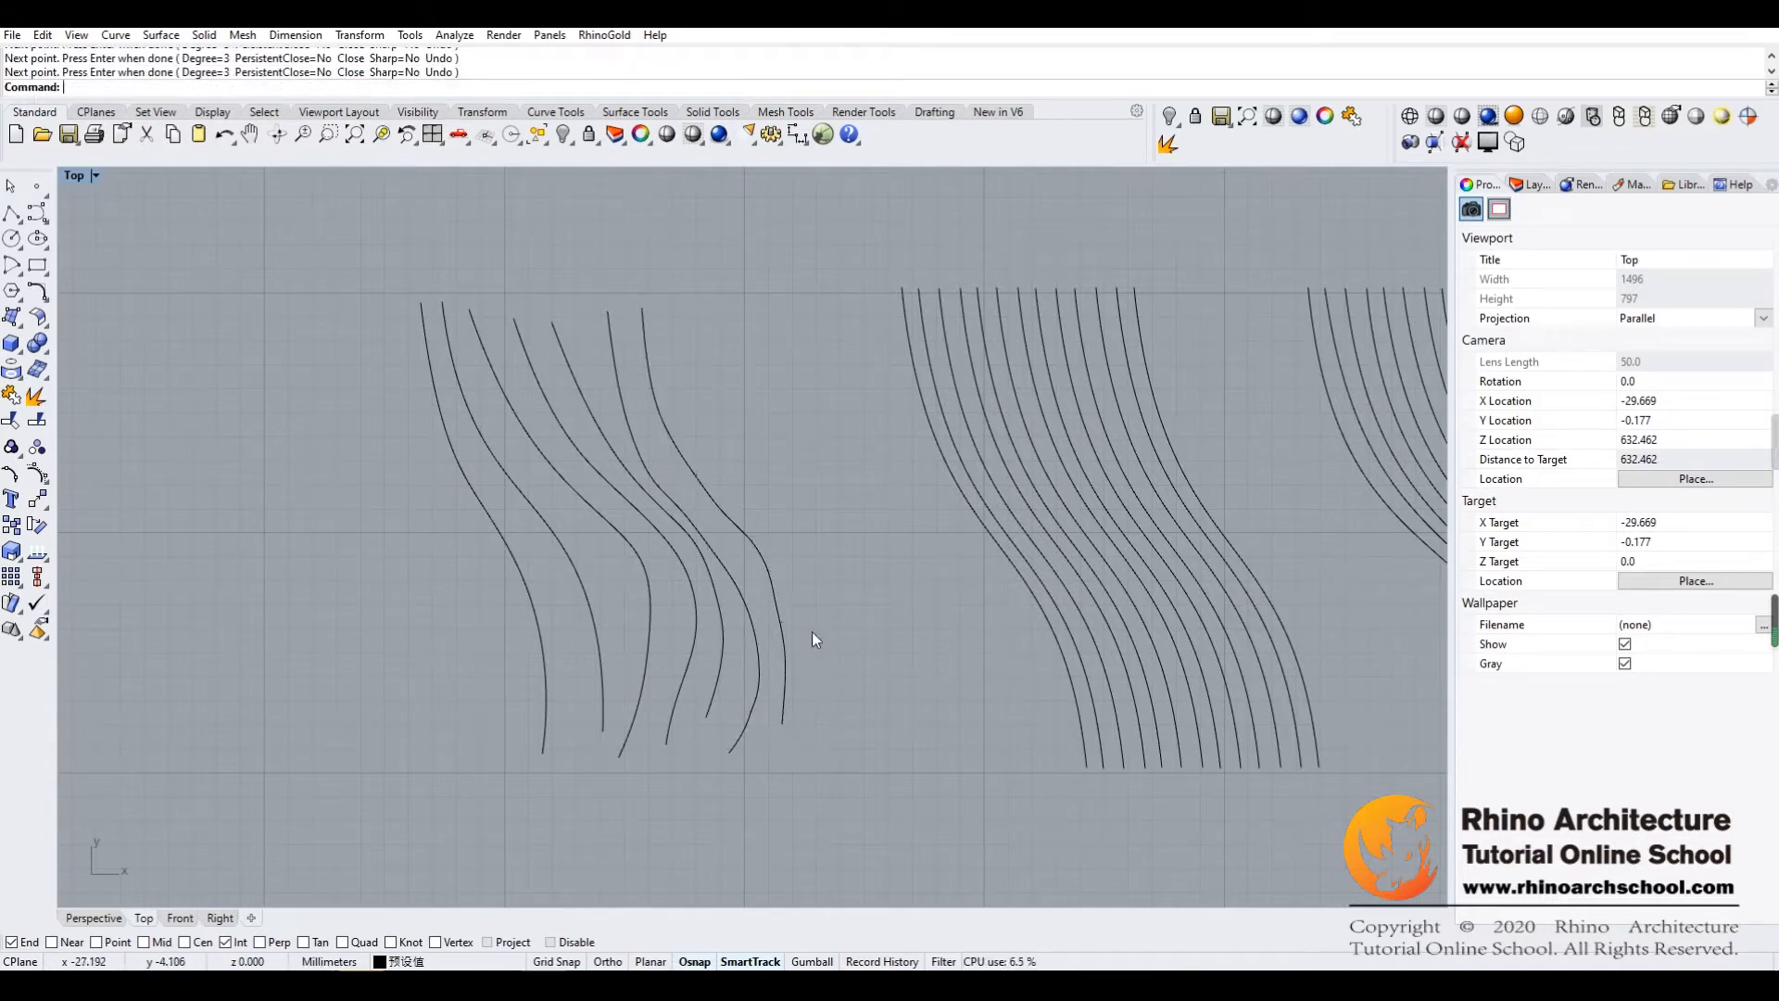
Reshape the leftmost hand-drawn curve by shifting its upper and middle control points up and to the left
{"action": "left_click", "coordinate": [465, 492]}
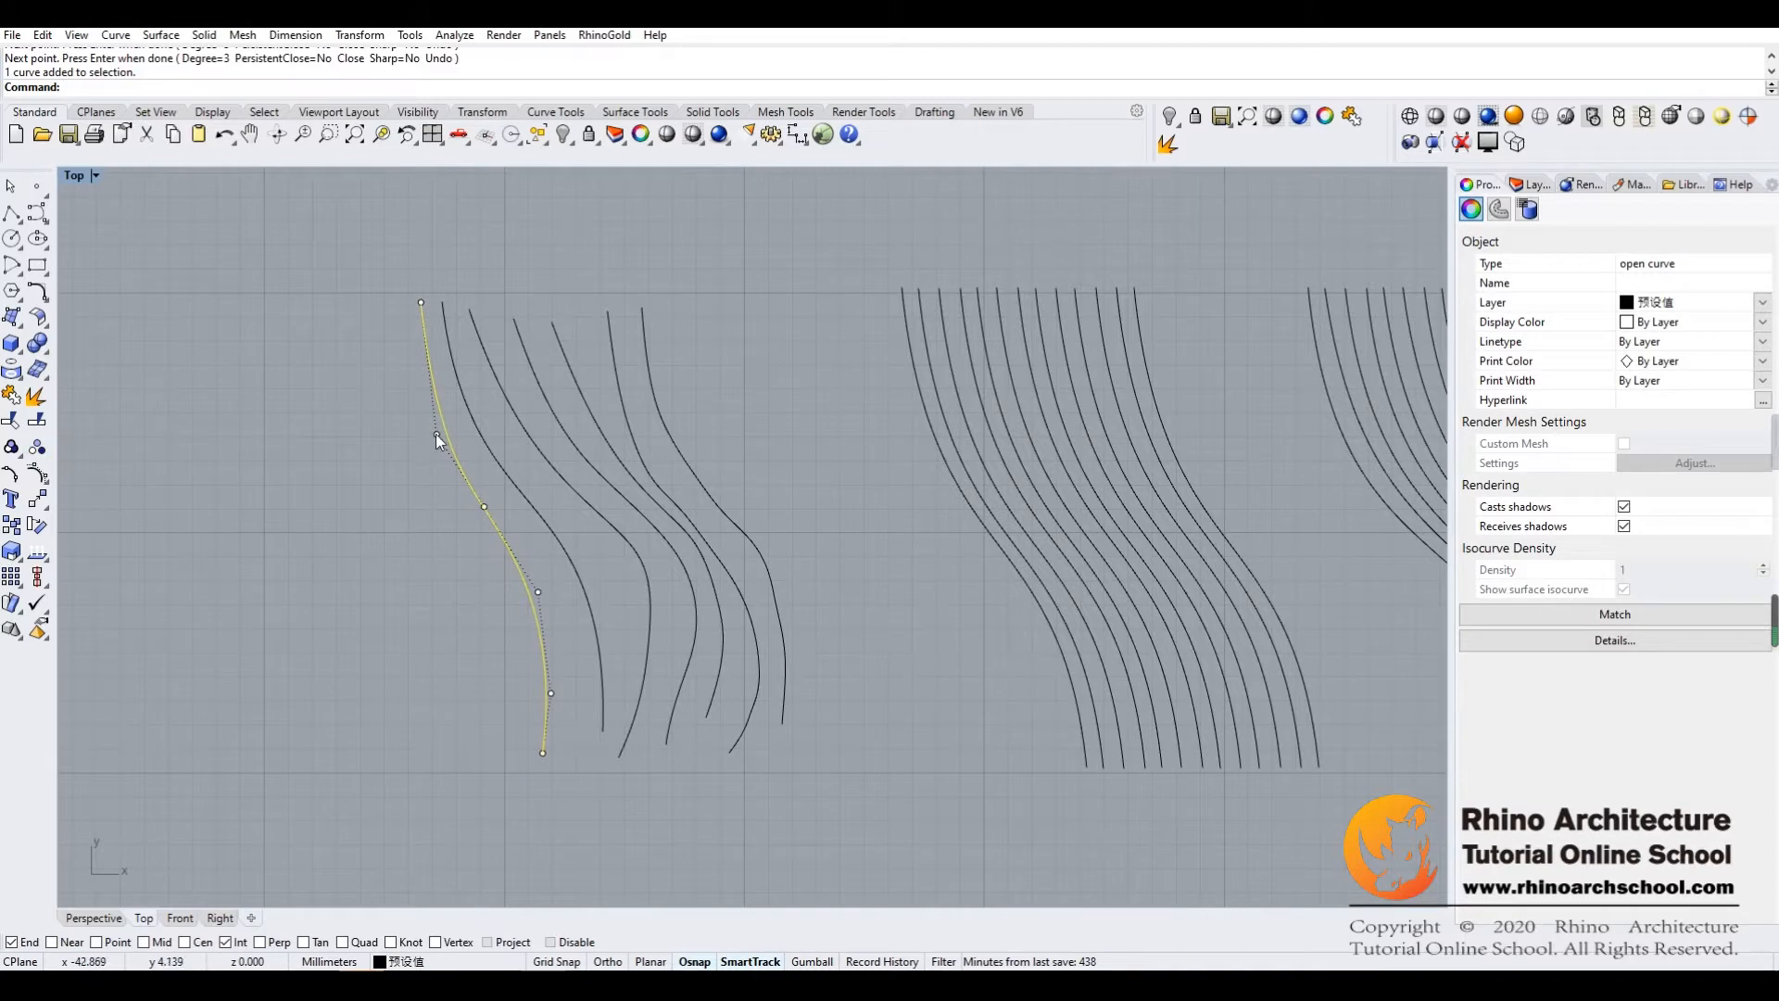
{"action": "left_click", "coordinate": [436, 434]}
{"action": "left_click_drag", "start_coordinate": [436, 434], "coordinate": [400, 398]}
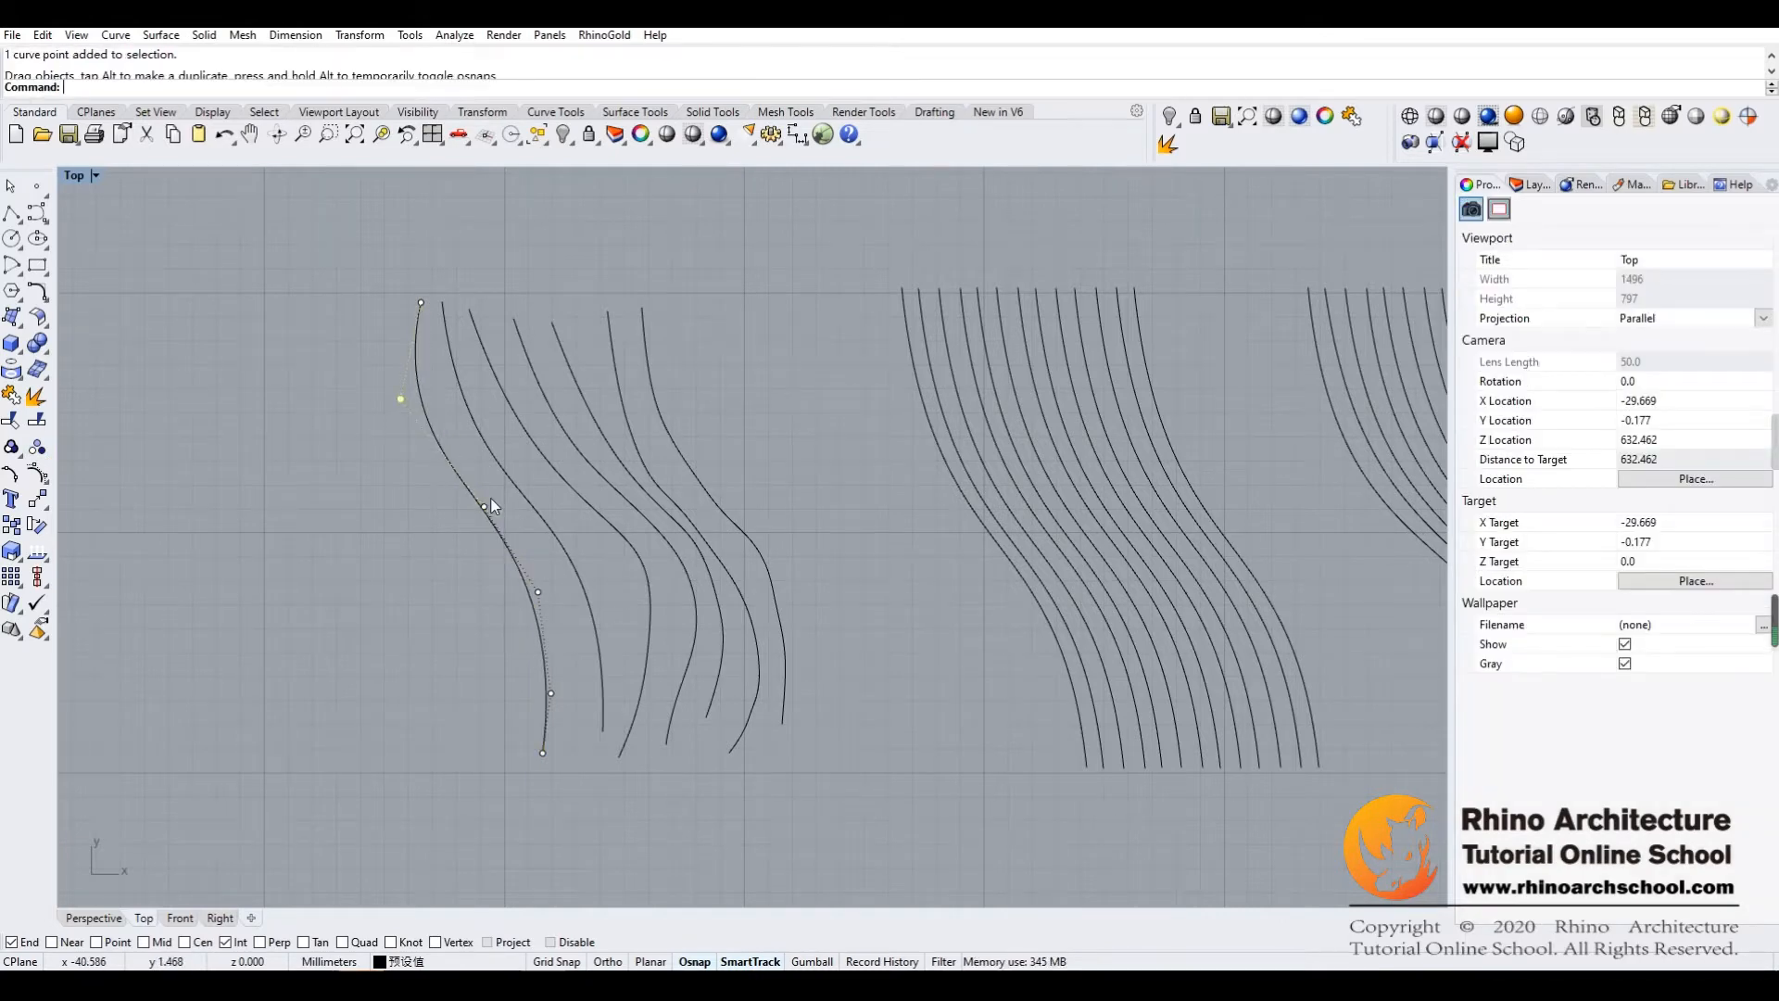
{"action": "left_click_drag", "start_coordinate": [486, 512], "coordinate": [488, 481]}
{"action": "left_click_drag", "start_coordinate": [535, 592], "coordinate": [509, 627]}
Reshape the second hand-drawn curve by moving its lower end down-left and pulling its middle control points left
{"action": "left_click", "coordinate": [541, 560]}
{"action": "left_click", "coordinate": [578, 569]}
{"action": "left_click", "coordinate": [604, 728]}
{"action": "left_click_drag", "start_coordinate": [602, 730], "coordinate": [589, 750]}
{"action": "left_click_drag", "start_coordinate": [604, 651], "coordinate": [585, 634]}
{"action": "left_click_drag", "start_coordinate": [578, 547], "coordinate": [558, 516]}
Flatten the bulge of the third hand-drawn curve by moving its lower control points to the left
{"action": "left_click", "coordinate": [584, 492]}
{"action": "left_click_drag", "start_coordinate": [648, 550], "coordinate": [613, 578]}
{"action": "left_click_drag", "start_coordinate": [650, 641], "coordinate": [626, 641]}
{"action": "left_click_drag", "start_coordinate": [640, 710], "coordinate": [626, 703]}
Smooth the fourth hand-drawn curve by shifting its middle and lower control points to the left
{"action": "left_click", "coordinate": [669, 543]}
{"action": "left_click_drag", "start_coordinate": [621, 500], "coordinate": [597, 511]}
{"action": "left_click_drag", "start_coordinate": [692, 556], "coordinate": [653, 579]}
{"action": "left_click_drag", "start_coordinate": [704, 643], "coordinate": [649, 745]}
{"action": "left_click", "coordinate": [666, 743]}
Adjust the fifth hand-drawn curve's middle control points and extend its lower end down to match its neighbours
{"action": "left_click", "coordinate": [681, 526]}
{"action": "left_click_drag", "start_coordinate": [699, 534], "coordinate": [684, 560]}
{"action": "left_click", "coordinate": [644, 497]}
{"action": "left_click_drag", "start_coordinate": [635, 504], "coordinate": [625, 510]}
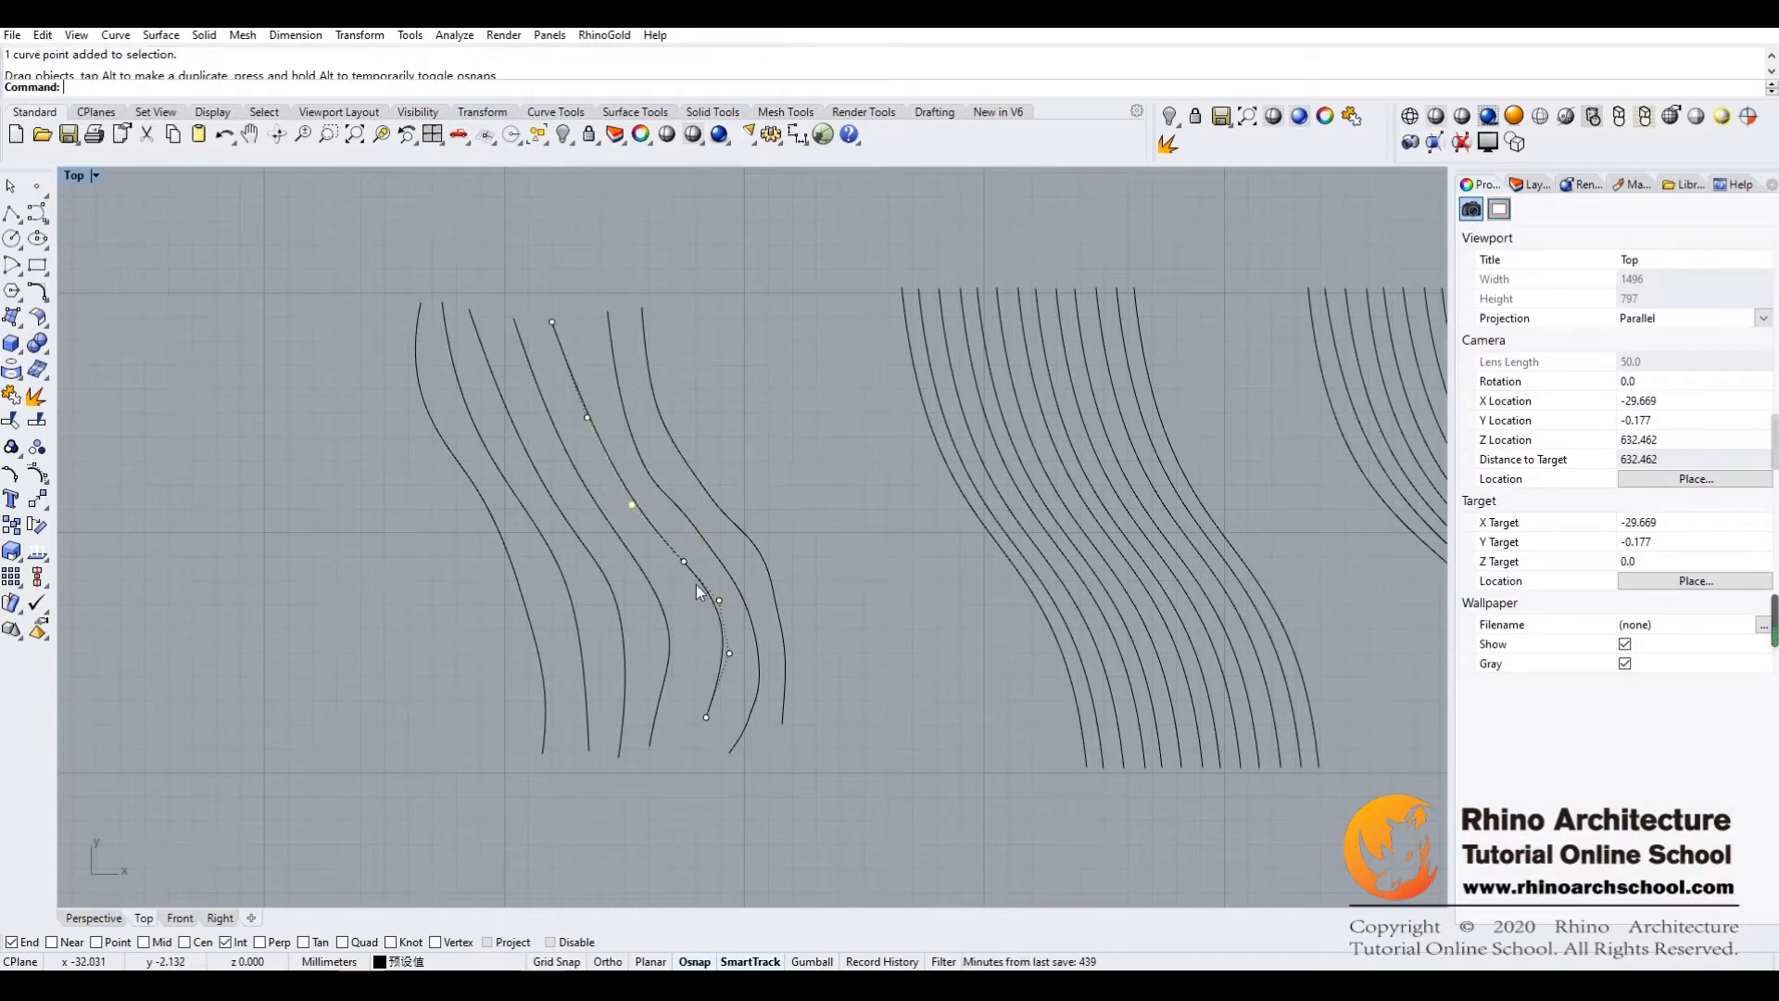
{"action": "left_click_drag", "start_coordinate": [720, 600], "coordinate": [721, 652]}
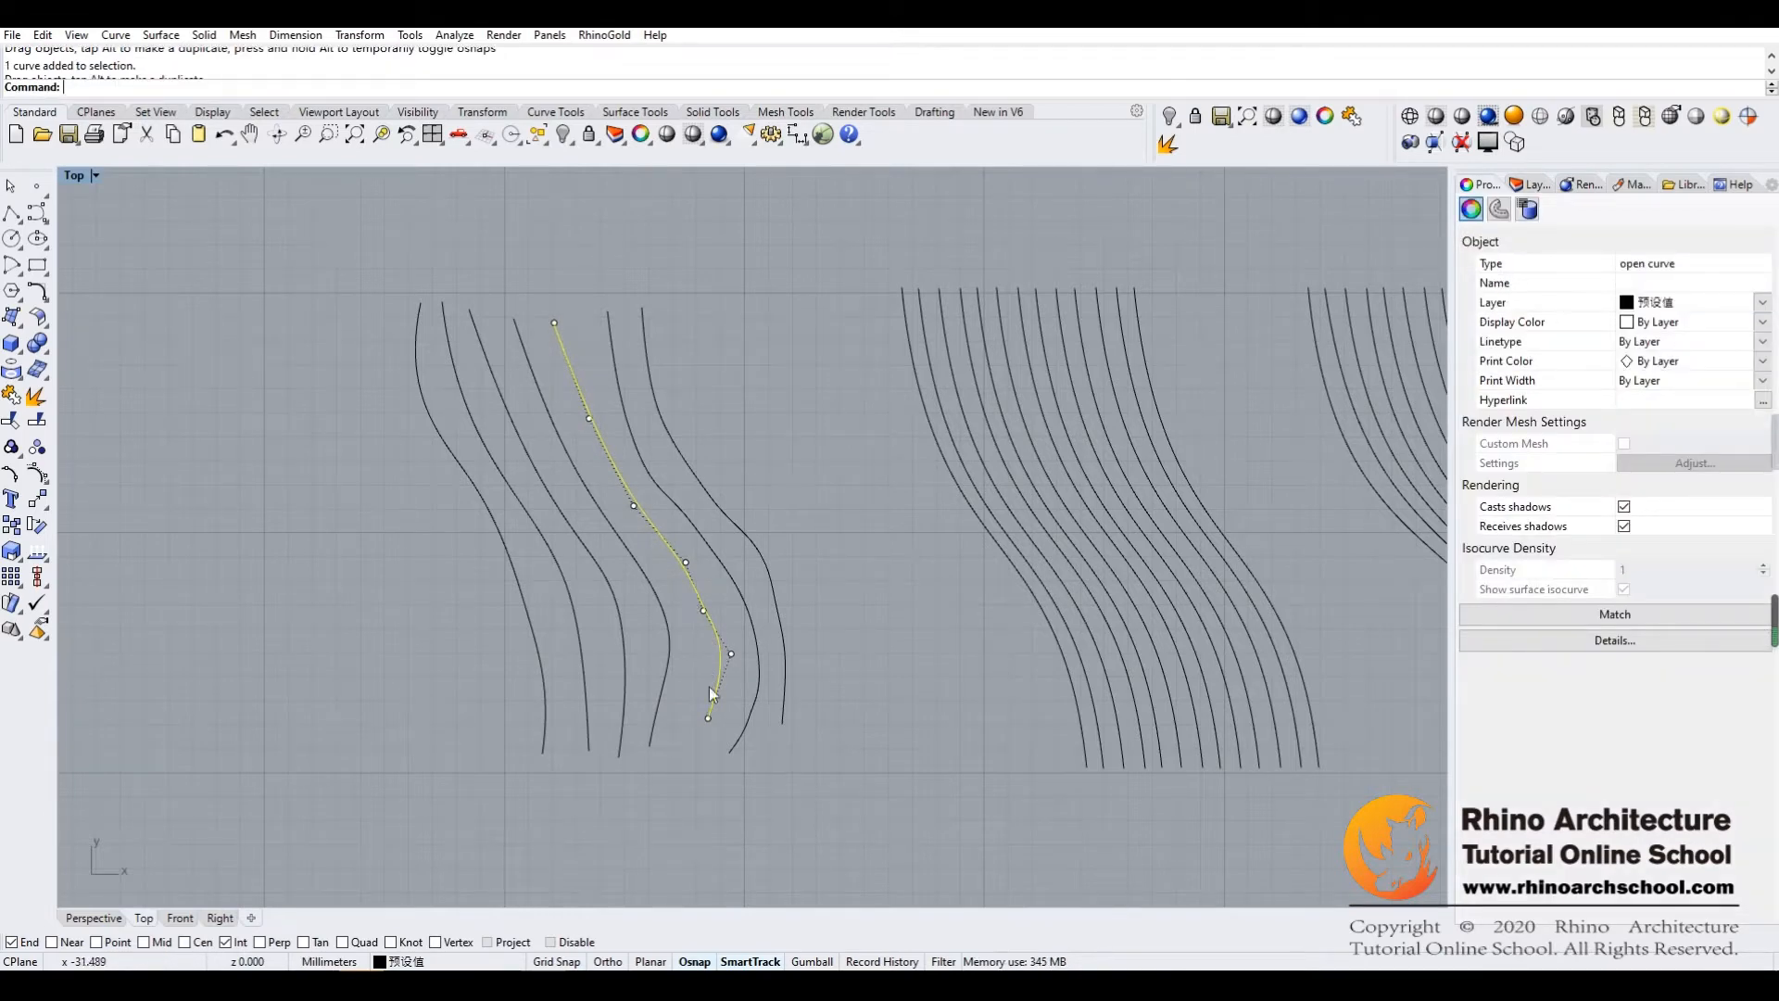
{"action": "left_click_drag", "start_coordinate": [708, 717], "coordinate": [698, 744]}
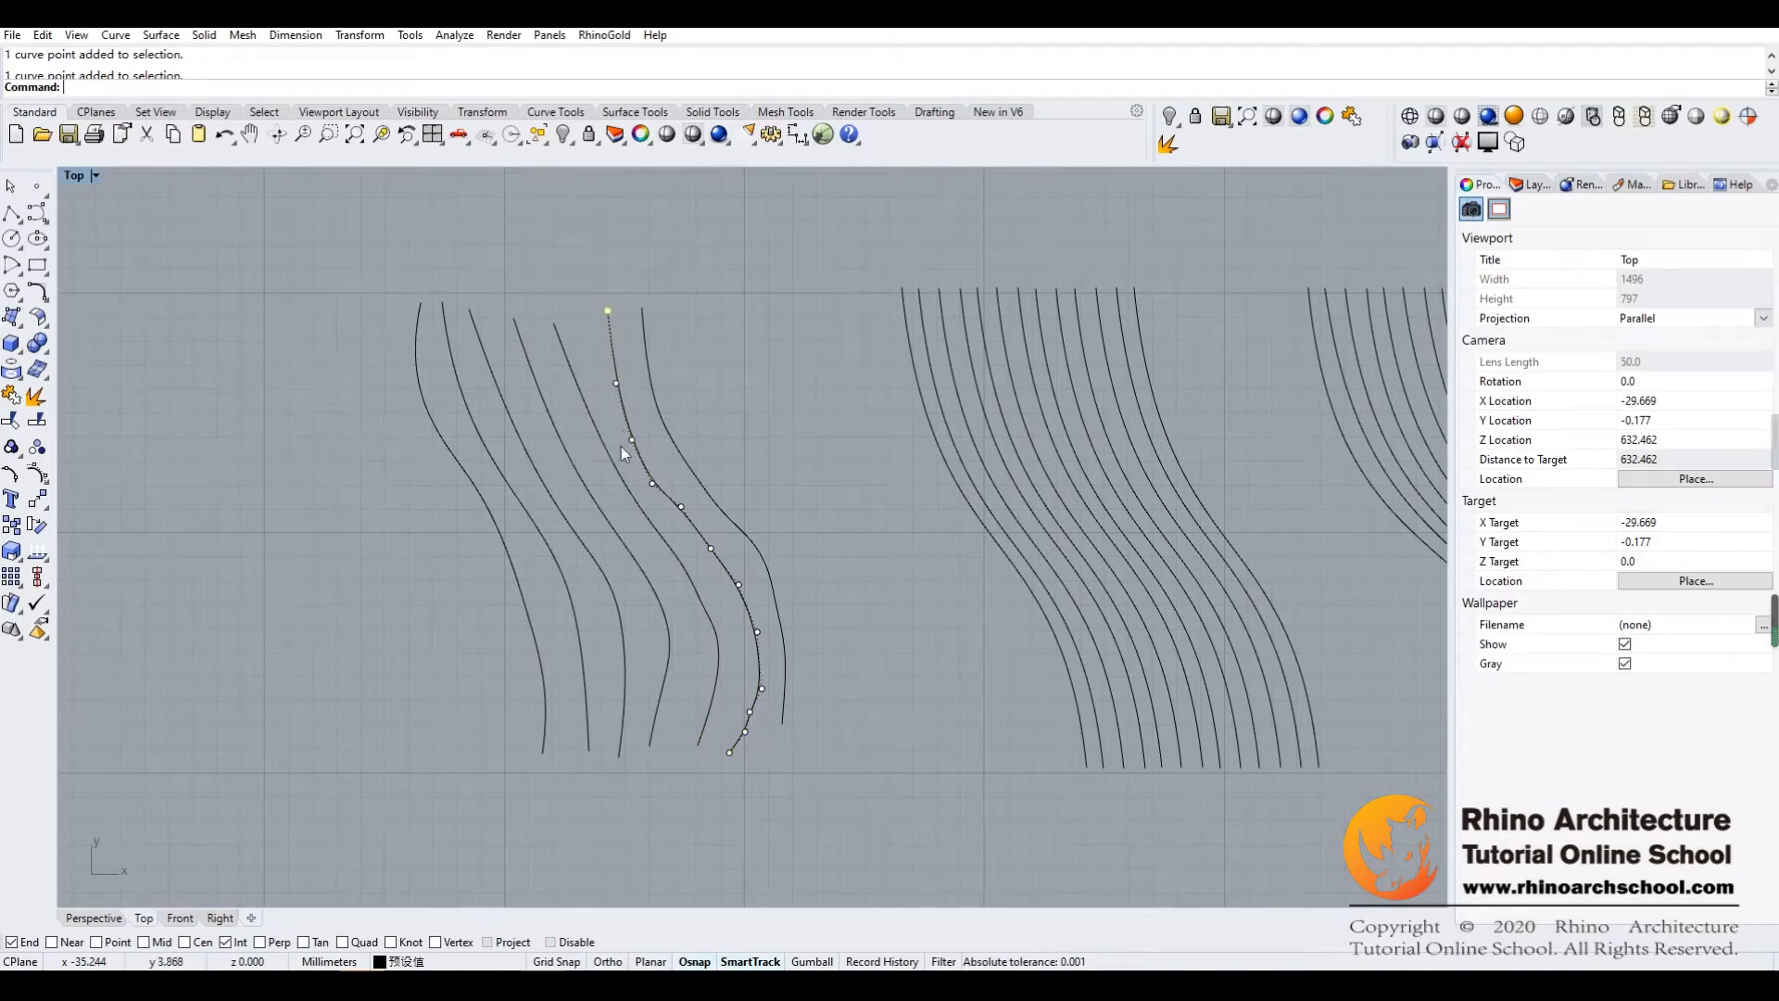
Adjust the control points of the sixth hand-drawn curve to even out its spacing from the adjacent curves
{"action": "left_click_drag", "start_coordinate": [631, 440], "coordinate": [704, 540]}
{"action": "left_click", "coordinate": [733, 546]}
{"action": "left_click", "coordinate": [765, 563]}
{"action": "left_click", "coordinate": [814, 543]}
{"action": "mouse_move", "coordinate": [827, 475]}
{"action": "right_mouse_down"}
{"action": "mouse_move", "coordinate": [786, 458]}
{"action": "mouse_move", "coordinate": [798, 471]}
{"action": "right_mouse_up"}
Display the edit points of all seven hand-drawn curves
{"action": "left_click_drag", "start_coordinate": [761, 313], "coordinate": [324, 783]}
{"action": "left_click", "coordinate": [786, 478]}
{"action": "left_click_drag", "start_coordinate": [786, 275], "coordinate": [358, 827]}
{"action": "left_click", "coordinate": [35, 475]}
{"action": "right_click_drag", "start_coordinate": [724, 442], "coordinate": [762, 443]}
{"action": "right_click_drag", "start_coordinate": [424, 381], "coordinate": [495, 395]}
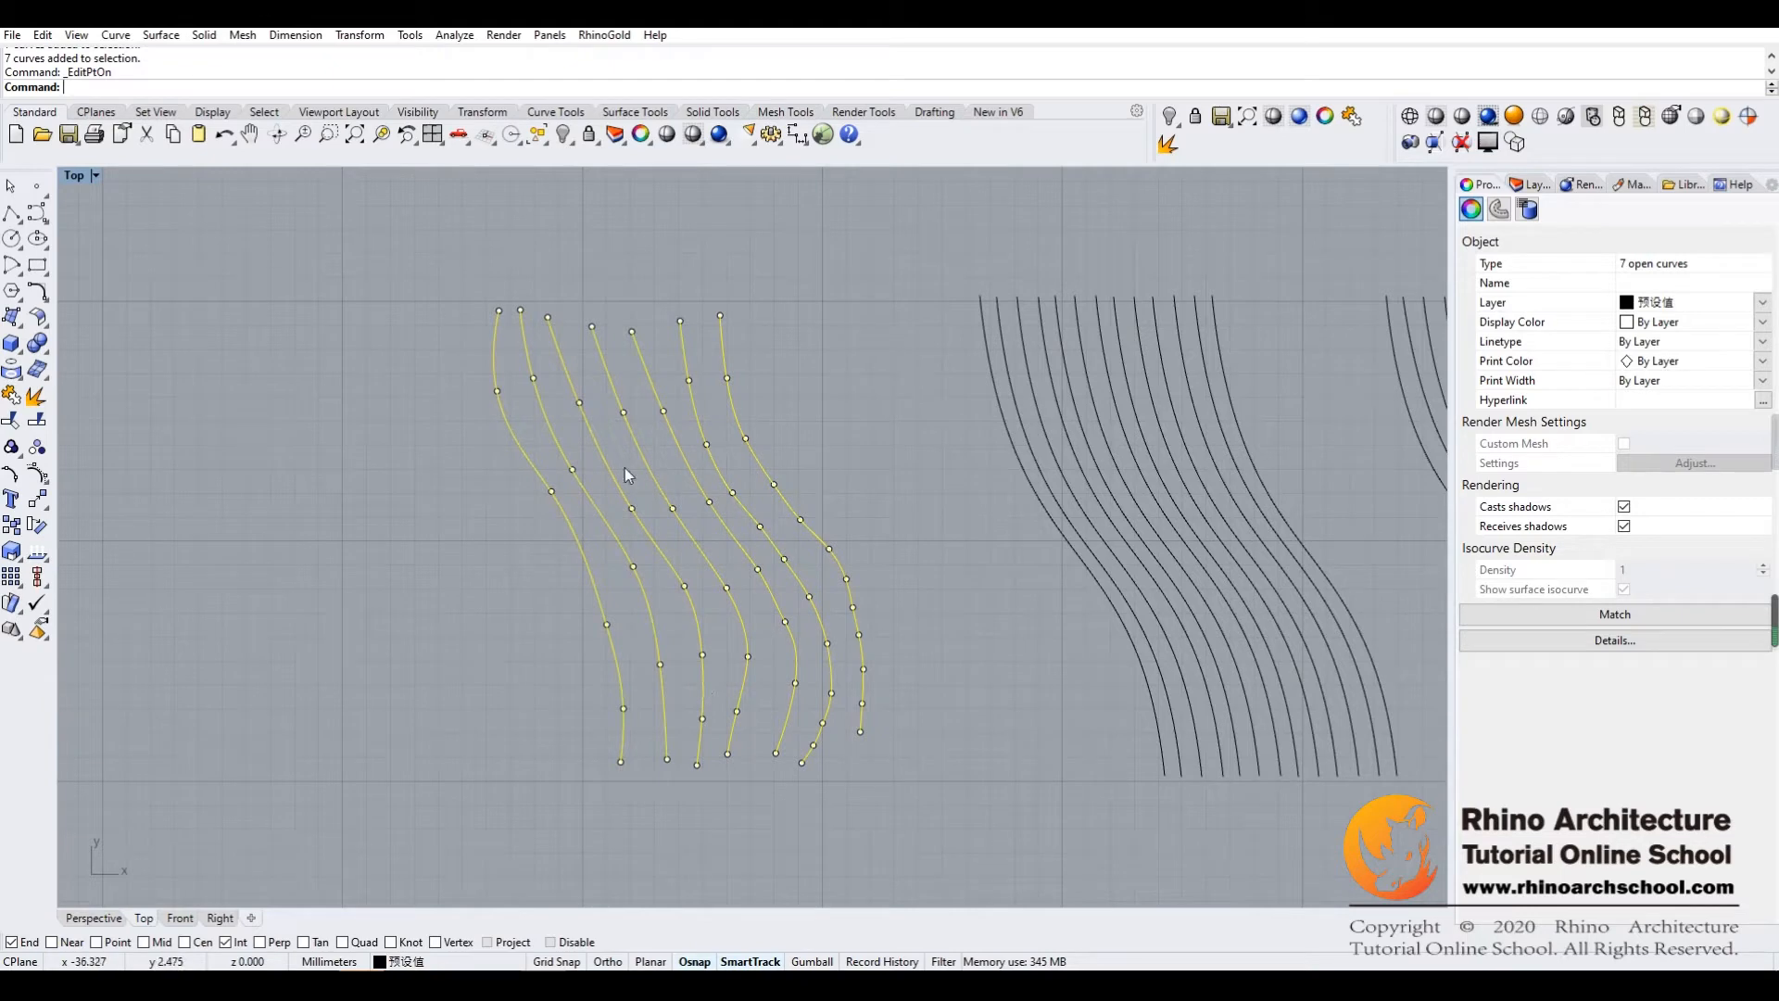
{"action": "right_click_drag", "start_coordinate": [834, 466], "coordinate": [825, 444]}
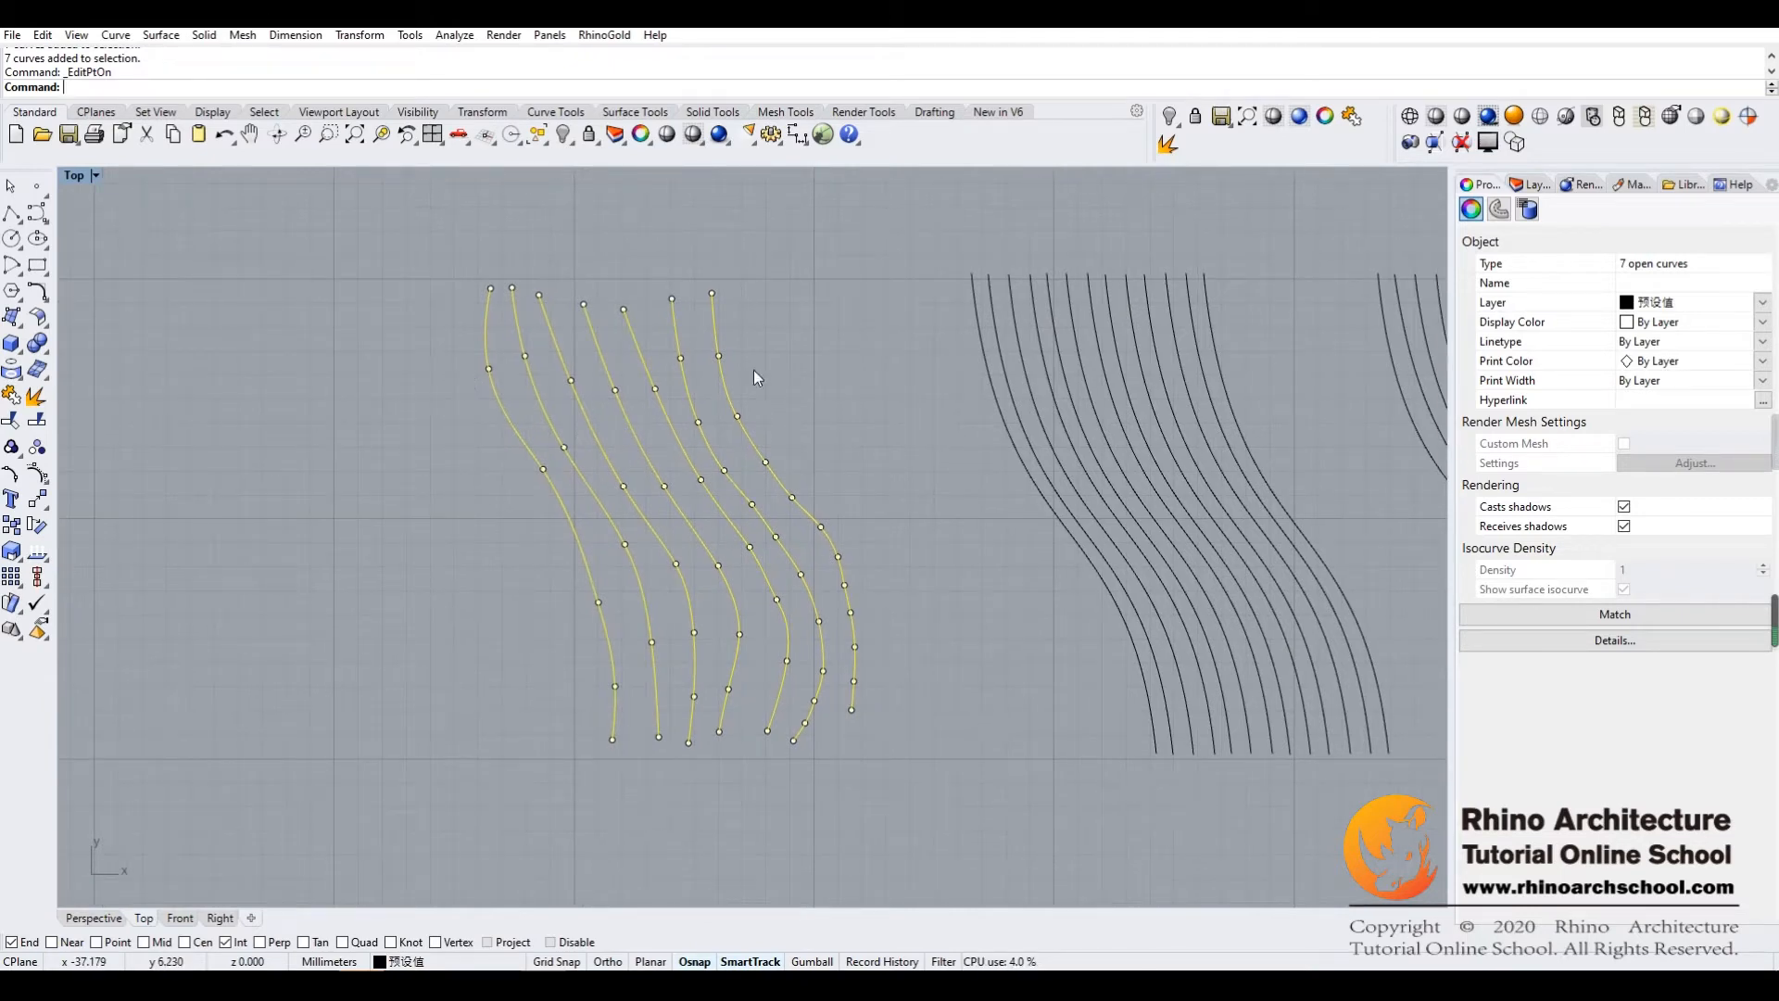
{"action": "right_click_drag", "start_coordinate": [839, 374], "coordinate": [807, 369]}
Display the control points of the 13 curves in the middle set
{"action": "key", "text": "Escape"}
{"action": "right_click_drag", "start_coordinate": [908, 453], "coordinate": [692, 497]}
{"action": "left_click_drag", "start_coordinate": [1040, 241], "coordinate": [750, 804]}
{"action": "left_click", "coordinate": [37, 473]}
{"action": "right_click_drag", "start_coordinate": [837, 659], "coordinate": [796, 655]}
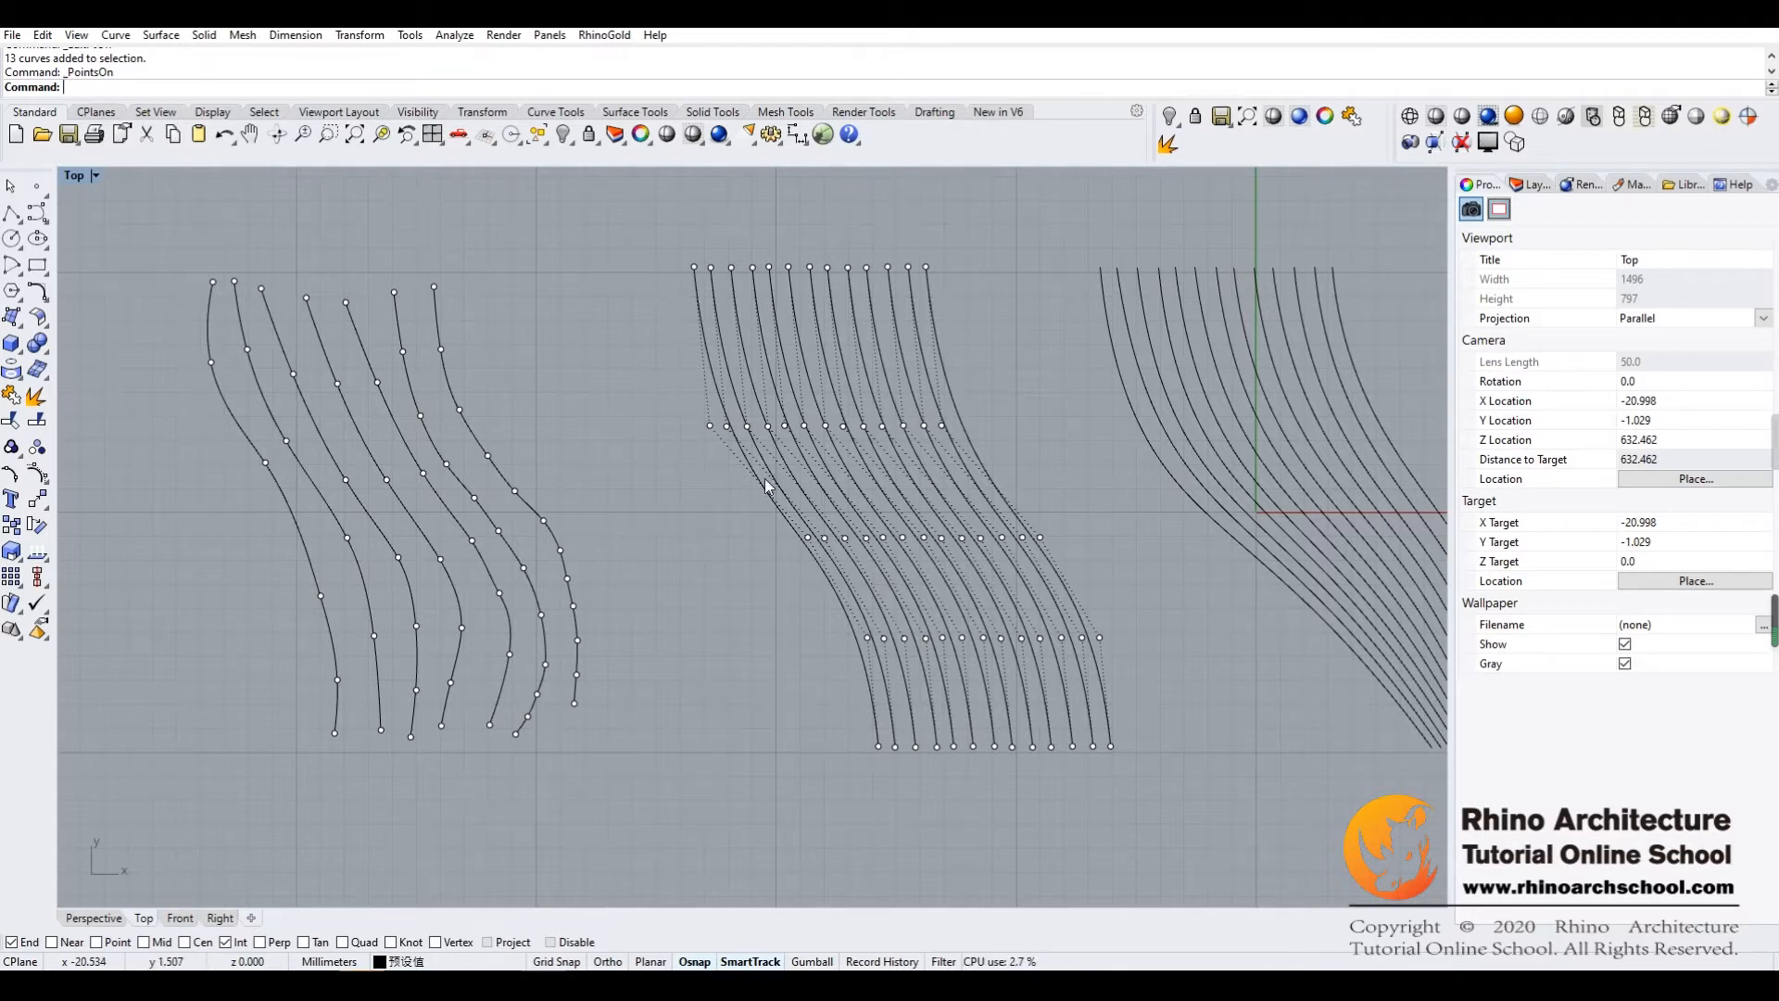
Compare the point arrangement of the hand-drawn curves with the rows of control points in the middle set
{"action": "left_click_drag", "start_coordinate": [989, 253], "coordinate": [691, 804]}
{"action": "left_click_drag", "start_coordinate": [186, 710], "coordinate": [186, 710]}
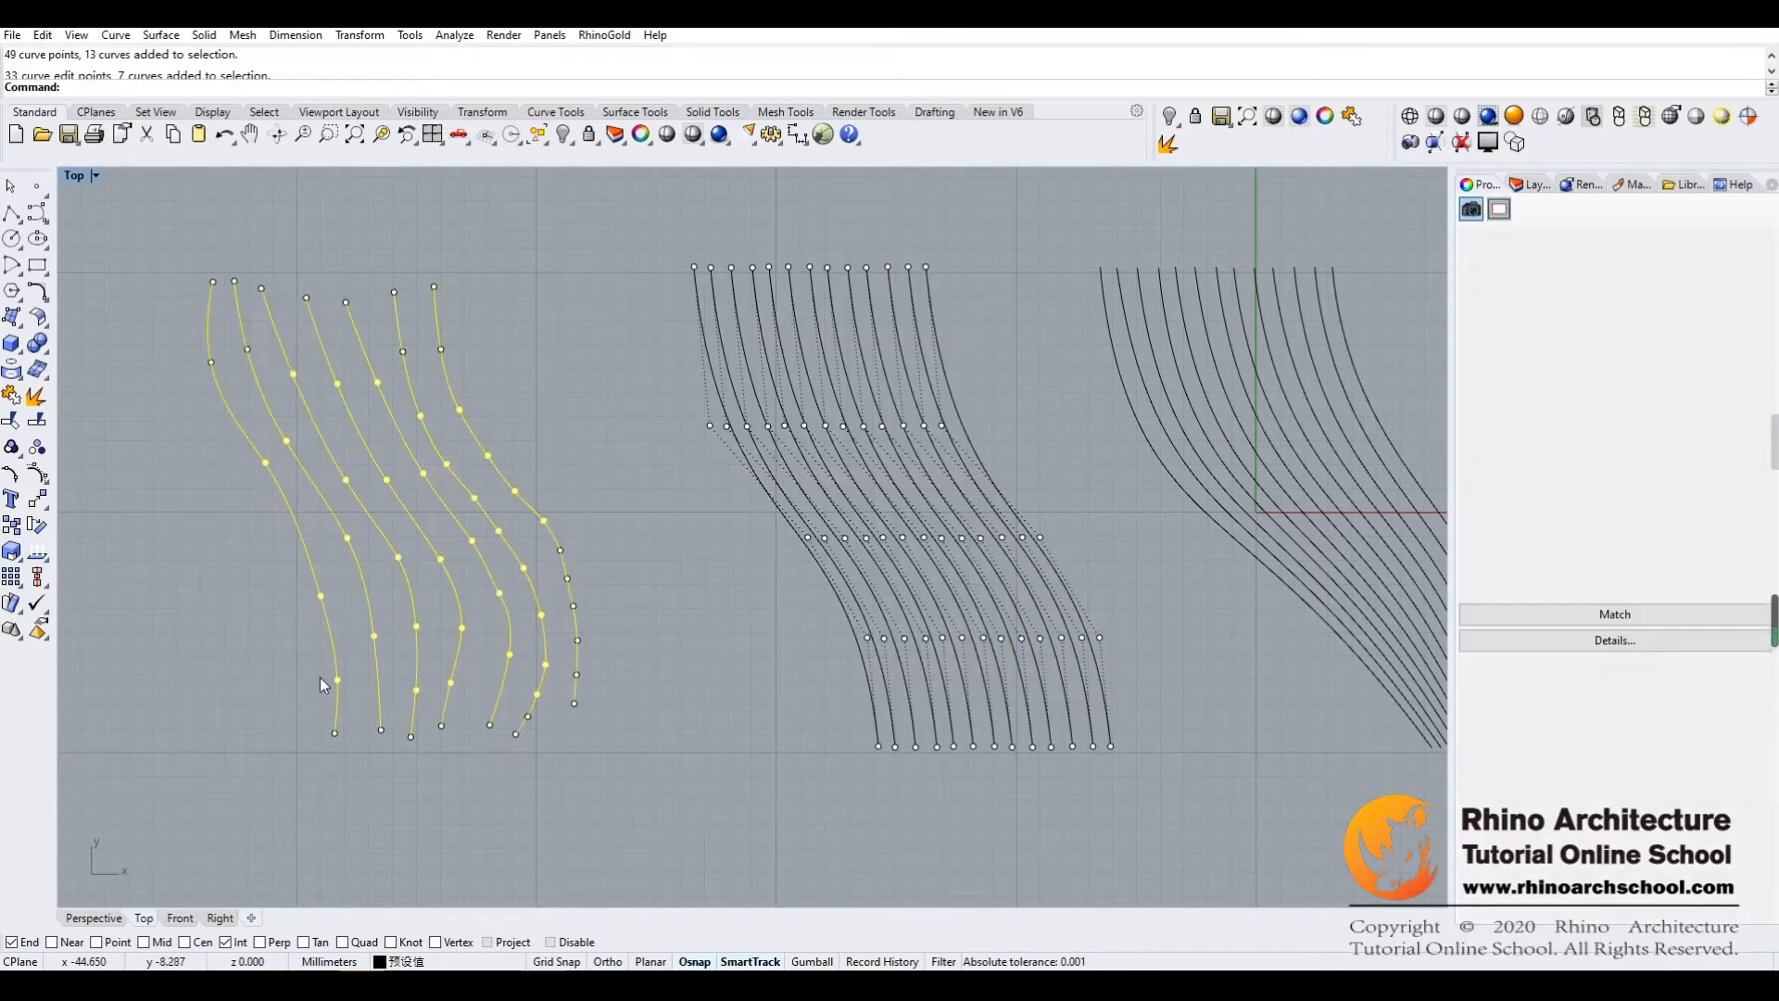
{"action": "right_click_drag", "start_coordinate": [768, 588], "coordinate": [547, 625]}
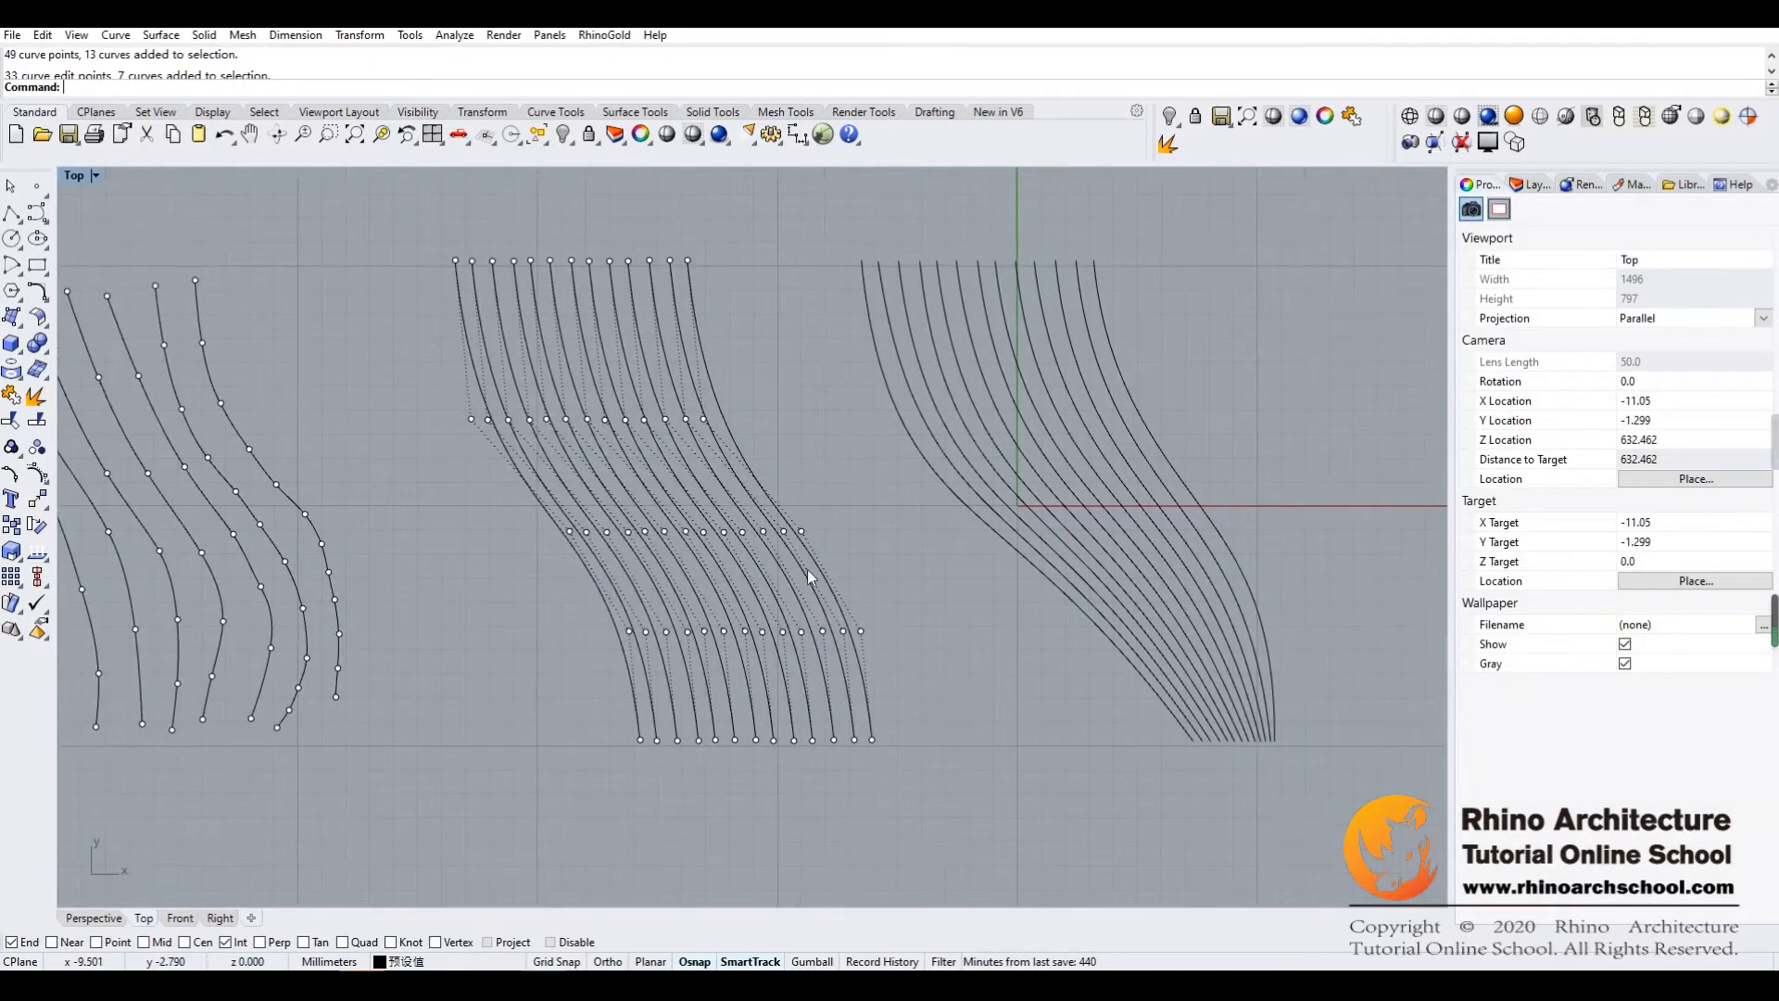
{"action": "right_click_drag", "start_coordinate": [747, 581], "coordinate": [846, 575]}
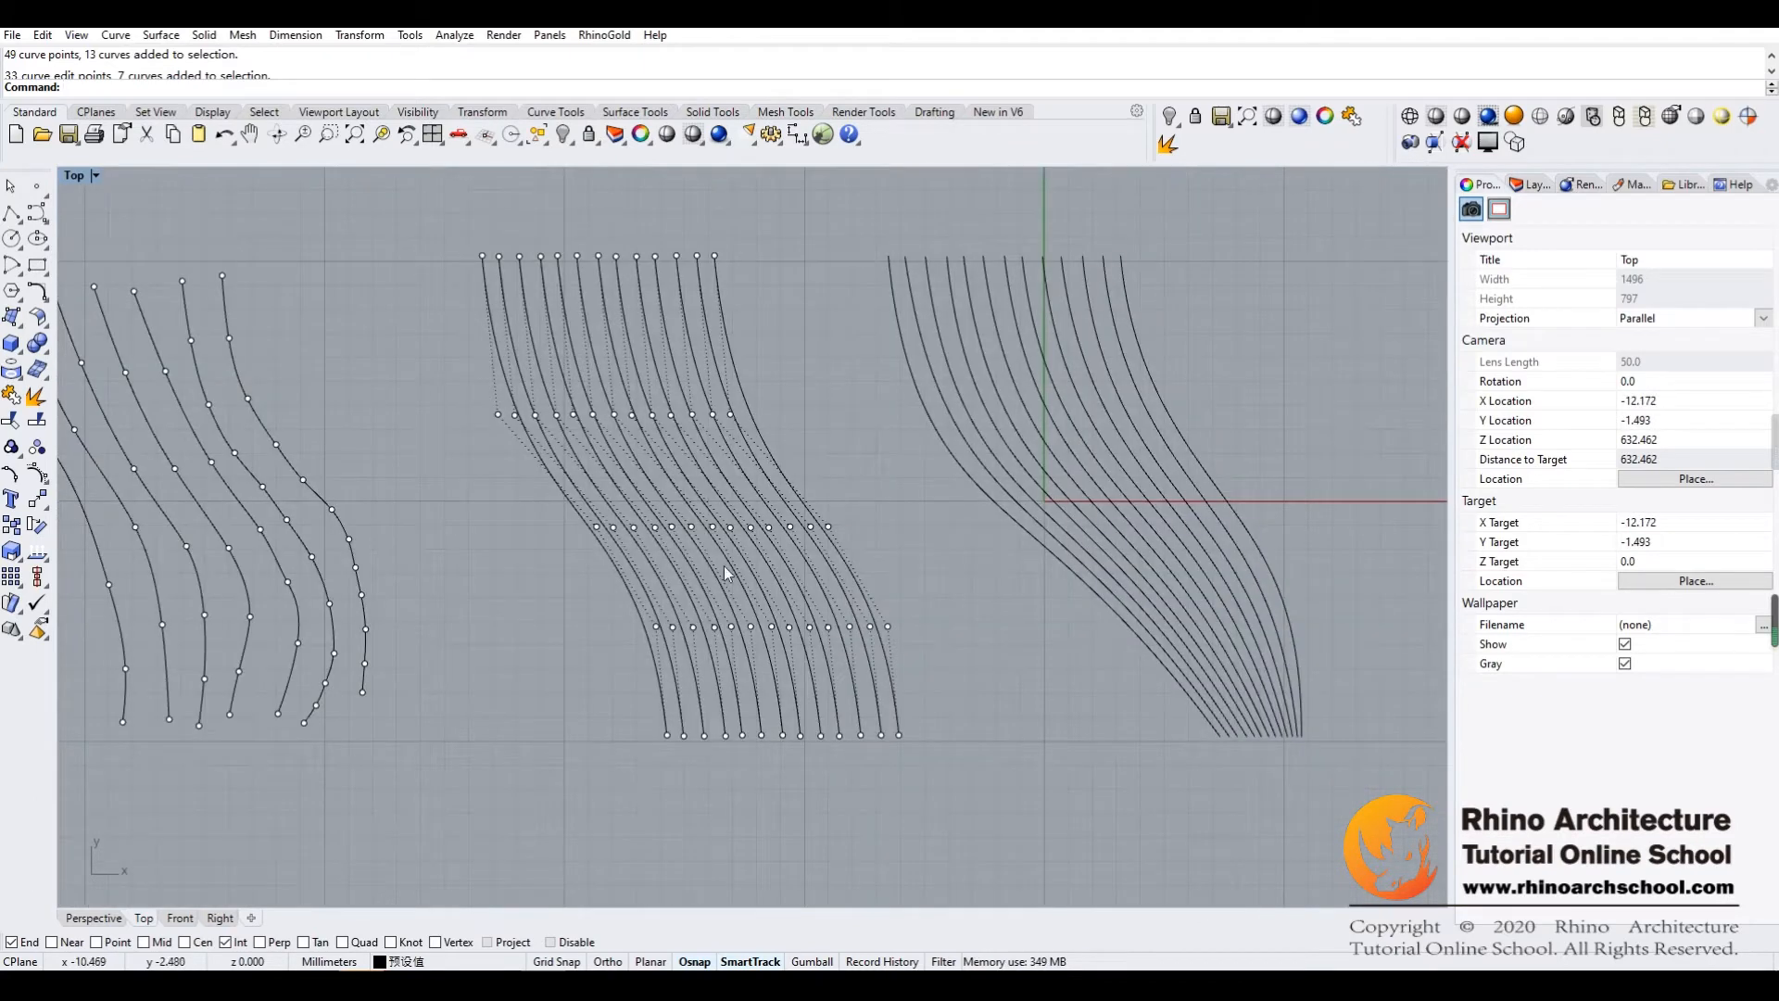
{"action": "right_click_drag", "start_coordinate": [393, 532], "coordinate": [459, 516]}
{"action": "right_click_drag", "start_coordinate": [1115, 573], "coordinate": [1050, 579]}
{"action": "left_click", "coordinate": [1132, 617]}
{"action": "left_click", "coordinate": [1250, 365]}
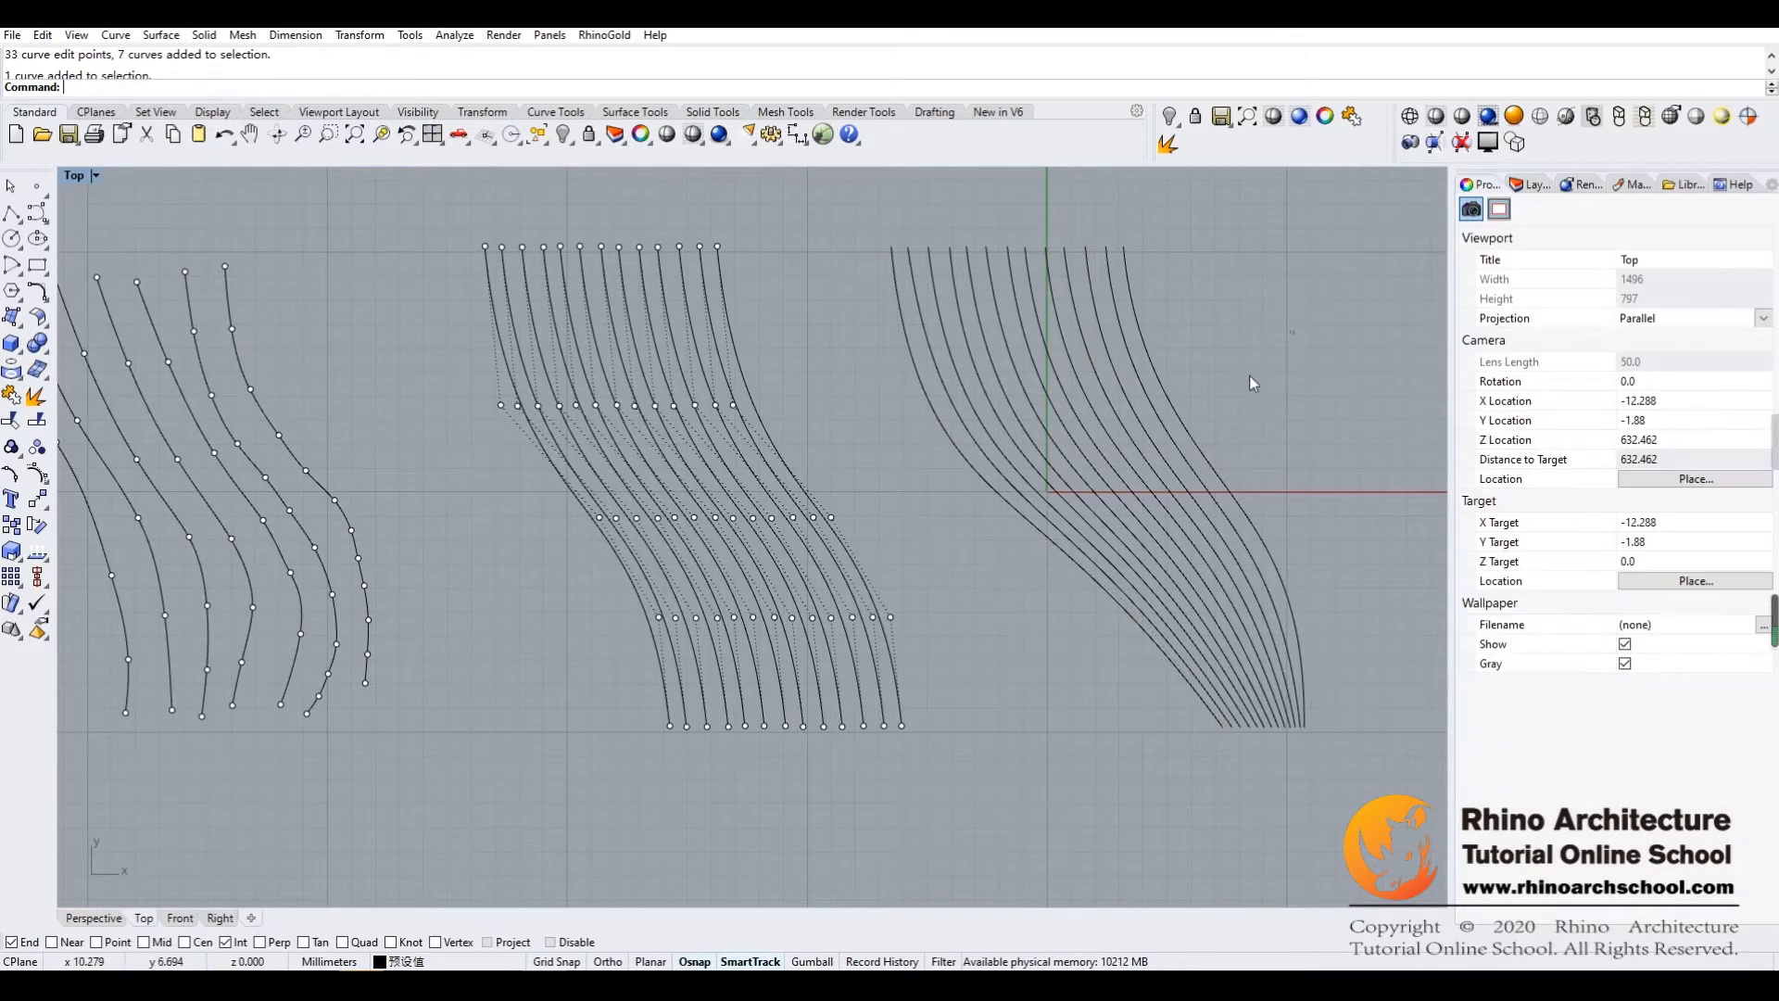
Display the control points of the 13 converging curves in the right-hand set
{"action": "left_click_drag", "start_coordinate": [1297, 340], "coordinate": [925, 643]}
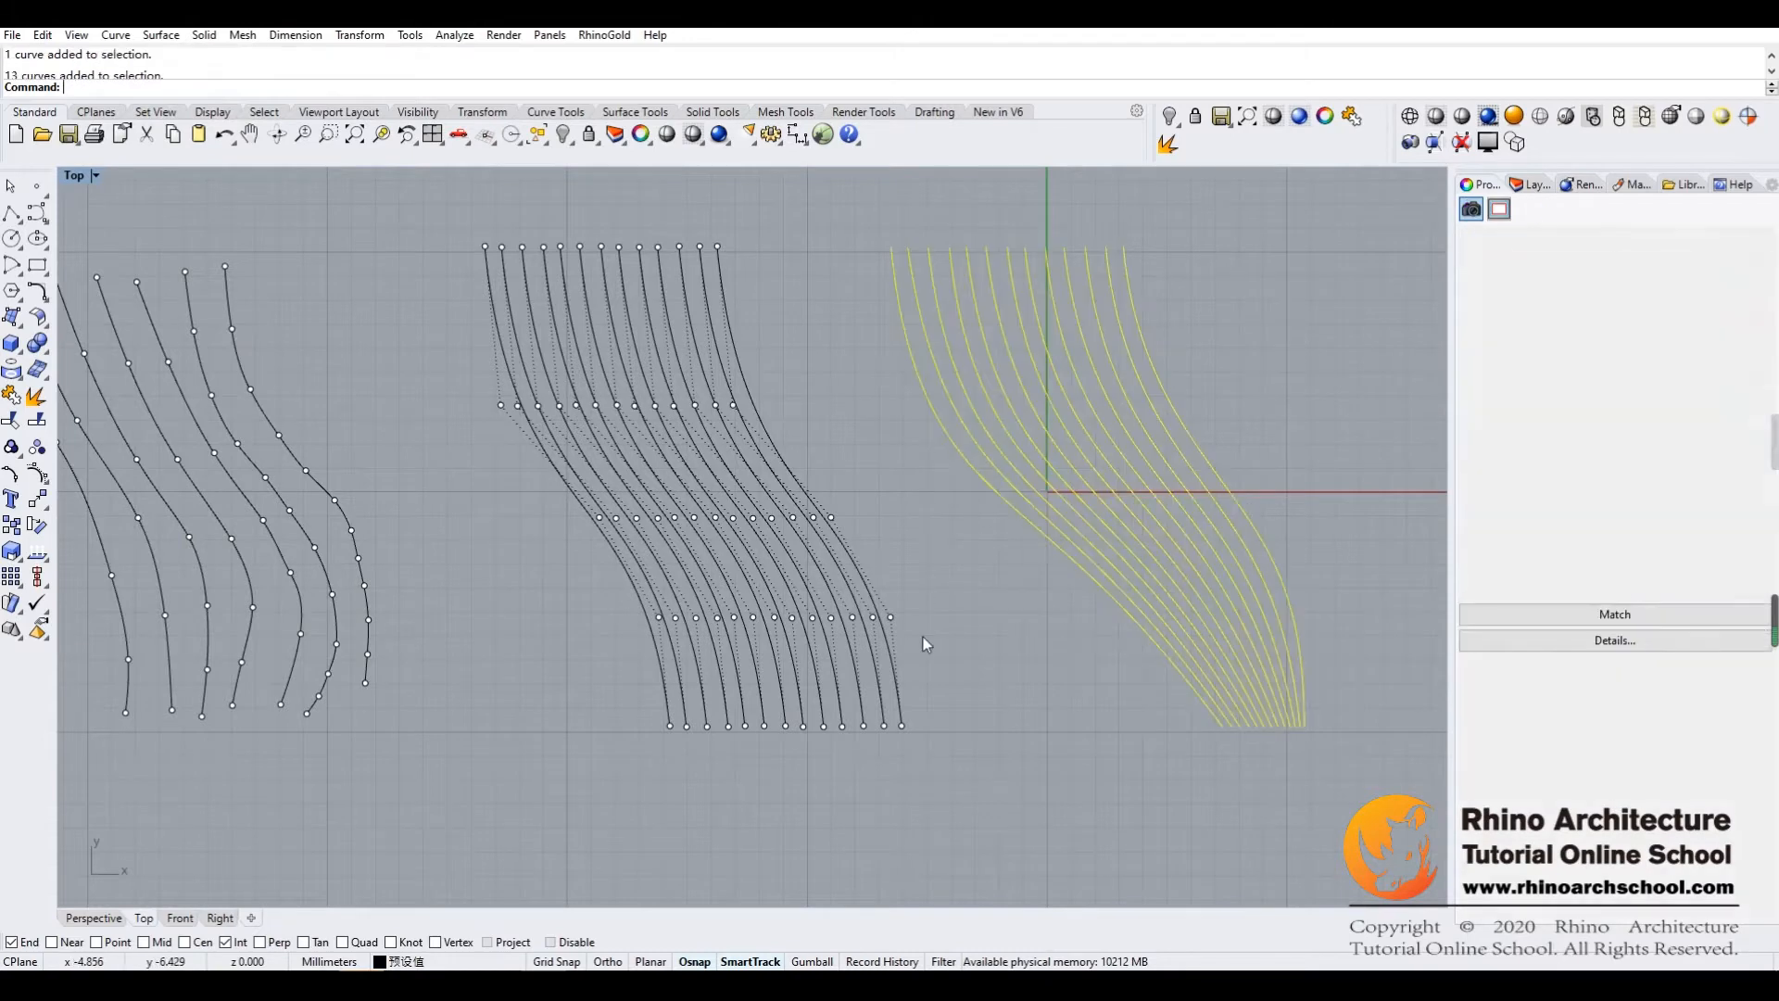
{"action": "left_click", "coordinate": [35, 476]}
{"action": "right_click_drag", "start_coordinate": [1087, 646], "coordinate": [913, 655]}
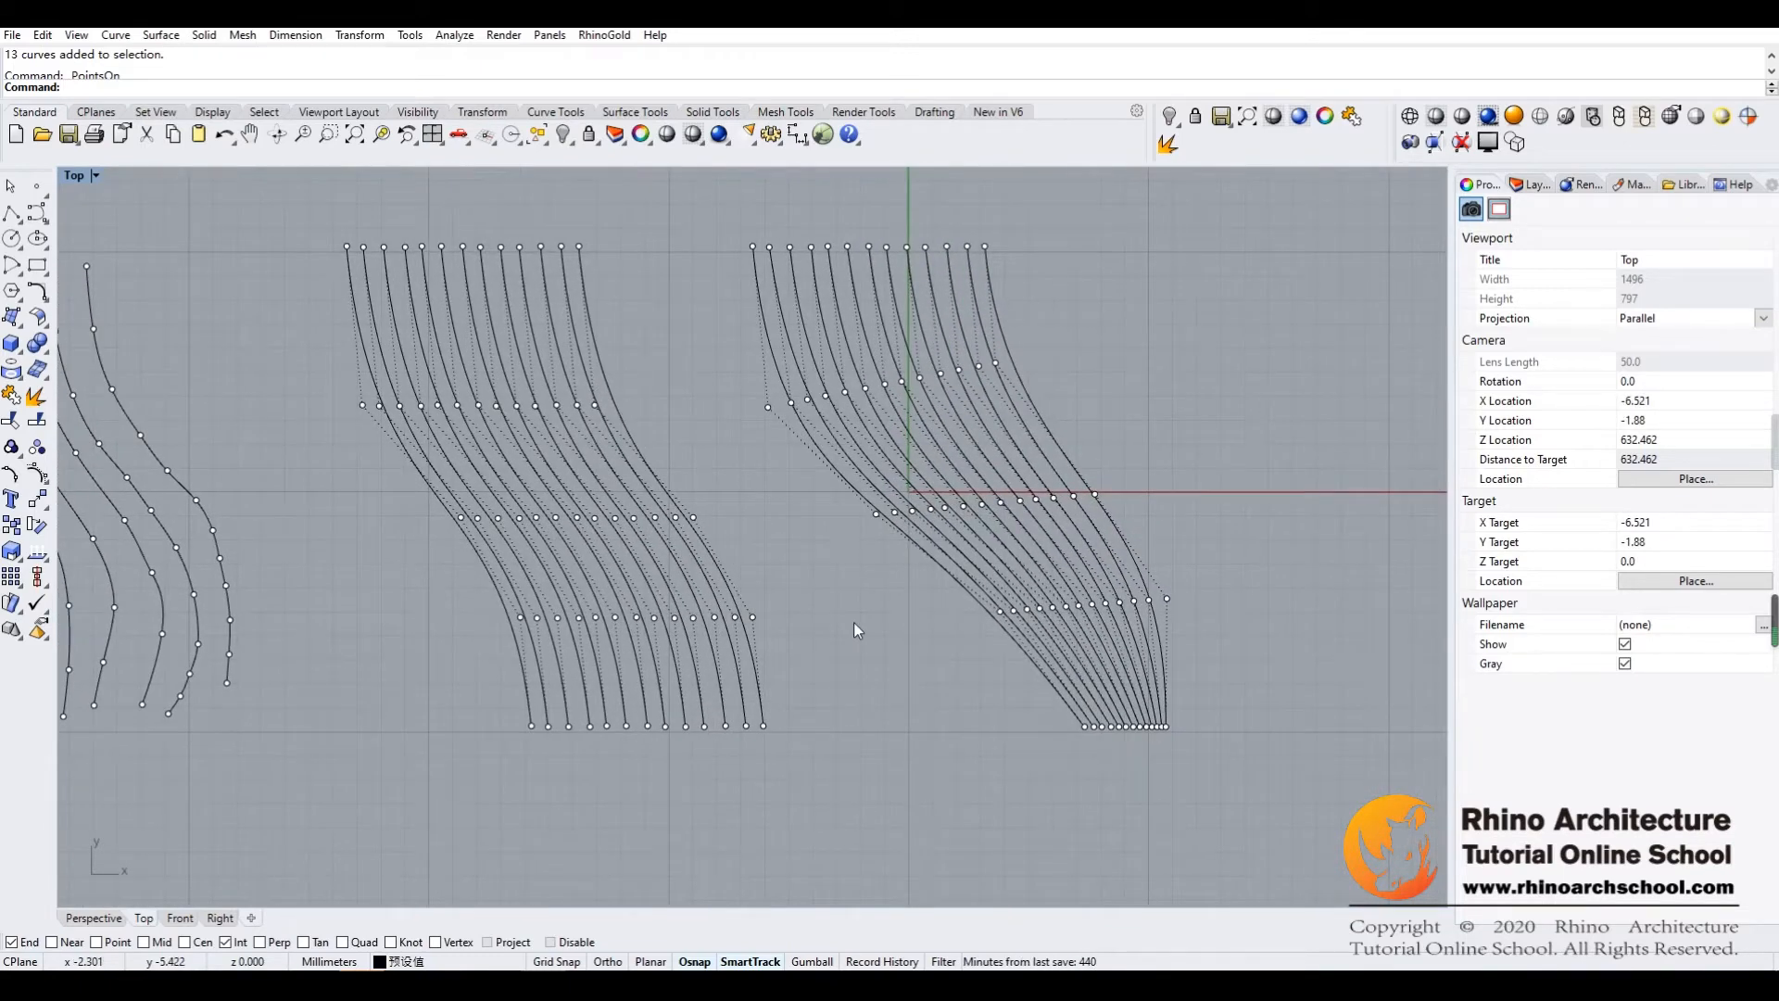
Turn off the point display on all curves
{"action": "key", "text": "F10"}
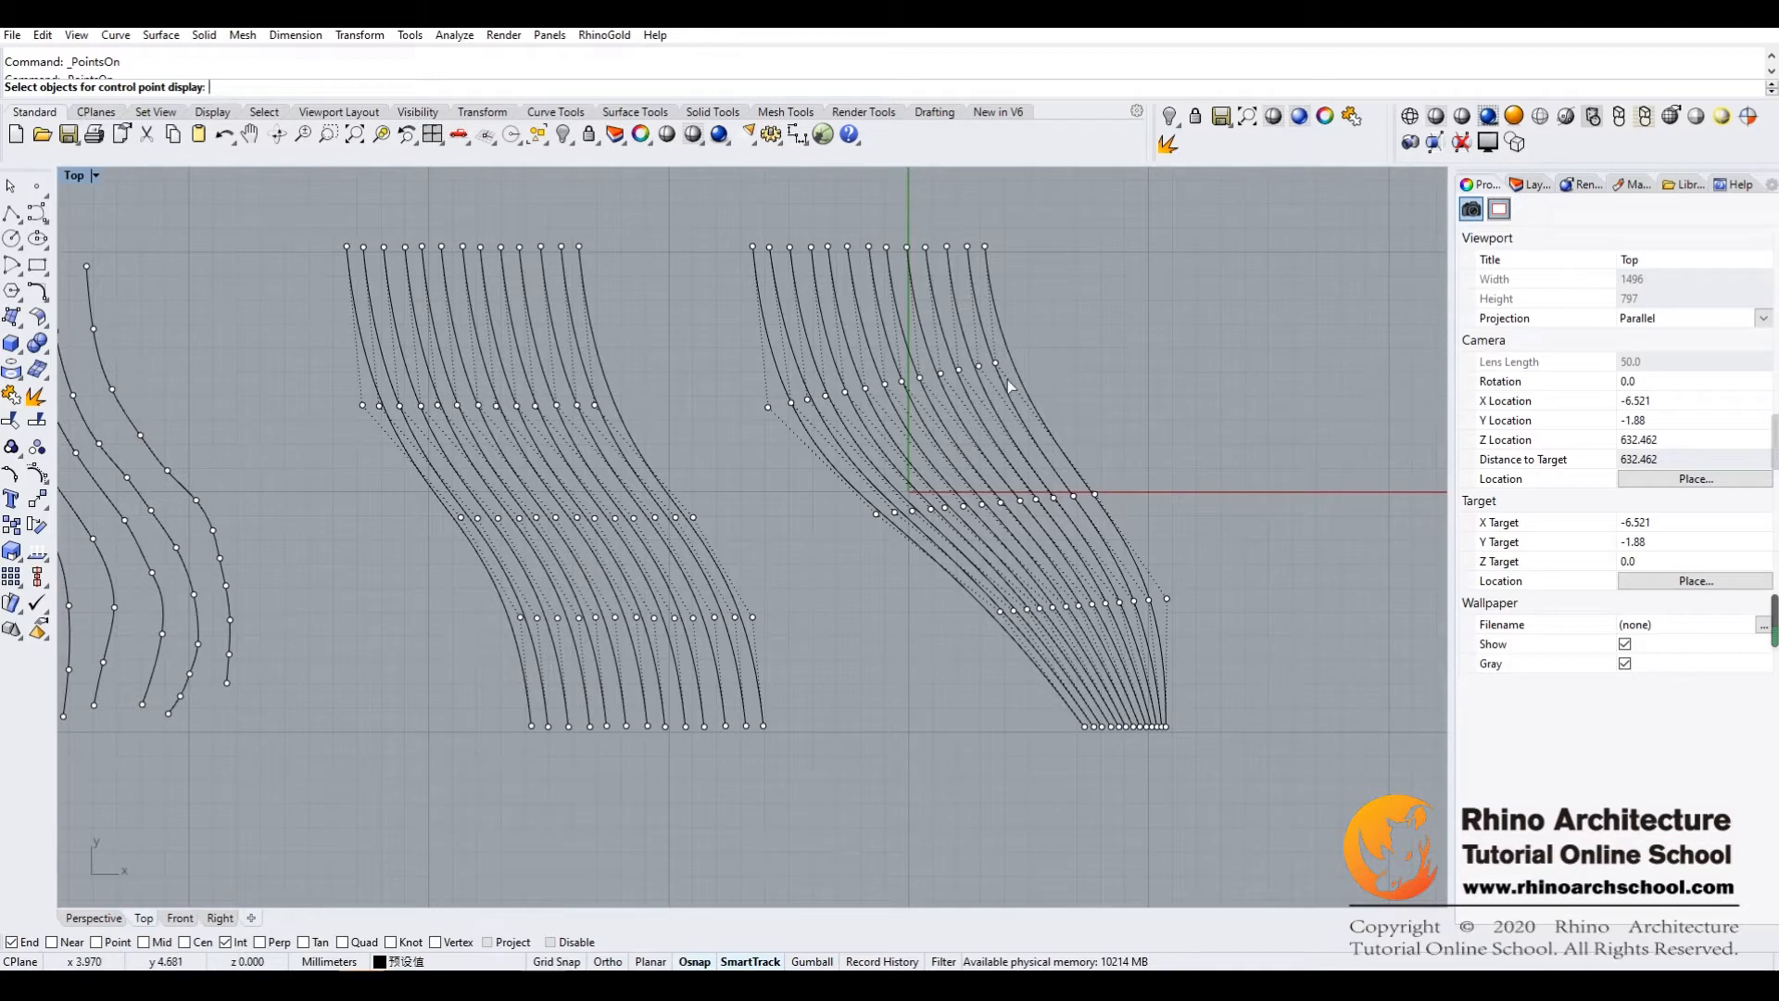
{"action": "right_click_drag", "start_coordinate": [279, 329], "coordinate": [324, 339]}
{"action": "right_click_drag", "start_coordinate": [219, 369], "coordinate": [266, 368]}
{"action": "right_click", "coordinate": [36, 473]}
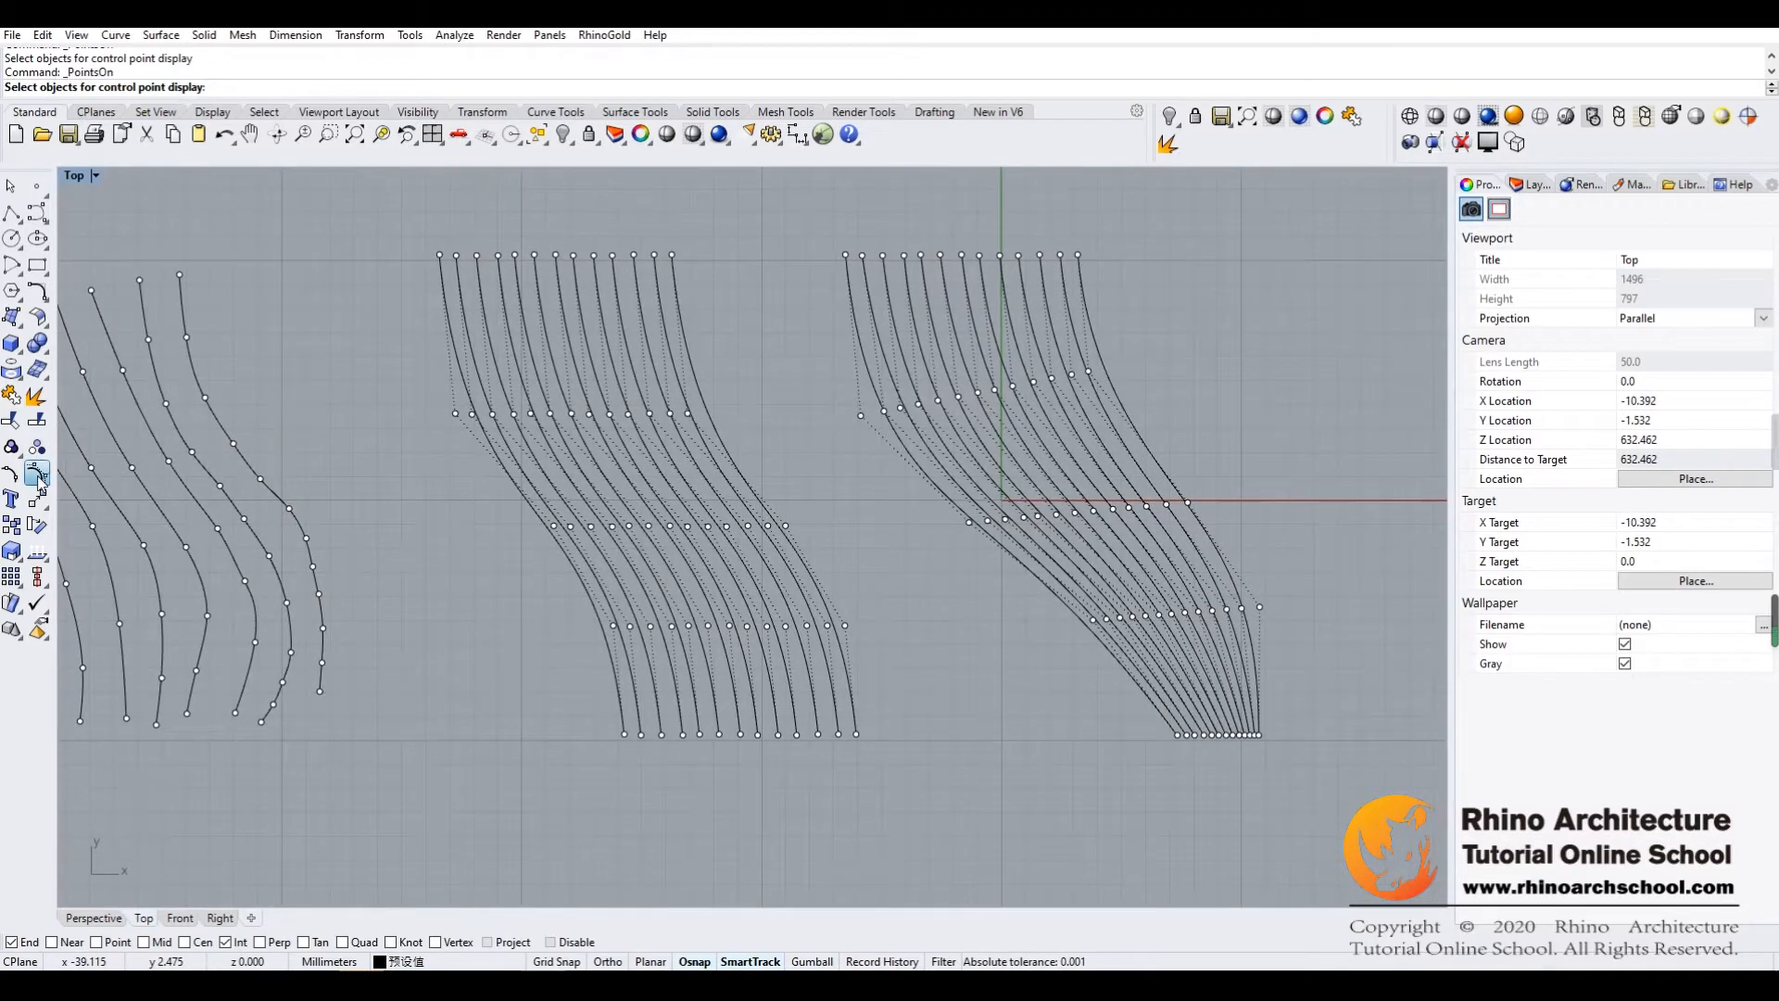
{"action": "right_click_drag", "start_coordinate": [394, 466], "coordinate": [431, 466]}
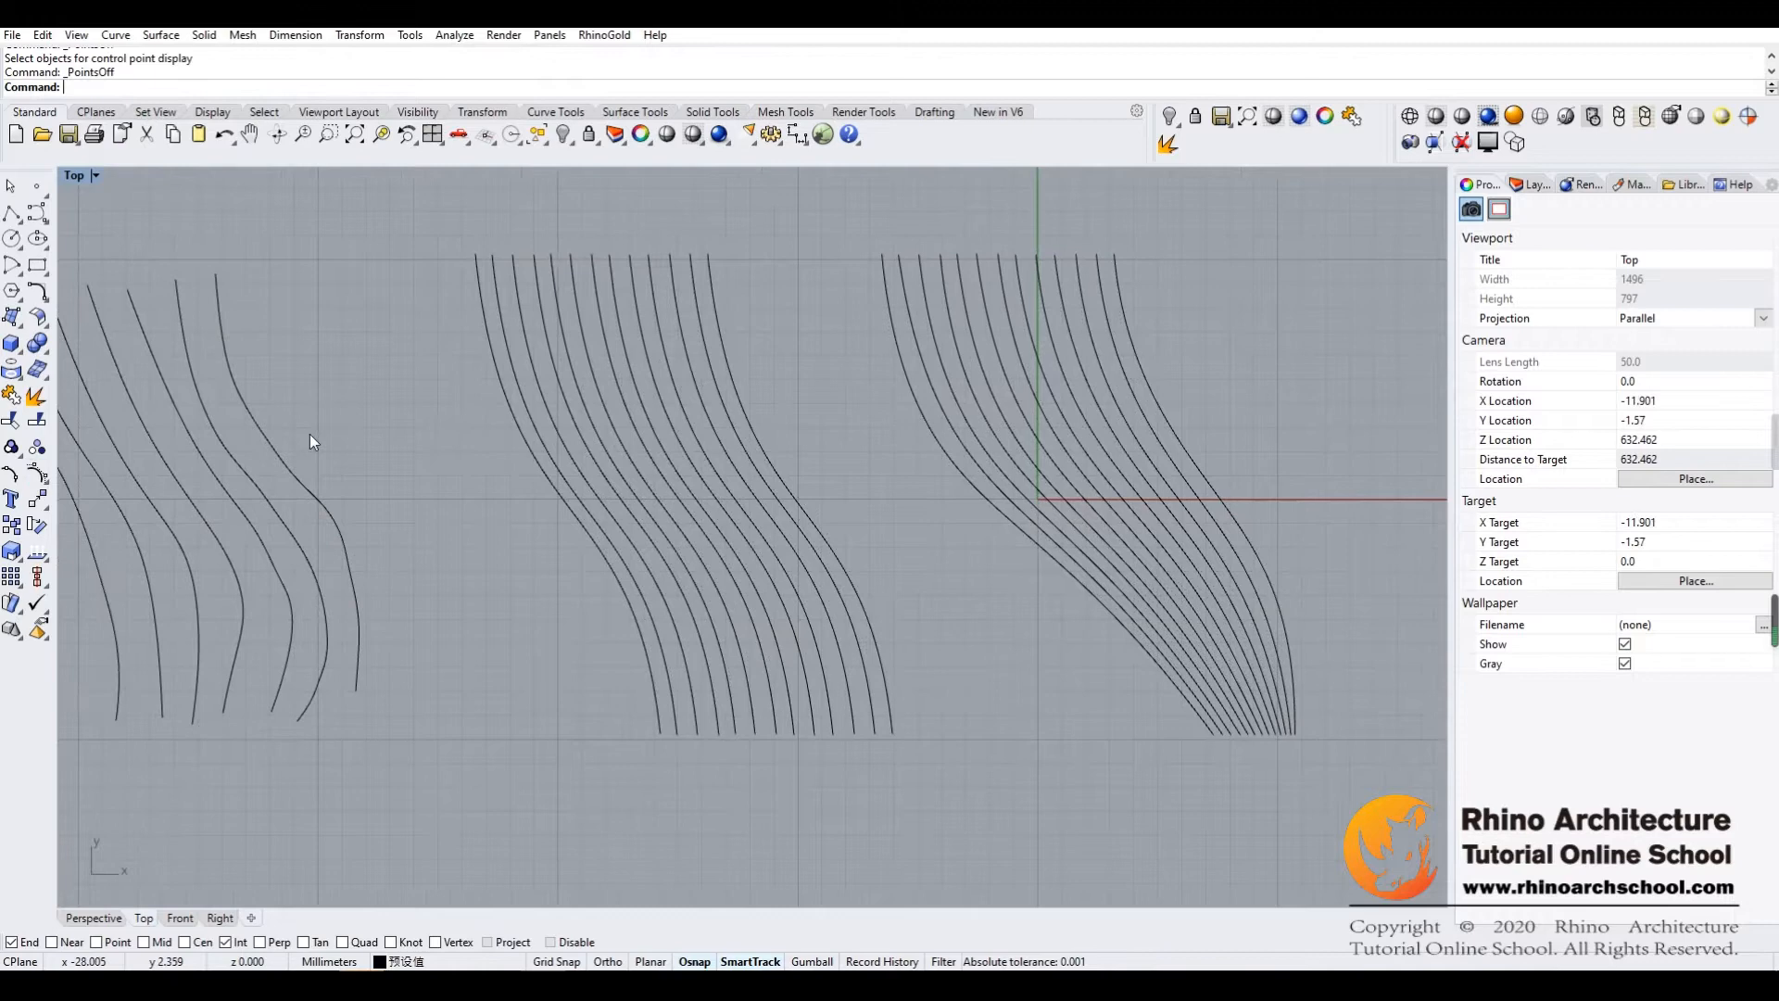
Draw a guide line along the upper ends of the middle curve set and a slanted one across its upper part
{"action": "left_click", "coordinate": [11, 213]}
{"action": "left_click", "coordinate": [442, 254]}
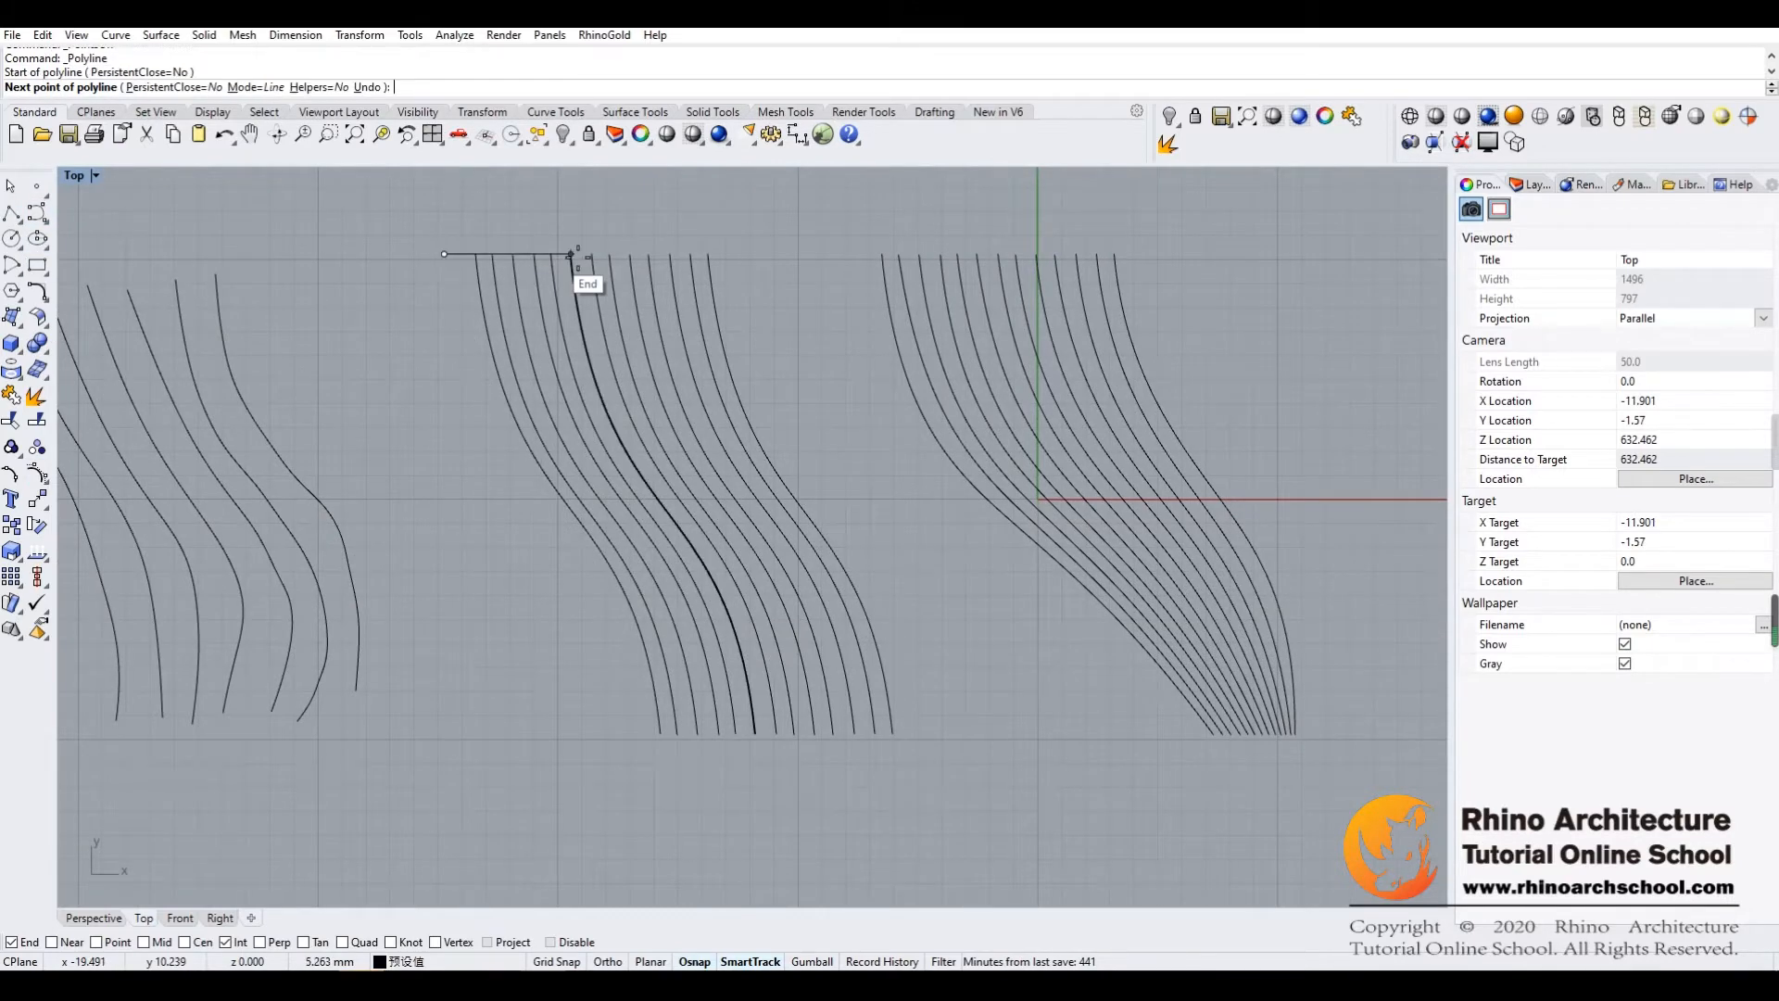
{"action": "left_click", "coordinate": [709, 254]}
{"action": "key", "text": "Return"}
{"action": "key", "text": "Return"}
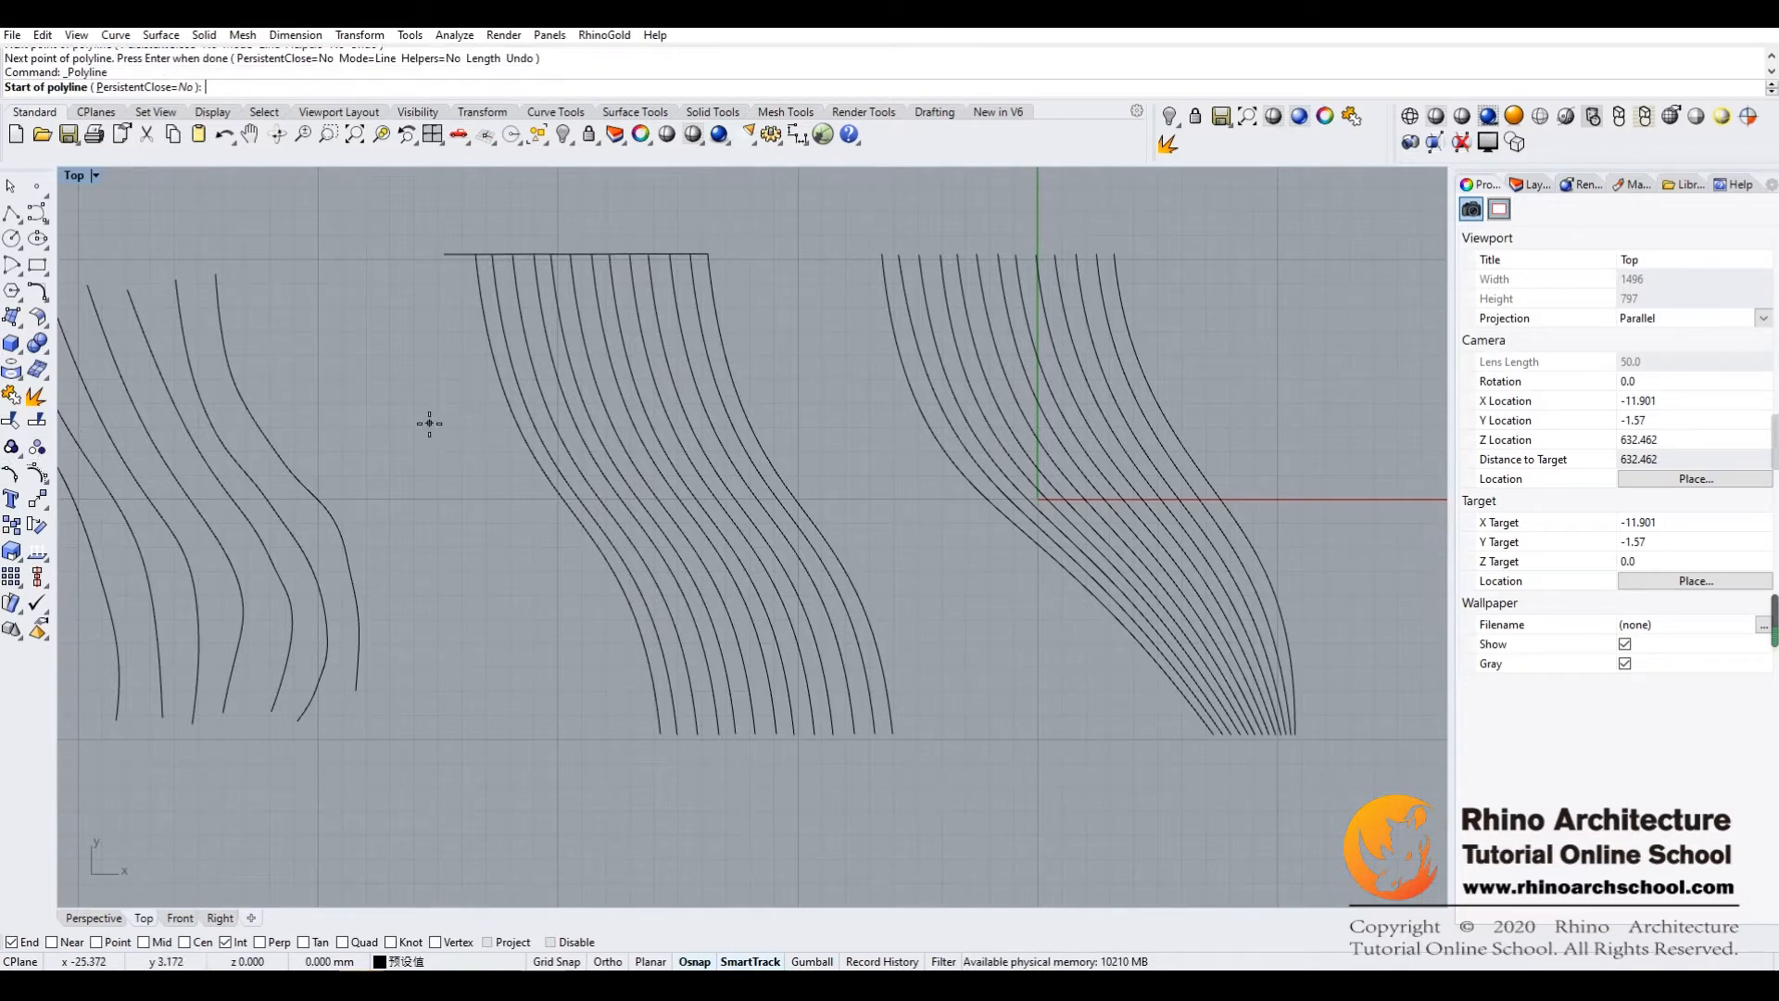
{"action": "left_click", "coordinate": [429, 424]}
{"action": "left_click", "coordinate": [801, 377]}
{"action": "key", "text": "Return"}
{"action": "key", "text": "Return"}
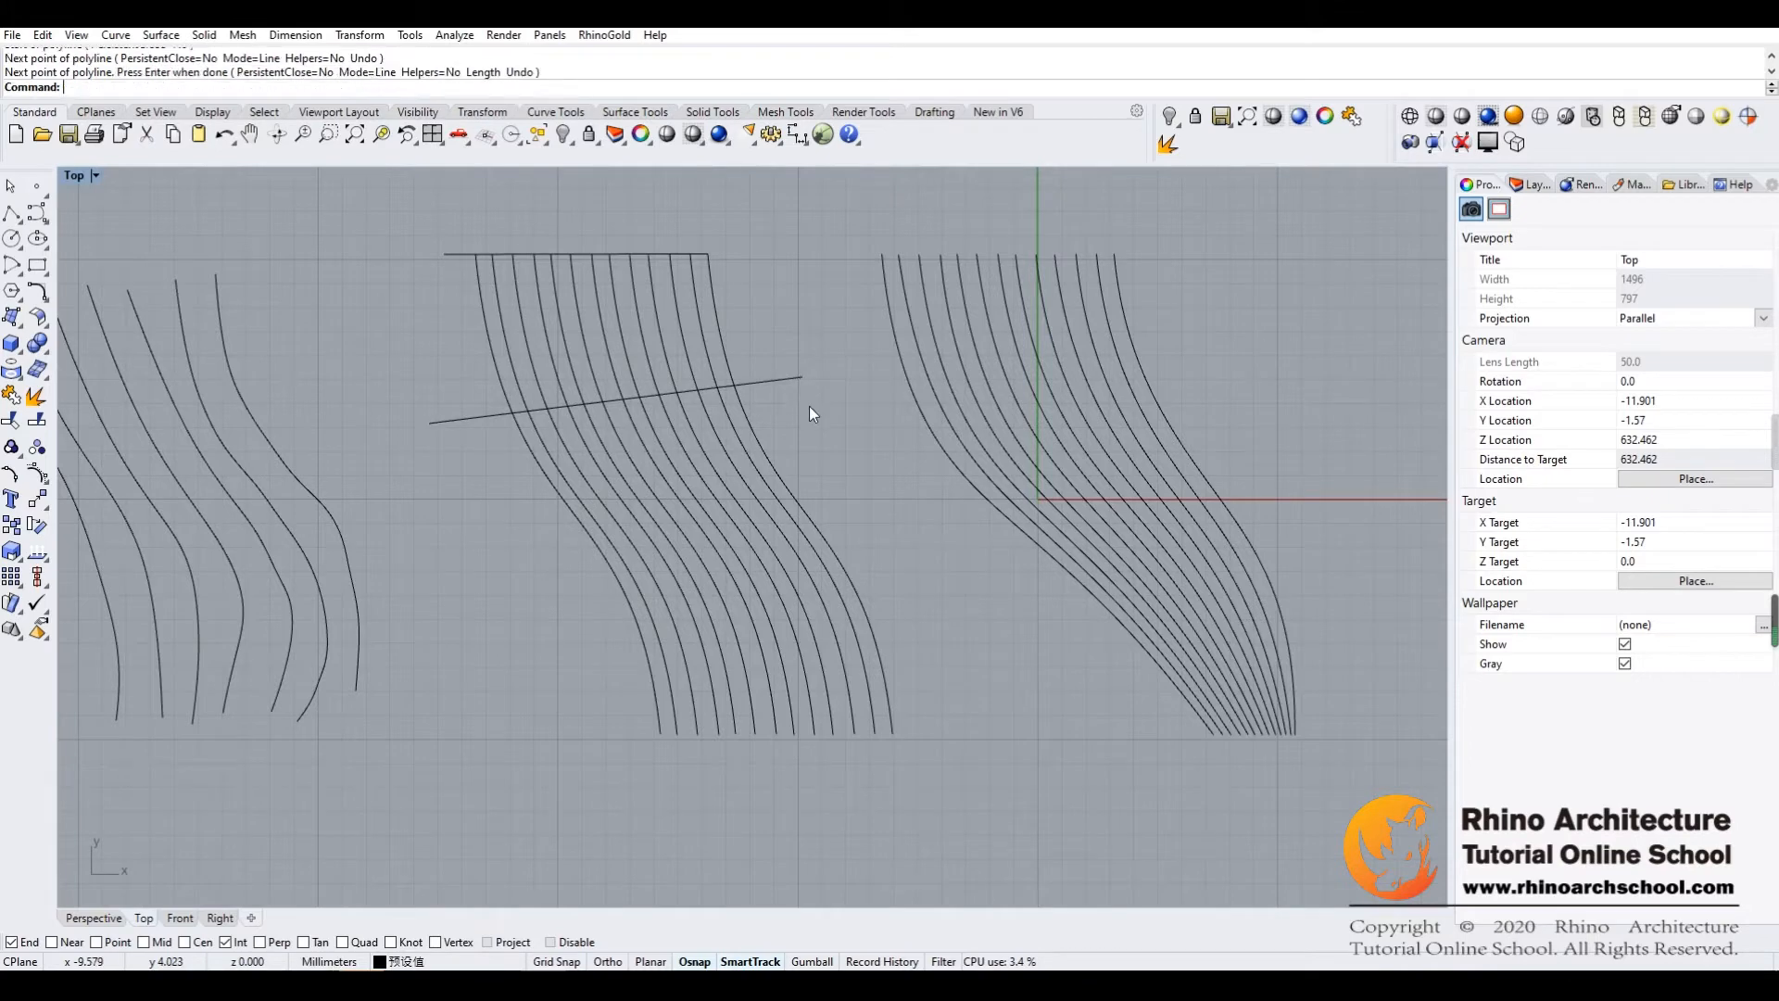
Draw a steeper slanted guide line across the middle of the same curve set and another along its lower ends
{"action": "left_click", "coordinate": [500, 585]}
{"action": "left_click", "coordinate": [873, 479]}
{"action": "key", "text": "Return"}
{"action": "key", "text": "Return"}
{"action": "left_click", "coordinate": [557, 733]}
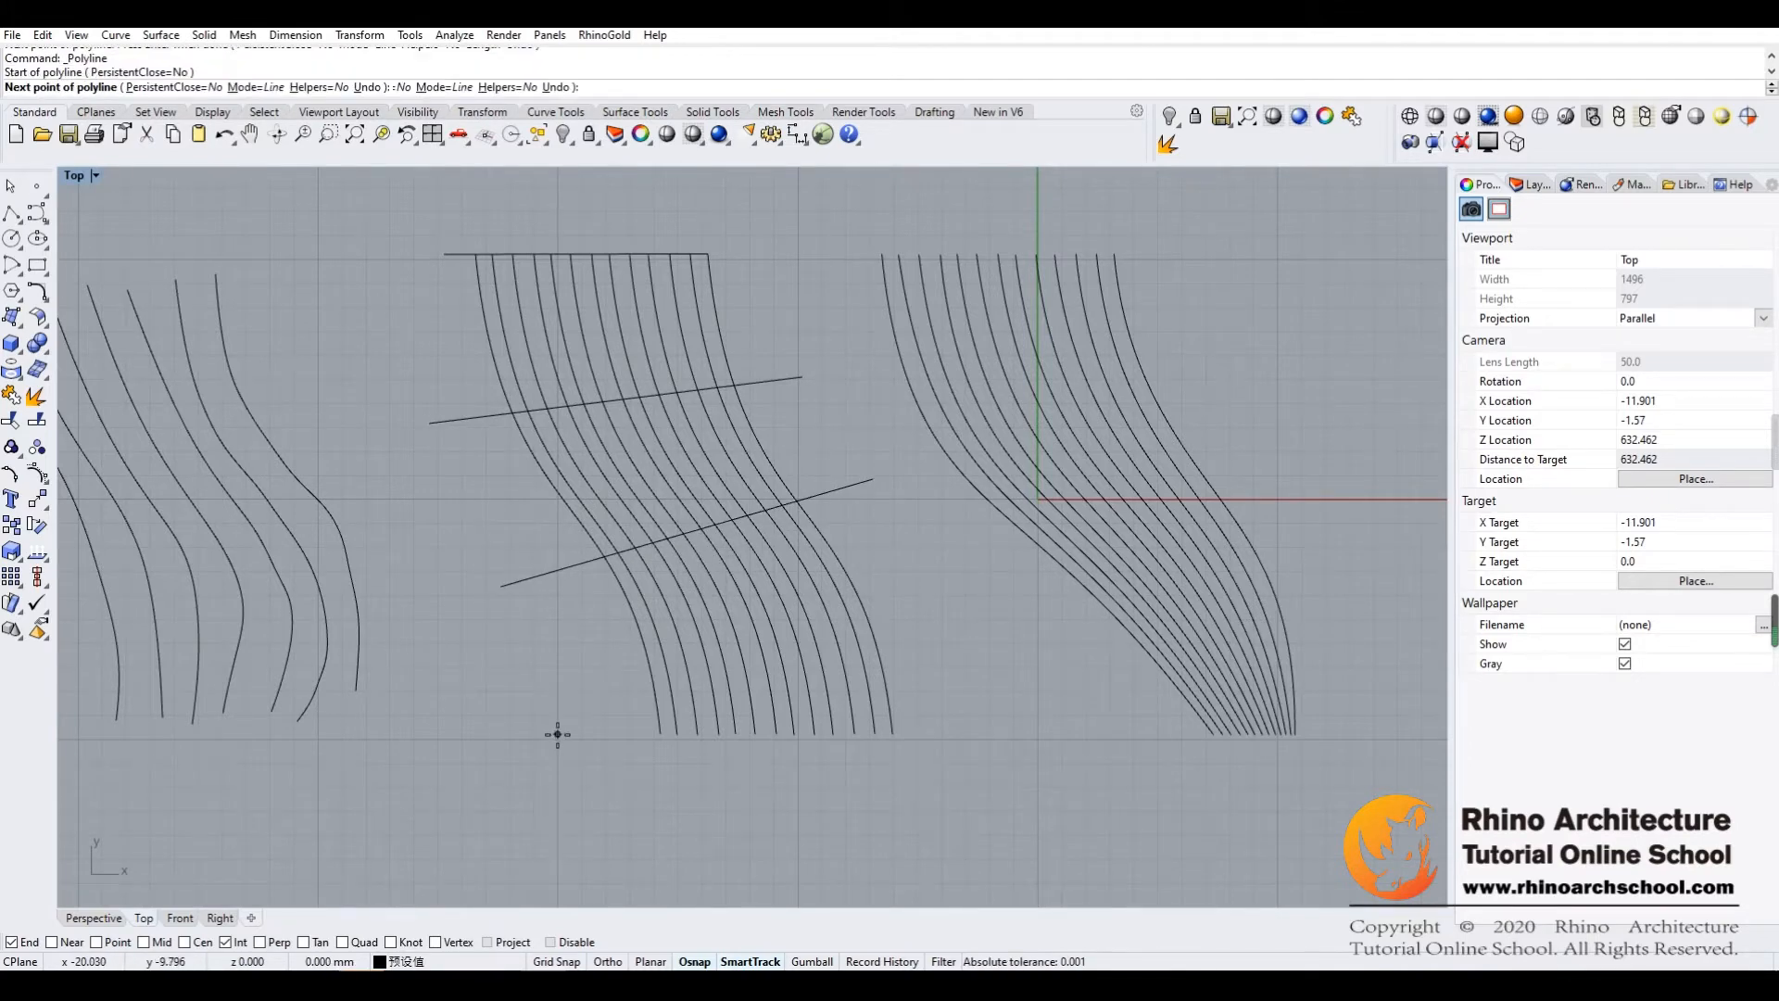
{"action": "left_click", "coordinate": [894, 732]}
{"action": "key", "text": "Return"}
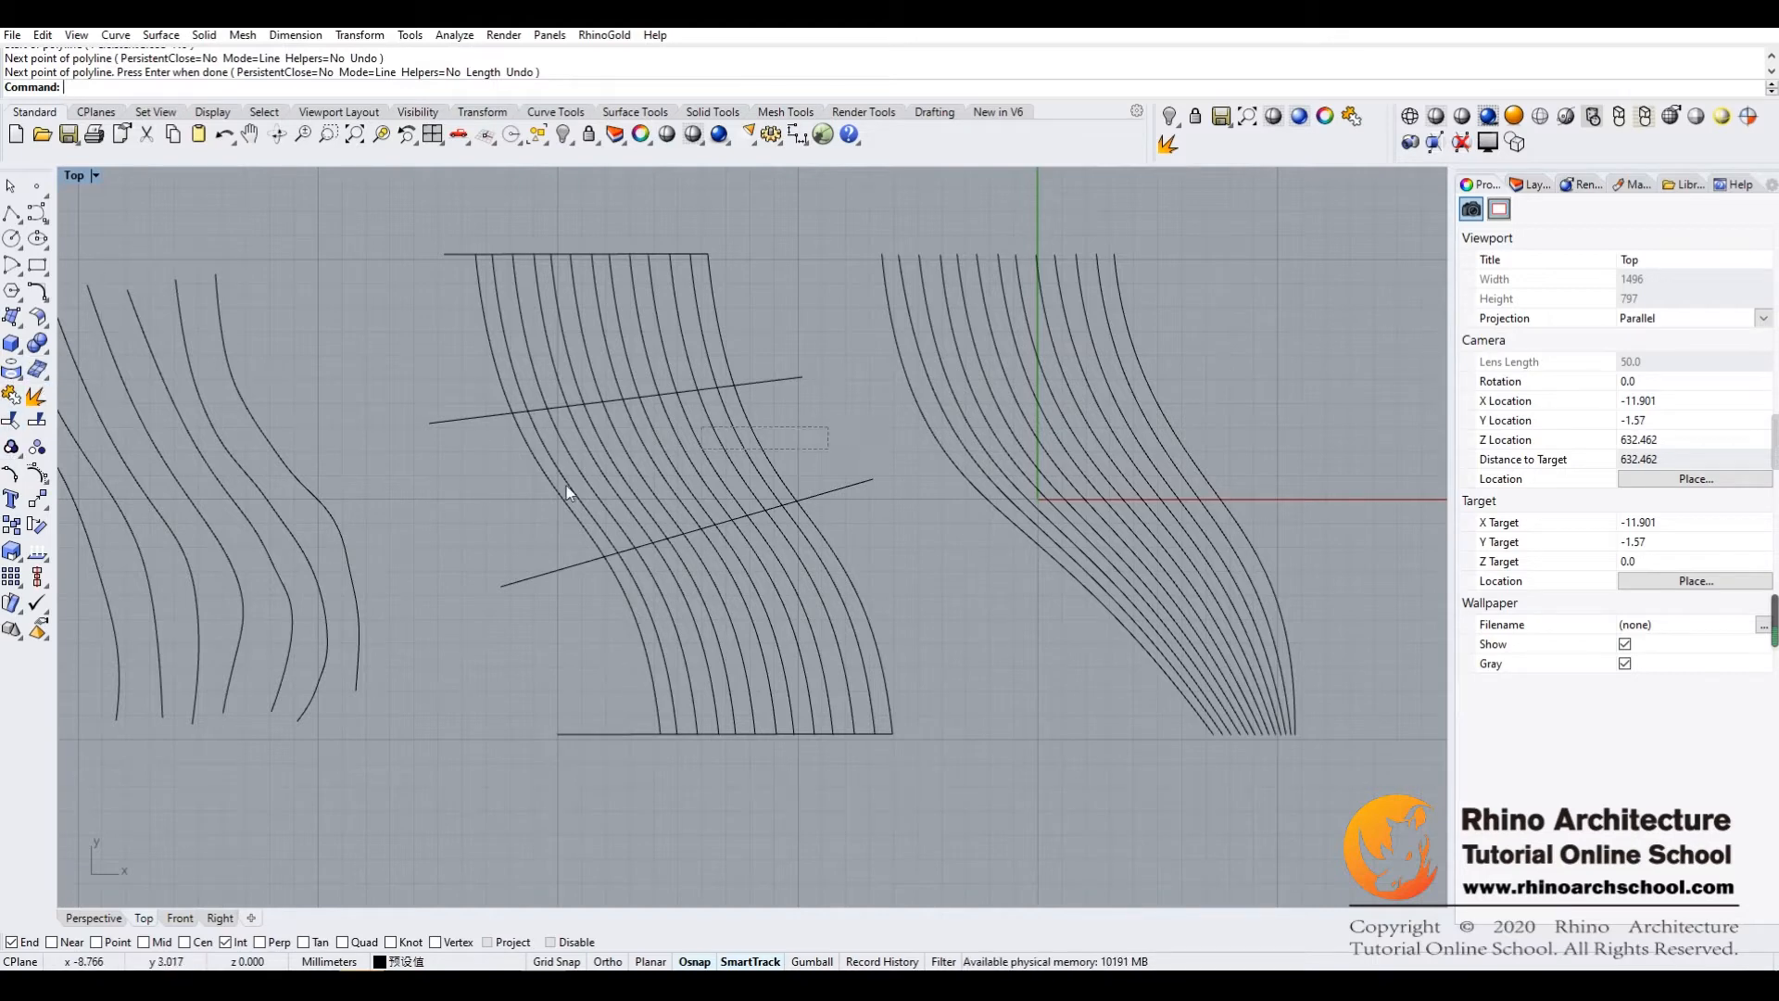
Display the control points of the middle set's 13 curves and enable the Near object snap
{"action": "left_click_drag", "start_coordinate": [531, 495], "coordinate": [520, 491]}
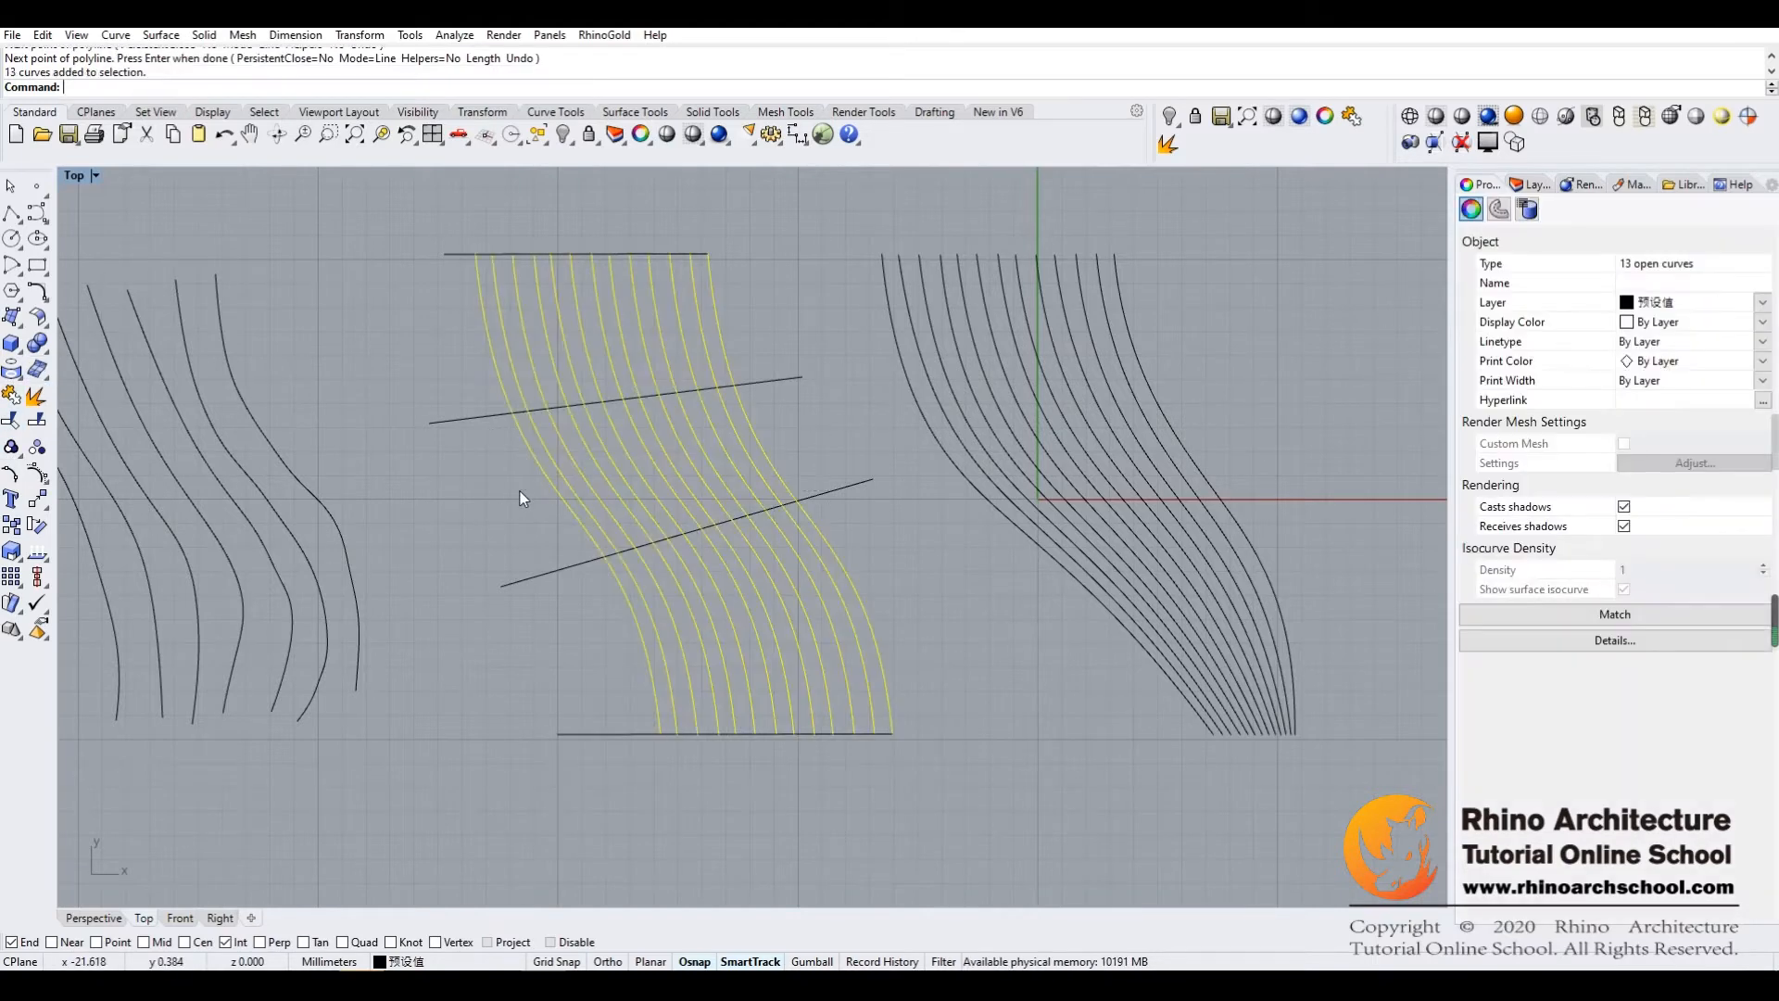
{"action": "left_click", "coordinate": [38, 476]}
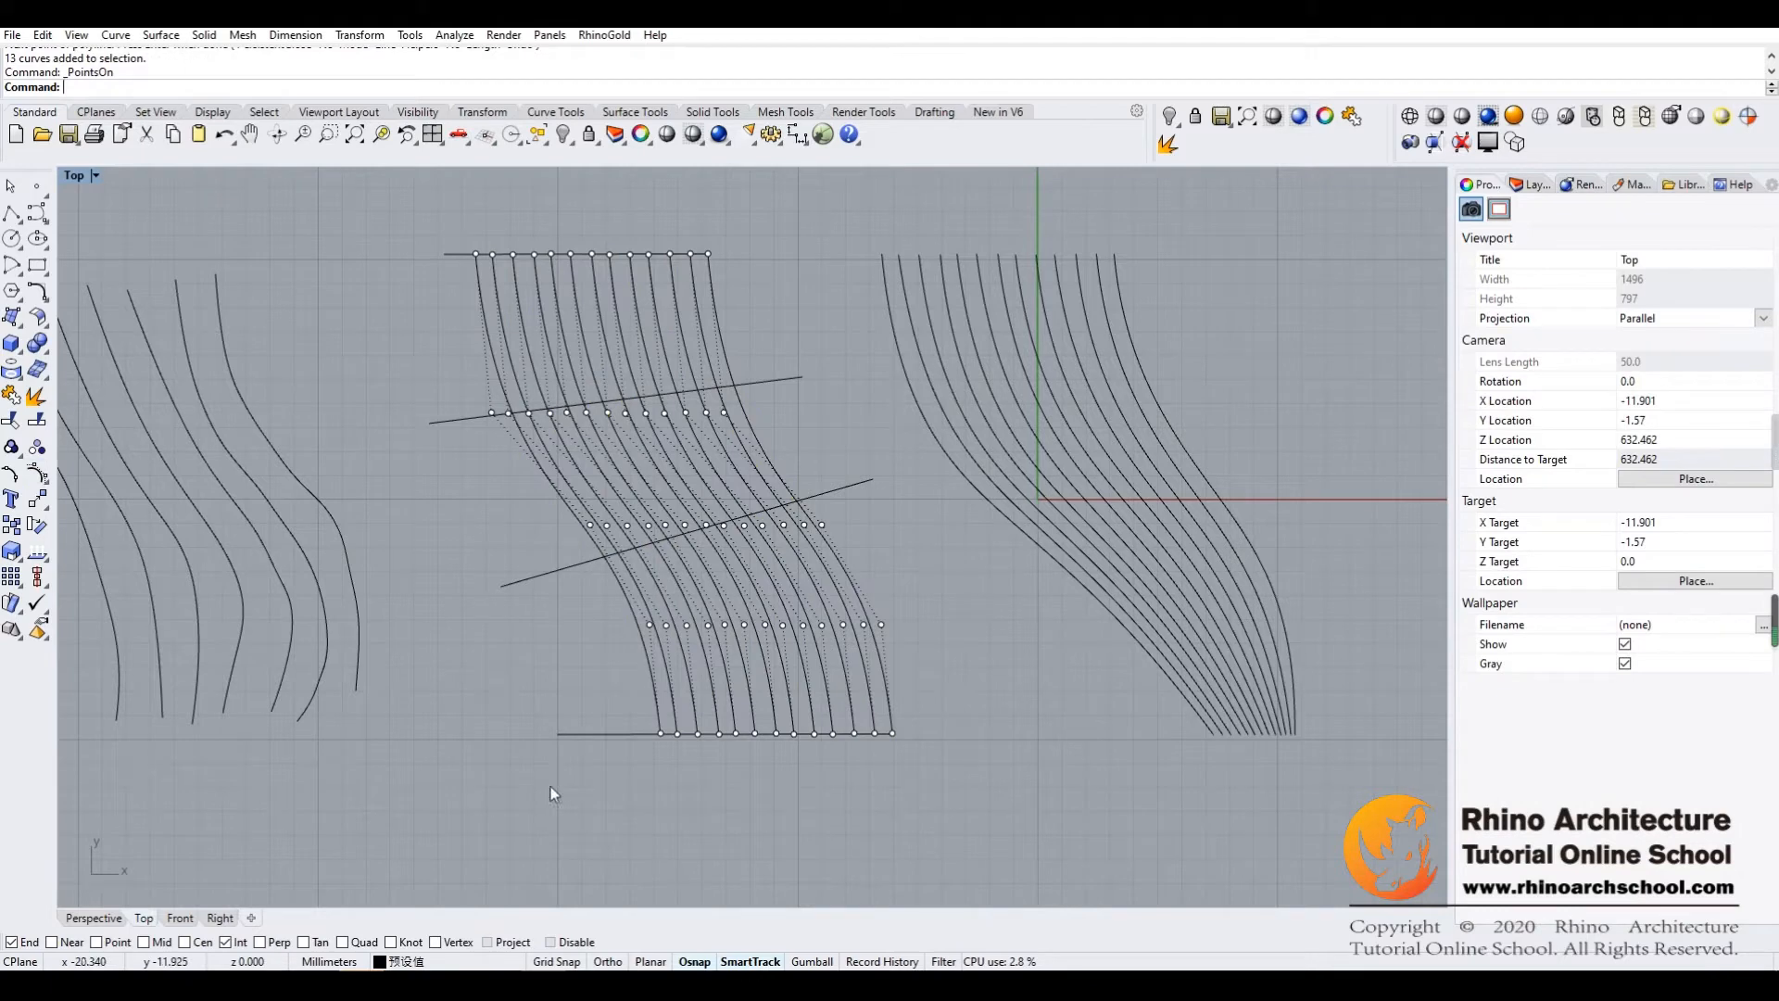
{"action": "left_click", "coordinate": [52, 941]}
Slide the second, third and fourth control points from the right of the bottom row along the lower guide line toward the rightmost point
{"action": "scroll", "coordinate": [881, 797], "scroll_direction": "up", "scroll_amount": 5}
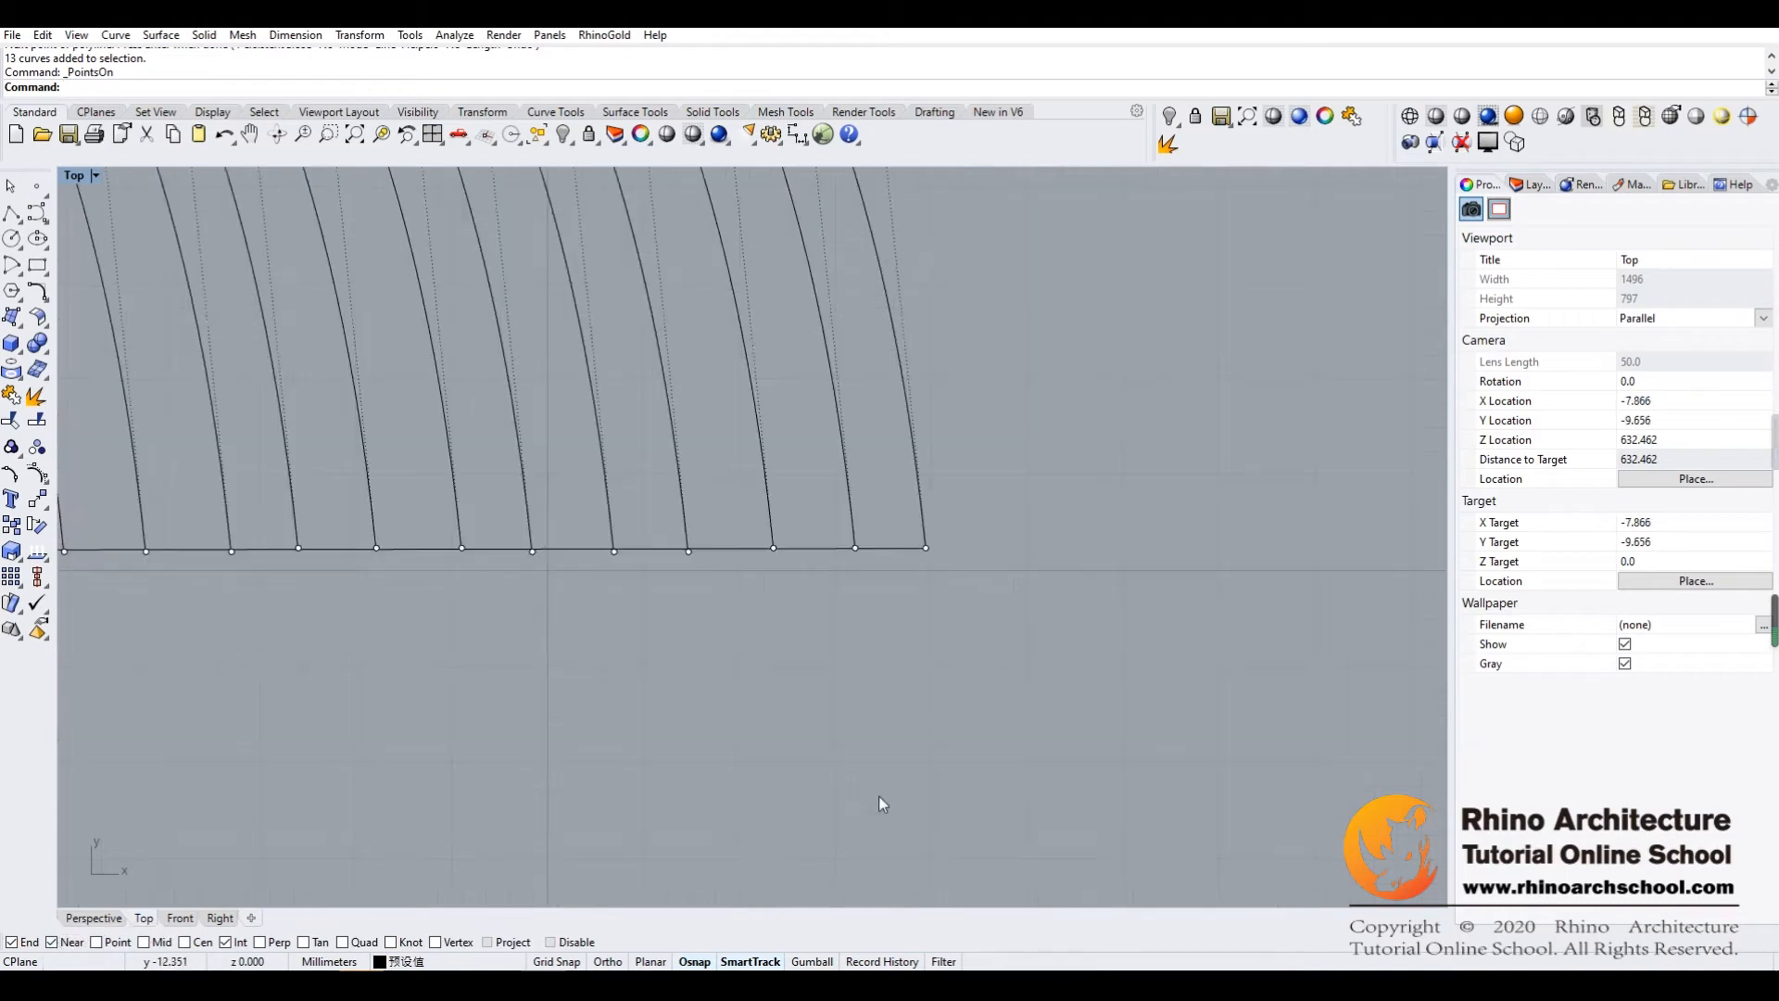
{"action": "left_click", "coordinate": [856, 547]}
{"action": "left_click_drag", "start_coordinate": [854, 548], "coordinate": [897, 548]}
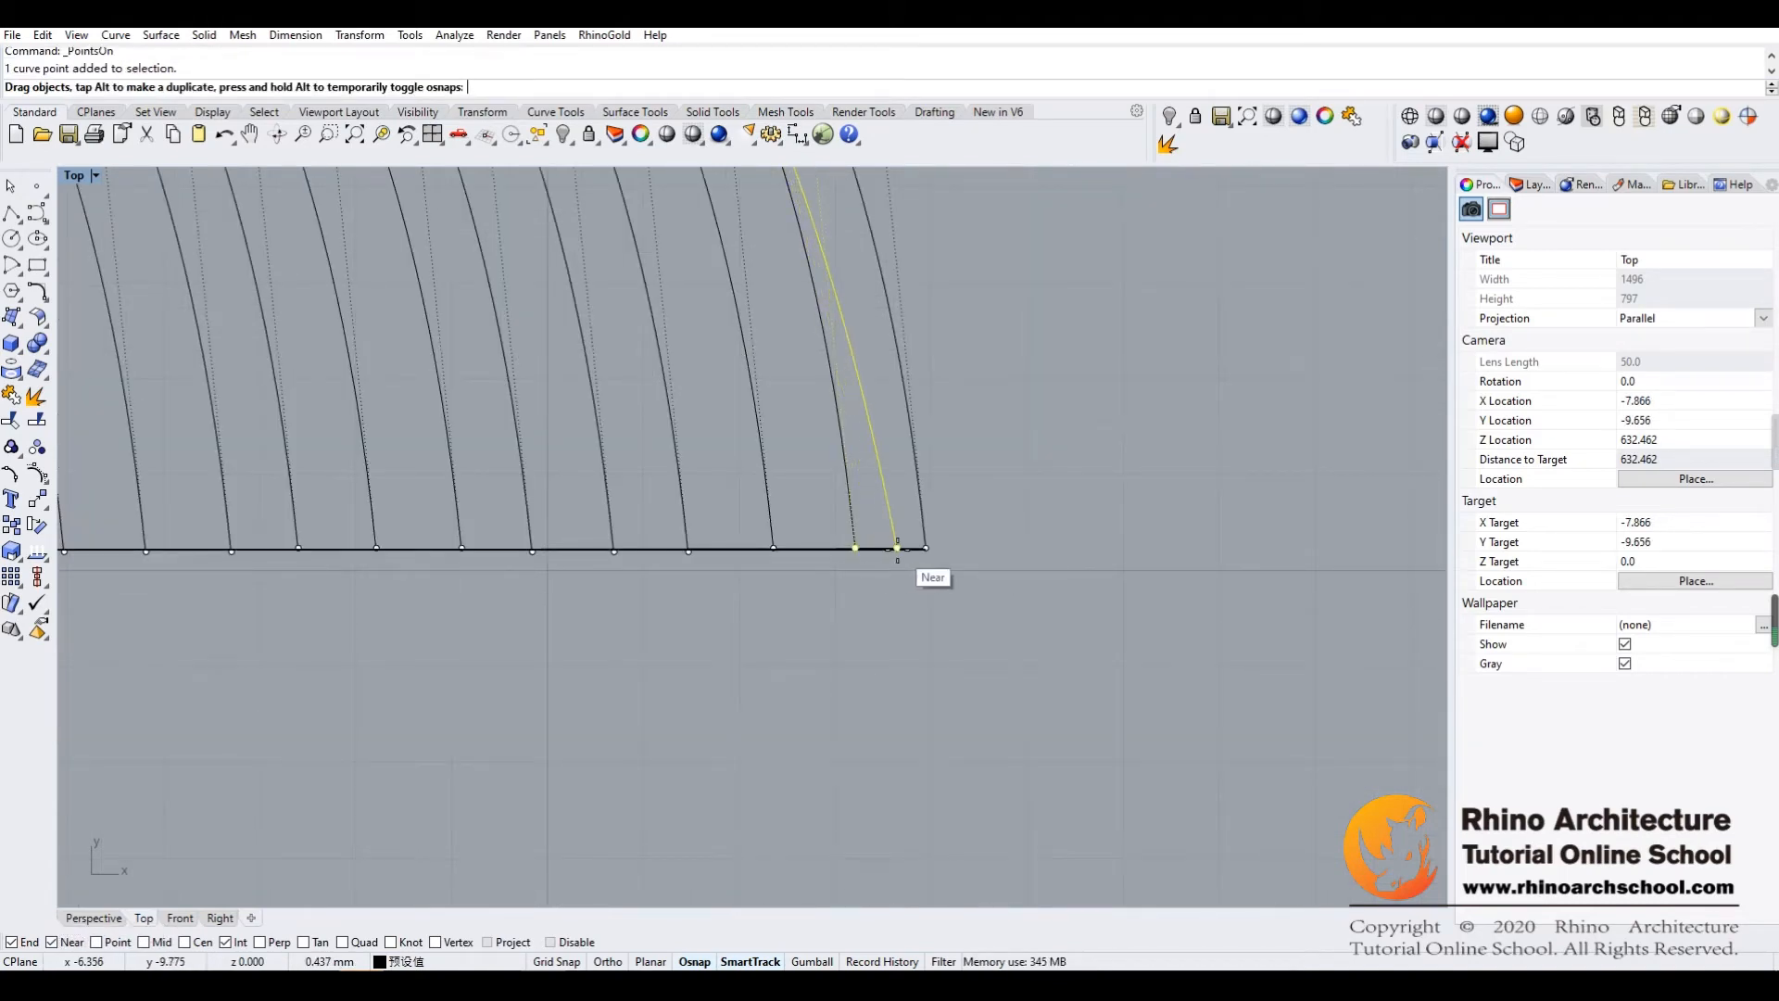
{"action": "left_click_drag", "start_coordinate": [897, 548], "coordinate": [904, 548]}
{"action": "left_click_drag", "start_coordinate": [775, 550], "coordinate": [877, 547]}
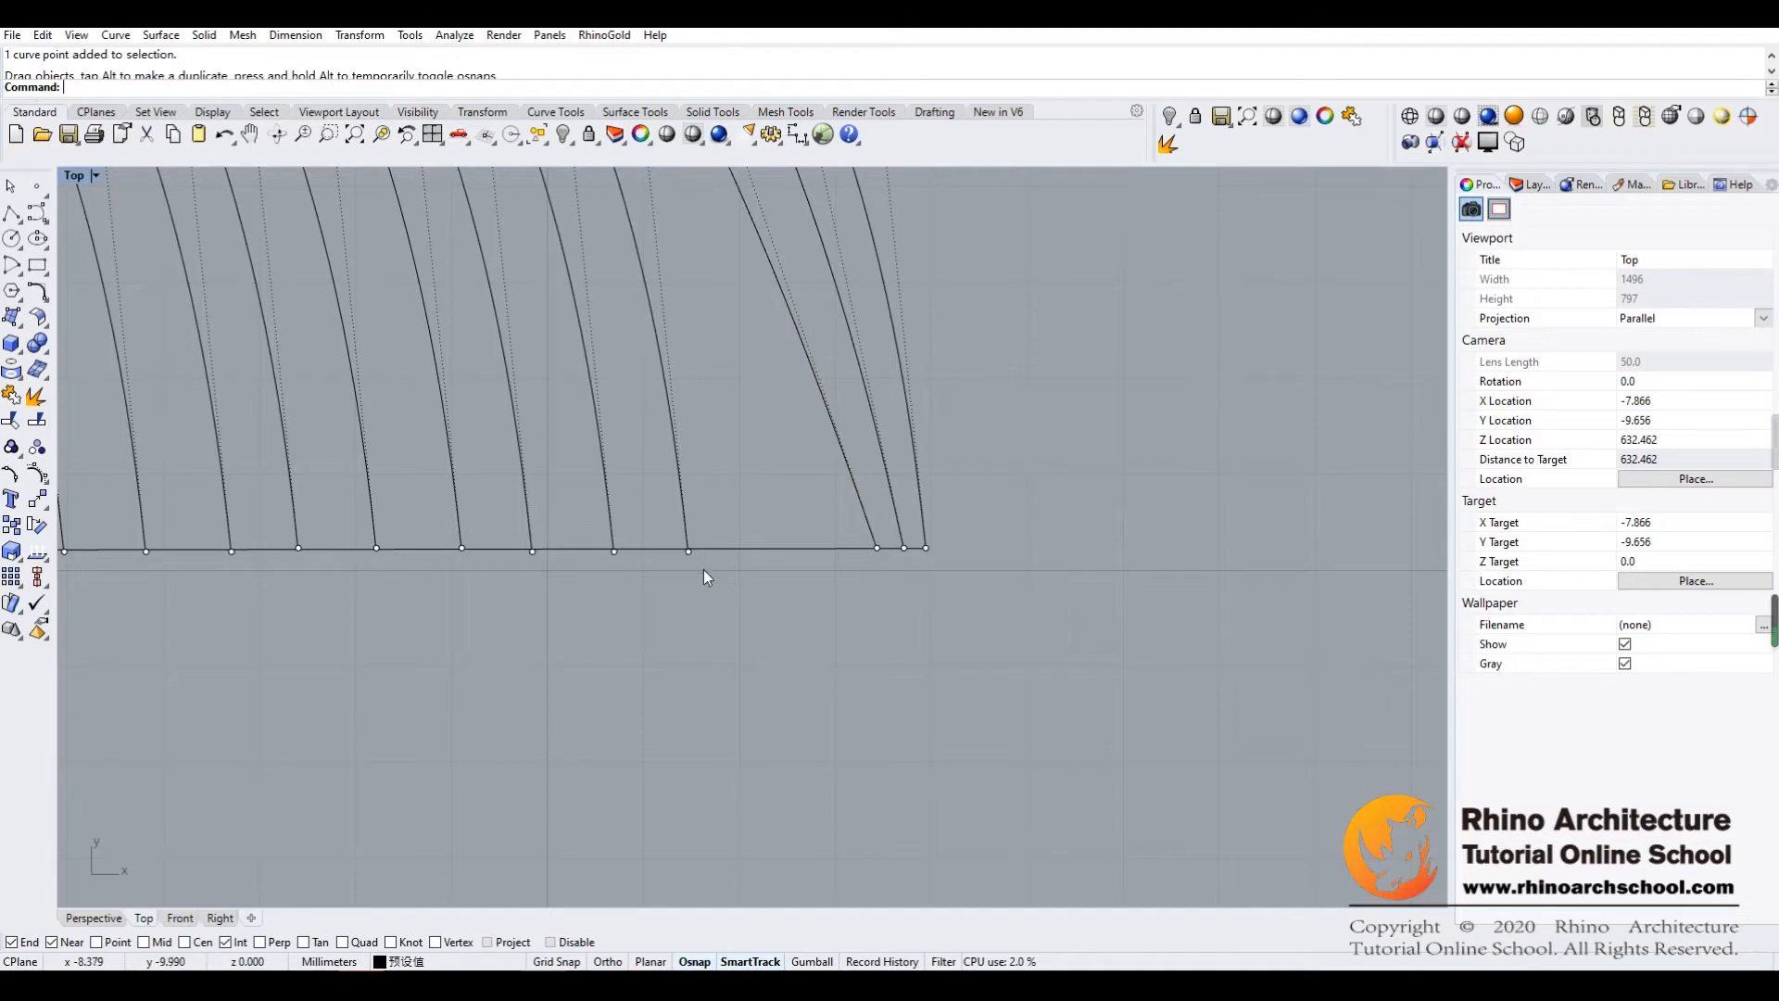
{"action": "left_click", "coordinate": [691, 546]}
{"action": "left_click", "coordinate": [690, 552]}
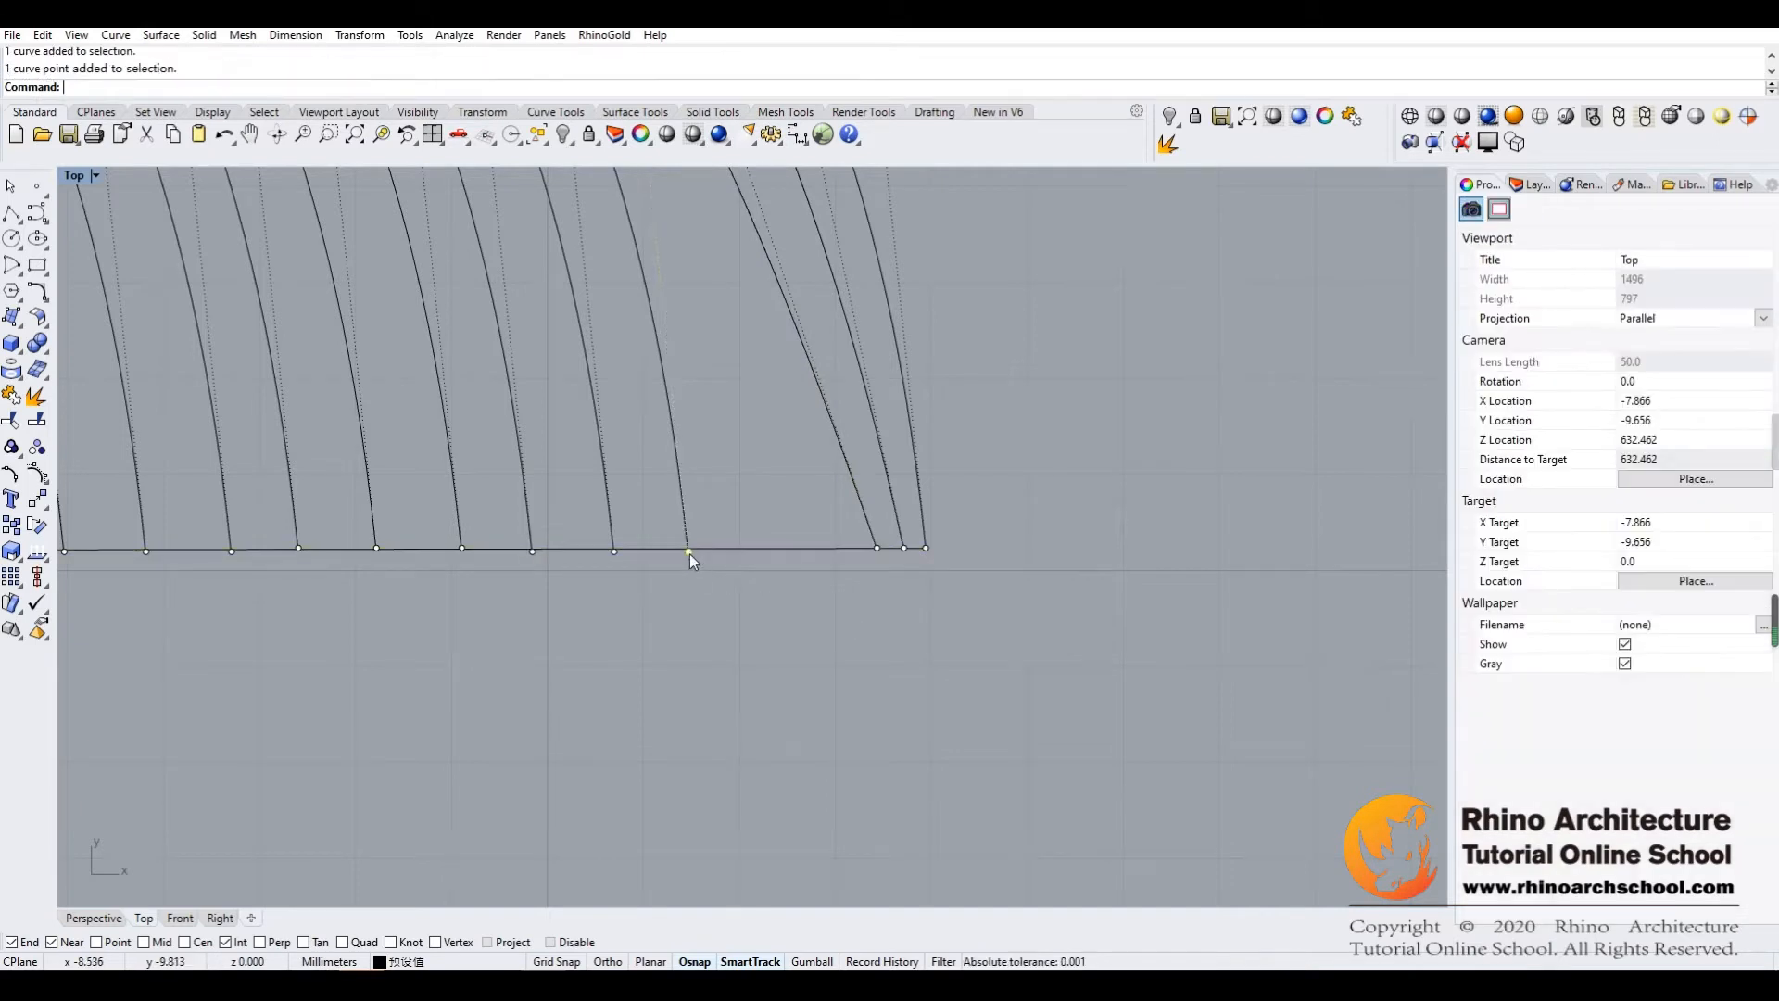
{"action": "left_click_drag", "start_coordinate": [687, 552], "coordinate": [836, 550]}
Try closing up the fifth to seventh bottom-row points from the right along the lower guide line
{"action": "left_click", "coordinate": [615, 553]}
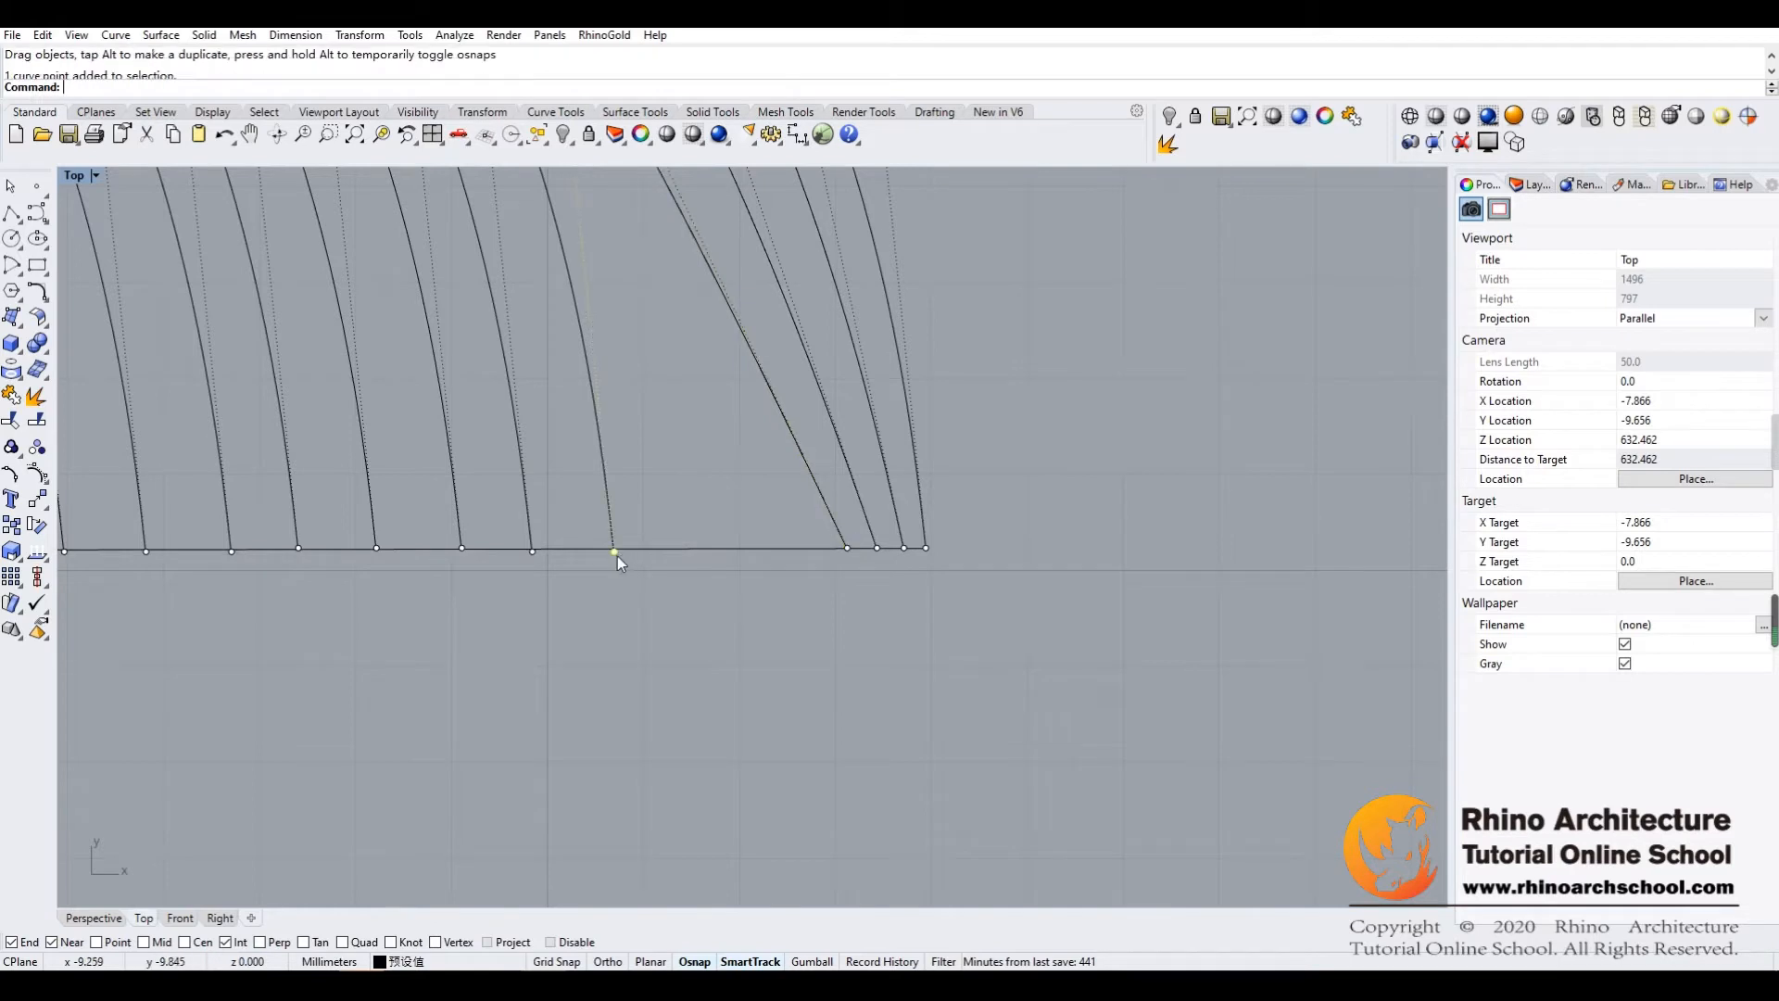
{"action": "left_click_drag", "start_coordinate": [619, 554], "coordinate": [814, 548]}
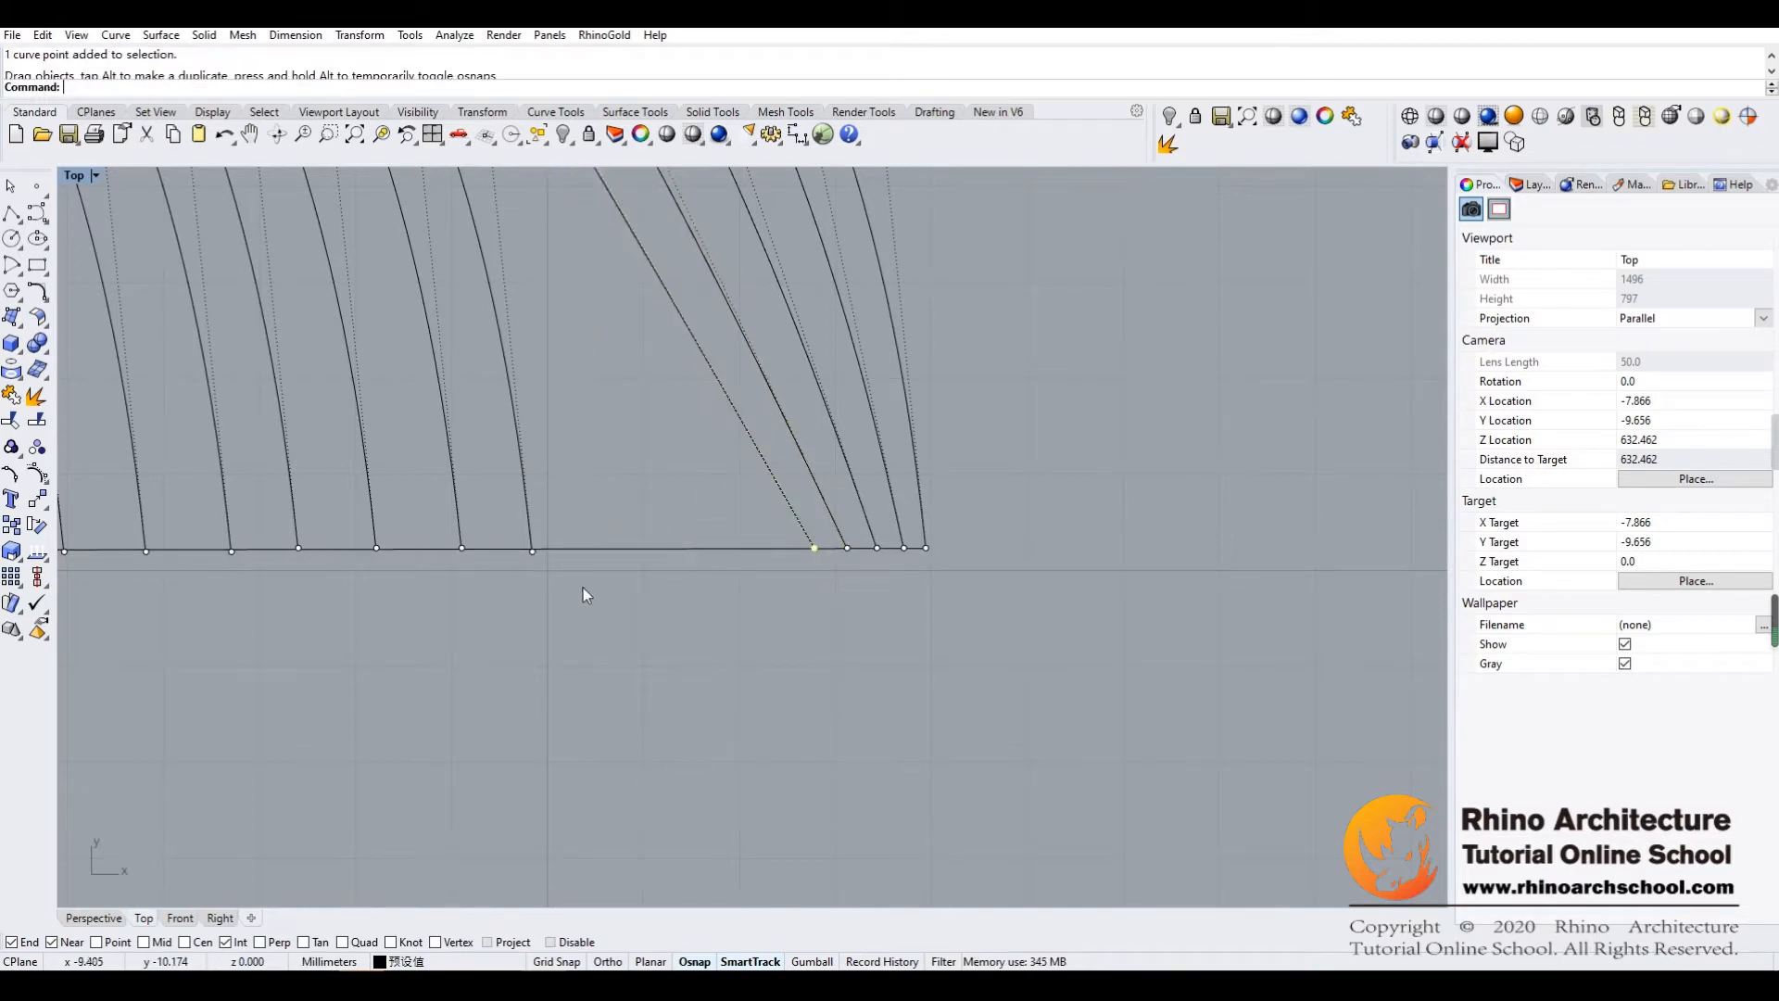
{"action": "left_click", "coordinate": [531, 552]}
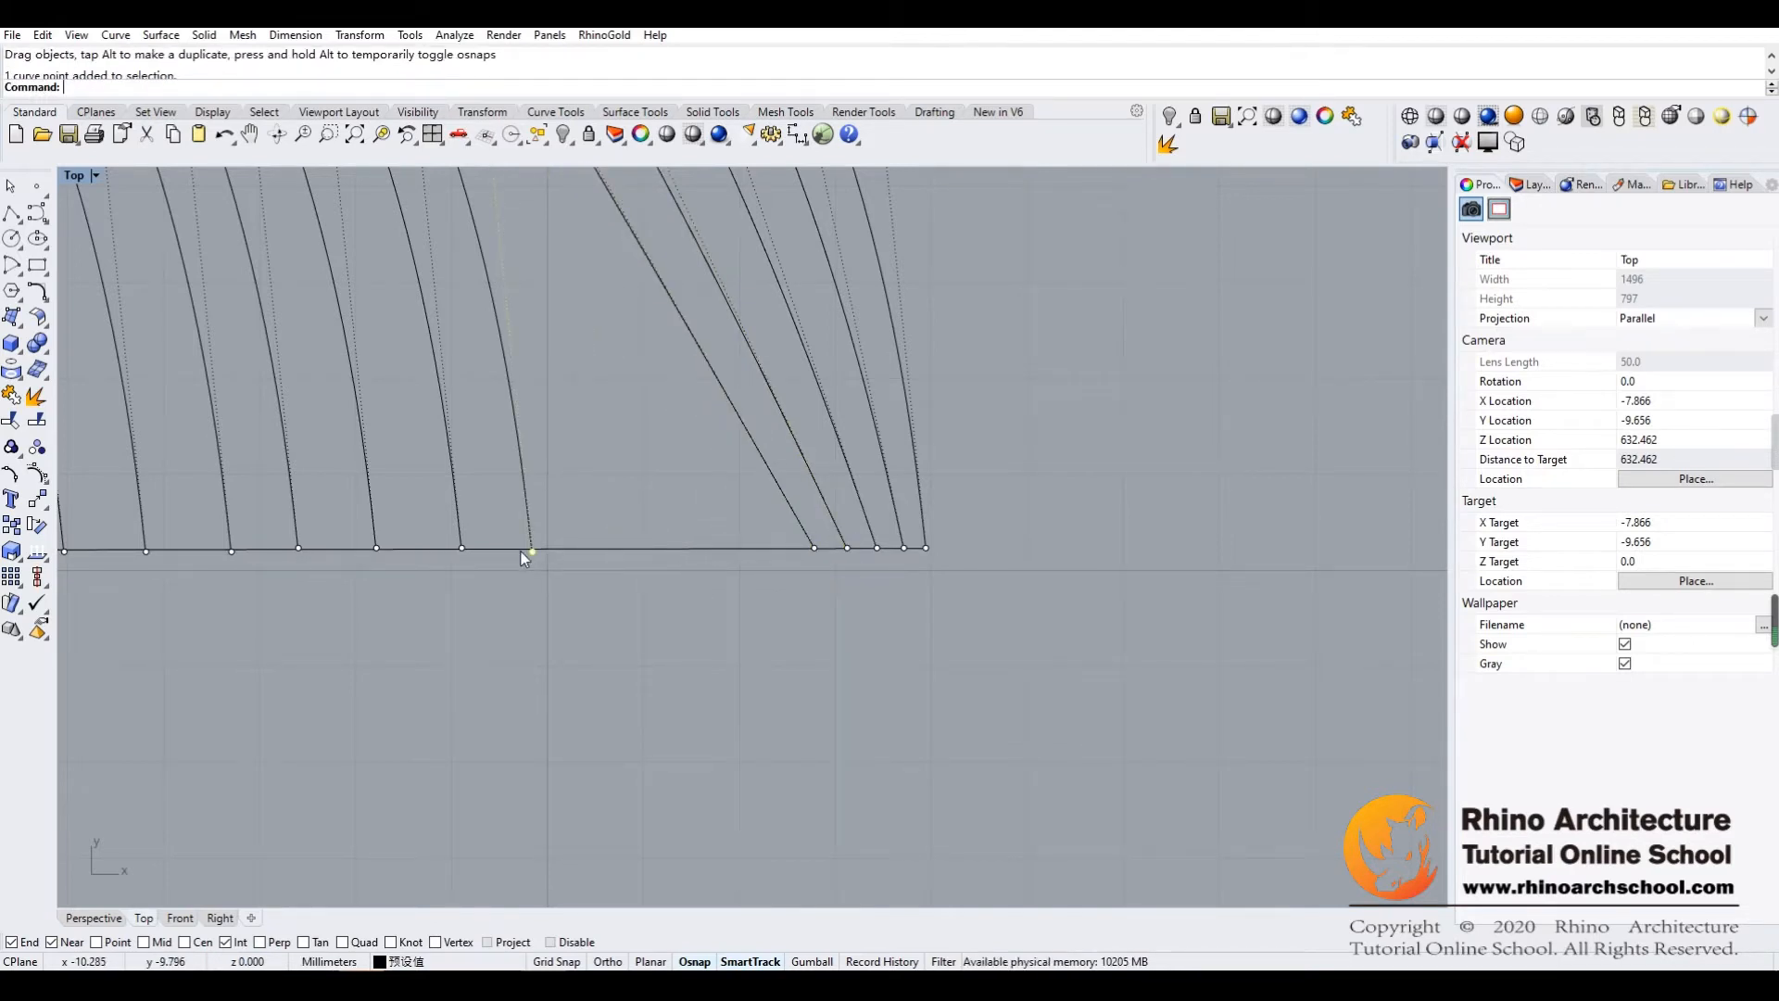
{"action": "left_click_drag", "start_coordinate": [532, 552], "coordinate": [782, 547]}
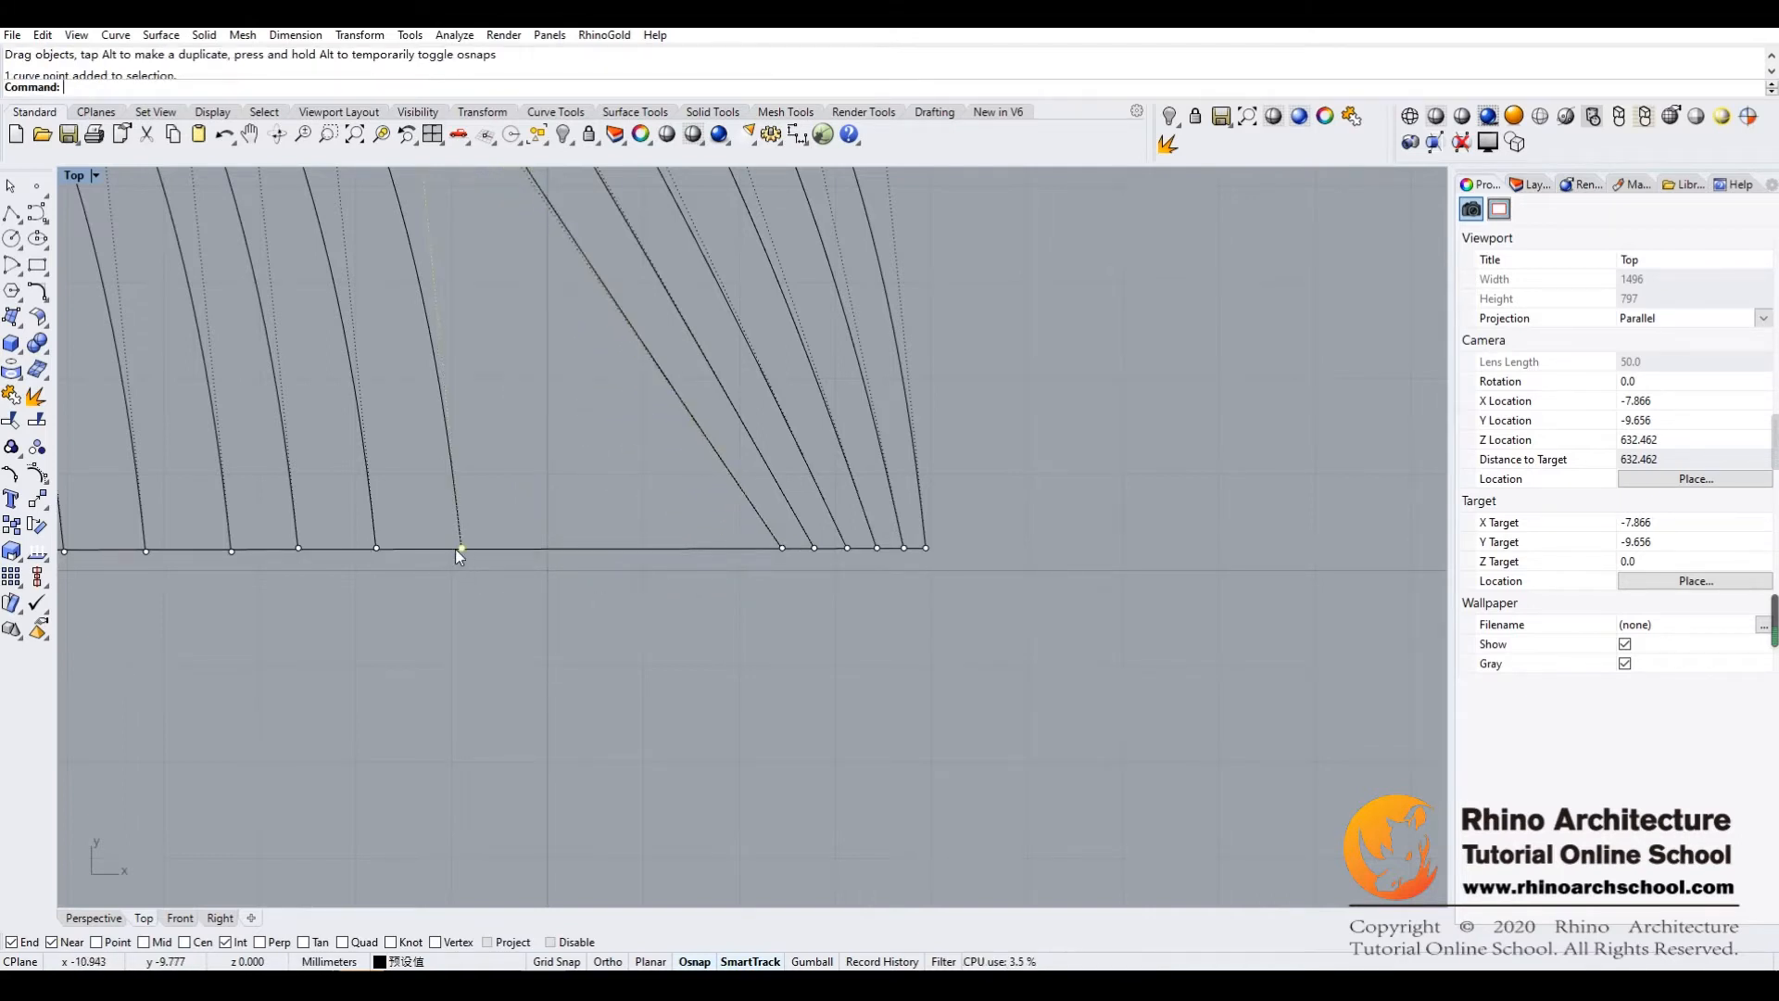
{"action": "left_click_drag", "start_coordinate": [461, 547], "coordinate": [748, 548]}
{"action": "right_click_drag", "start_coordinate": [659, 623], "coordinate": [769, 635]}
Try bringing the eighth to tenth bottom-row points from the right beside the already gathered points on the lower guide line
{"action": "left_click", "coordinate": [482, 559]}
{"action": "left_click_drag", "start_coordinate": [482, 559], "coordinate": [805, 559]}
{"action": "right_click_drag", "start_coordinate": [630, 619], "coordinate": [742, 635]}
{"action": "left_click", "coordinate": [519, 575]}
{"action": "left_click_drag", "start_coordinate": [519, 574], "coordinate": [875, 575]}
{"action": "left_click", "coordinate": [454, 577]}
{"action": "left_click_drag", "start_coordinate": [456, 582], "coordinate": [827, 576]}
{"action": "right_click_drag", "start_coordinate": [550, 636], "coordinate": [686, 671]}
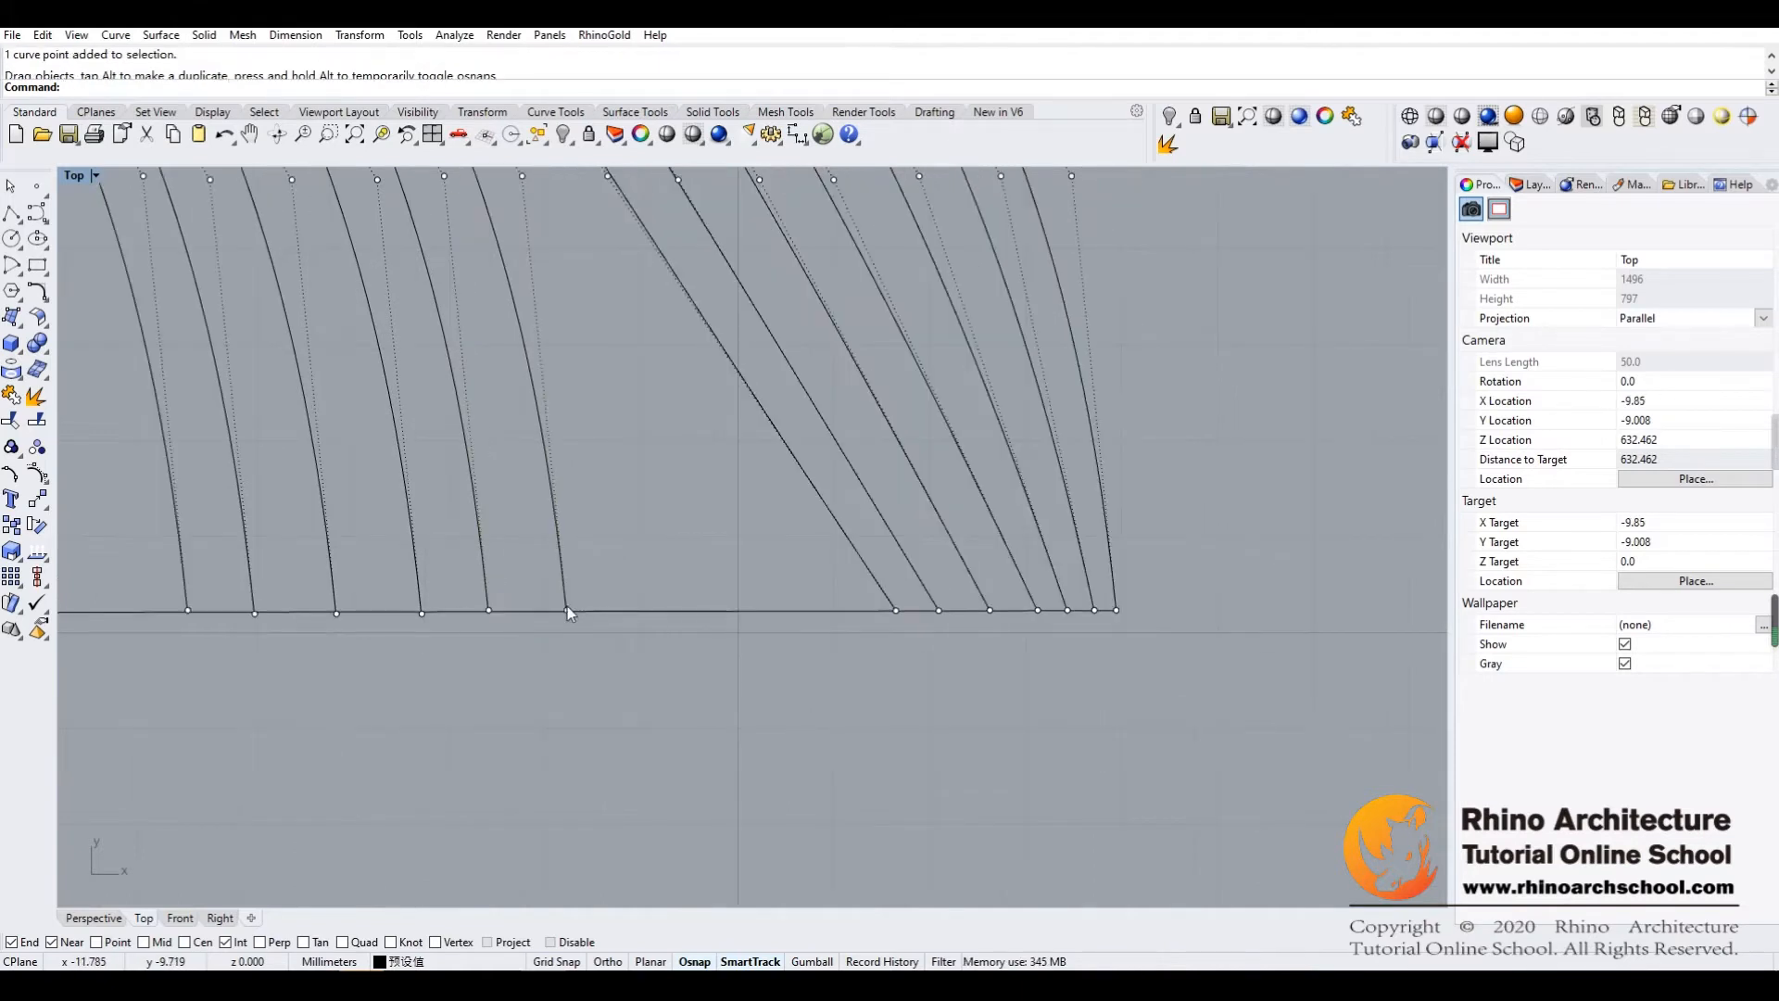
Place the eighth to tenth bottom-row points from the right along the lower guide line with gradually wider gaps, evening out the eighth
{"action": "left_click", "coordinate": [567, 609]}
{"action": "left_click_drag", "start_coordinate": [567, 609], "coordinate": [840, 610]}
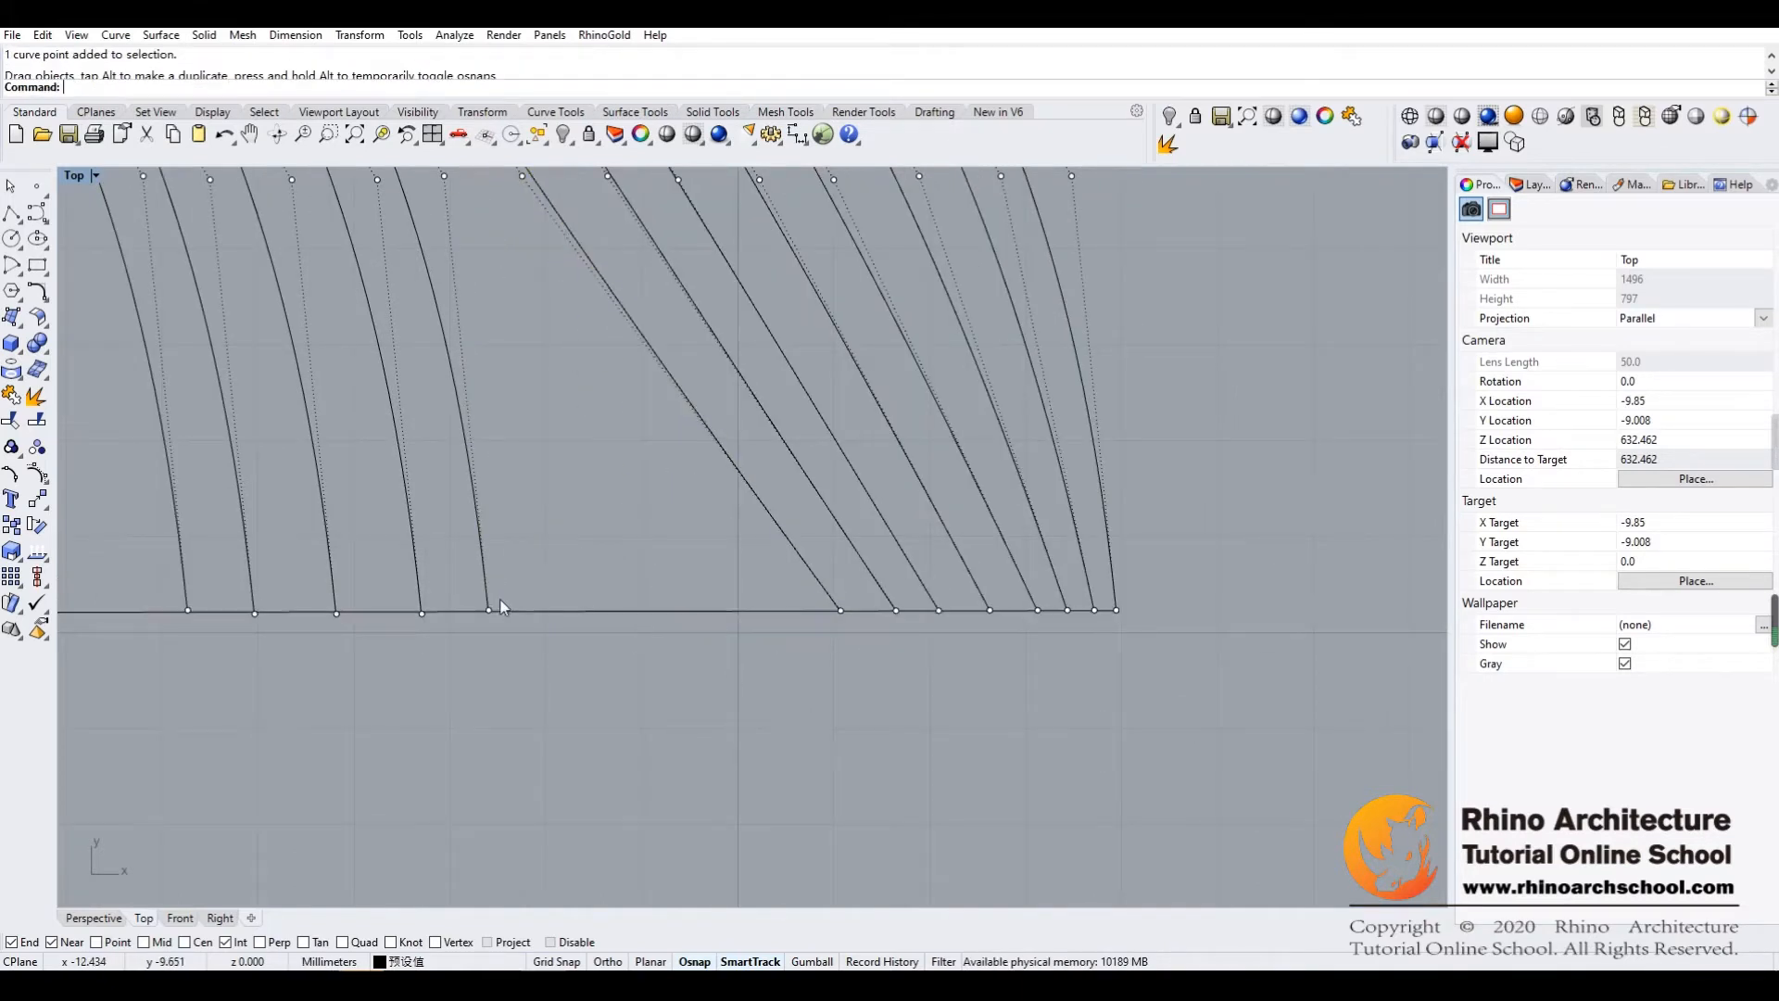
{"action": "left_click_drag", "start_coordinate": [487, 610], "coordinate": [788, 609]}
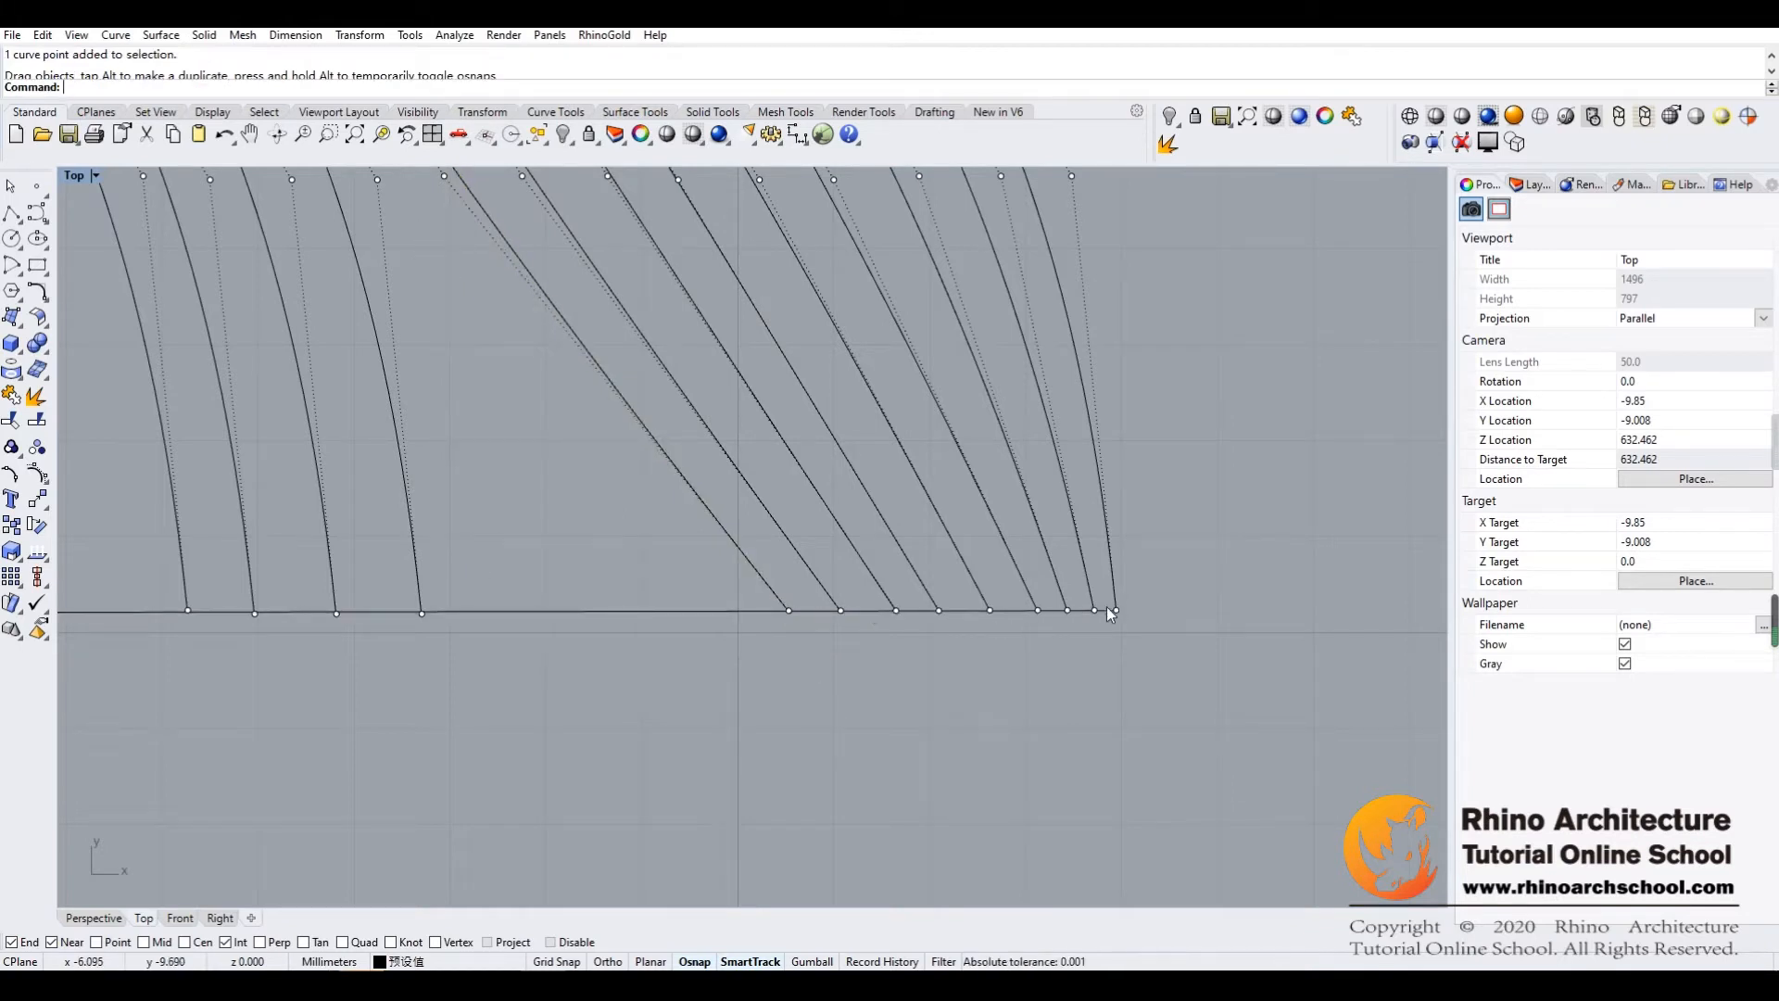
{"action": "left_click_drag", "start_coordinate": [841, 610], "coordinate": [856, 609]}
{"action": "left_click", "coordinate": [422, 610]}
{"action": "left_click_drag", "start_coordinate": [423, 611], "coordinate": [725, 609]}
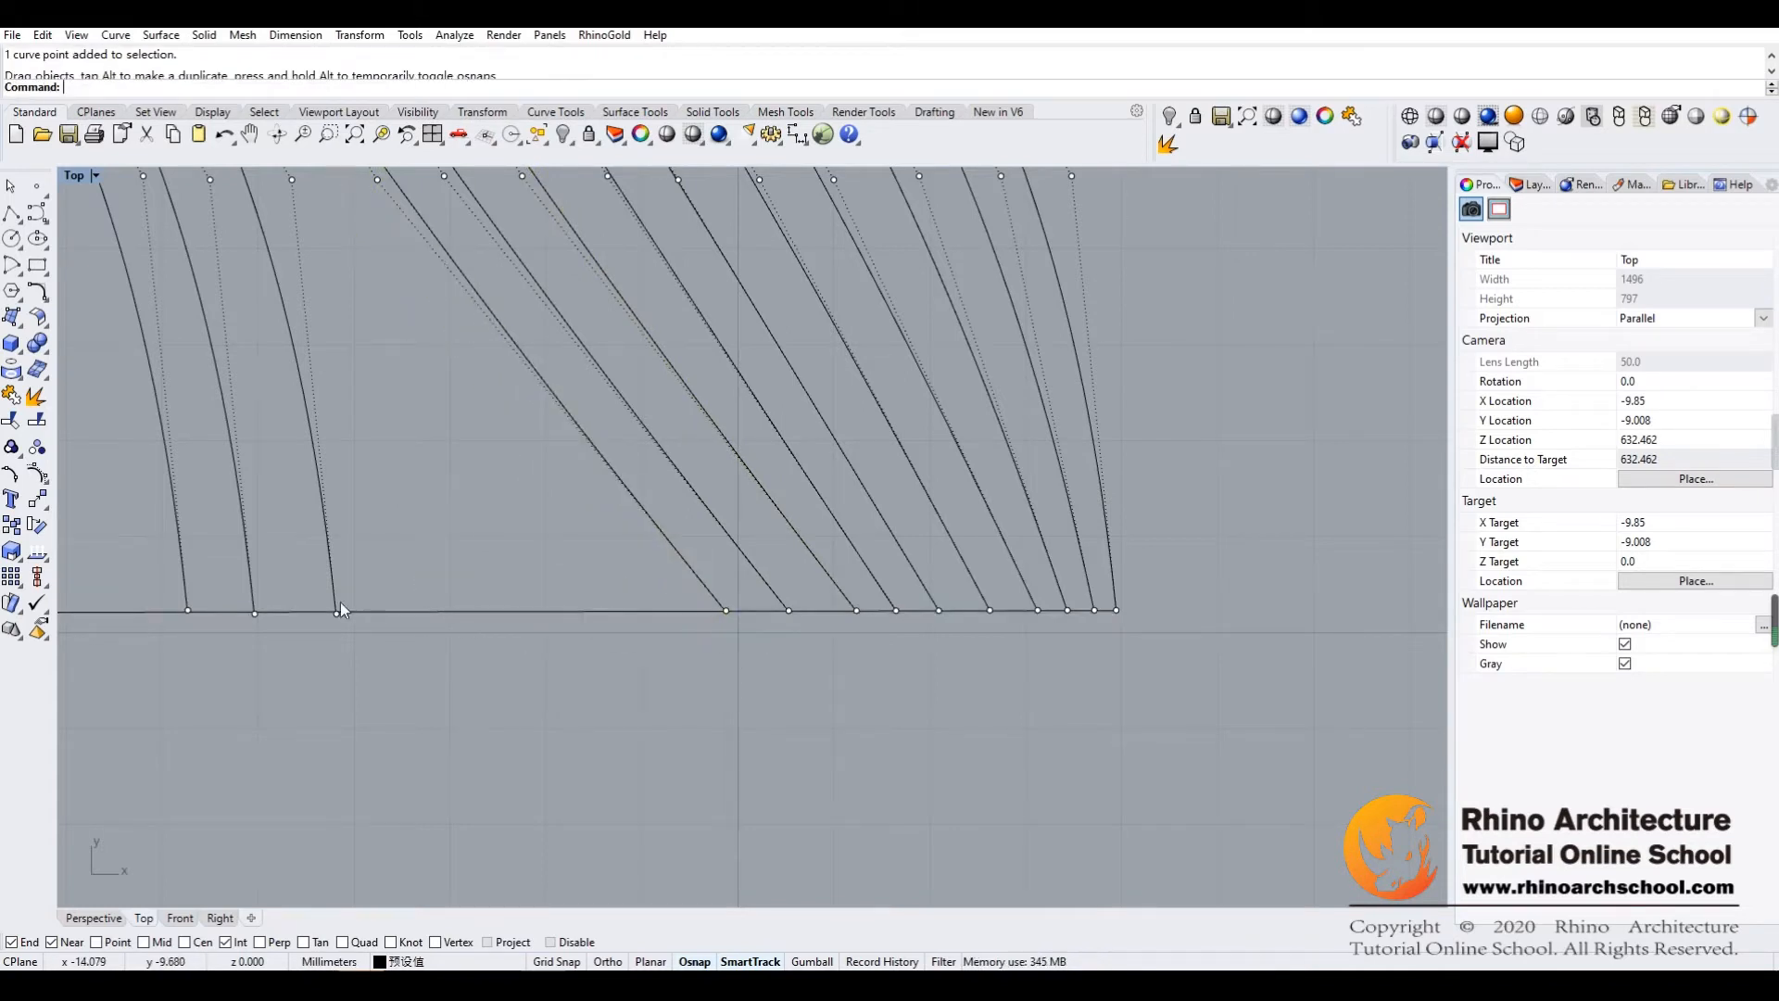
Slide the three leftmost bottom-row points along the lower guide line to continue the gradually widening spacing
{"action": "left_click_drag", "start_coordinate": [337, 611], "coordinate": [658, 609]}
{"action": "left_click", "coordinate": [257, 613]}
{"action": "left_click_drag", "start_coordinate": [257, 614], "coordinate": [612, 611]}
{"action": "left_click", "coordinate": [187, 613]}
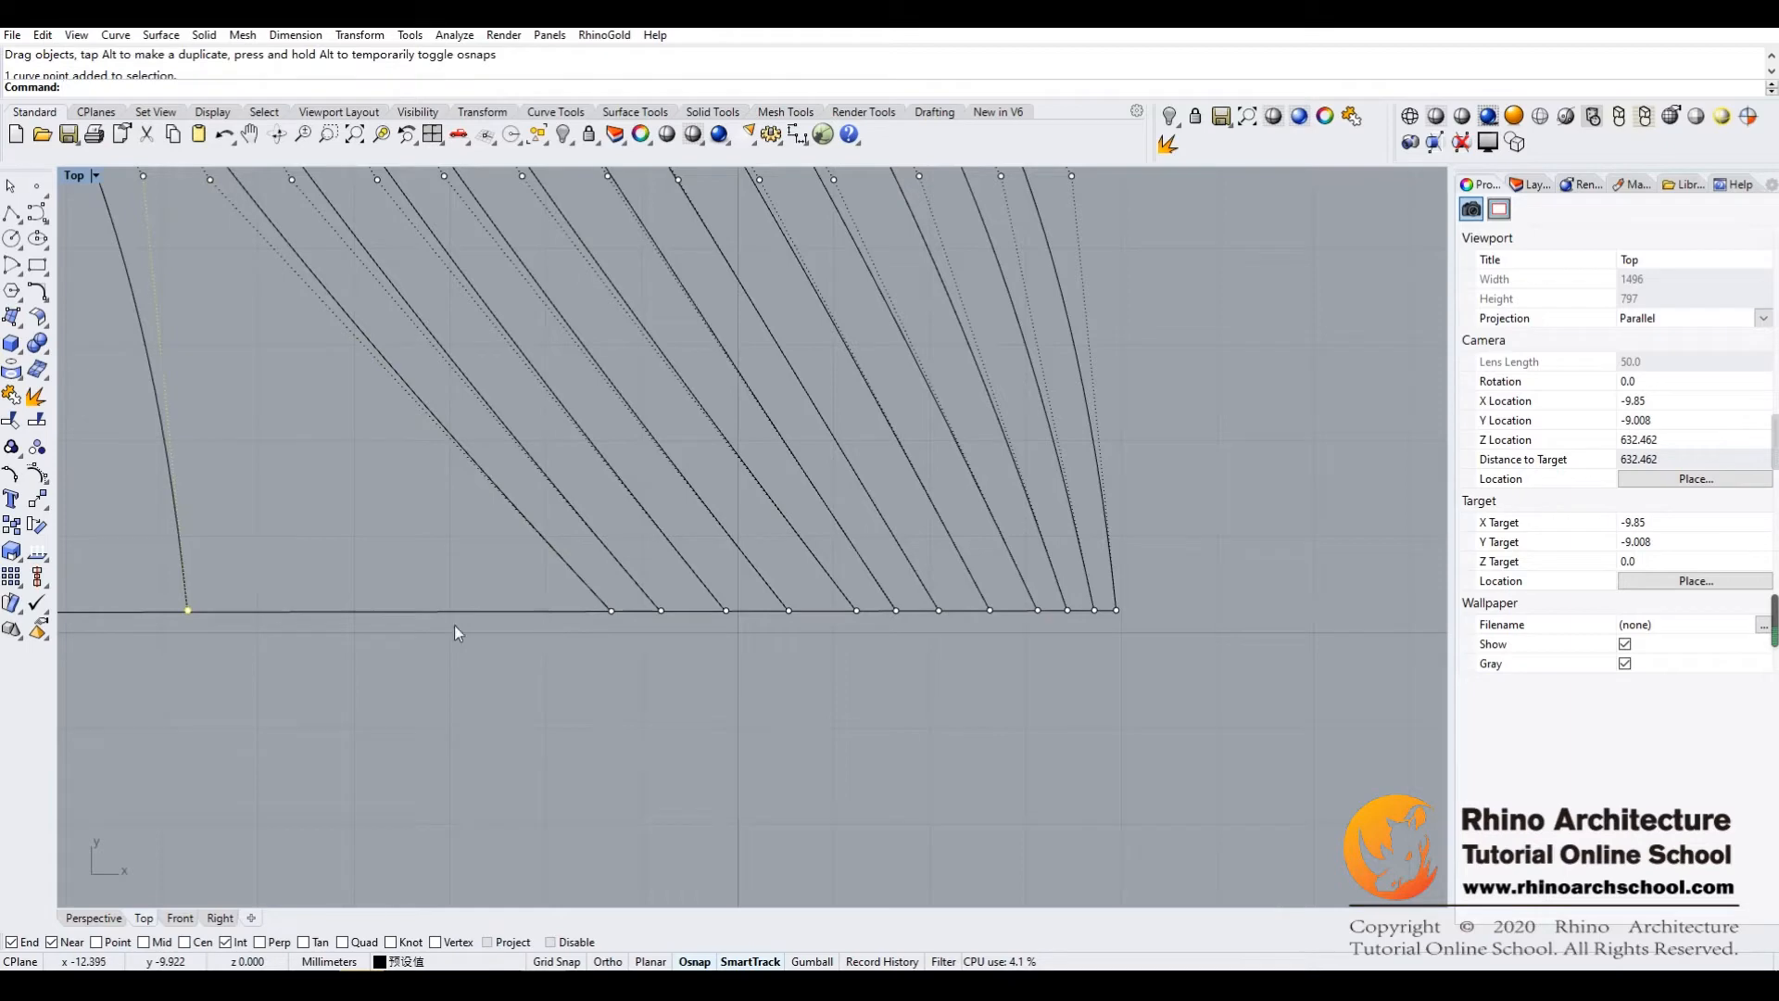
{"action": "left_click_drag", "start_coordinate": [190, 611], "coordinate": [560, 612]}
Move the three rightmost control points of the third row up onto the steeper slanted guide line, spaced closely together
{"action": "right_click_drag", "start_coordinate": [686, 614], "coordinate": [755, 810]}
{"action": "right_click_drag", "start_coordinate": [705, 550], "coordinate": [756, 695]}
{"action": "right_click_drag", "start_coordinate": [560, 588], "coordinate": [718, 704]}
{"action": "right_click_drag", "start_coordinate": [613, 456], "coordinate": [517, 516]}
{"action": "mouse_move", "coordinate": [913, 496]}
{"action": "right_mouse_down"}
{"action": "mouse_move", "coordinate": [847, 538]}
{"action": "mouse_move", "coordinate": [880, 478]}
{"action": "mouse_move", "coordinate": [909, 493]}
{"action": "right_mouse_up"}
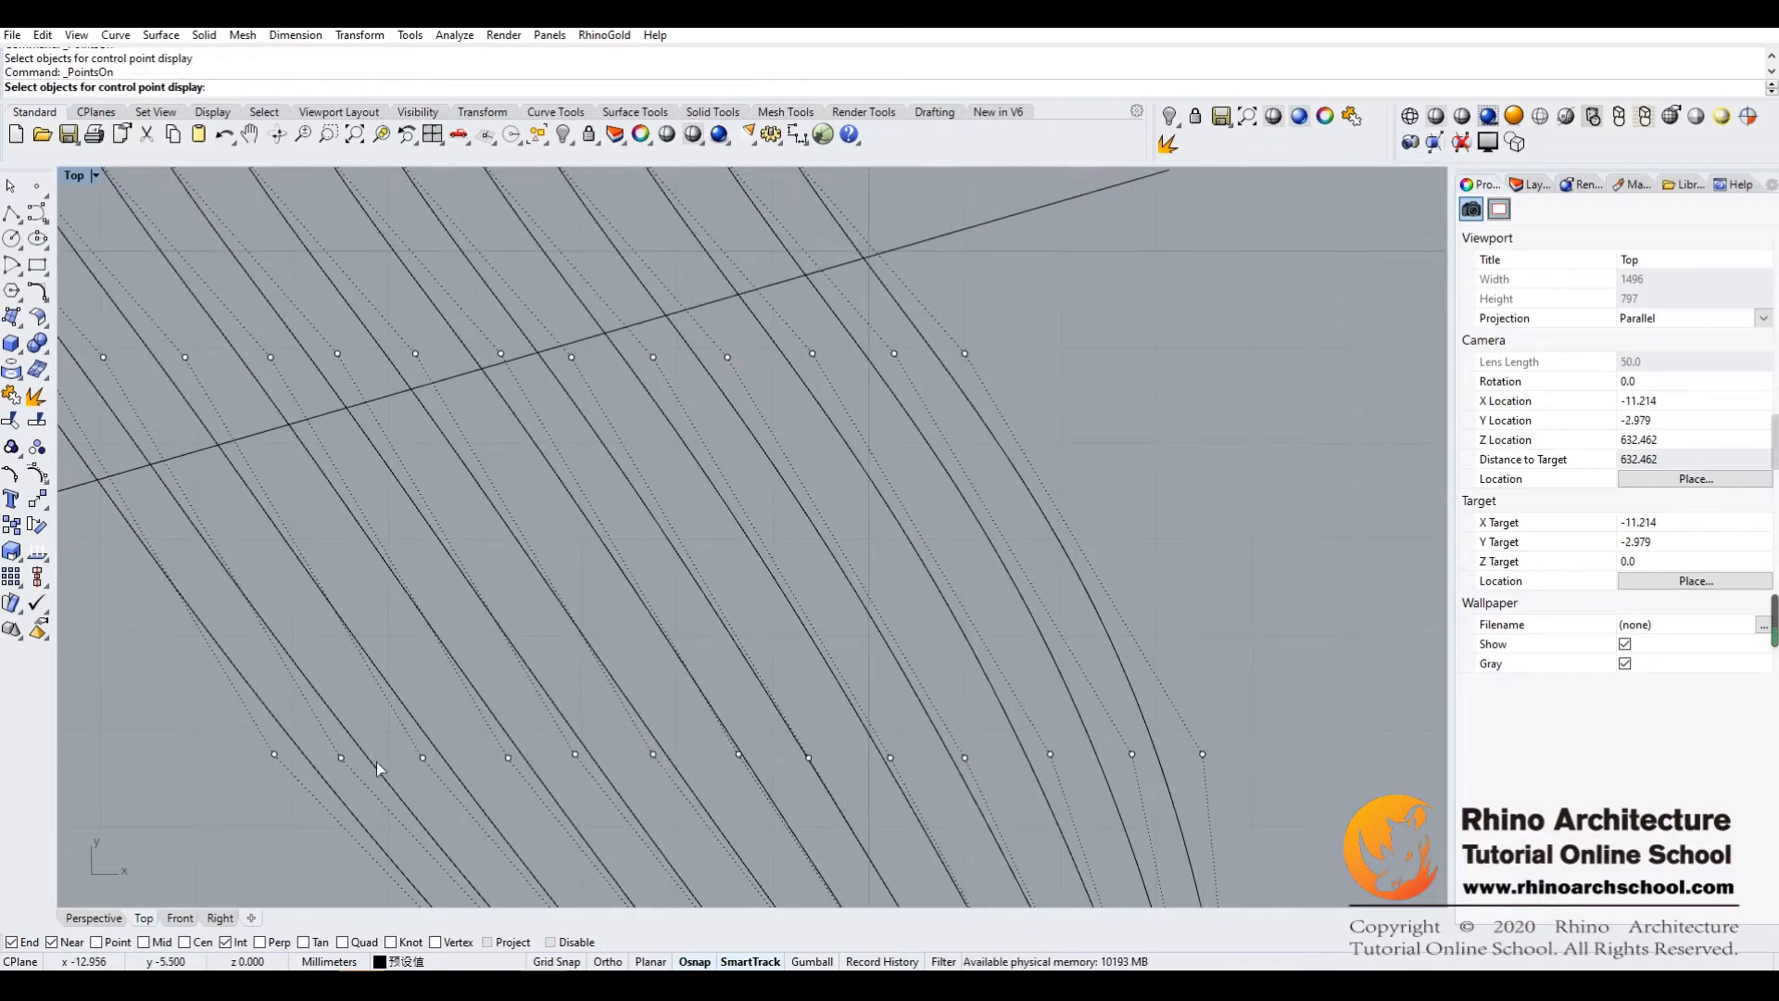
{"action": "right_click", "coordinate": [810, 535]}
{"action": "right_click_drag", "start_coordinate": [810, 536], "coordinate": [717, 702]}
{"action": "left_click", "coordinate": [870, 523]}
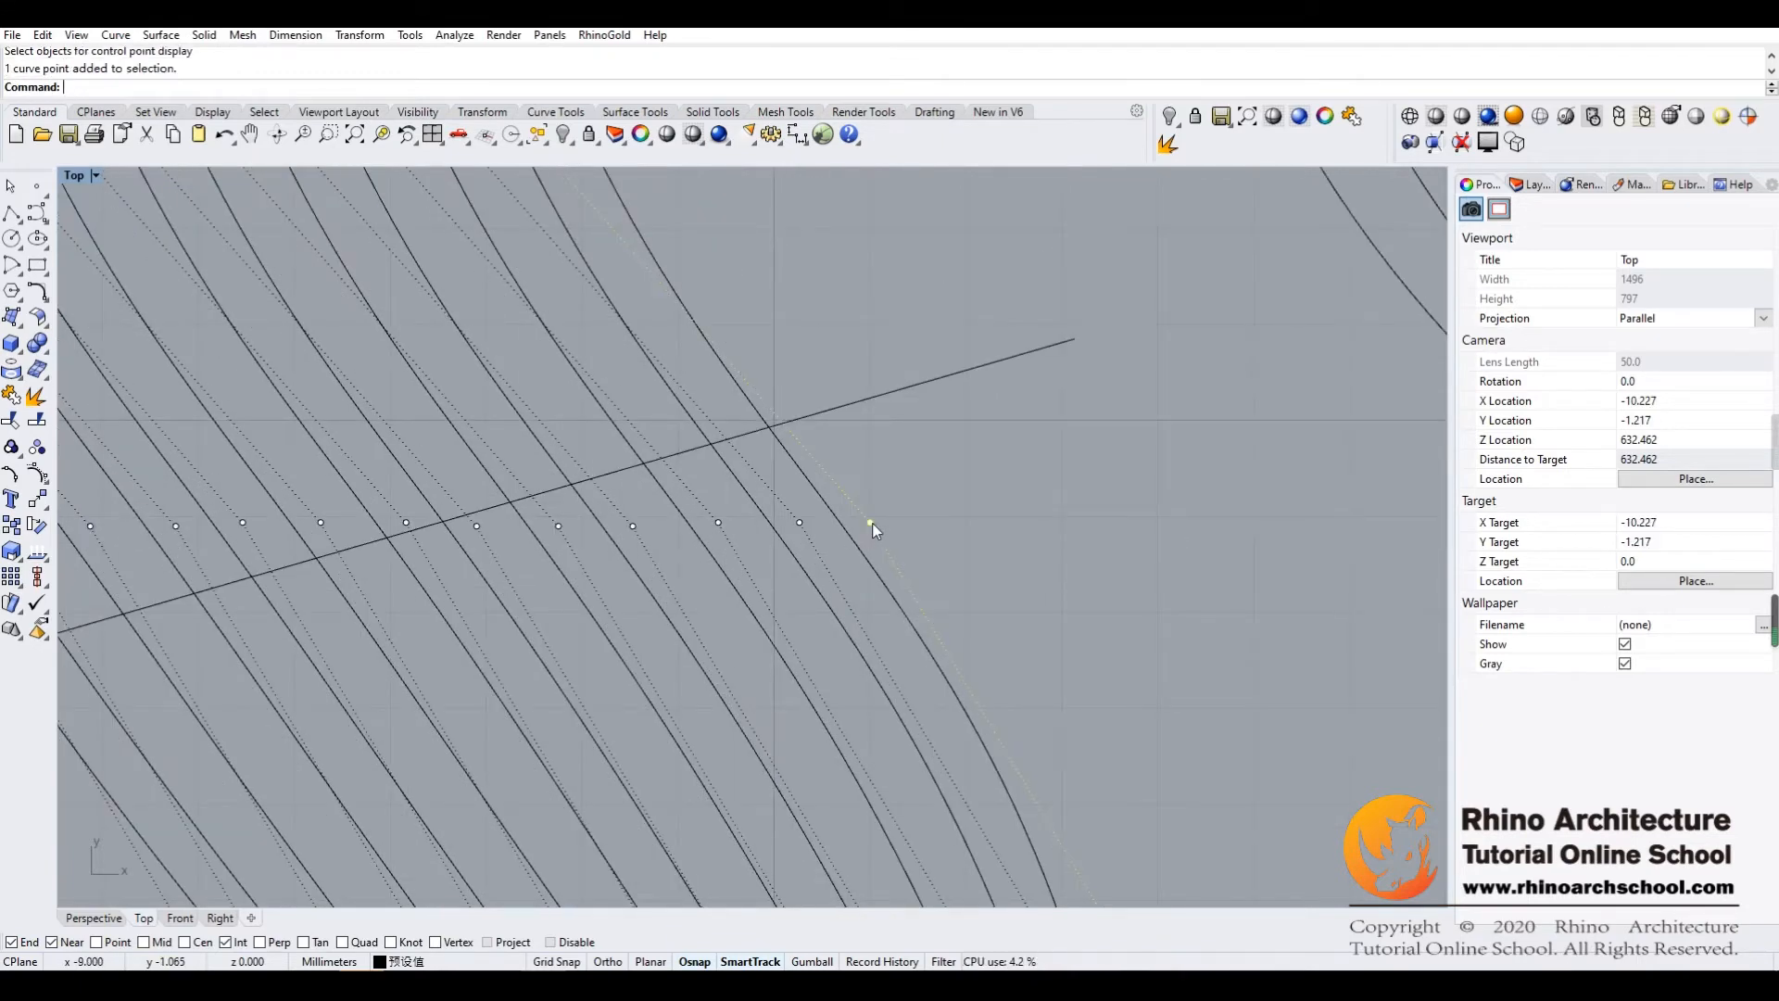
{"action": "left_click_drag", "start_coordinate": [871, 523], "coordinate": [825, 411]}
{"action": "left_click", "coordinate": [901, 472]}
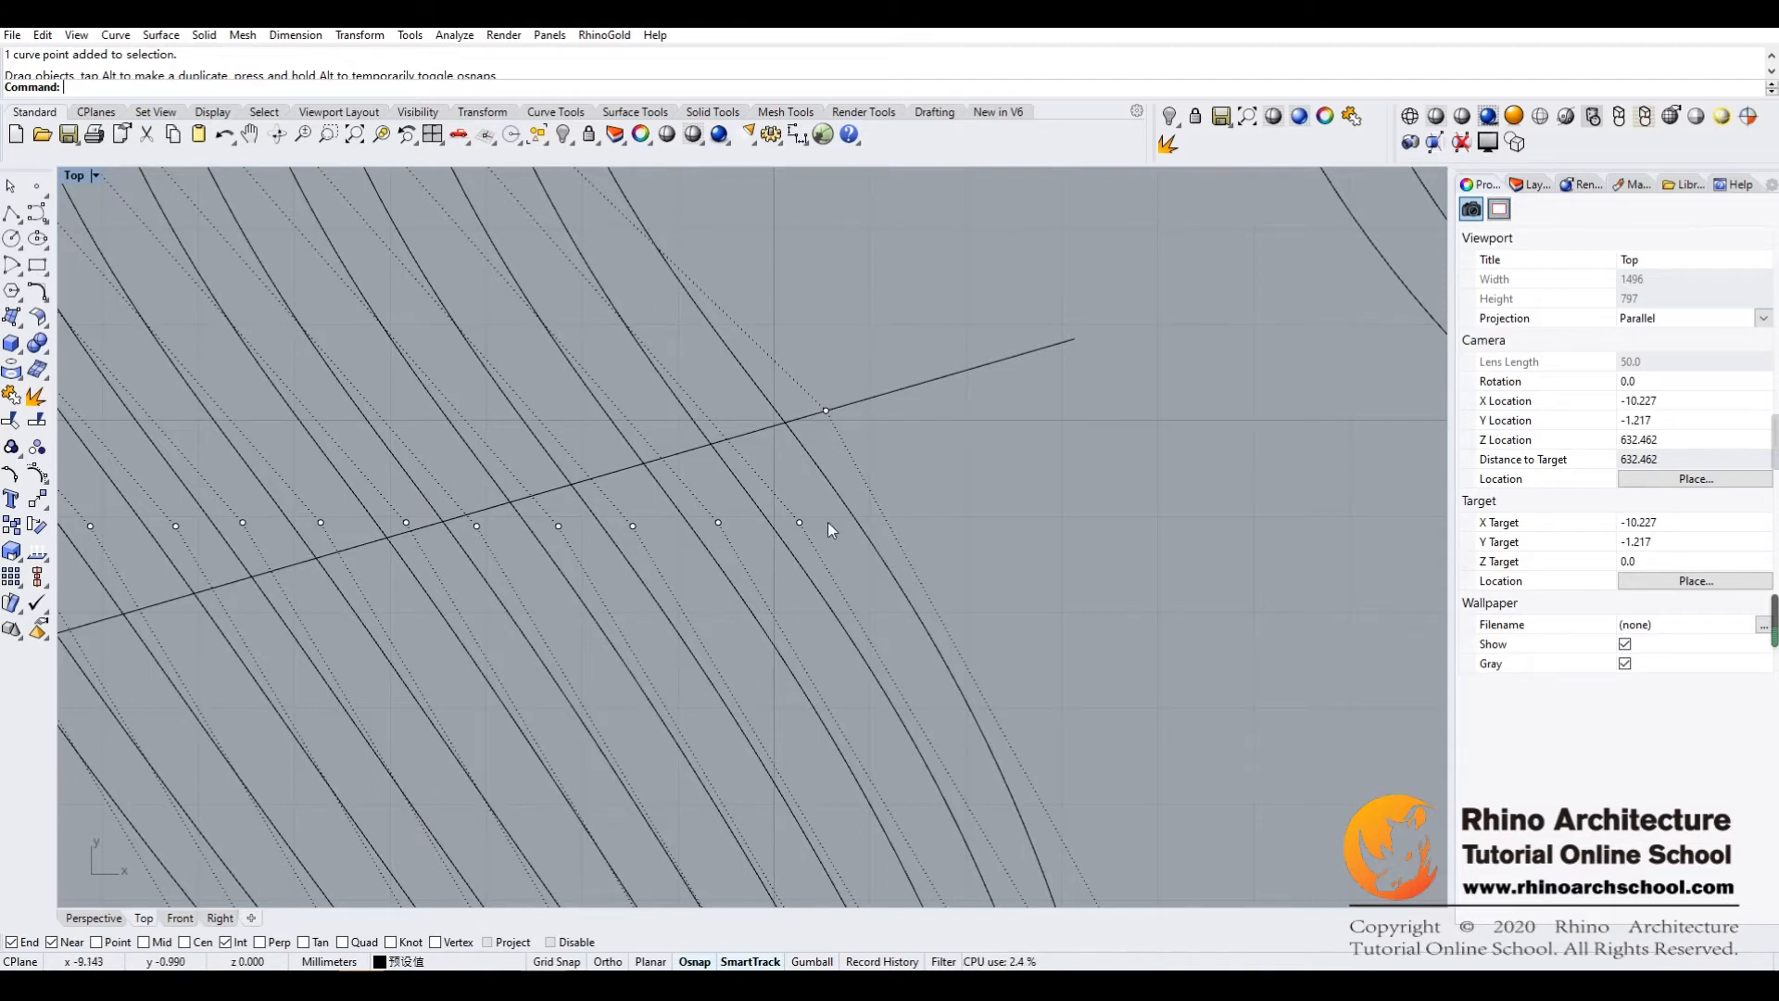
{"action": "left_click_drag", "start_coordinate": [798, 520], "coordinate": [786, 423]}
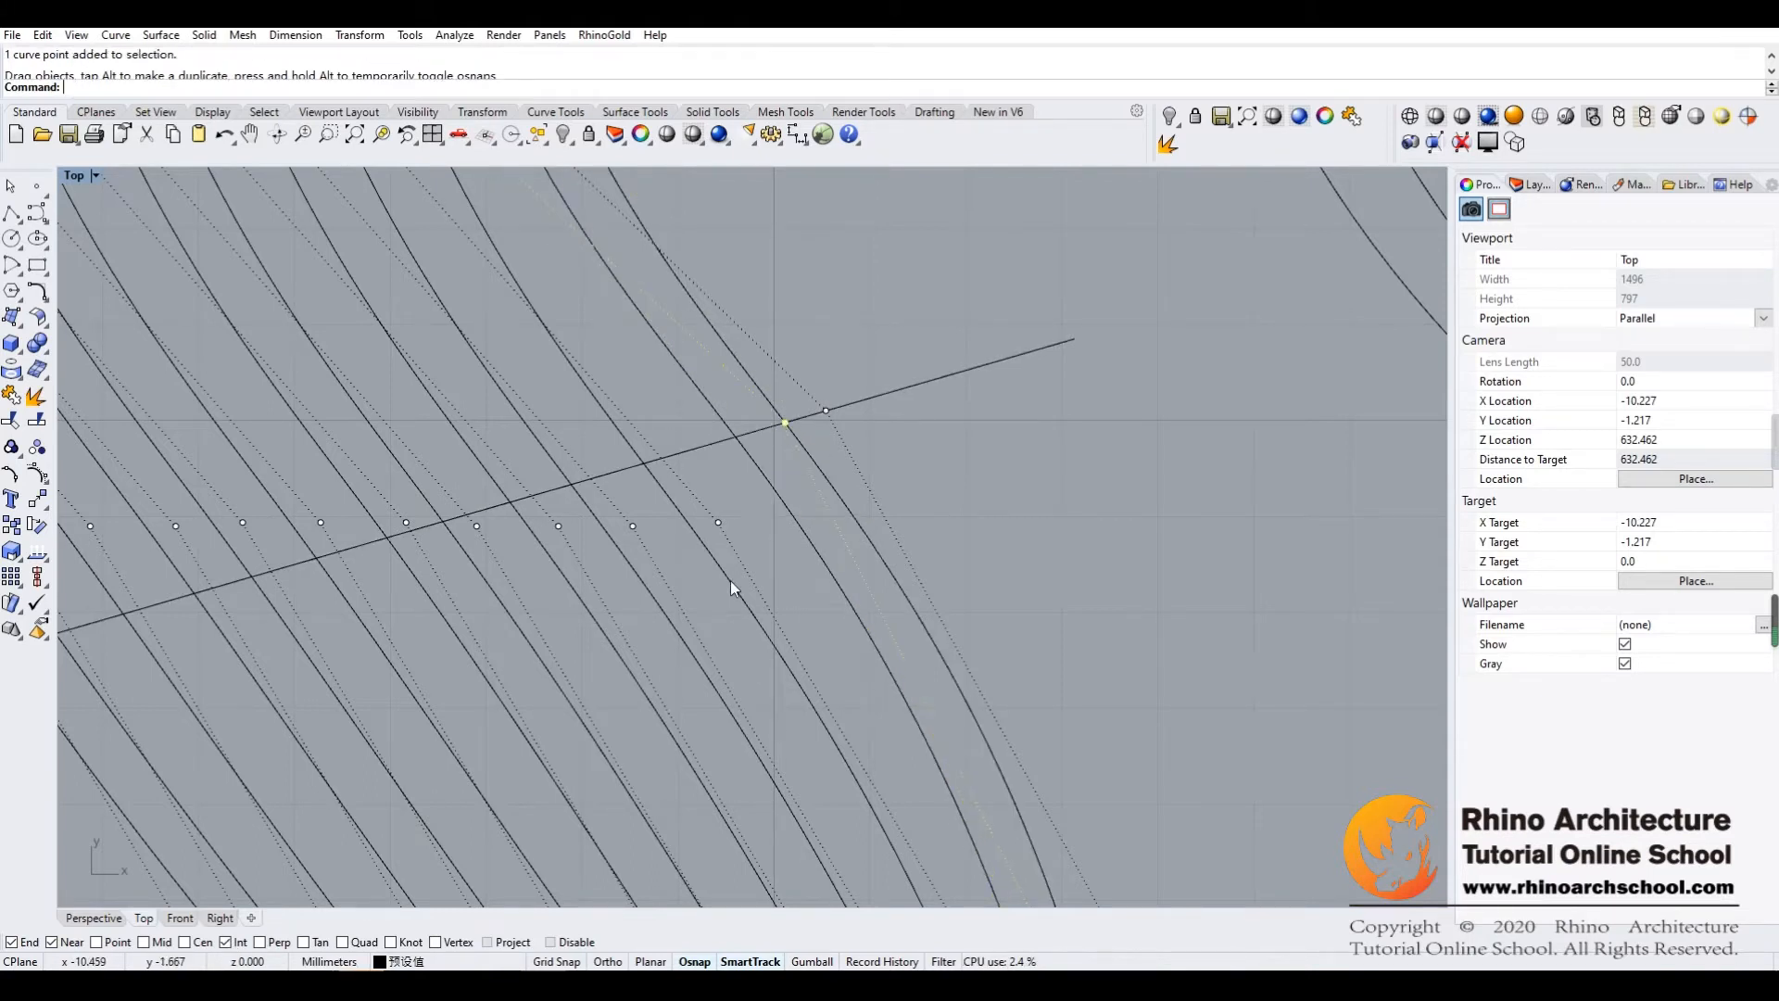
{"action": "left_click_drag", "start_coordinate": [719, 519], "coordinate": [734, 436]}
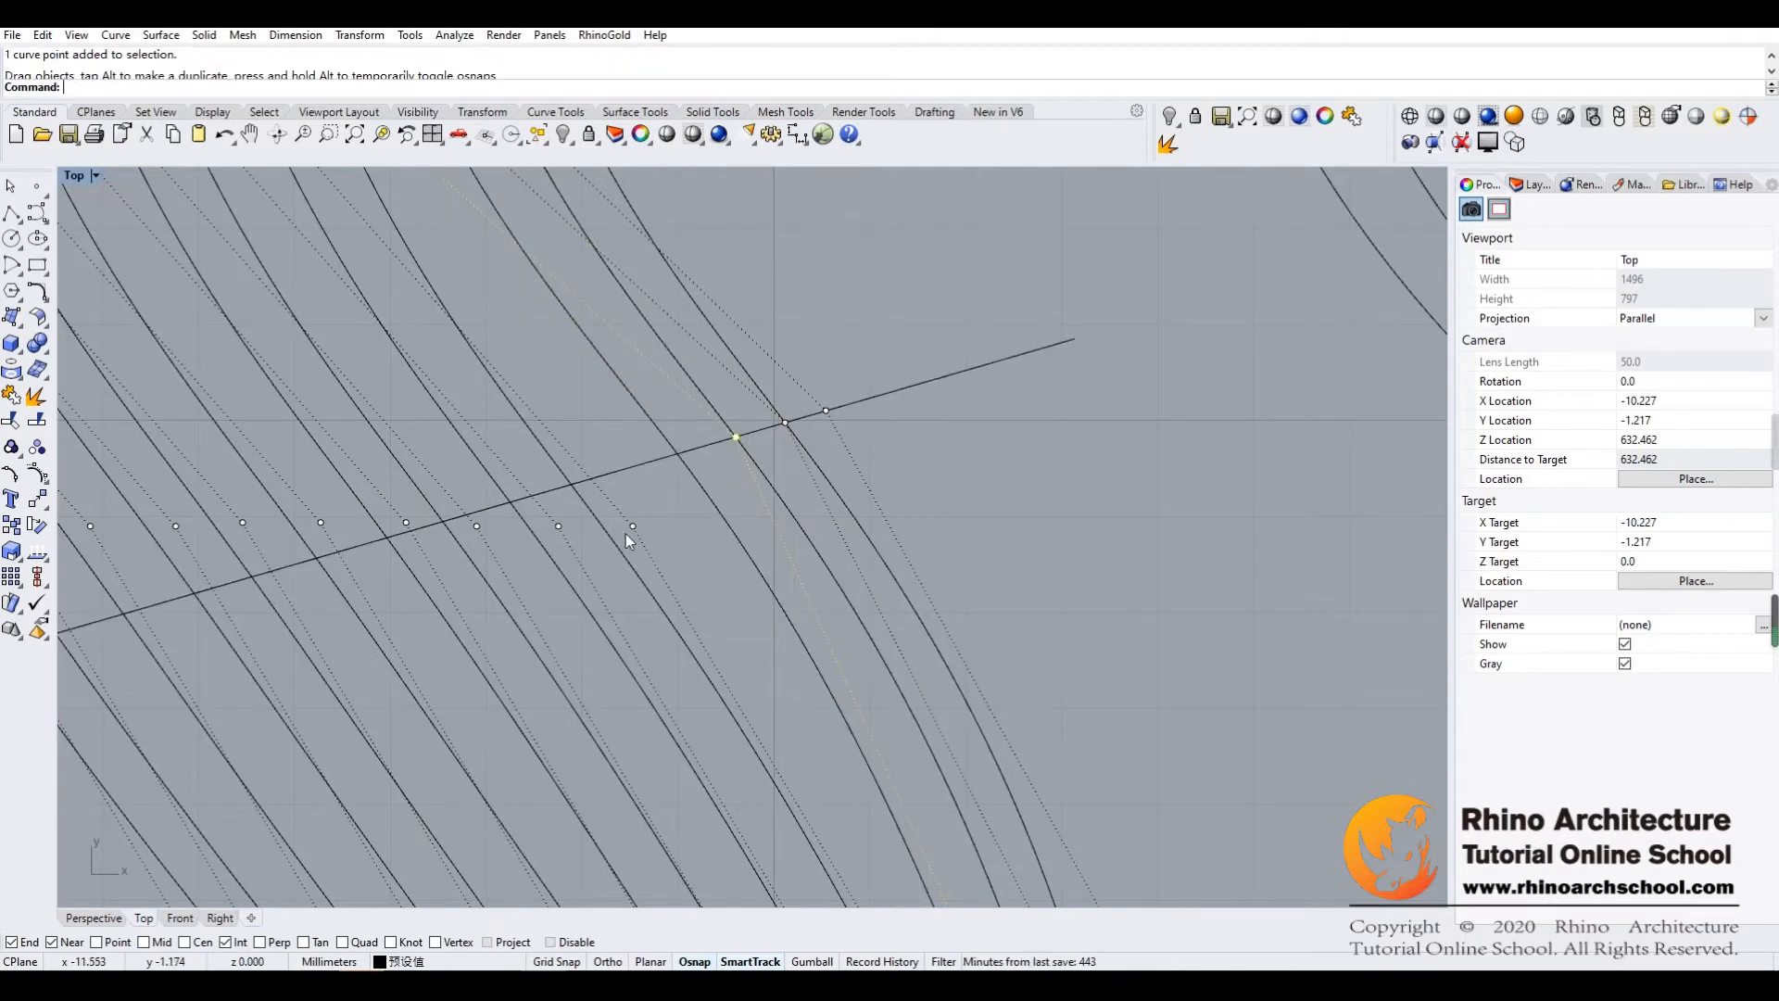
Snap the fourth to seventh third-row points from the right onto the steeper guide line with gradually wider gaps
{"action": "left_click_drag", "start_coordinate": [632, 527], "coordinate": [679, 454]}
{"action": "left_click_drag", "start_coordinate": [559, 526], "coordinate": [612, 473]}
{"action": "left_click_drag", "start_coordinate": [476, 528], "coordinate": [549, 492]}
{"action": "right_click_drag", "start_coordinate": [514, 598], "coordinate": [631, 586]}
{"action": "left_click_drag", "start_coordinate": [521, 510], "coordinate": [584, 508]}
Snap the remaining six third-row points on the left onto the steeper guide line, keeping their spacing regular
{"action": "left_click_drag", "start_coordinate": [441, 509], "coordinate": [528, 517]}
{"action": "left_click_drag", "start_coordinate": [362, 508], "coordinate": [476, 534]}
{"action": "left_click_drag", "start_coordinate": [296, 511], "coordinate": [410, 552]}
{"action": "right_click_drag", "start_coordinate": [382, 595], "coordinate": [569, 587]}
{"action": "left_click_drag", "start_coordinate": [397, 506], "coordinate": [535, 561]}
{"action": "left_click_drag", "start_coordinate": [320, 504], "coordinate": [459, 572]}
{"action": "left_click_drag", "start_coordinate": [314, 504], "coordinate": [469, 581]}
{"action": "left_click_drag", "start_coordinate": [250, 502], "coordinate": [402, 599]}
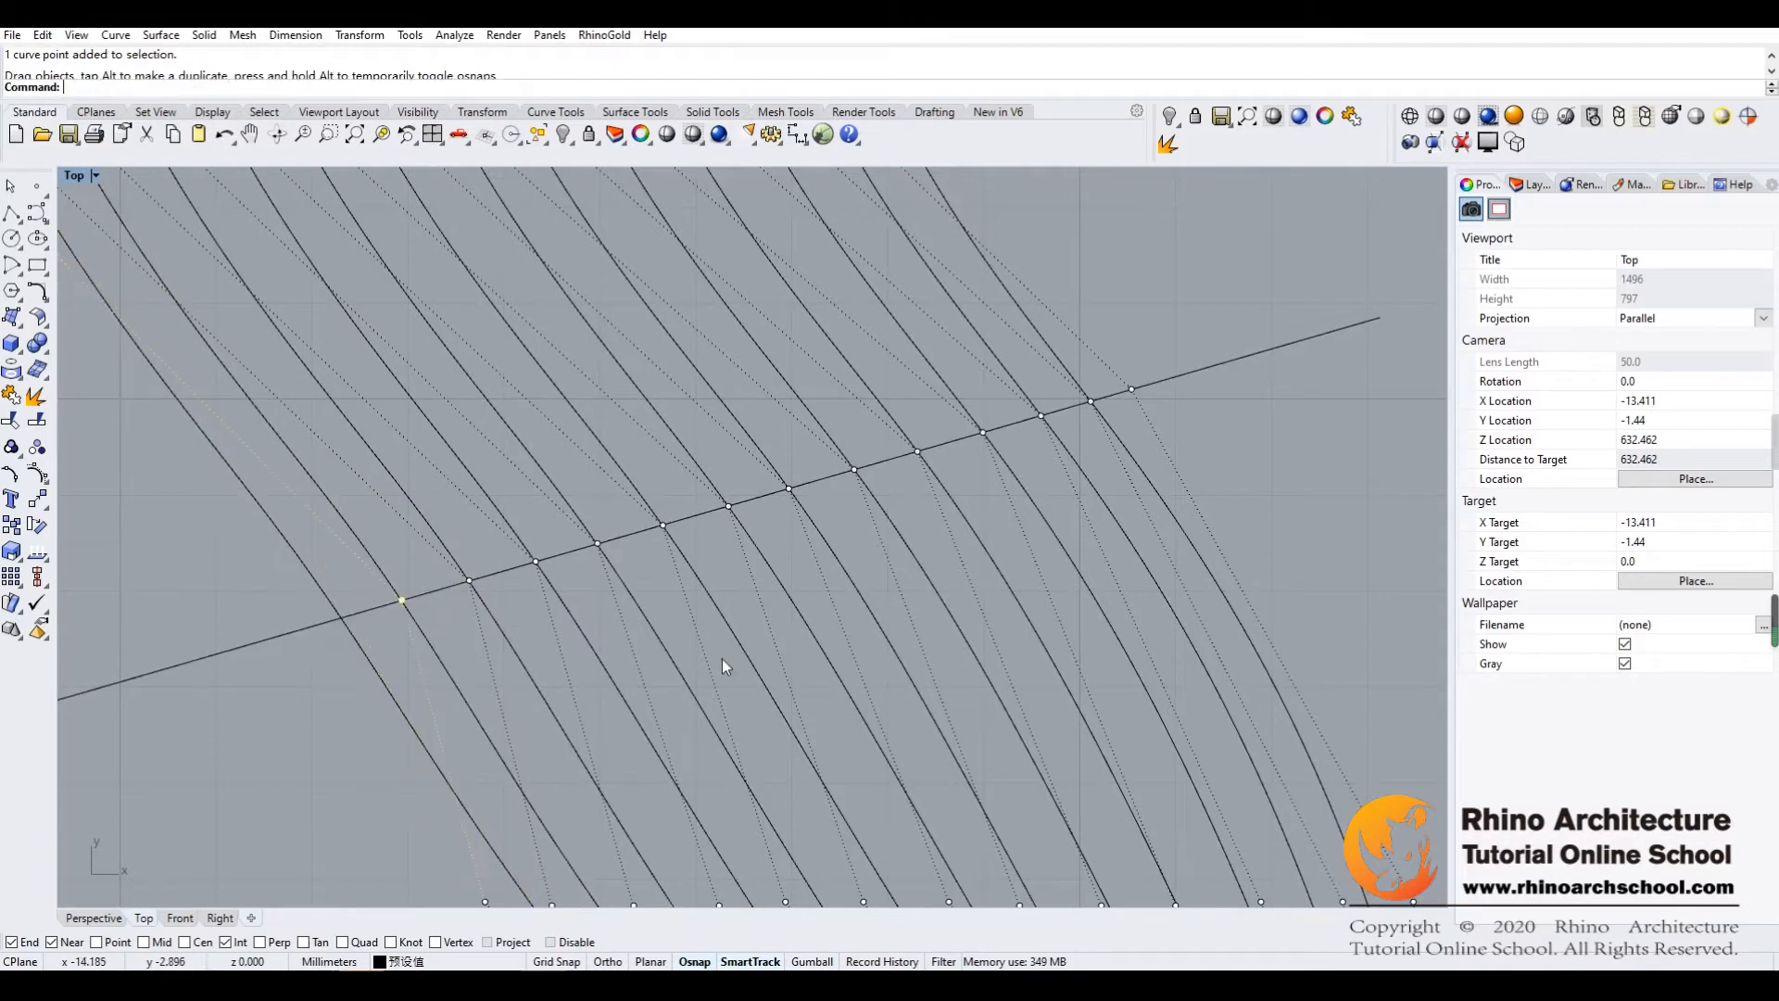
Move the three rightmost control points of the second row onto the upper slanted guide line
{"action": "scroll", "coordinate": [820, 464], "scroll_direction": "down", "scroll_amount": 5}
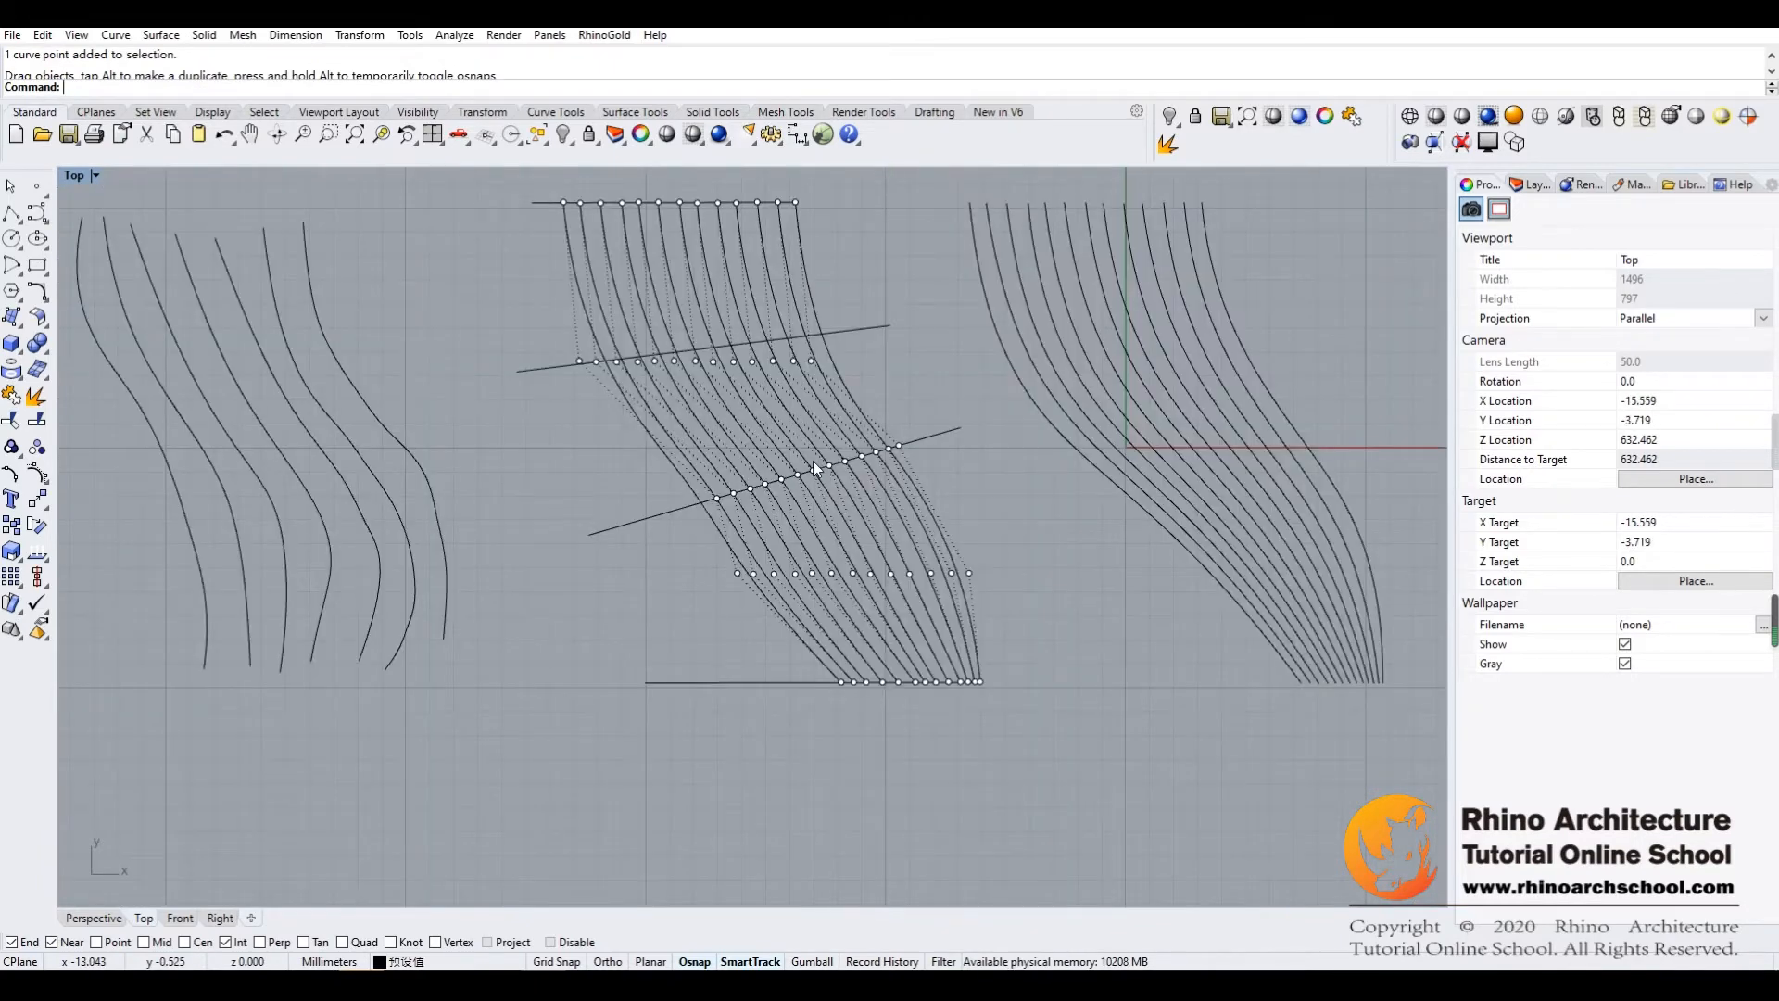
{"action": "right_click_drag", "start_coordinate": [813, 461], "coordinate": [822, 508]}
{"action": "scroll", "coordinate": [741, 580], "scroll_direction": "up", "scroll_amount": 10}
{"action": "scroll", "coordinate": [851, 550], "scroll_direction": "down", "scroll_amount": 18}
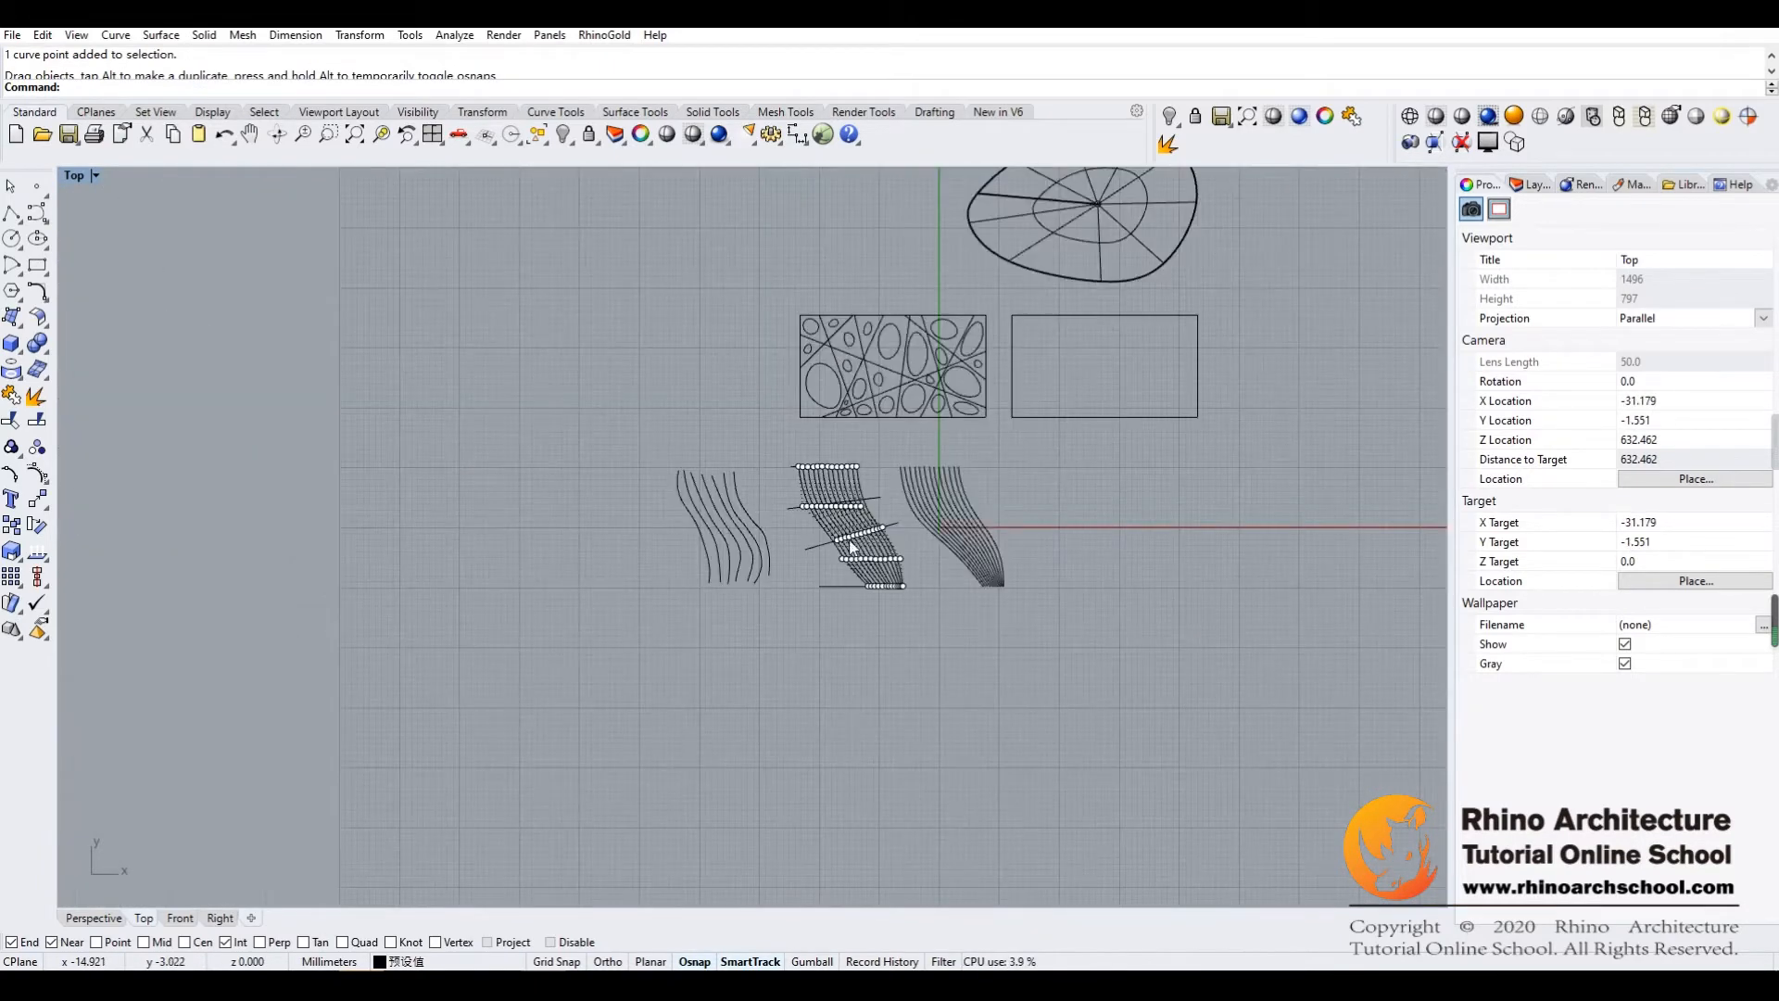
{"action": "scroll", "coordinate": [836, 534], "scroll_direction": "up", "scroll_amount": 10}
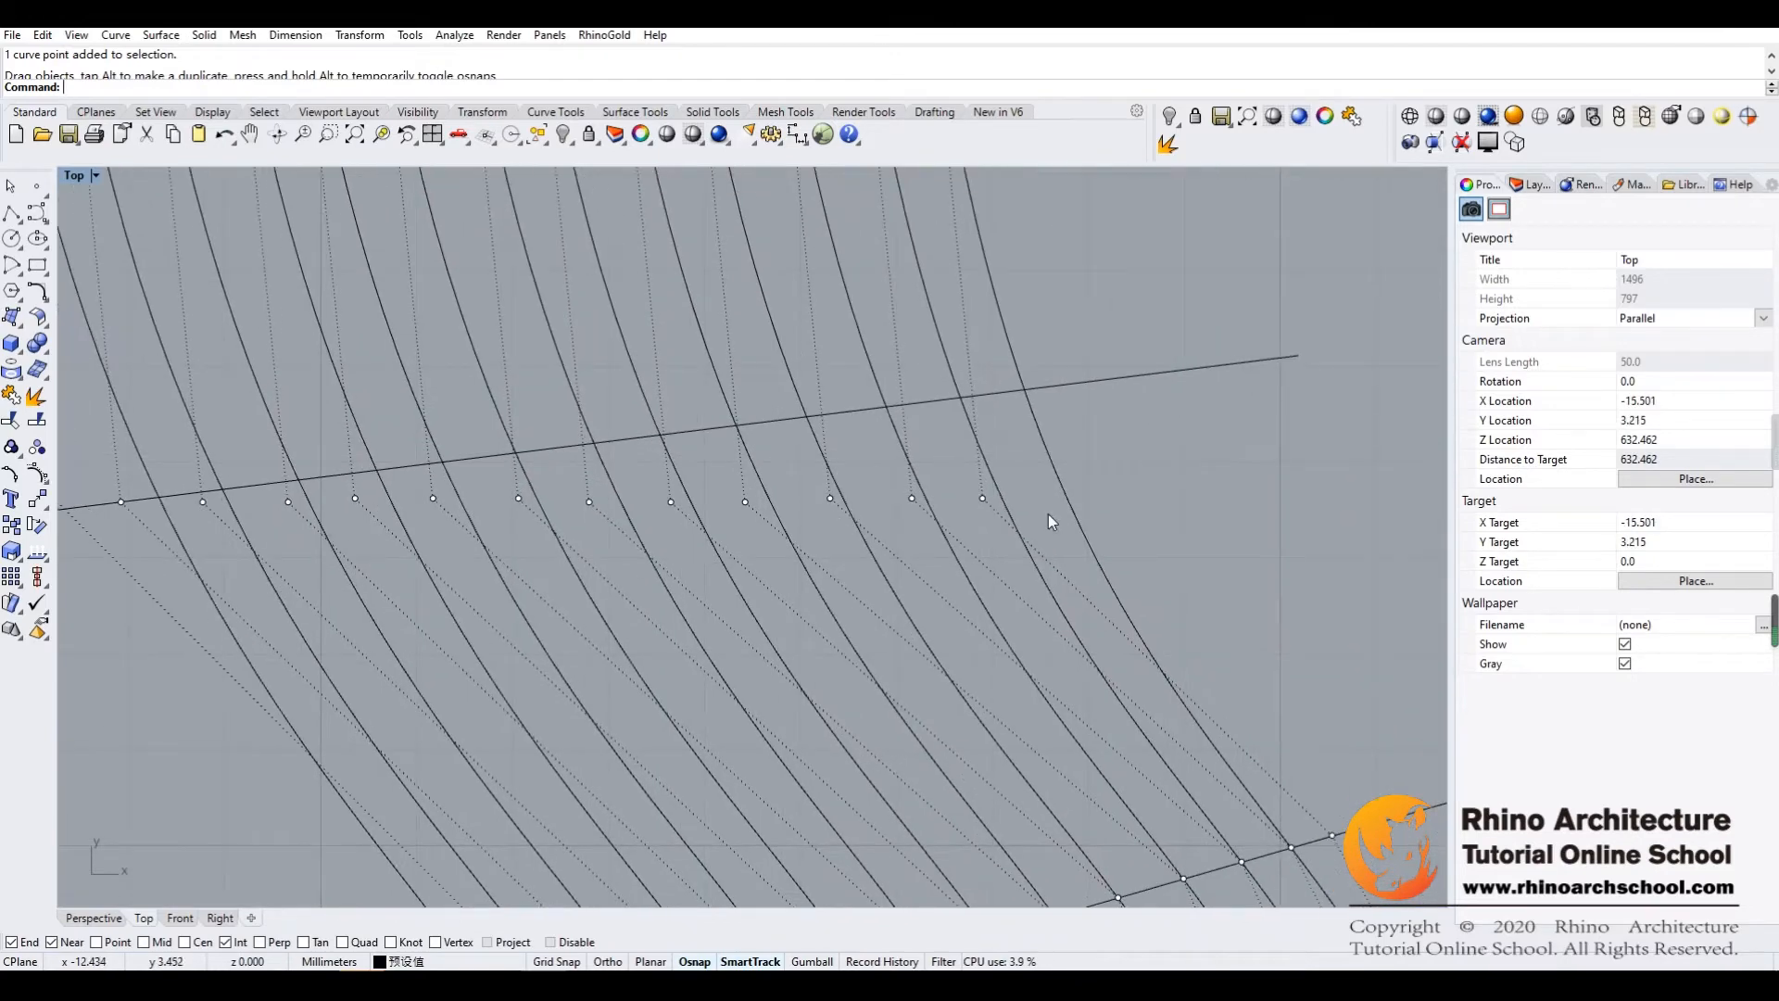
{"action": "left_click_drag", "start_coordinate": [983, 498], "coordinate": [1024, 389]}
{"action": "left_click_drag", "start_coordinate": [913, 498], "coordinate": [960, 396]}
{"action": "left_click_drag", "start_coordinate": [830, 498], "coordinate": [886, 406]}
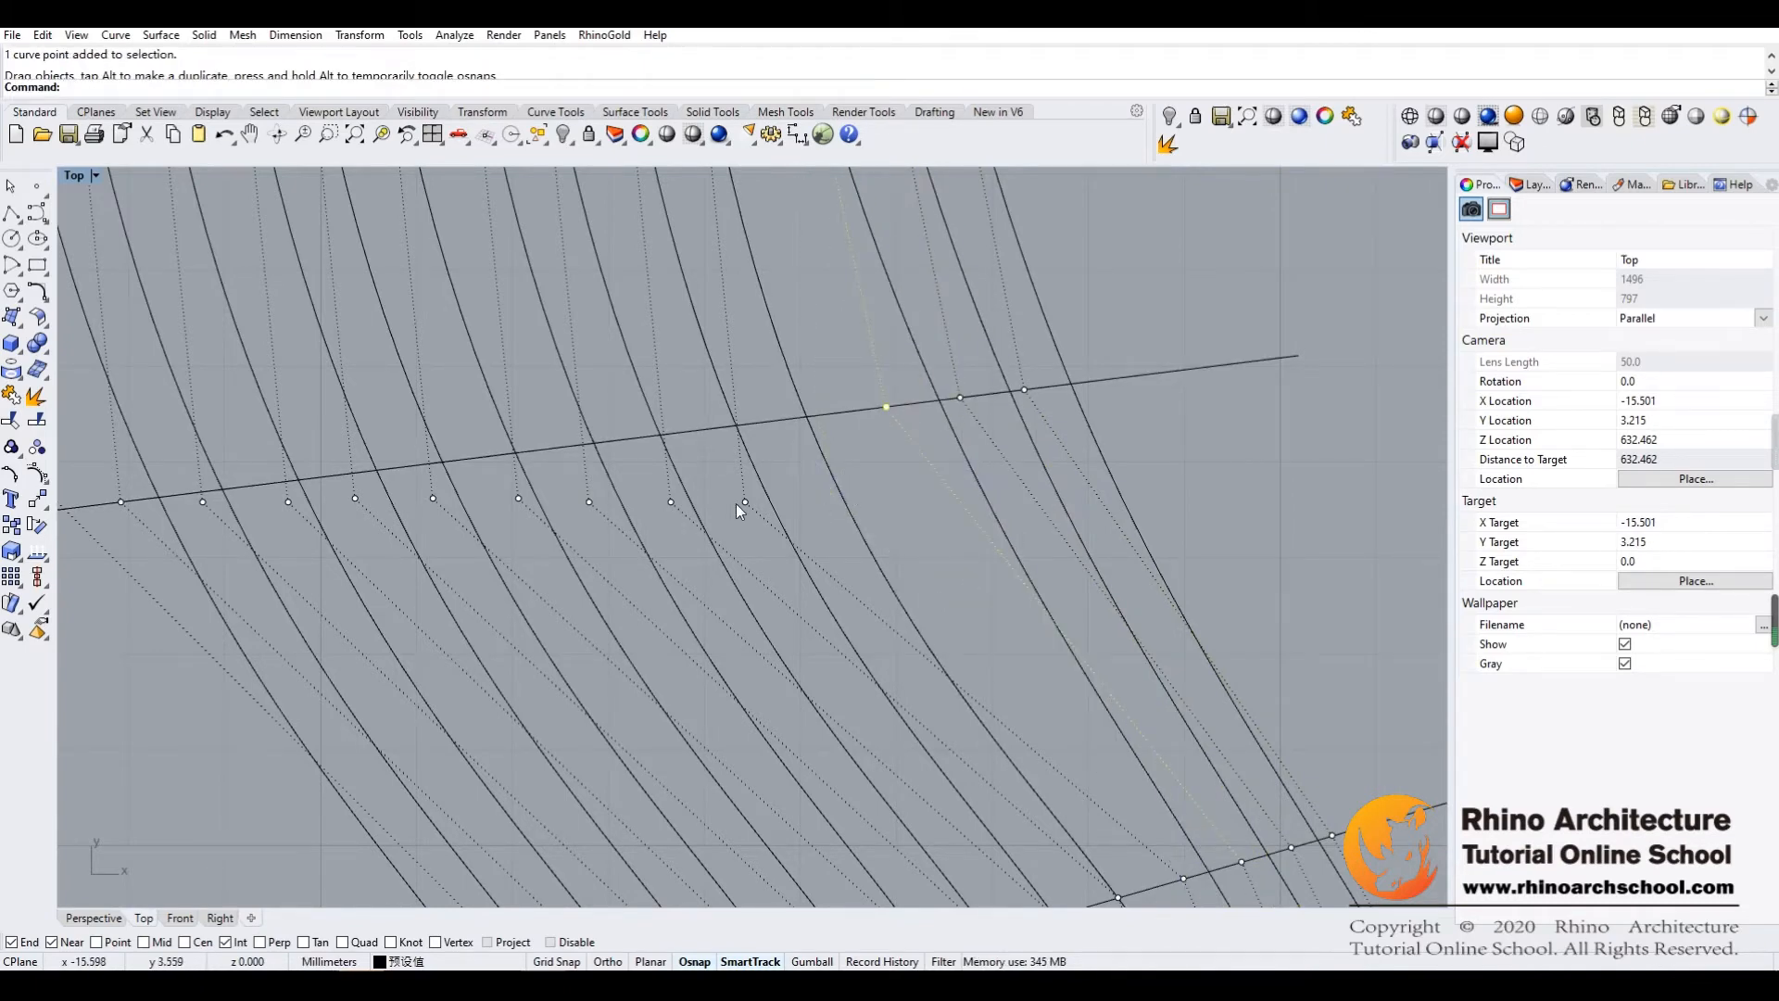
Snap the fourth to ninth second-row points from the right onto the upper slanted guide line in order
{"action": "left_click_drag", "start_coordinate": [744, 501], "coordinate": [806, 417]}
{"action": "left_click_drag", "start_coordinate": [671, 501], "coordinate": [736, 425]}
{"action": "left_click_drag", "start_coordinate": [589, 501], "coordinate": [661, 434]}
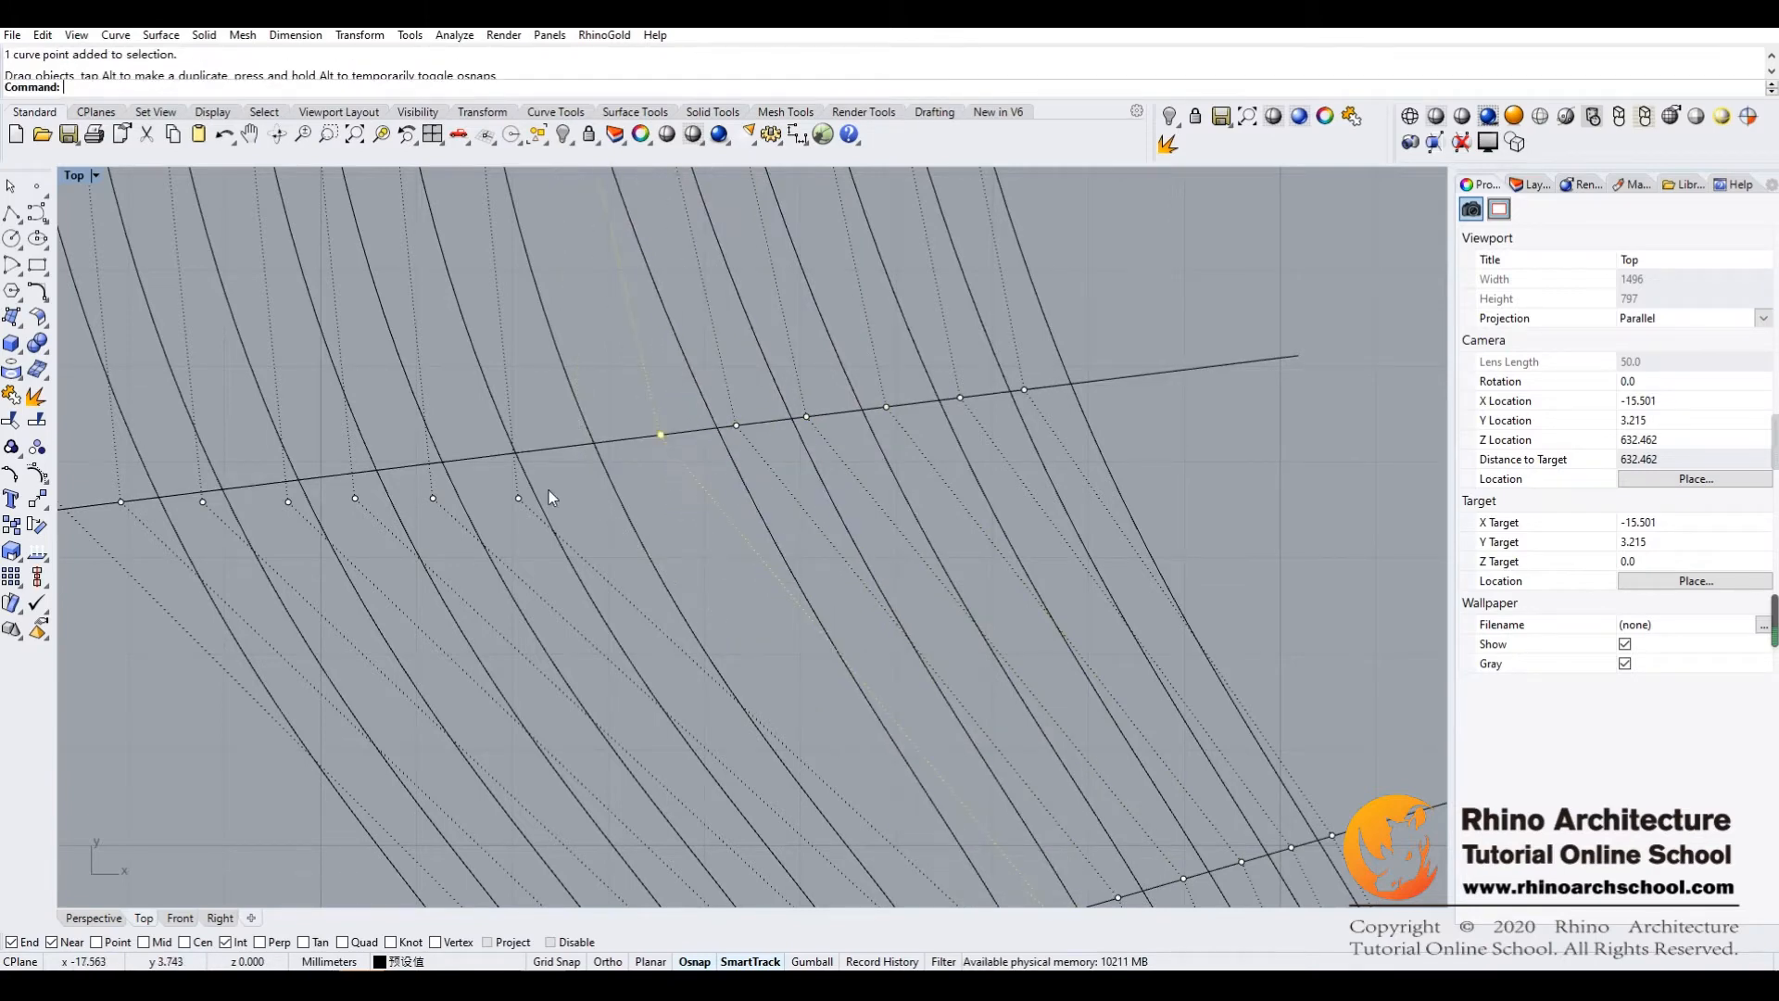
{"action": "left_click_drag", "start_coordinate": [520, 498], "coordinate": [594, 443]}
{"action": "left_click_drag", "start_coordinate": [433, 499], "coordinate": [516, 453]}
{"action": "left_click_drag", "start_coordinate": [358, 496], "coordinate": [443, 461]}
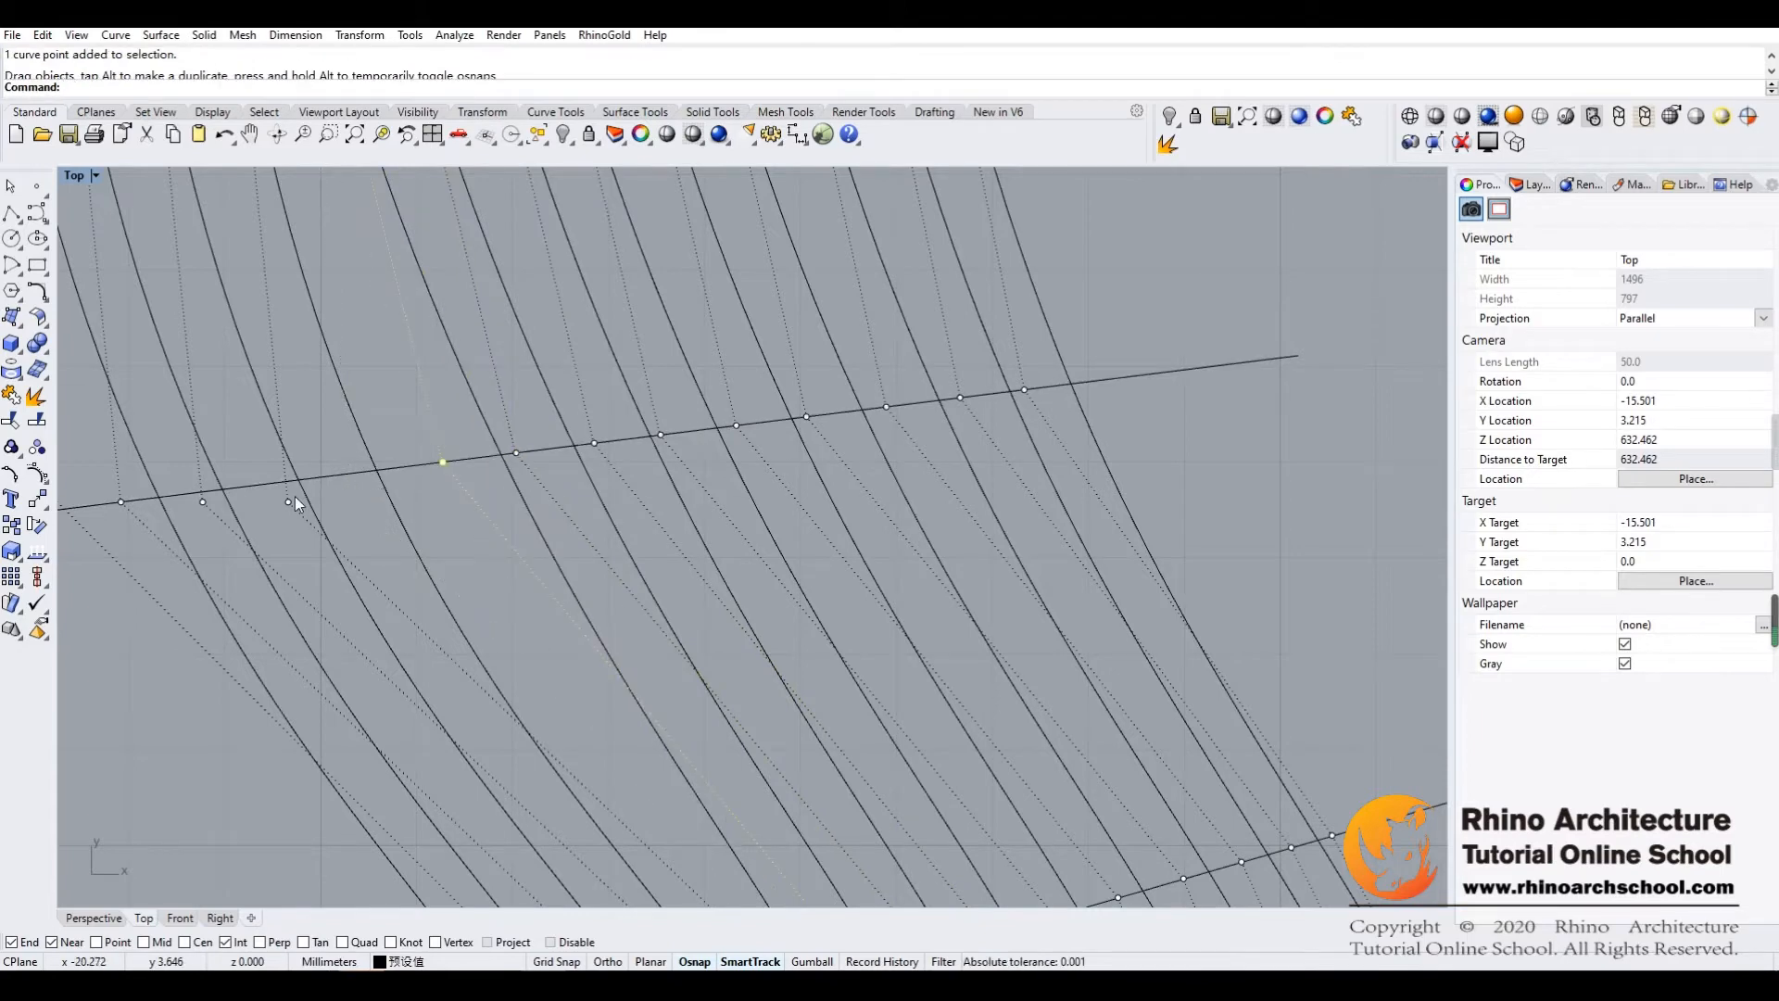
Place the four leftmost second-row control points on the upper slanted guide line, continuing the regular spacing
{"action": "left_click_drag", "start_coordinate": [291, 501], "coordinate": [376, 470]}
{"action": "left_click_drag", "start_coordinate": [202, 501], "coordinate": [299, 480]}
{"action": "left_click_drag", "start_coordinate": [120, 501], "coordinate": [222, 489]}
{"action": "right_click_drag", "start_coordinate": [268, 511], "coordinate": [482, 485]}
{"action": "left_click_drag", "start_coordinate": [270, 471], "coordinate": [374, 472]}
Examine how the middle set's curves flow through the rearranged rows and the fourth row of control points
{"action": "scroll", "coordinate": [387, 620], "scroll_direction": "down", "scroll_amount": 3}
{"action": "right_click_drag", "start_coordinate": [439, 578], "coordinate": [568, 488]}
{"action": "right_click_drag", "start_coordinate": [663, 676], "coordinate": [615, 567]}
{"action": "right_click_drag", "start_coordinate": [575, 649], "coordinate": [690, 681]}
{"action": "scroll", "coordinate": [552, 567], "scroll_direction": "up", "scroll_amount": 8}
{"action": "right_click_drag", "start_coordinate": [556, 445], "coordinate": [598, 508]}
{"action": "scroll", "coordinate": [603, 577], "scroll_direction": "down", "scroll_amount": 8}
{"action": "scroll", "coordinate": [554, 430], "scroll_direction": "up", "scroll_amount": 5}
{"action": "scroll", "coordinate": [554, 436], "scroll_direction": "down", "scroll_amount": 5}
{"action": "right_click_drag", "start_coordinate": [708, 481], "coordinate": [603, 402]}
{"action": "right_click_drag", "start_coordinate": [665, 580], "coordinate": [646, 543]}
{"action": "scroll", "coordinate": [603, 578], "scroll_direction": "up", "scroll_amount": 8}
{"action": "right_click_drag", "start_coordinate": [975, 644], "coordinate": [684, 570]}
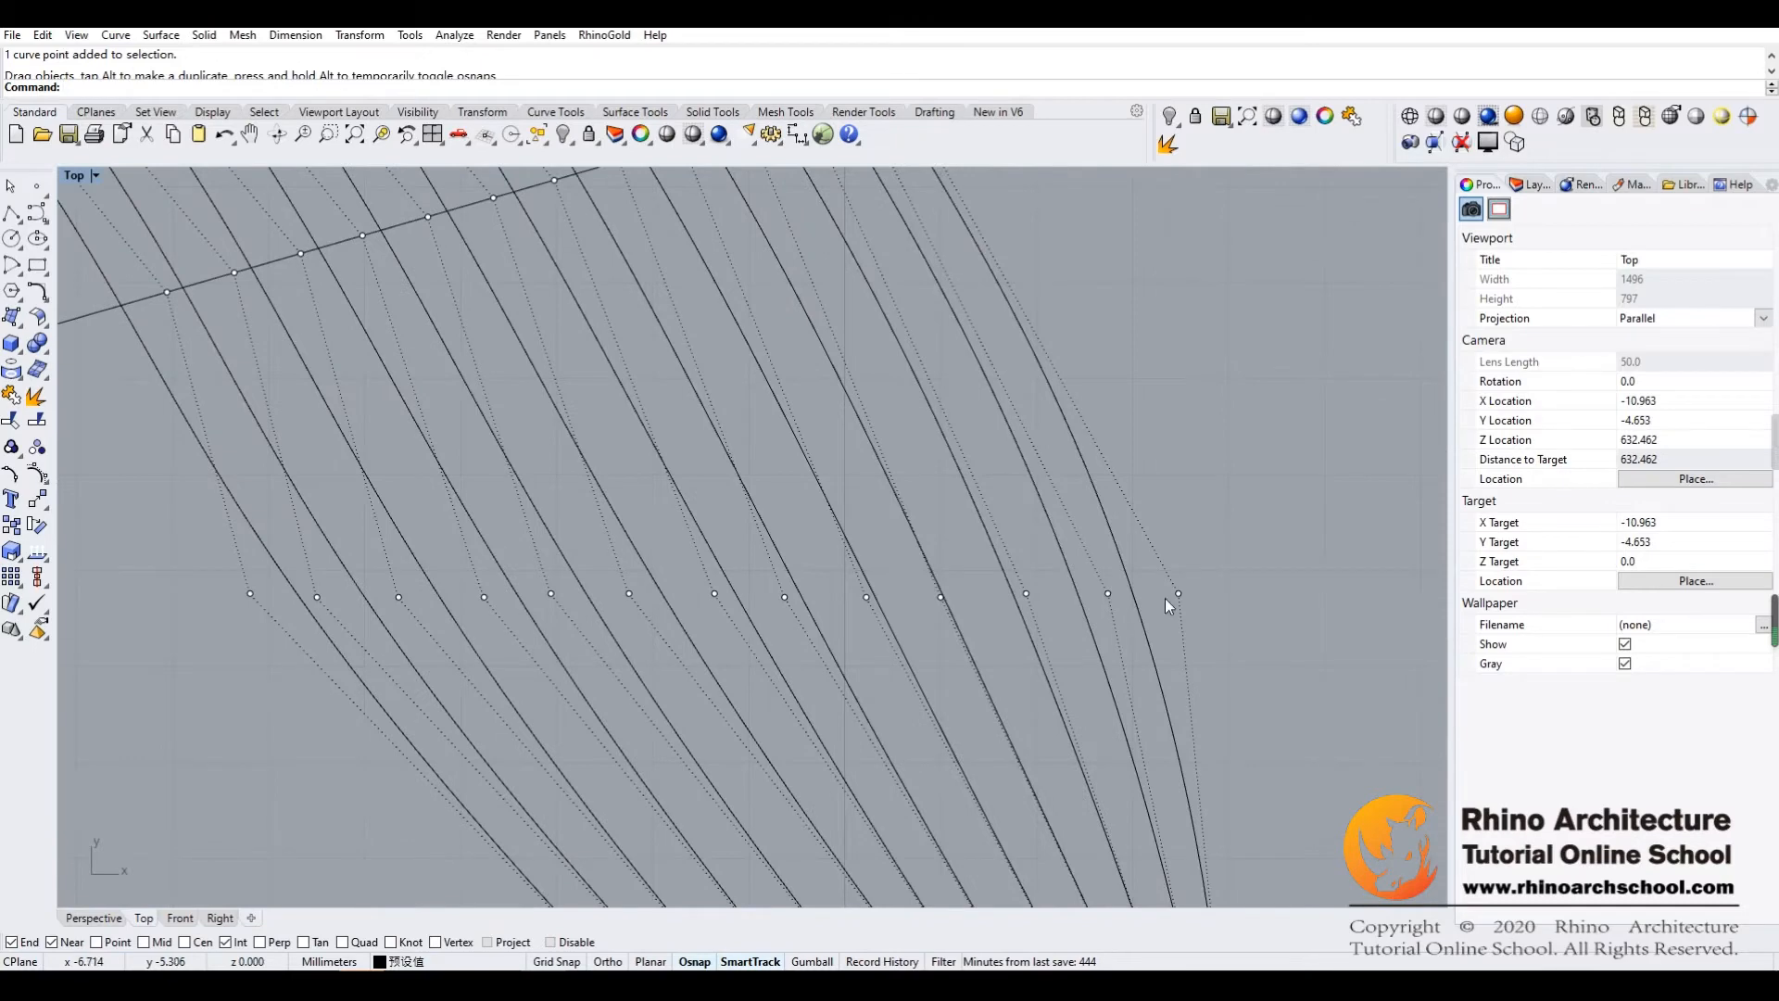
Shift the second to fifth fourth-row points from the right horizontally toward the rightmost point, undoing a misplaced move
{"action": "mouse_move", "coordinate": [1106, 594]}
{"action": "left_mouse_down"}
{"action": "mouse_move", "coordinate": [1133, 595]}
{"action": "mouse_move", "coordinate": [1061, 594]}
{"action": "mouse_move", "coordinate": [1090, 593]}
{"action": "left_mouse_up"}
{"action": "key", "text": "ctrl+z"}
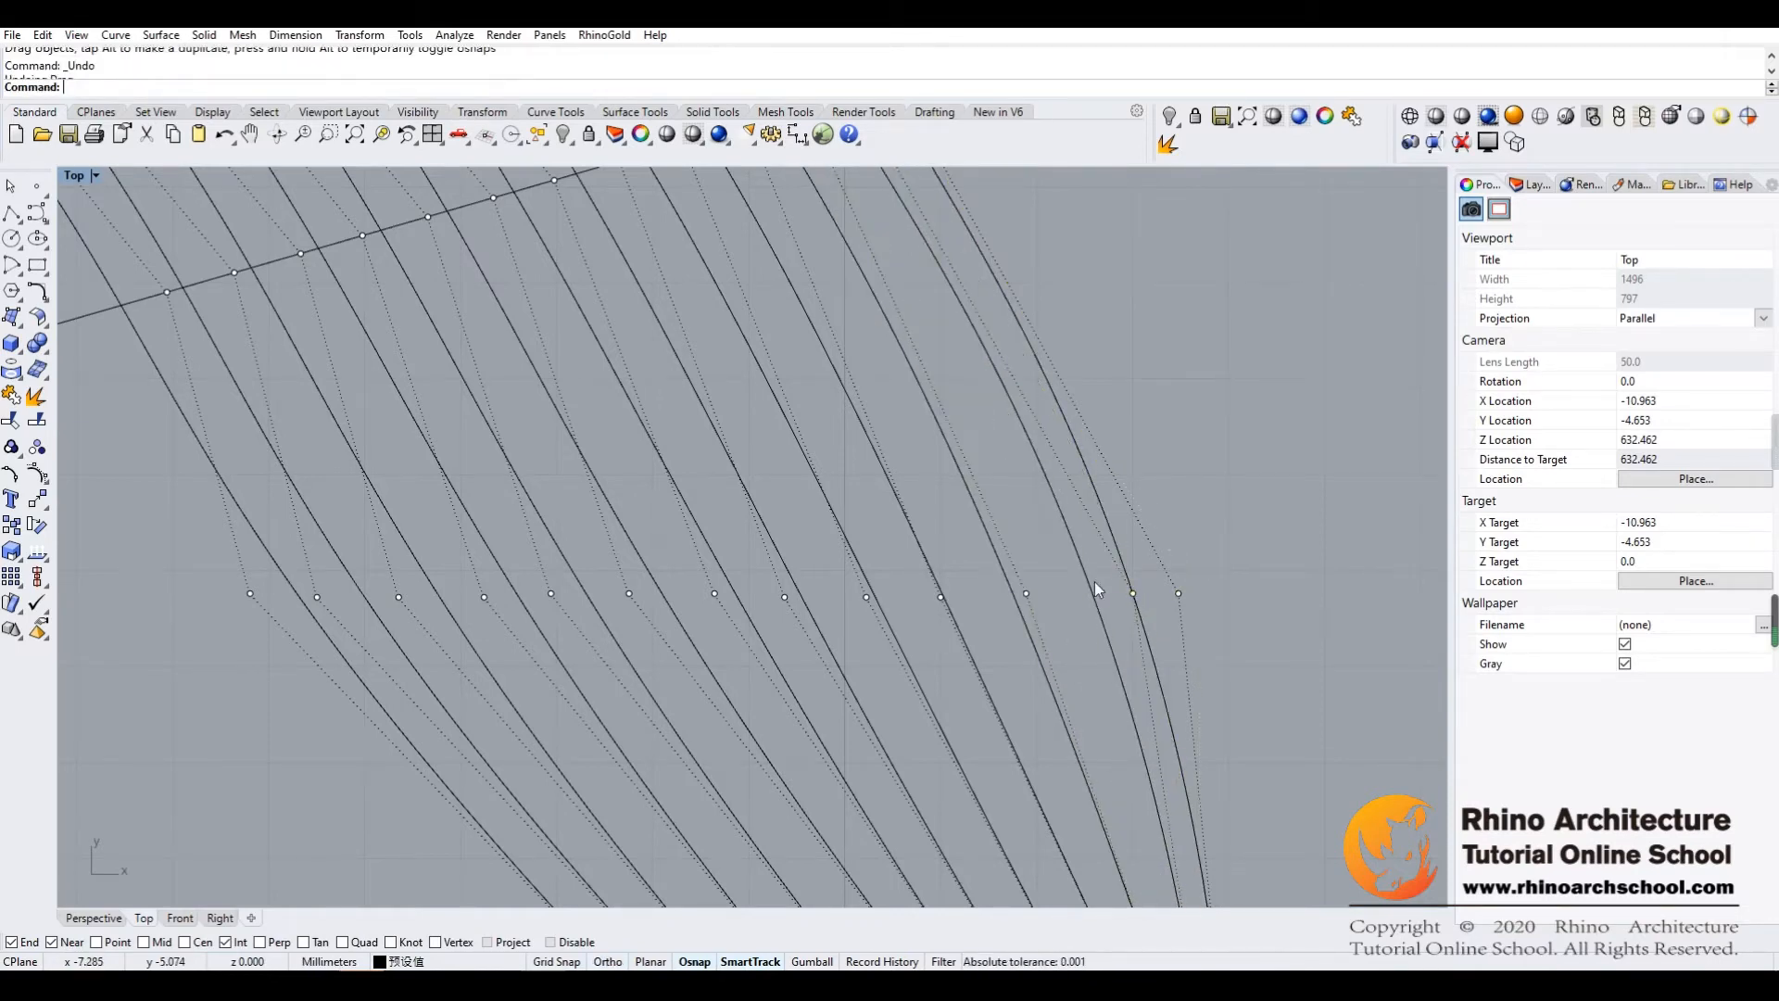
{"action": "left_click", "coordinate": [1027, 594]}
{"action": "left_click_drag", "start_coordinate": [1026, 593], "coordinate": [1092, 593]}
{"action": "left_click", "coordinate": [940, 596]}
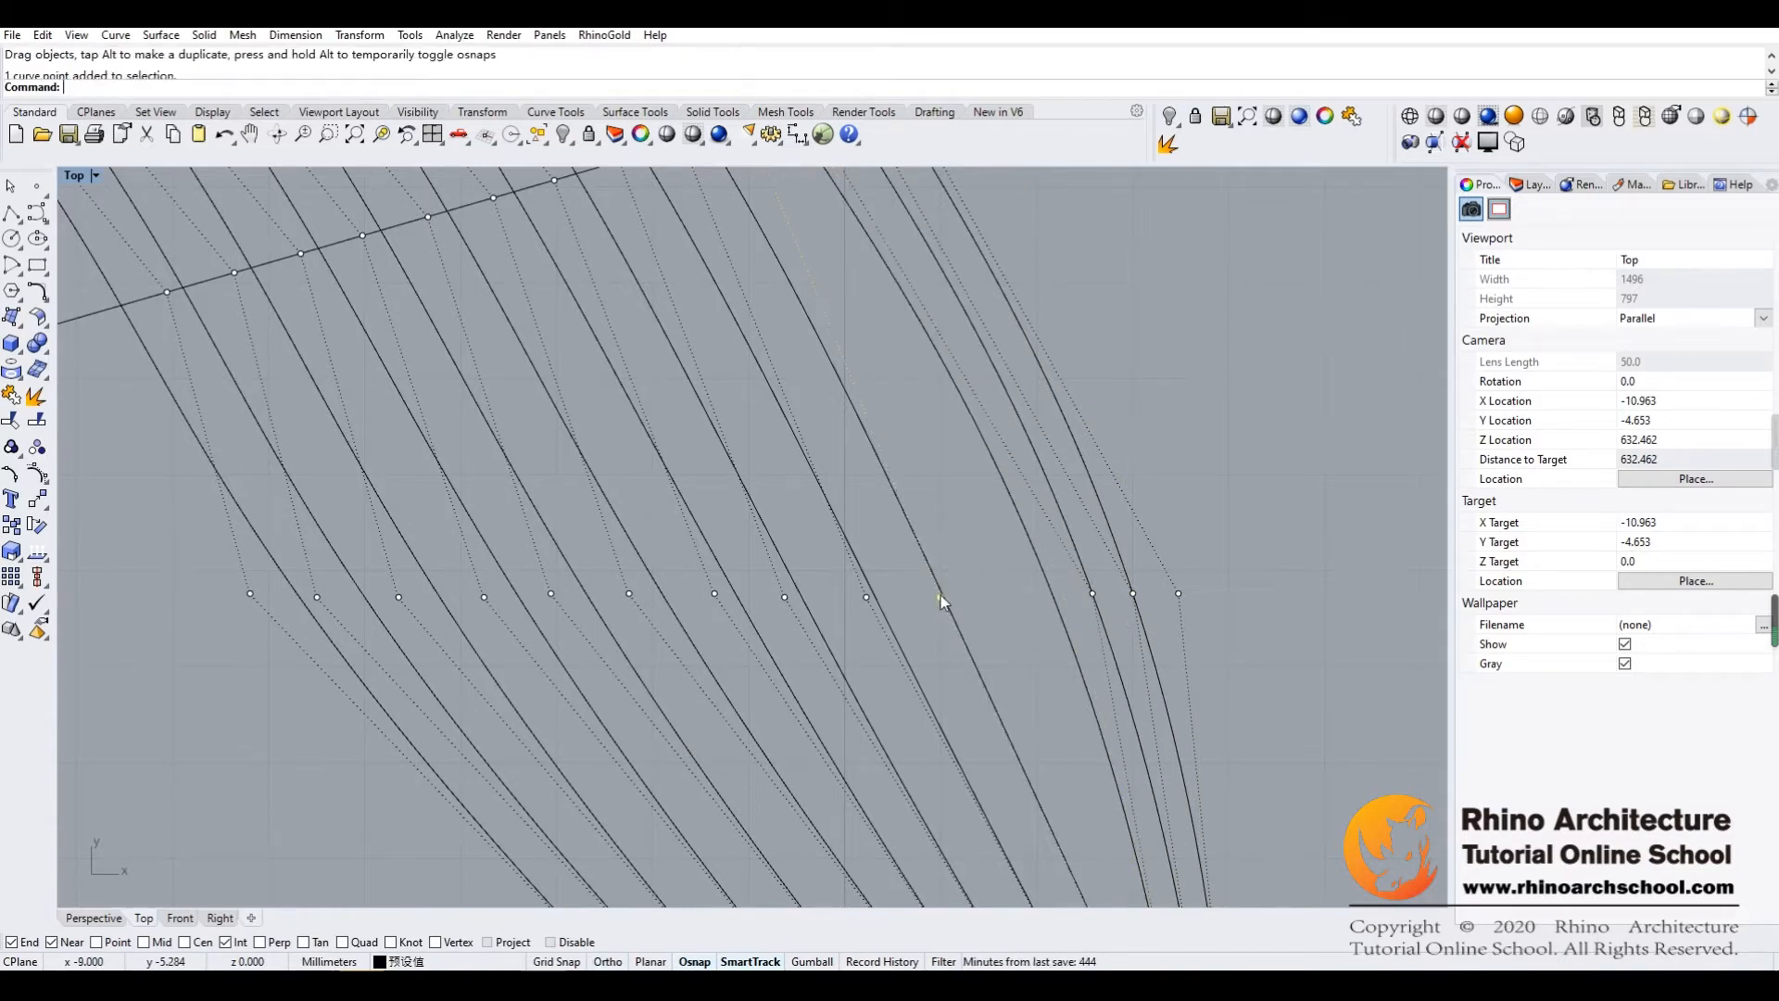
{"action": "left_click_drag", "start_coordinate": [940, 597], "coordinate": [1053, 597]}
{"action": "left_click", "coordinate": [863, 595]}
{"action": "left_click_drag", "start_coordinate": [863, 595], "coordinate": [1011, 596]}
Shift the sixth to ninth fourth-row points from the right along the row, widening the gaps gradually
{"action": "left_click", "coordinate": [785, 597]}
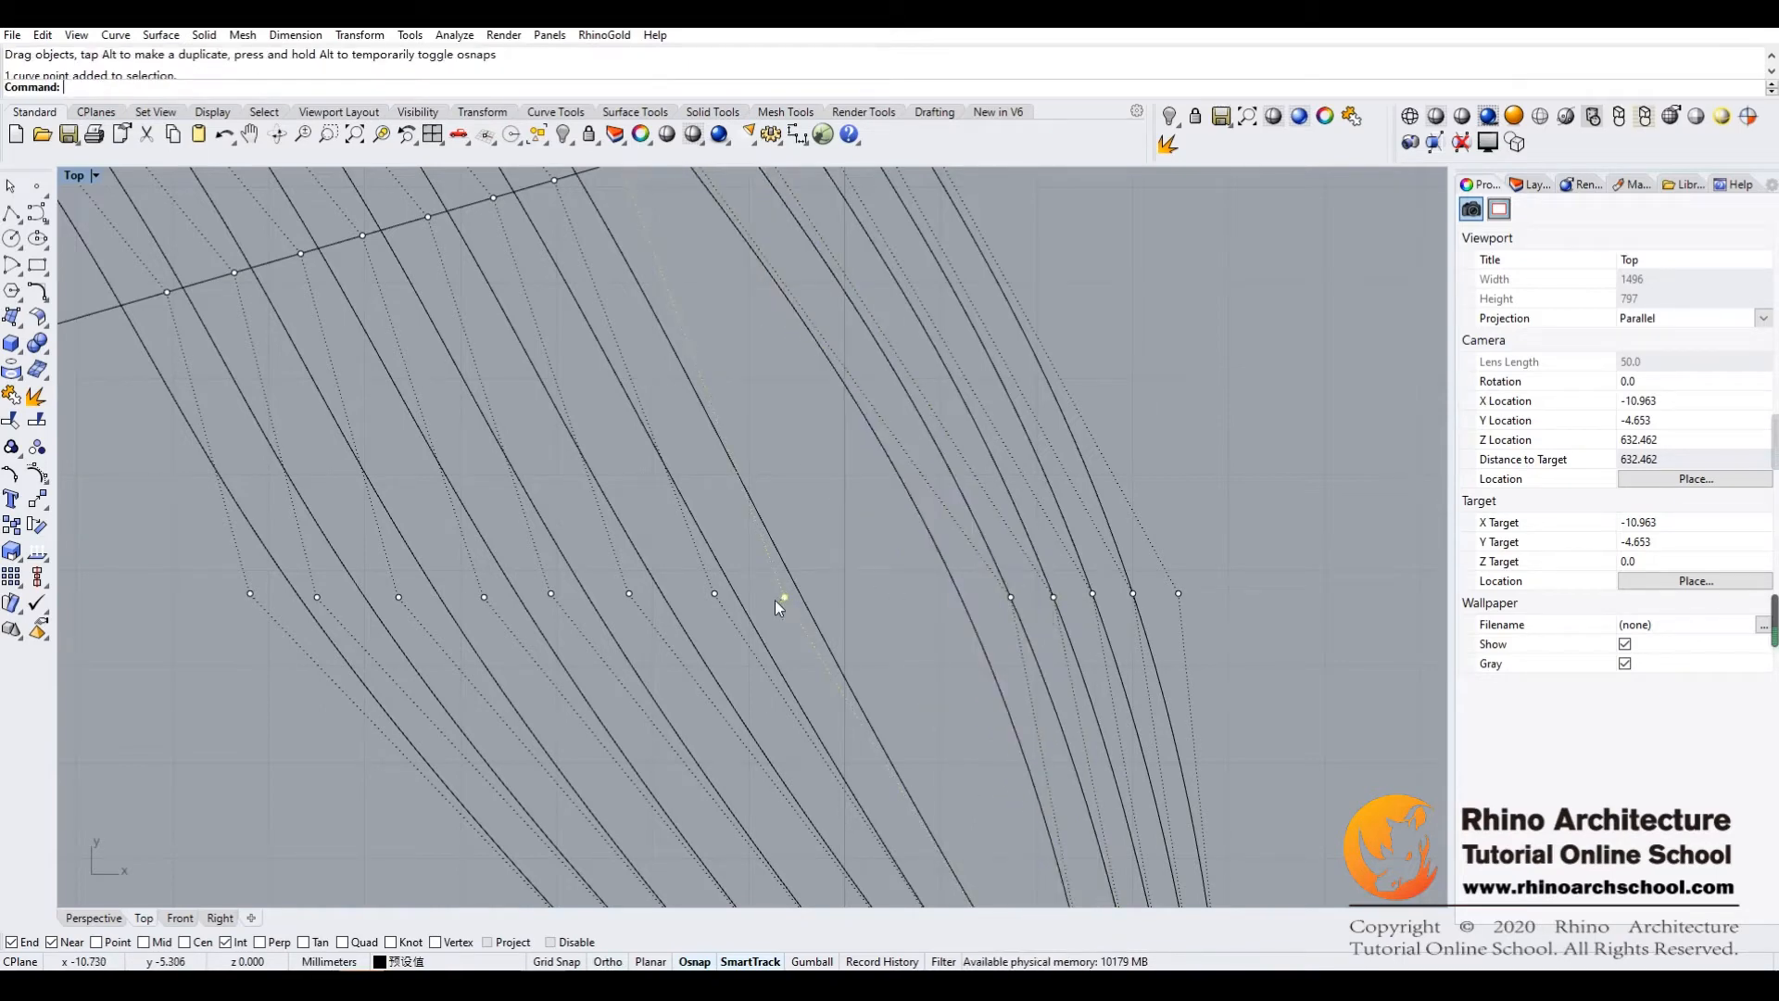
{"action": "left_click_drag", "start_coordinate": [785, 597], "coordinate": [961, 597]}
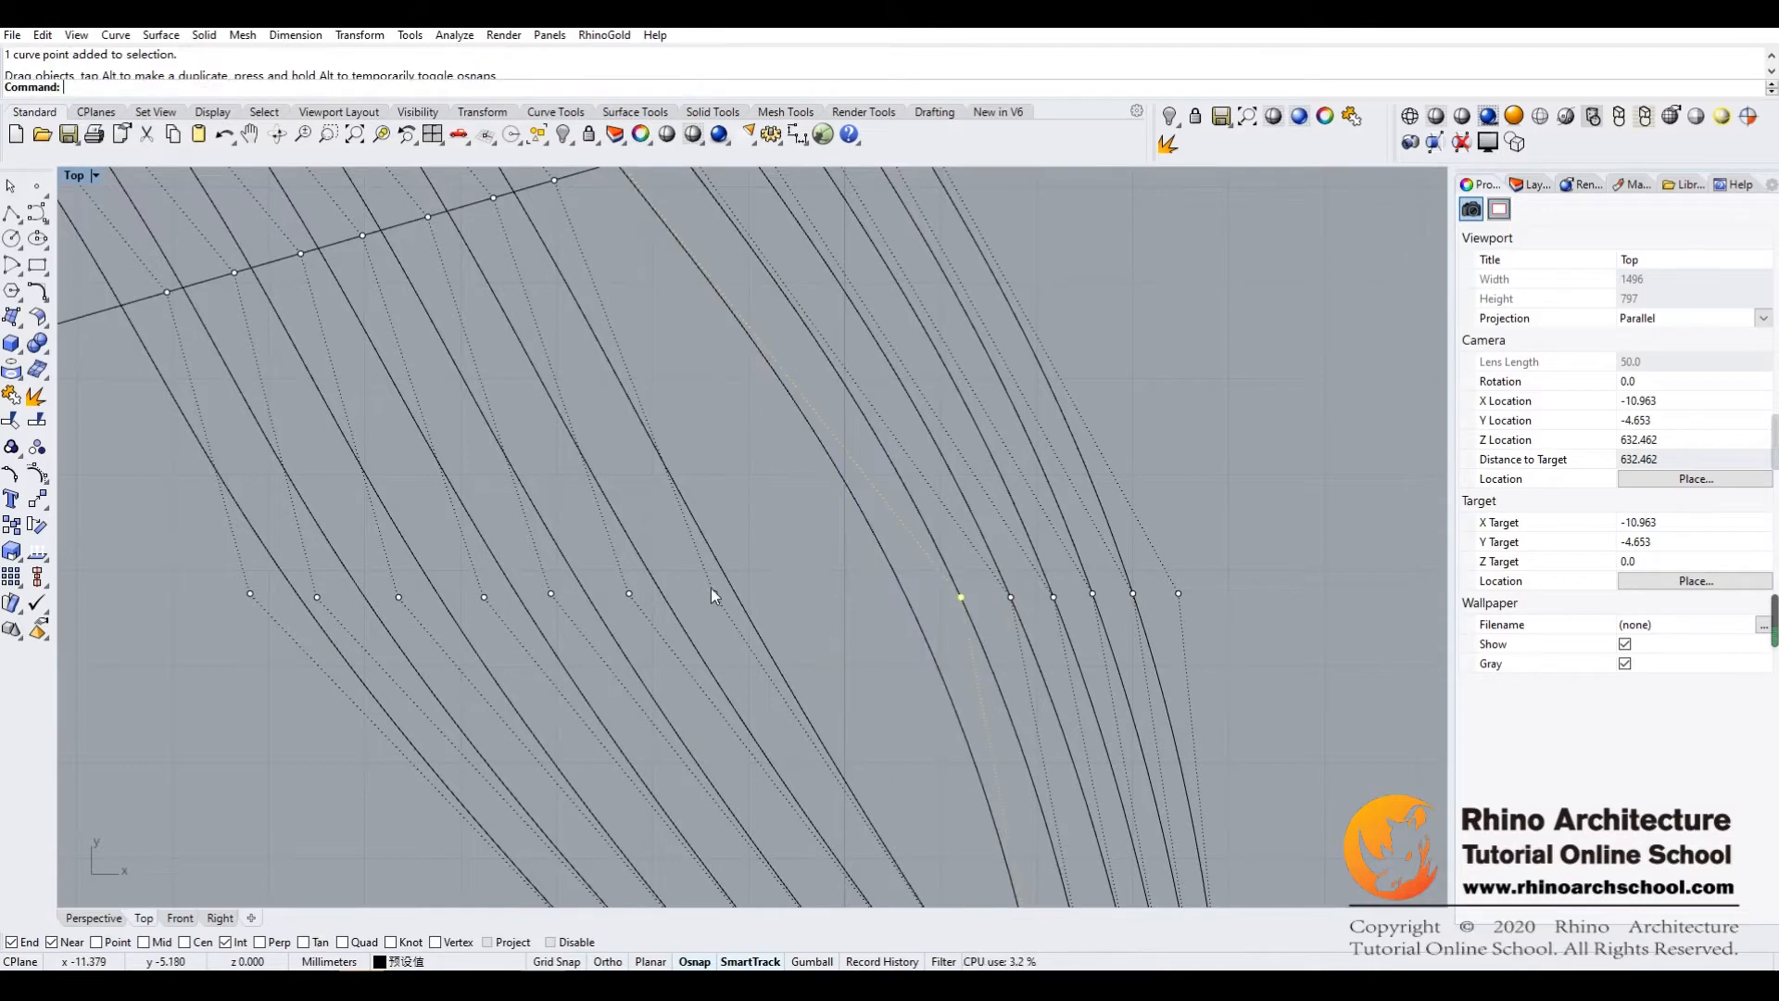
{"action": "left_click", "coordinate": [715, 593]}
{"action": "left_click_drag", "start_coordinate": [714, 593], "coordinate": [904, 593]}
{"action": "left_click", "coordinate": [629, 594]}
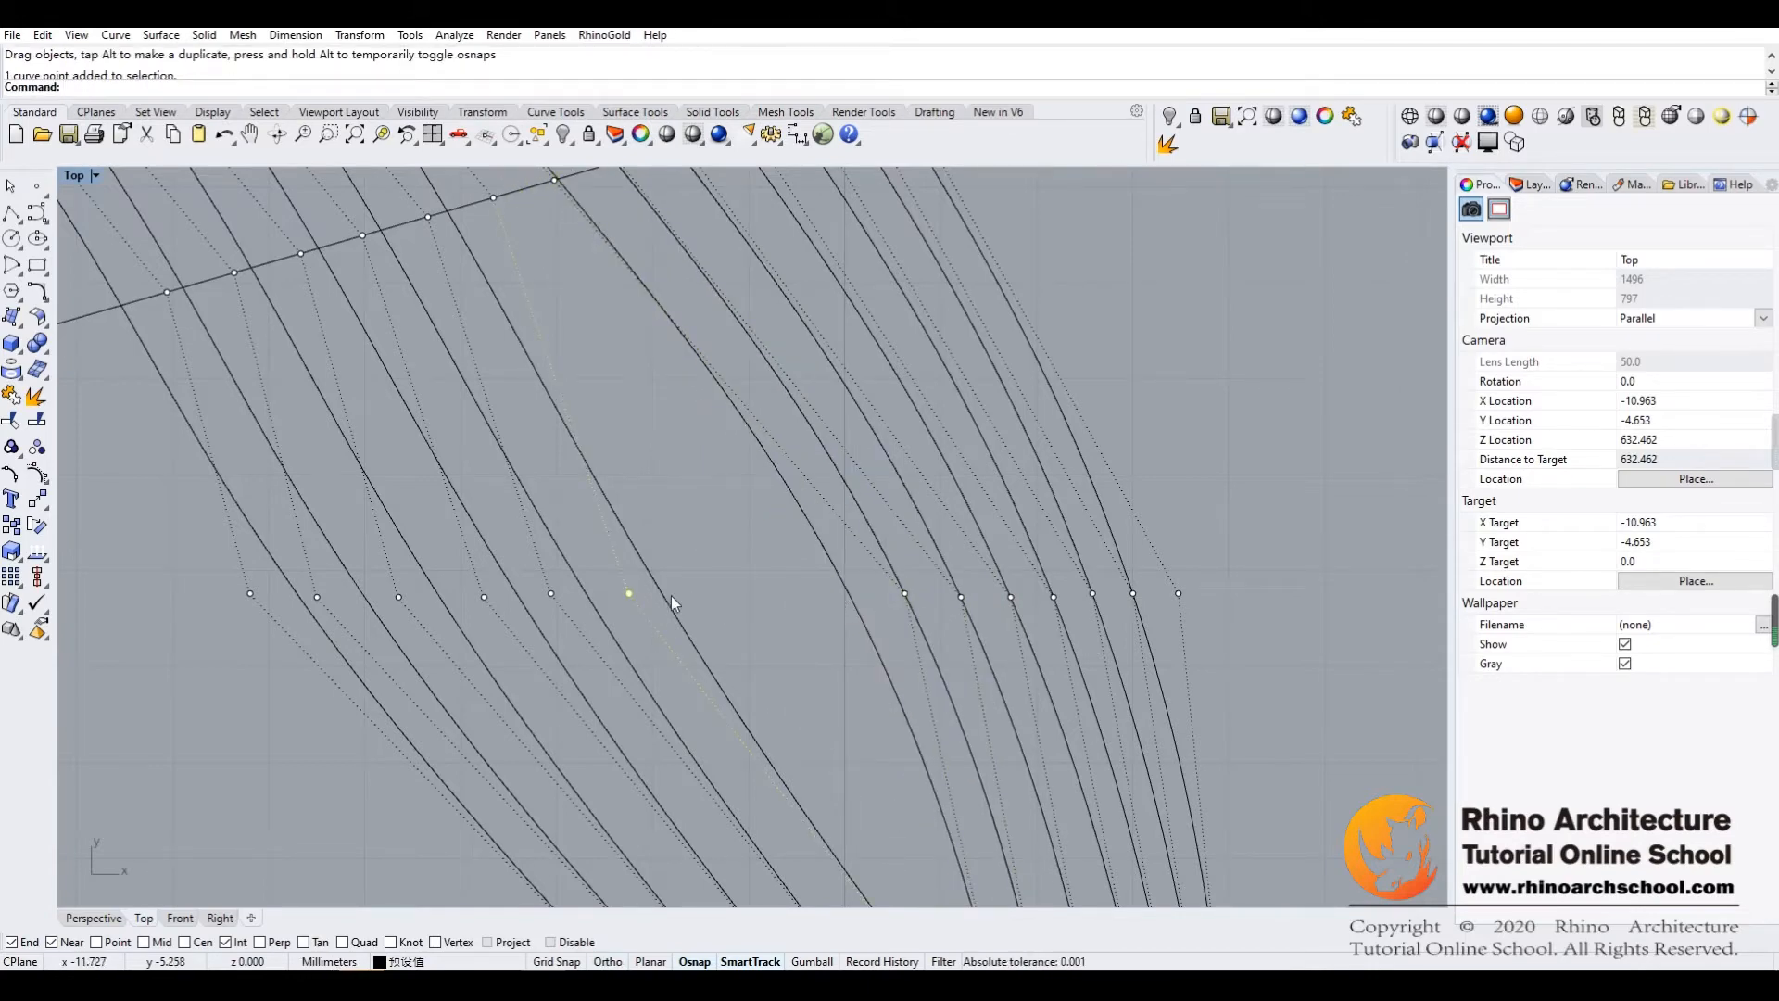
{"action": "left_click_drag", "start_coordinate": [630, 594], "coordinate": [847, 593]}
{"action": "left_click", "coordinate": [551, 594]}
{"action": "left_click_drag", "start_coordinate": [552, 594], "coordinate": [794, 592]}
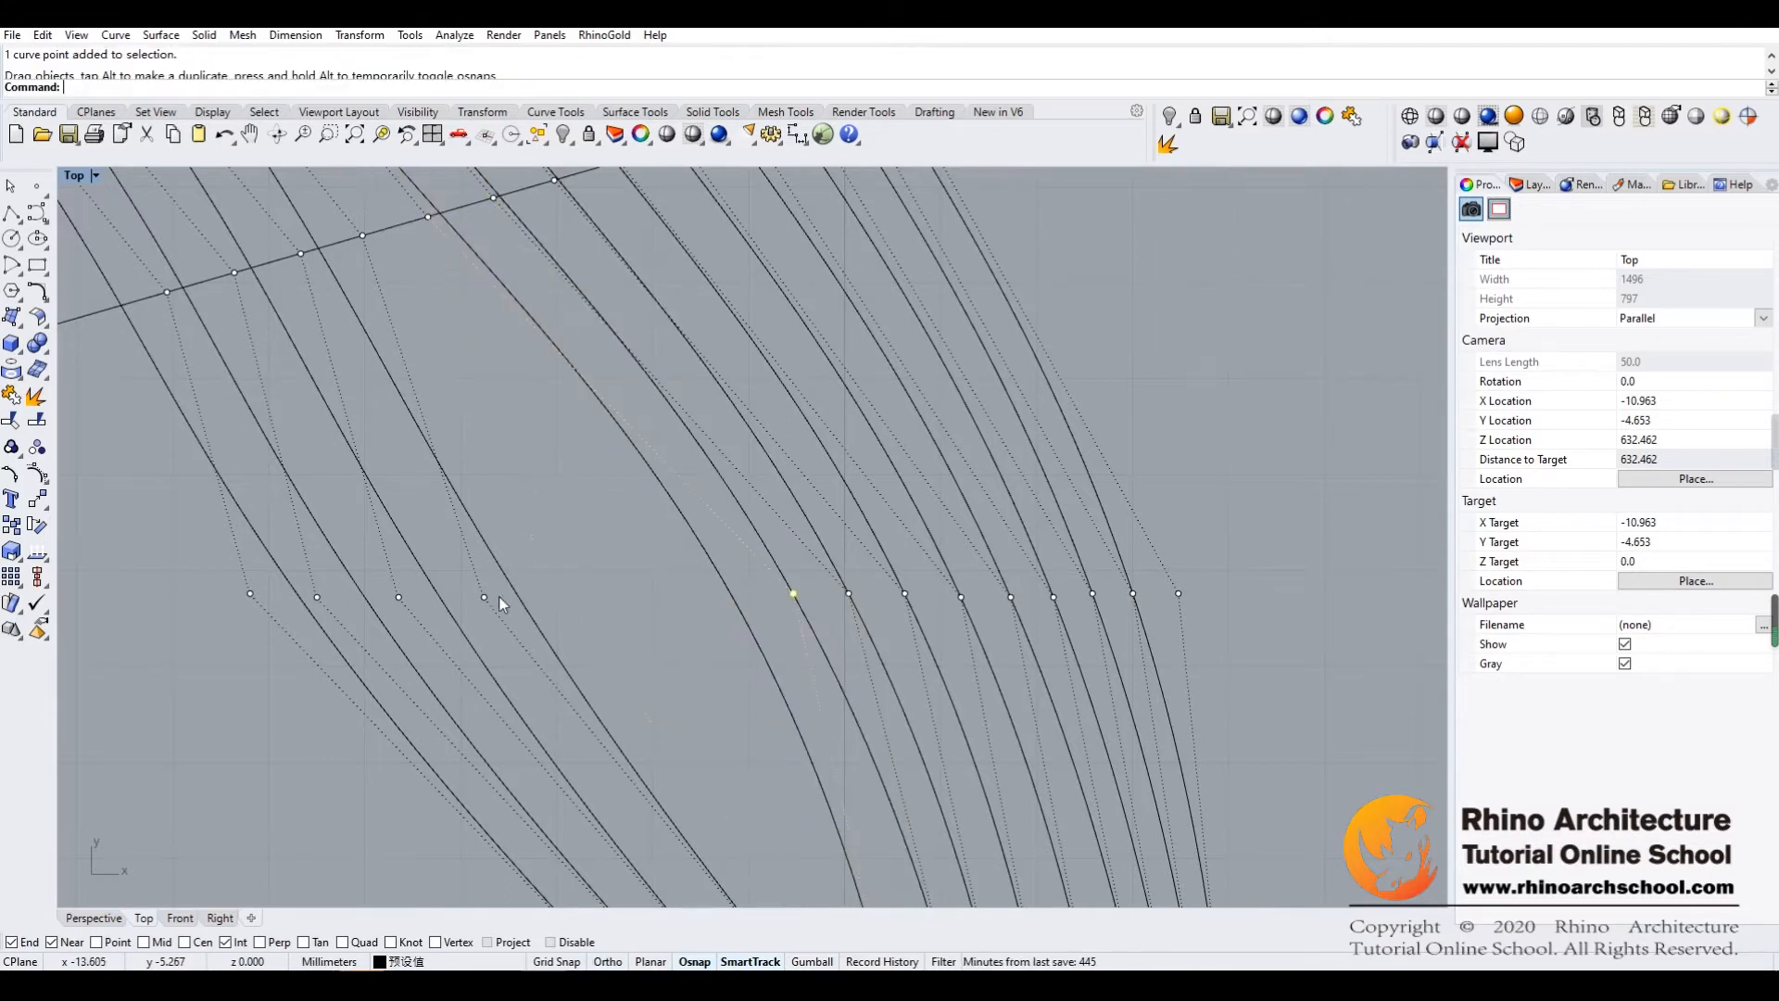
Shift the four leftmost fourth-row points horizontally toward the others with gradually wider gaps, and clear the selection
{"action": "left_click", "coordinate": [484, 598]}
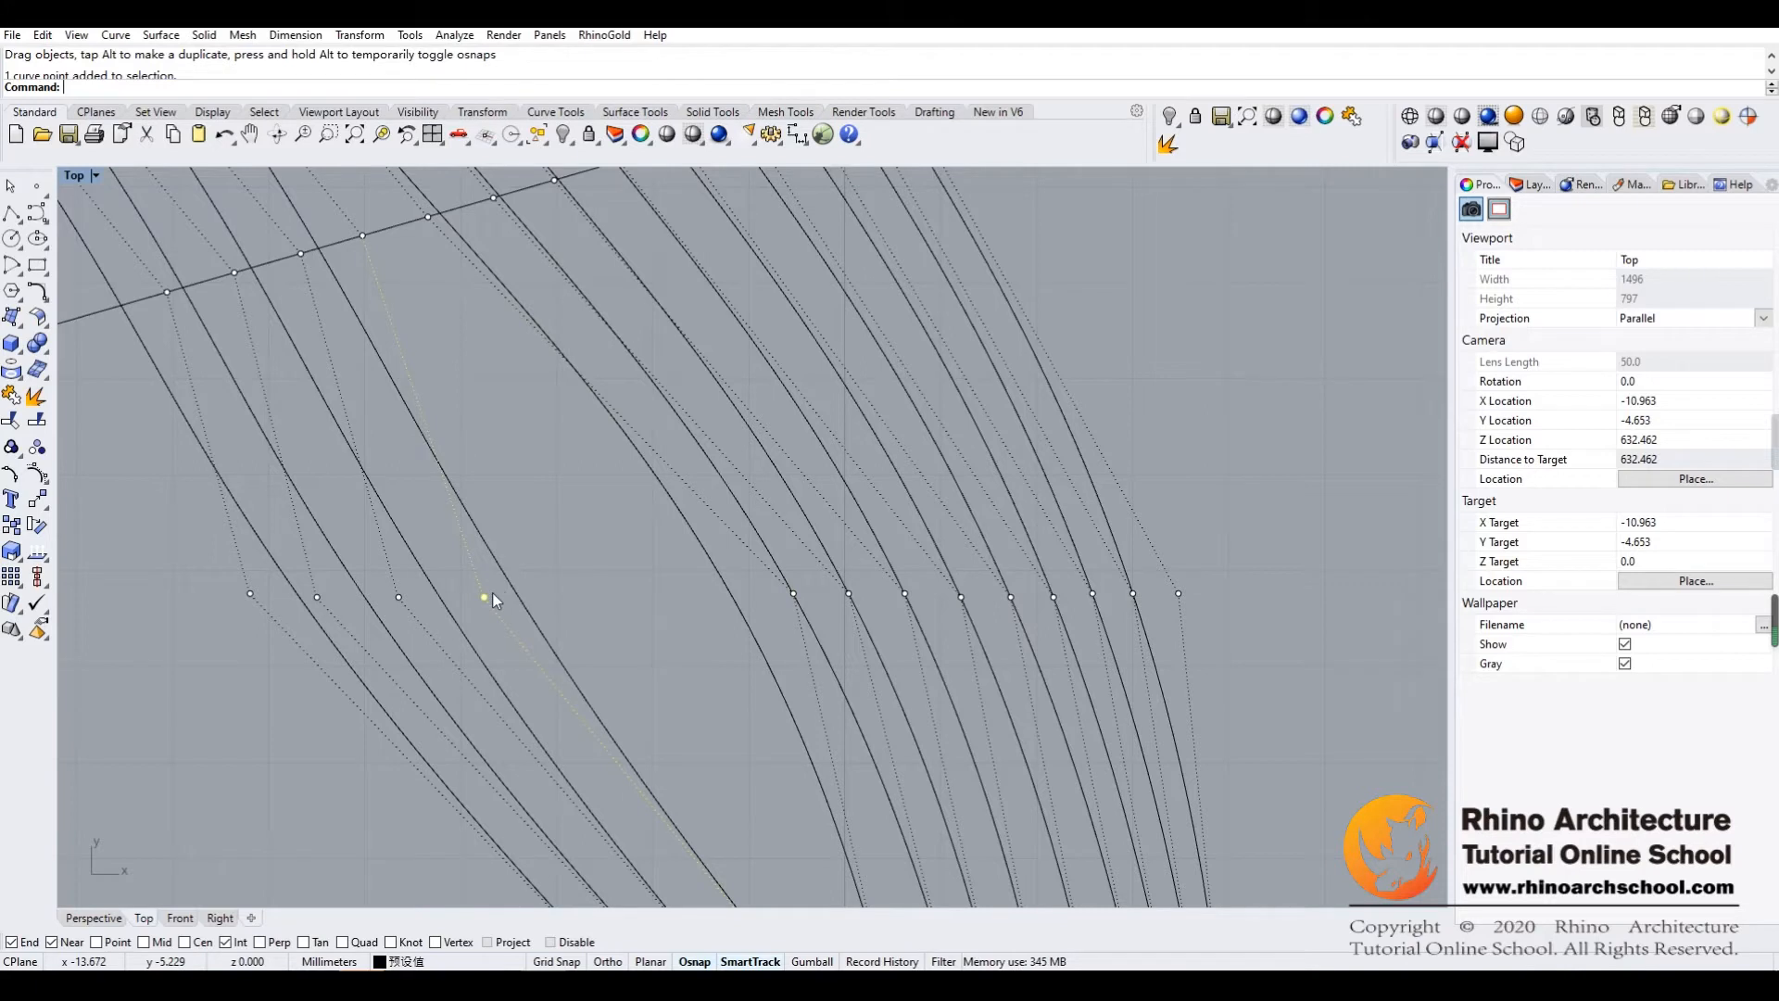
{"action": "left_click_drag", "start_coordinate": [484, 596], "coordinate": [734, 596]}
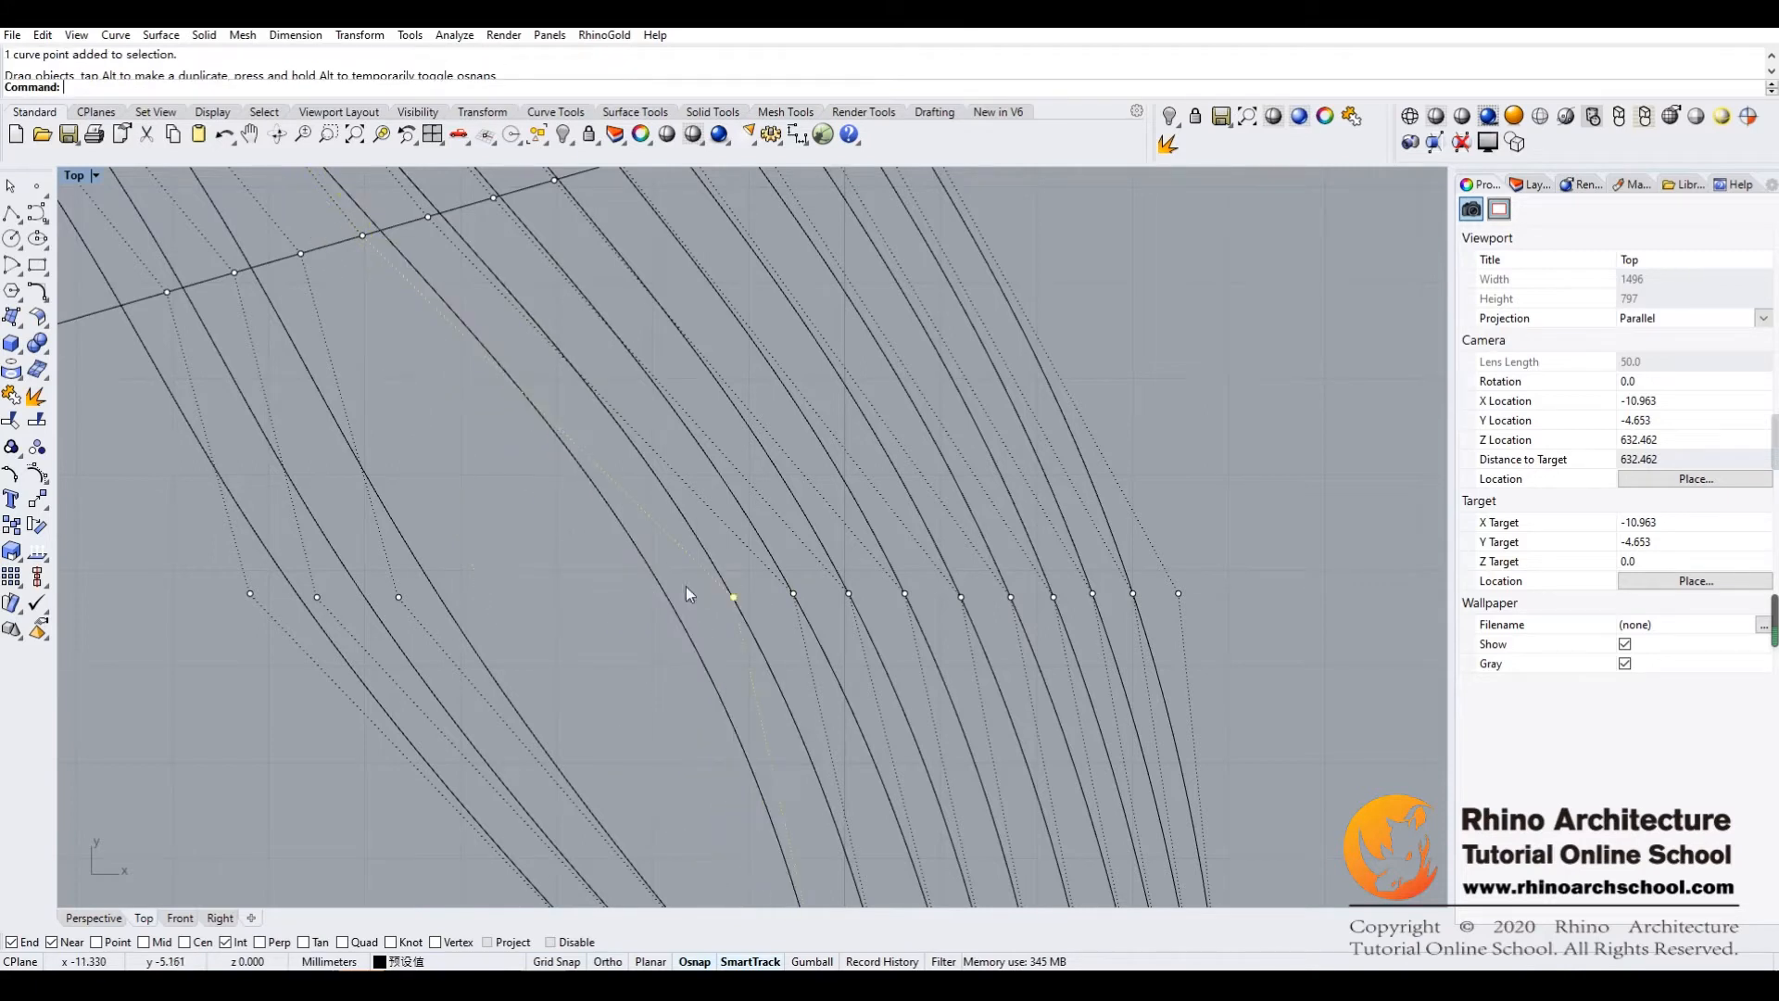
{"action": "left_click", "coordinate": [398, 597]}
{"action": "left_click_drag", "start_coordinate": [401, 598], "coordinate": [669, 599]}
{"action": "left_click", "coordinate": [314, 597]}
{"action": "left_click_drag", "start_coordinate": [317, 595], "coordinate": [601, 596]}
{"action": "left_click", "coordinate": [252, 595]}
{"action": "left_click_drag", "start_coordinate": [252, 596], "coordinate": [534, 594]}
{"action": "left_click", "coordinate": [1213, 418]}
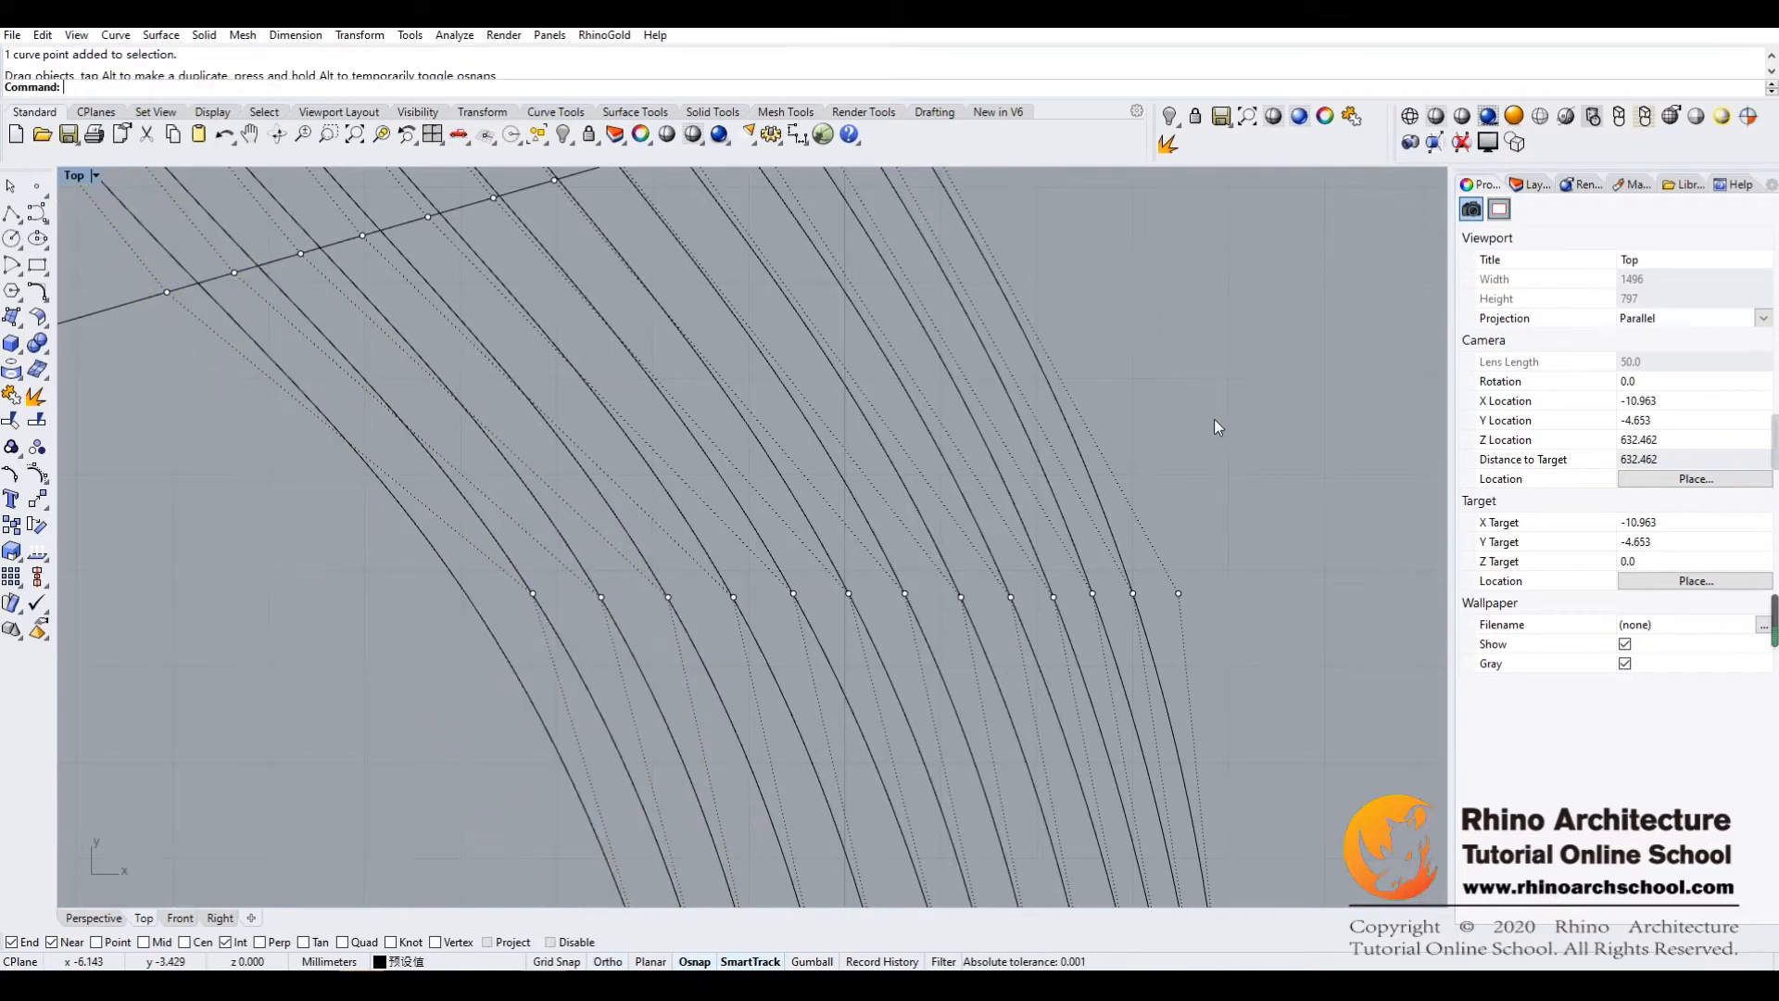
Examine how the middle set's rearranged curves flow compared with the neighbouring left and right curve sets
{"action": "scroll", "coordinate": [1165, 428], "scroll_direction": "down", "scroll_amount": 13}
{"action": "right_click_drag", "start_coordinate": [1164, 430], "coordinate": [1053, 557]}
{"action": "mouse_move", "coordinate": [1043, 459]}
{"action": "right_mouse_down"}
{"action": "mouse_move", "coordinate": [1064, 482]}
{"action": "mouse_move", "coordinate": [1051, 492]}
{"action": "right_mouse_up"}
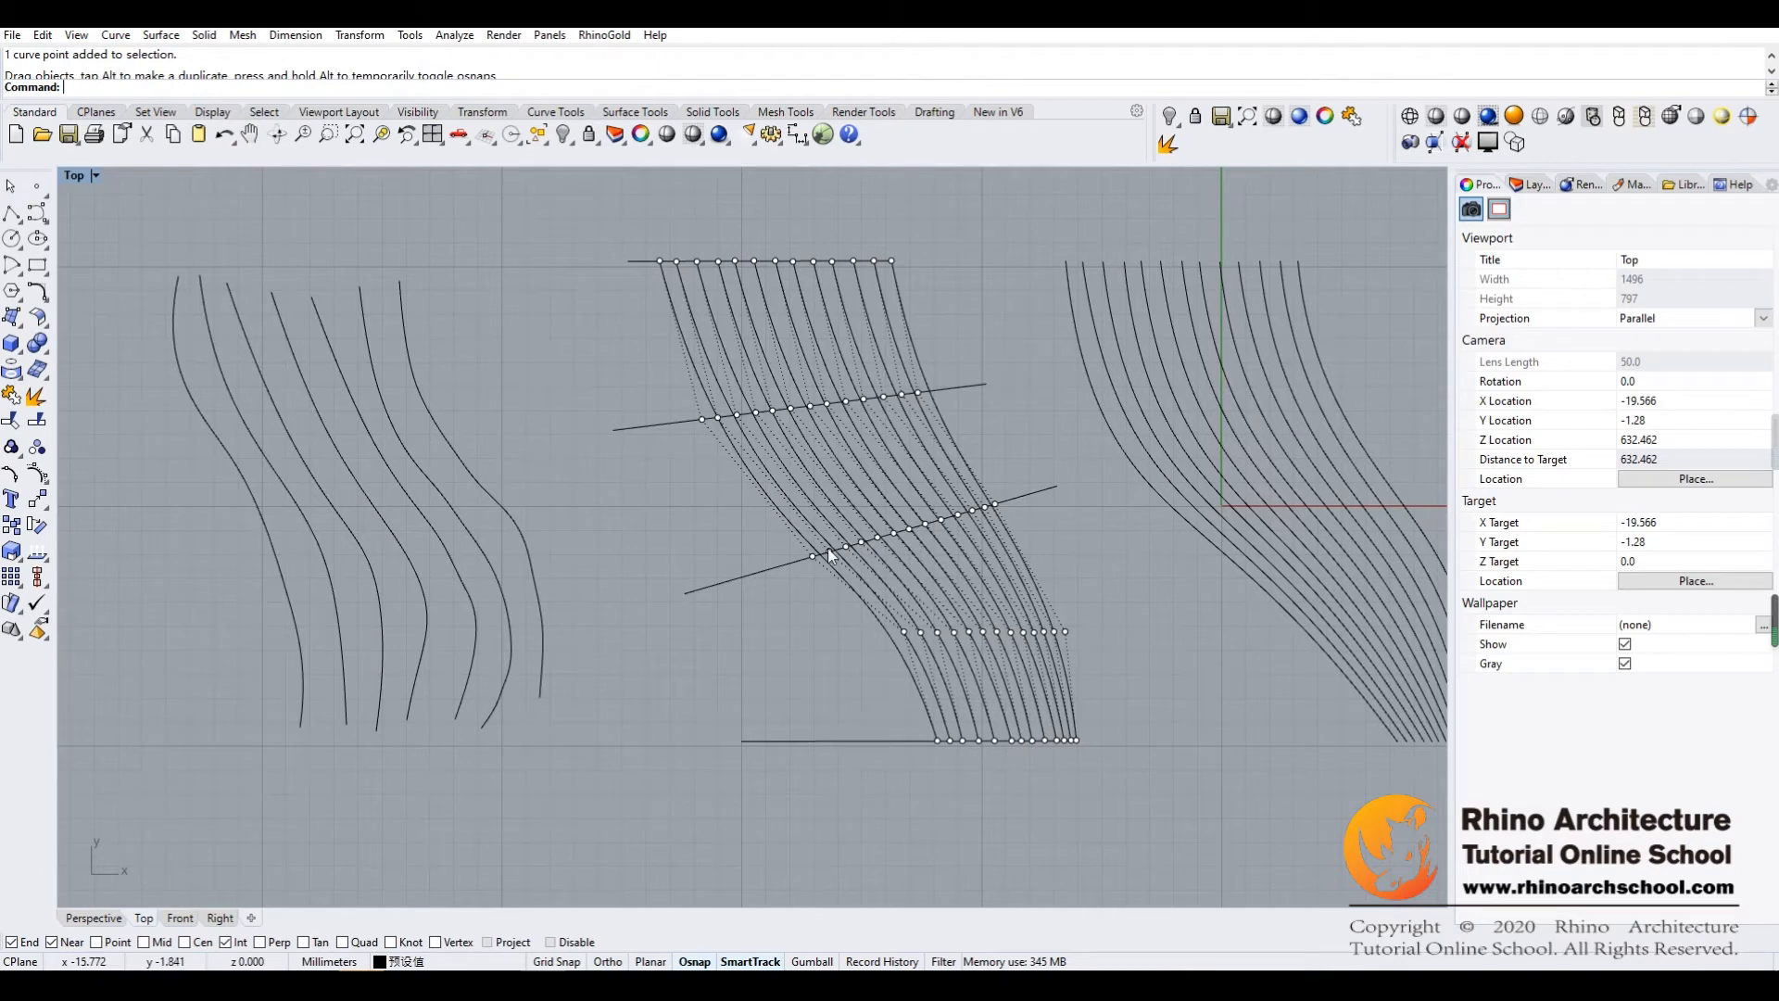
{"action": "right_click_drag", "start_coordinate": [571, 548], "coordinate": [621, 497]}
{"action": "right_click_drag", "start_coordinate": [1104, 602], "coordinate": [1041, 574]}
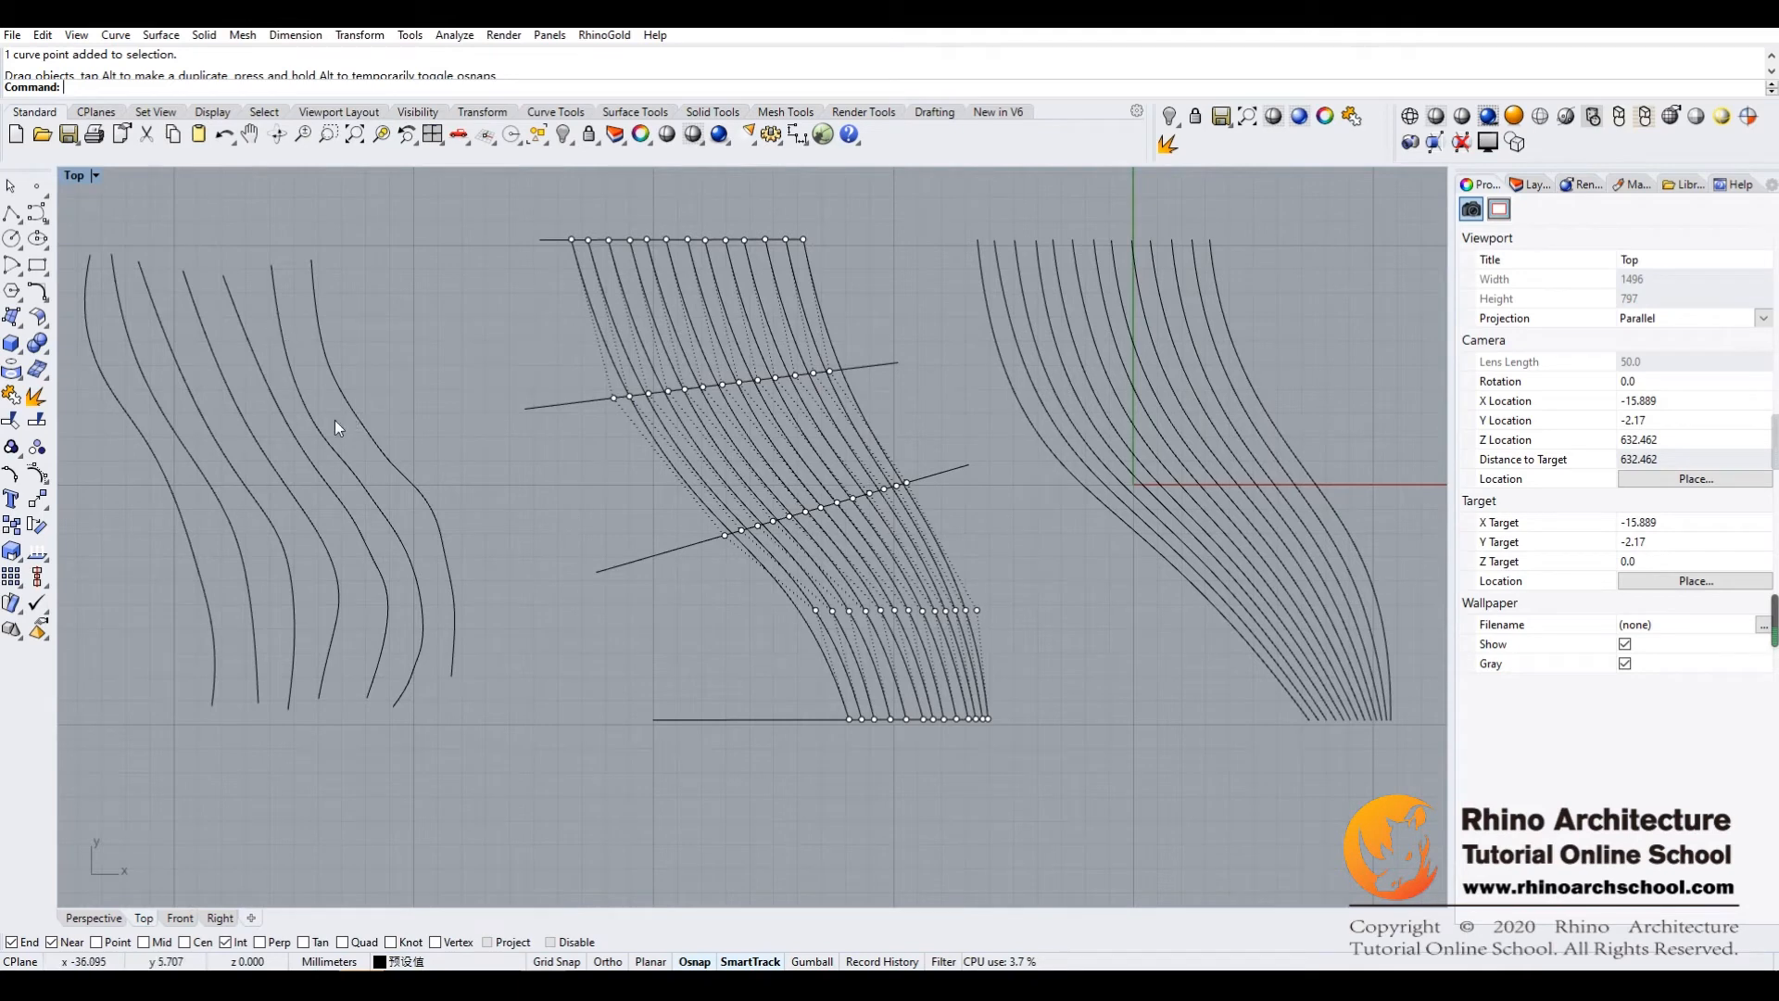
{"action": "mouse_move", "coordinate": [430, 406]}
{"action": "right_mouse_down"}
{"action": "mouse_move", "coordinate": [637, 433]}
{"action": "mouse_move", "coordinate": [687, 397]}
{"action": "mouse_move", "coordinate": [554, 612]}
{"action": "right_mouse_up"}
{"action": "right_click_drag", "start_coordinate": [889, 335], "coordinate": [682, 289]}
{"action": "right_click_drag", "start_coordinate": [1032, 371], "coordinate": [914, 614]}
{"action": "right_click_drag", "start_coordinate": [1051, 422], "coordinate": [926, 644]}
{"action": "mouse_move", "coordinate": [1030, 494]}
{"action": "right_mouse_down"}
{"action": "mouse_move", "coordinate": [825, 469]}
{"action": "mouse_move", "coordinate": [943, 470]}
{"action": "right_mouse_up"}
Draw a large rounded closed control-point curve near the upper-left corner of the empty rectangle
{"action": "right_click_drag", "start_coordinate": [1091, 355], "coordinate": [661, 349]}
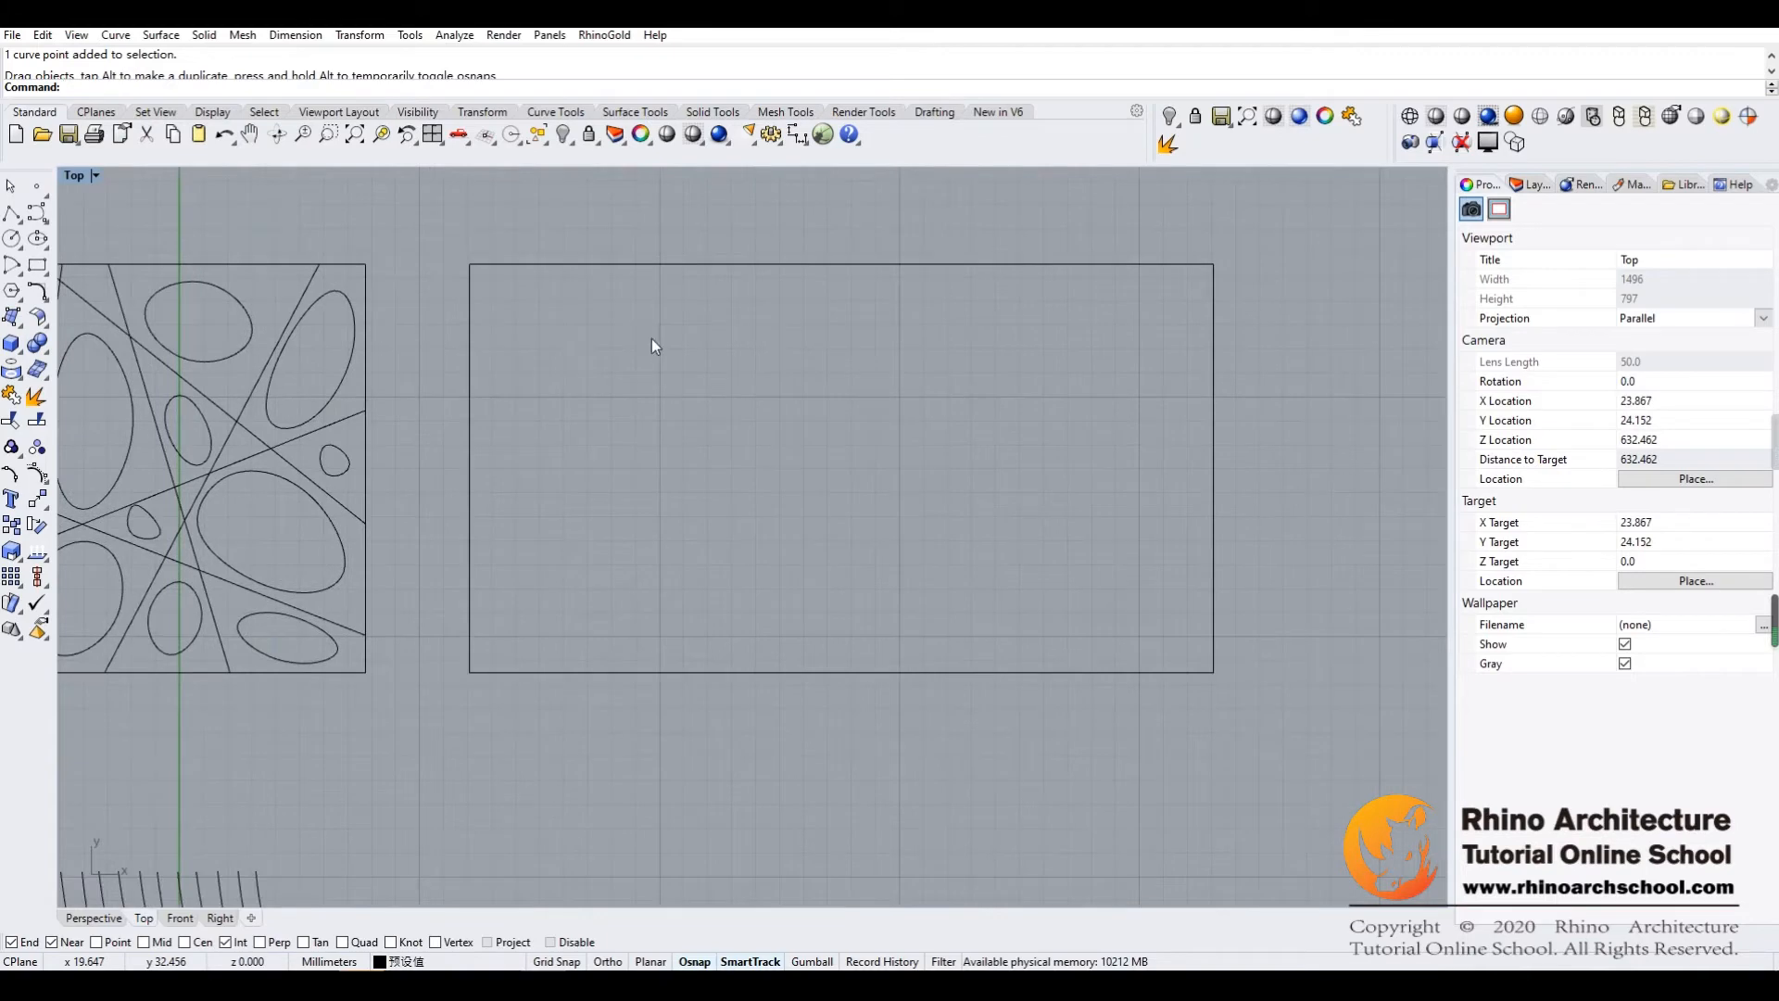
{"action": "left_click", "coordinate": [42, 242]}
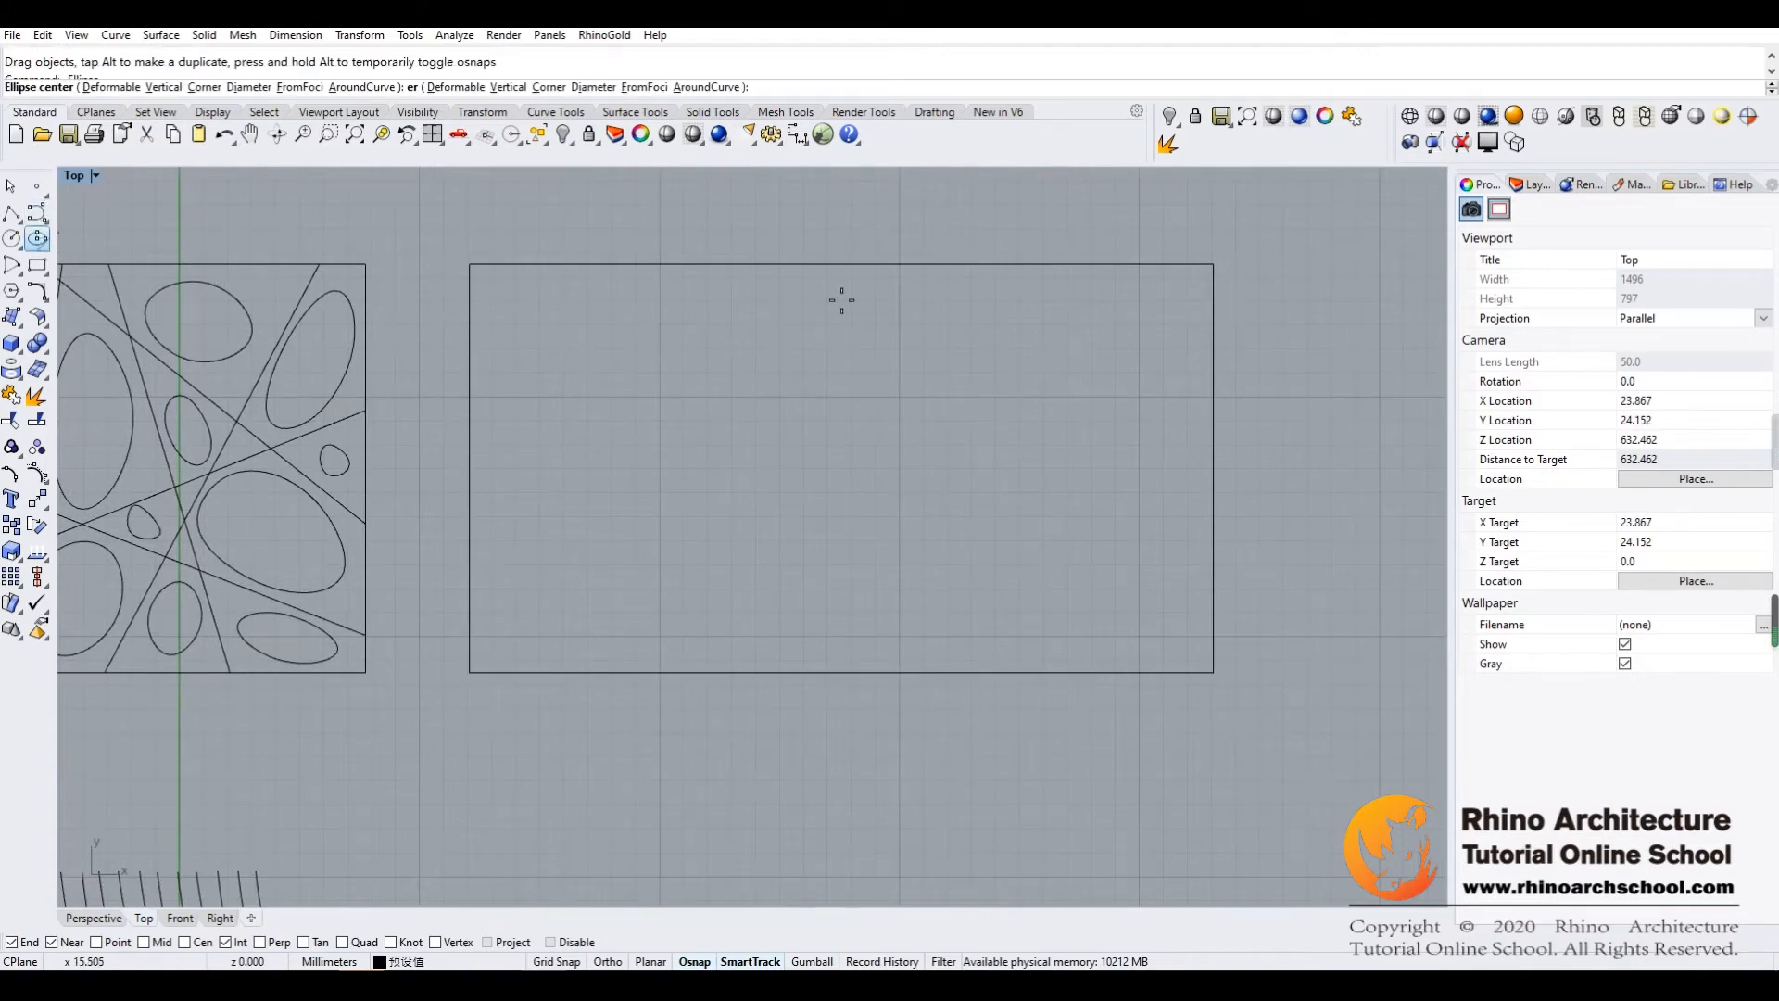
{"action": "double_click", "coordinate": [39, 221]}
{"action": "left_click", "coordinate": [523, 320]}
{"action": "left_click", "coordinate": [578, 290]}
{"action": "left_click", "coordinate": [615, 298]}
{"action": "left_click", "coordinate": [641, 356]}
{"action": "left_click", "coordinate": [622, 387]}
{"action": "left_click", "coordinate": [523, 321]}
{"action": "key", "text": "Return"}
Draw a medium closed control-point curve directly below the first large one
{"action": "left_click", "coordinate": [551, 445]}
{"action": "left_click", "coordinate": [588, 432]}
{"action": "left_click", "coordinate": [606, 460]}
{"action": "left_click", "coordinate": [599, 487]}
{"action": "left_click", "coordinate": [579, 496]}
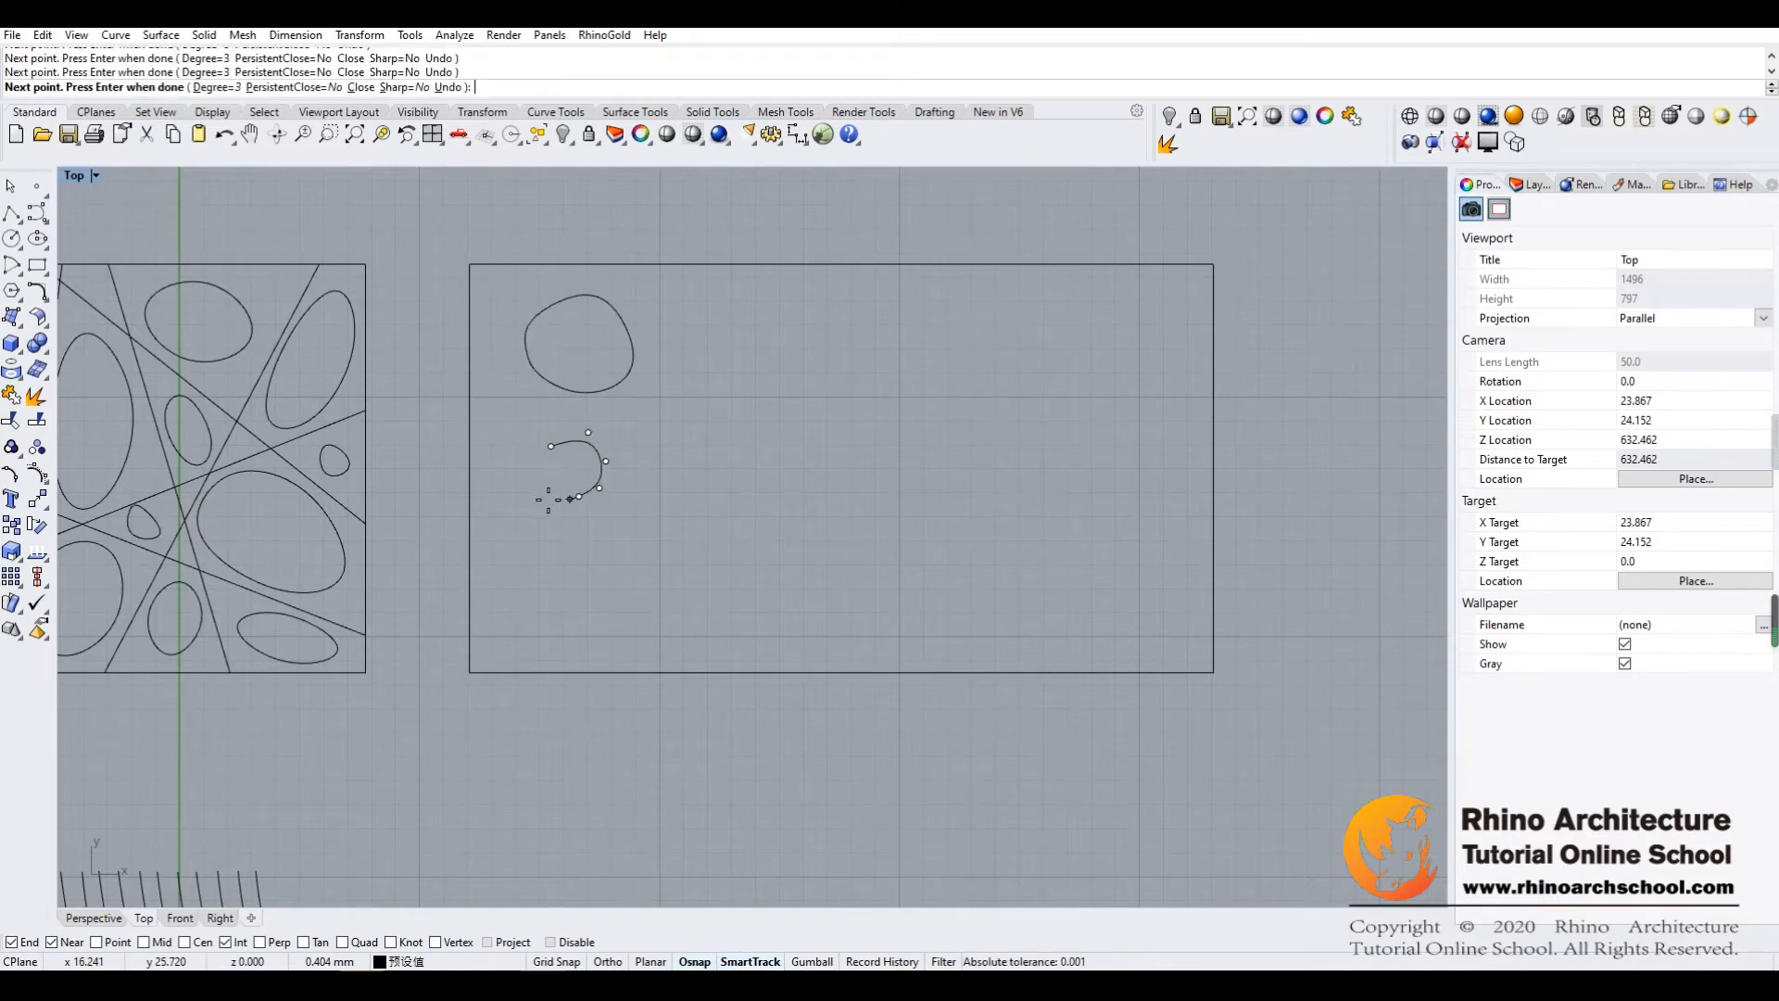
{"action": "left_click", "coordinate": [552, 445]}
{"action": "key", "text": "Return"}
Draw a small closed curve just right of the medium one, slightly higher in the rectangle
{"action": "left_click", "coordinate": [637, 408]}
{"action": "left_click", "coordinate": [657, 410]}
{"action": "left_click", "coordinate": [664, 425]}
{"action": "left_click", "coordinate": [661, 437]}
{"action": "left_click", "coordinate": [616, 412]}
{"action": "key", "text": "Return"}
Draw a slanted closed curve right of the first large one and a tiny closed curve beneath it
{"action": "left_click", "coordinate": [655, 375]}
{"action": "left_click", "coordinate": [655, 375]}
{"action": "key", "text": "Return"}
{"action": "left_click", "coordinate": [631, 338]}
{"action": "left_click", "coordinate": [716, 312]}
{"action": "left_click", "coordinate": [701, 346]}
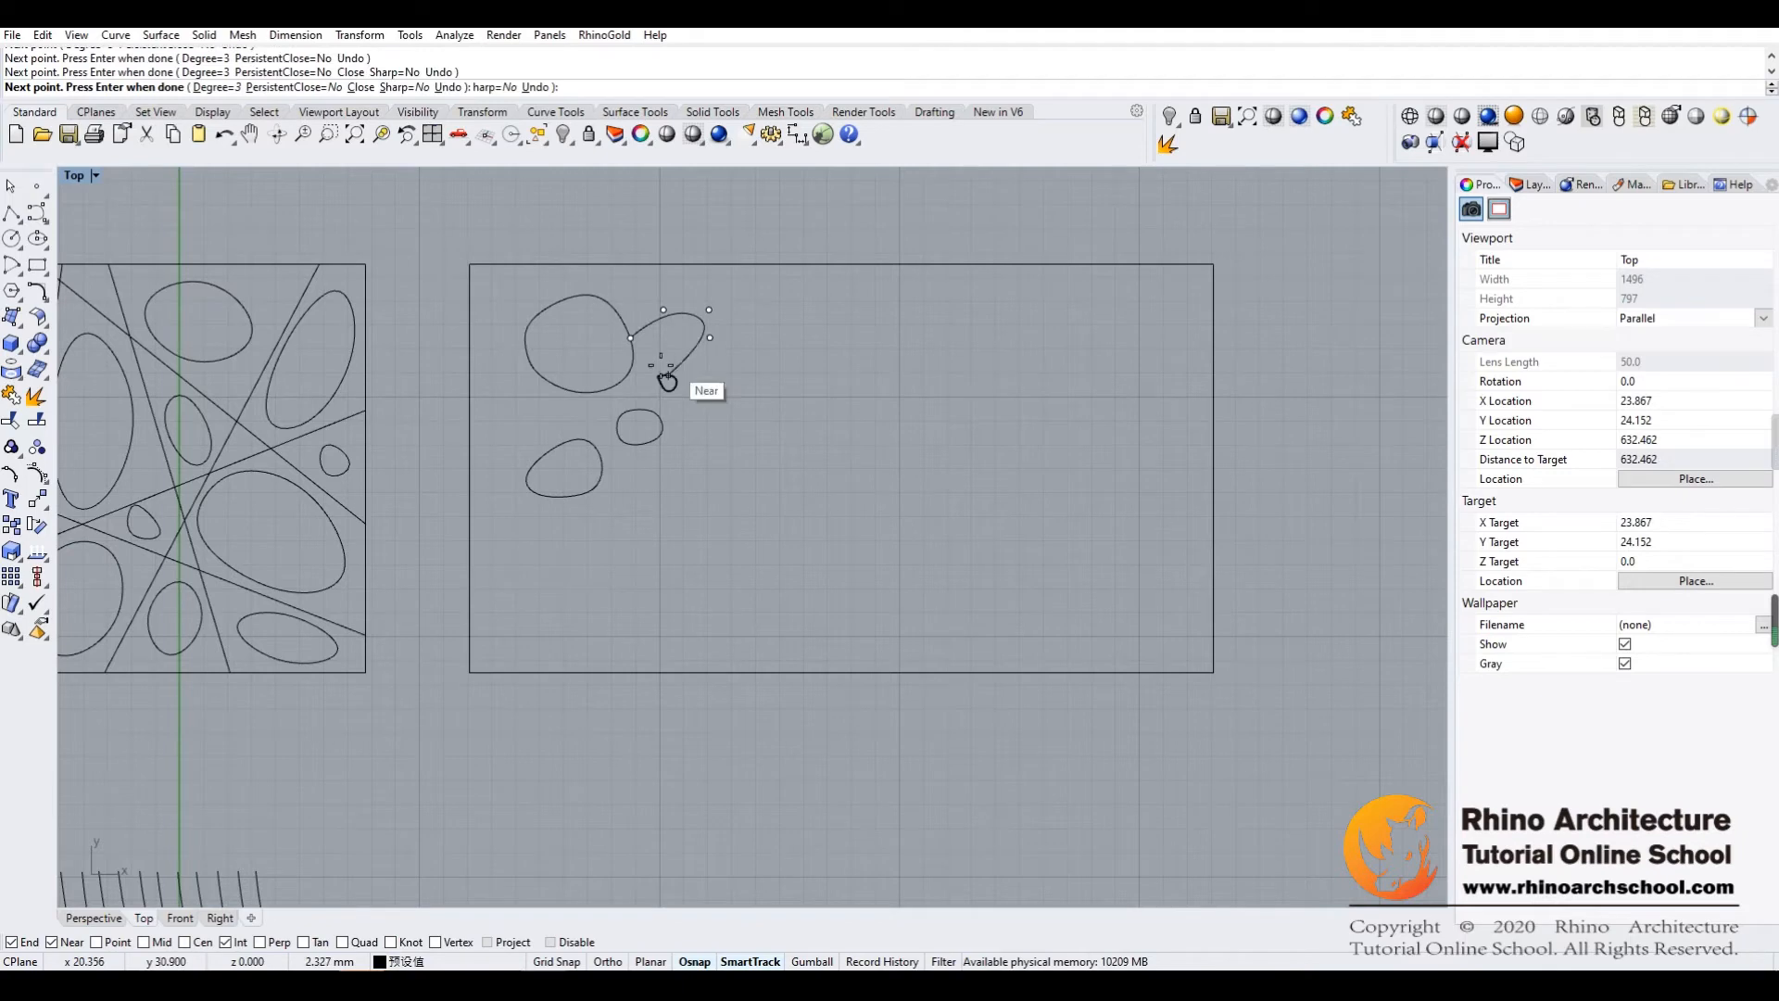
{"action": "left_click", "coordinate": [665, 373]}
{"action": "left_click", "coordinate": [631, 338]}
Draw a small closed curve near the rectangle's left edge, below the first large one
{"action": "left_click", "coordinate": [513, 396]}
{"action": "left_click", "coordinate": [529, 394]}
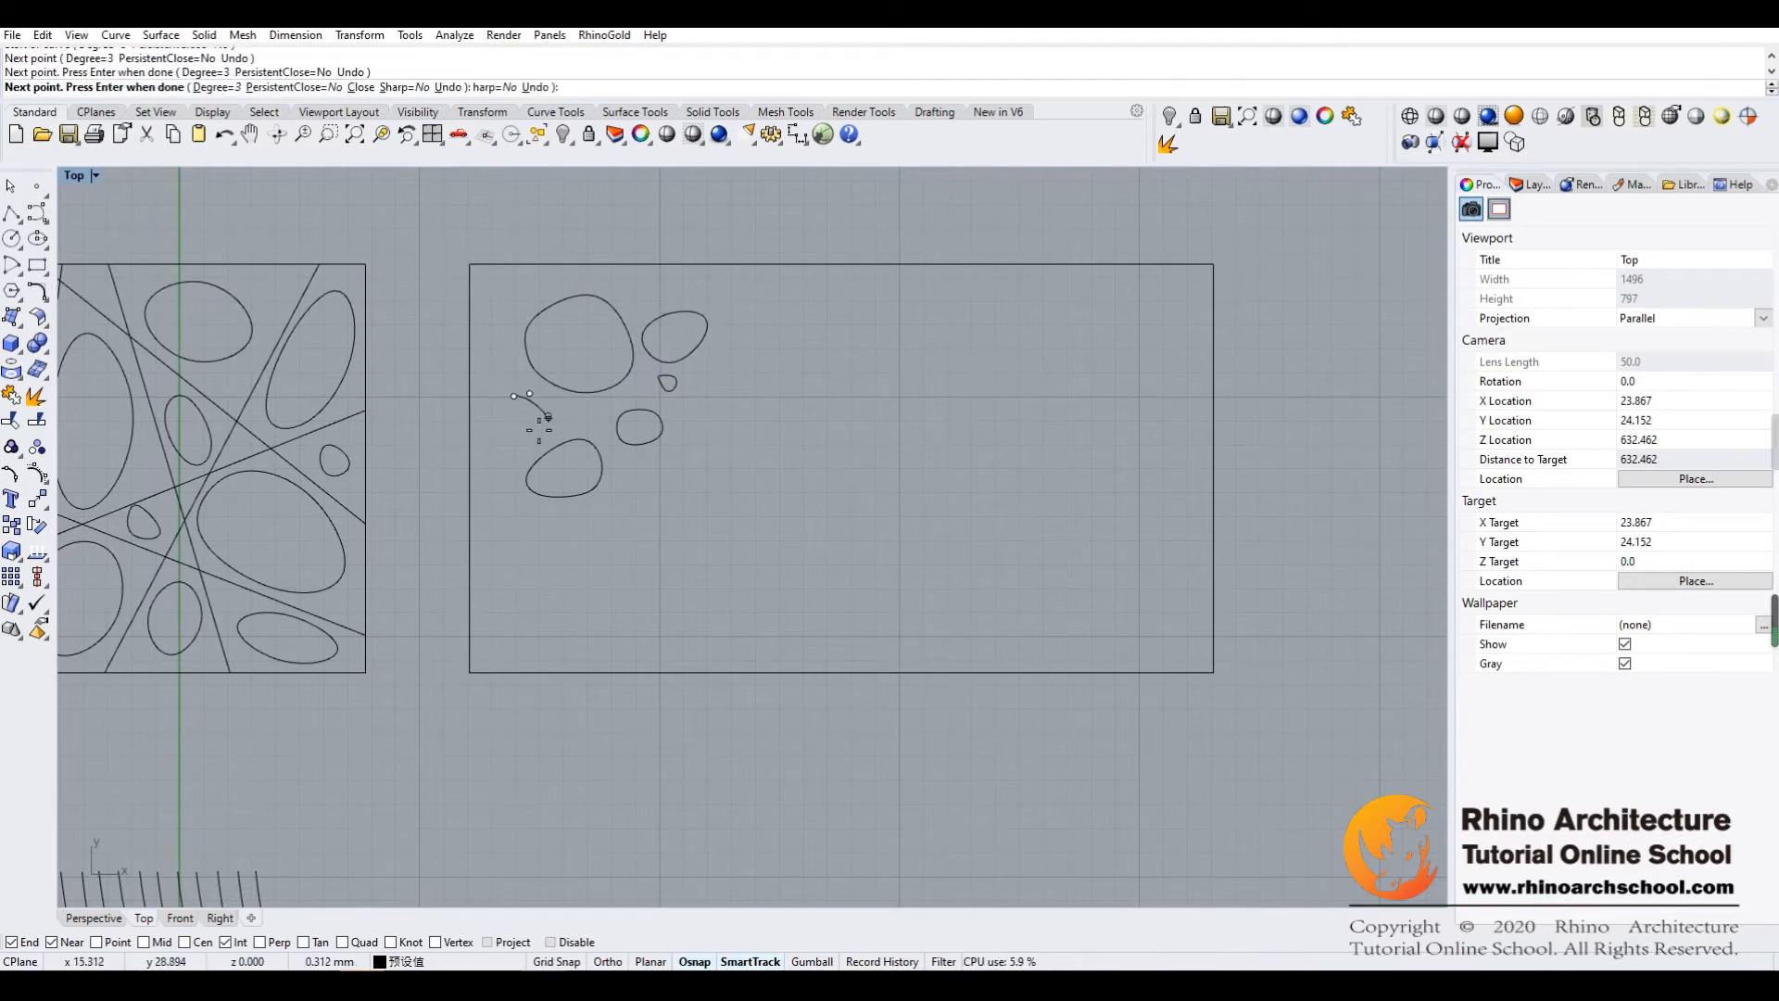
{"action": "left_click", "coordinate": [510, 445]}
{"action": "left_click", "coordinate": [513, 397]}
{"action": "key", "text": "Return"}
Draw an upright closed curve in the rectangle's lower part, below and right of the existing group
{"action": "left_click", "coordinate": [651, 552]}
{"action": "left_click", "coordinate": [644, 520]}
{"action": "left_click", "coordinate": [698, 511]}
{"action": "left_click", "coordinate": [649, 553]}
{"action": "right_click", "coordinate": [582, 586]}
Draw a narrow small closed curve in the gap above and left of the lower upright one
{"action": "left_click", "coordinate": [619, 480]}
{"action": "left_click", "coordinate": [634, 479]}
{"action": "left_click", "coordinate": [636, 500]}
{"action": "left_click", "coordinate": [624, 525]}
{"action": "left_click", "coordinate": [612, 510]}
{"action": "left_click", "coordinate": [620, 479]}
{"action": "right_click", "coordinate": [758, 470]}
Draw a large, nearly circular closed curve in the middle of the rectangle
{"action": "left_click", "coordinate": [827, 404]}
{"action": "left_click", "coordinate": [906, 424]}
{"action": "left_click", "coordinate": [918, 504]}
{"action": "left_click", "coordinate": [814, 417]}
{"action": "right_click", "coordinate": [822, 385]}
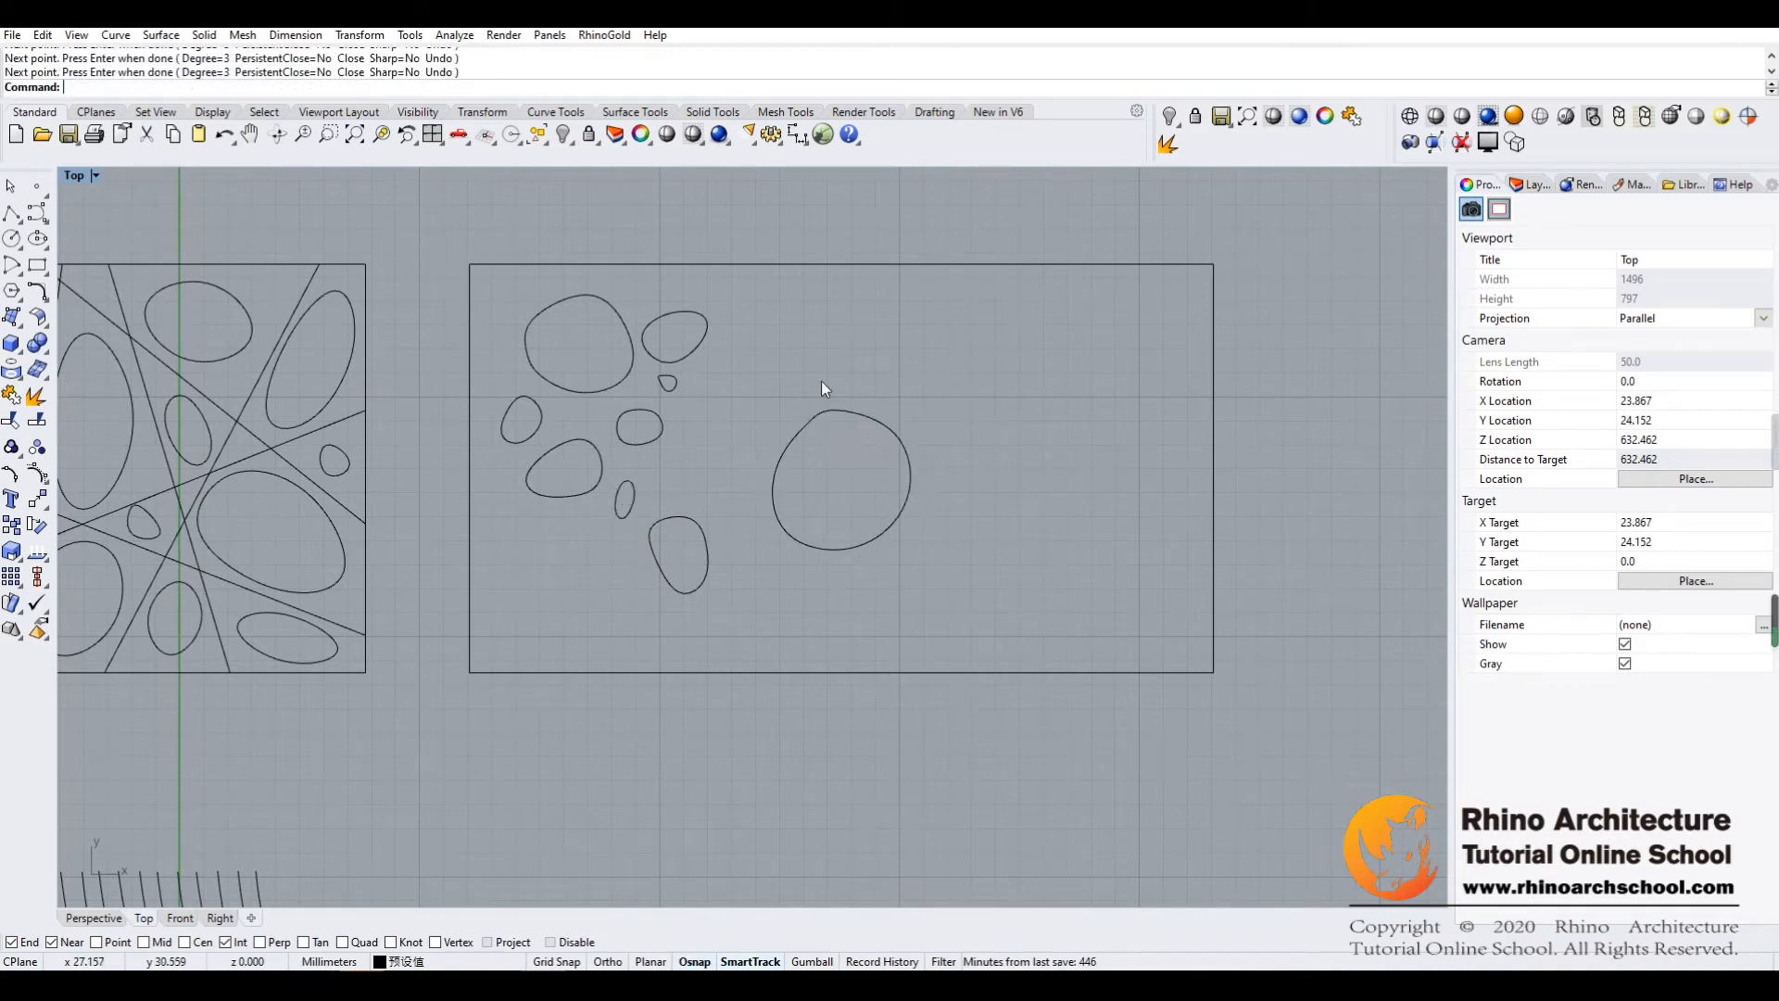
Draw a seven-point upright oval closed curve between the left group and the large central curve
{"action": "left_click", "coordinate": [743, 360]}
{"action": "left_click", "coordinate": [776, 369]}
{"action": "left_click", "coordinate": [771, 409]}
{"action": "left_click", "coordinate": [742, 444]}
{"action": "left_click", "coordinate": [714, 426]}
{"action": "left_click", "coordinate": [716, 386]}
{"action": "left_click", "coordinate": [743, 360]}
{"action": "mouse_move", "coordinate": [662, 607]}
{"action": "right_mouse_down"}
{"action": "mouse_move", "coordinate": [746, 628]}
{"action": "mouse_move", "coordinate": [640, 586]}
{"action": "right_mouse_up"}
{"action": "mouse_move", "coordinate": [710, 421]}
{"action": "right_mouse_down"}
{"action": "mouse_move", "coordinate": [687, 504]}
{"action": "mouse_move", "coordinate": [624, 481]}
{"action": "right_mouse_up"}
{"action": "left_click", "coordinate": [712, 448]}
{"action": "left_click", "coordinate": [588, 563]}
{"action": "right_click_drag", "start_coordinate": [637, 551], "coordinate": [704, 573]}
{"action": "left_click_drag", "start_coordinate": [791, 468], "coordinate": [993, 320]}
{"action": "left_click", "coordinate": [715, 537]}
{"action": "mouse_move", "coordinate": [715, 536]}
{"action": "right_mouse_down"}
{"action": "mouse_move", "coordinate": [812, 564]}
{"action": "mouse_move", "coordinate": [708, 554]}
{"action": "right_mouse_up"}
{"action": "key", "text": "Return"}
Draw a small slanted closed curve below the large central one, near the rectangle's bottom edge
{"action": "left_click", "coordinate": [809, 616]}
{"action": "left_click", "coordinate": [839, 660]}
{"action": "left_click", "coordinate": [807, 674]}
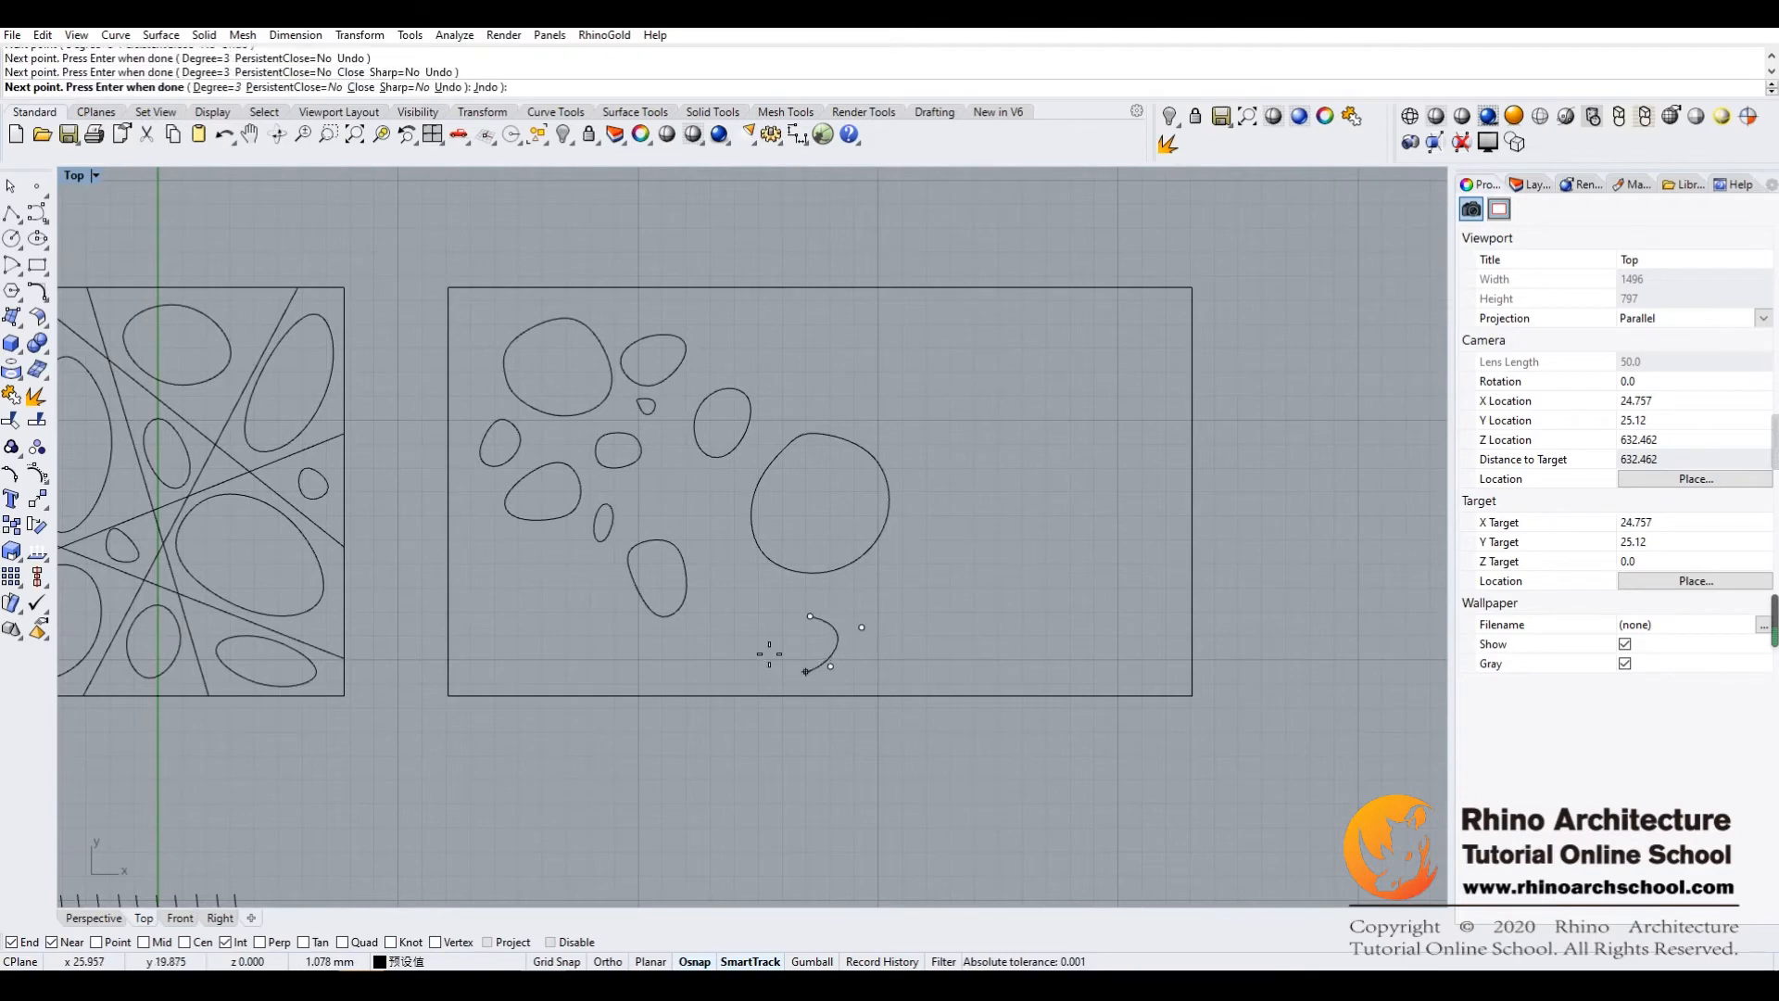
{"action": "left_click", "coordinate": [768, 653]}
{"action": "left_click", "coordinate": [810, 616]}
{"action": "key", "text": "Return"}
Draw a small closed curve left of the large central one, below the upright oval
{"action": "left_click", "coordinate": [724, 484]}
{"action": "left_click", "coordinate": [726, 516]}
{"action": "left_click", "coordinate": [691, 522]}
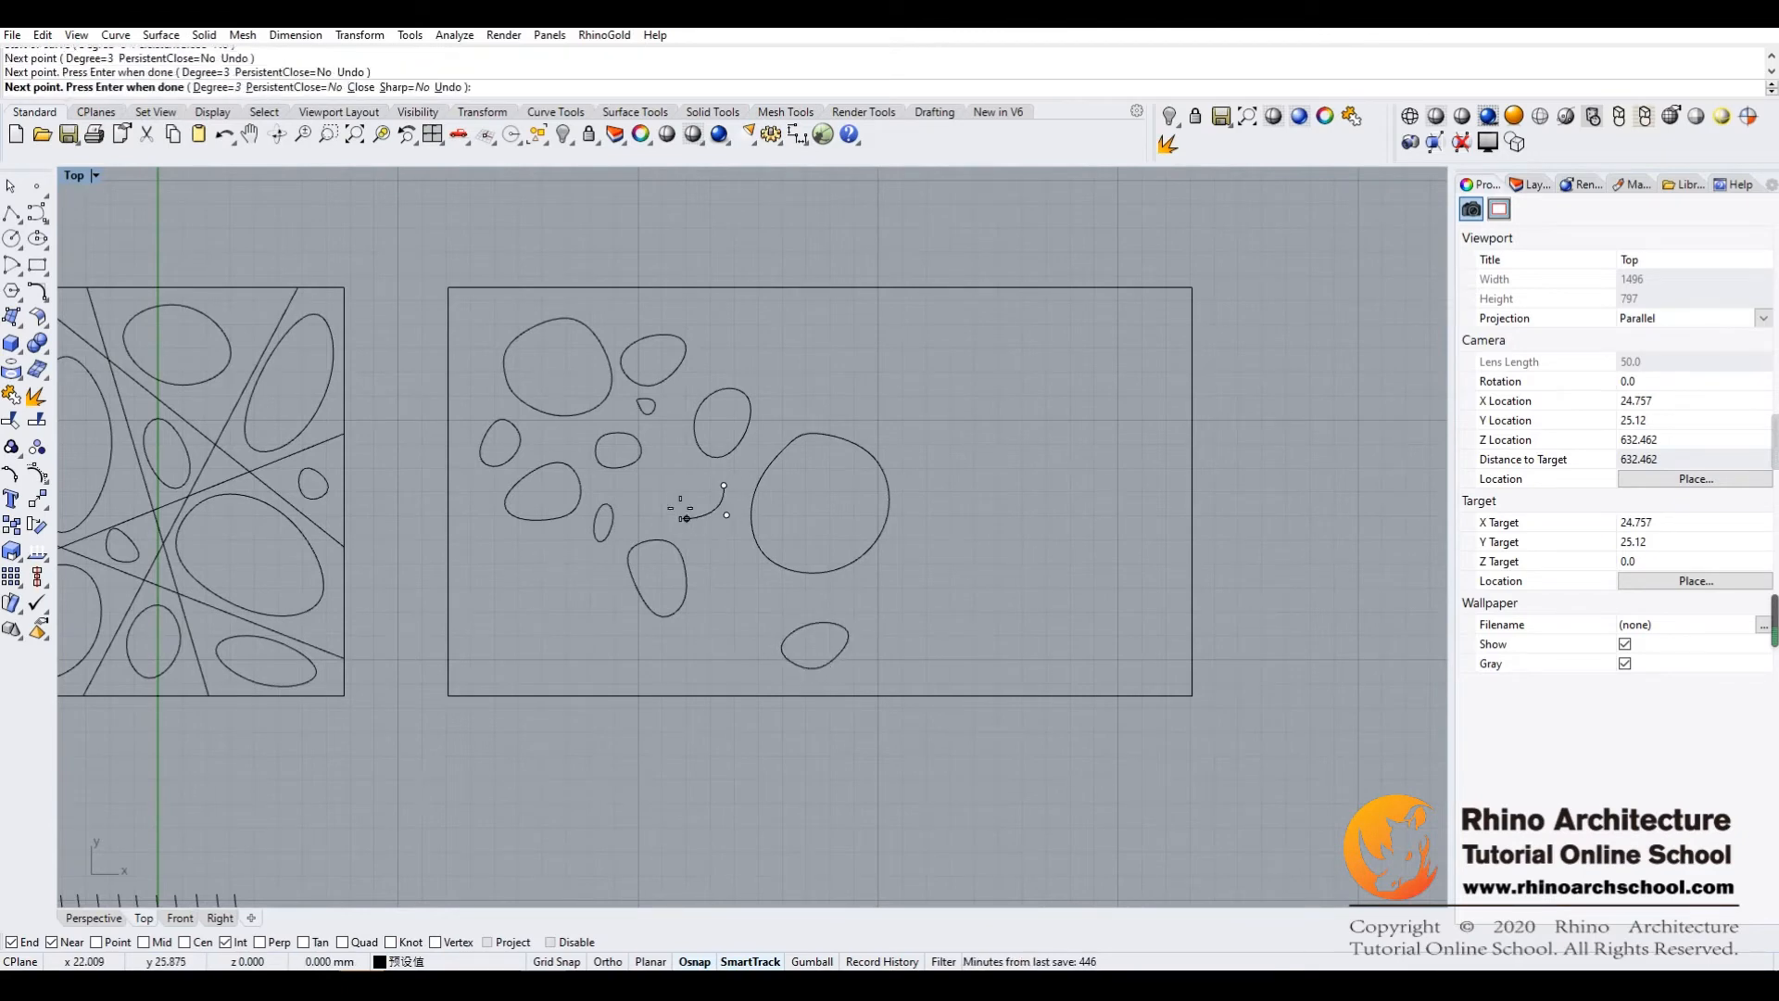
{"action": "left_click", "coordinate": [676, 491]}
{"action": "left_click", "coordinate": [711, 457]}
{"action": "left_click", "coordinate": [723, 484]}
Delete the closed curve in the upper-left cell of the rectangle divided by straight lines
{"action": "right_click_drag", "start_coordinate": [619, 731], "coordinate": [881, 639]}
{"action": "right_click_drag", "start_coordinate": [561, 600], "coordinate": [971, 609]}
{"action": "right_click_drag", "start_coordinate": [371, 475], "coordinate": [533, 478]}
{"action": "right_click_drag", "start_coordinate": [494, 414], "coordinate": [608, 435]}
{"action": "scroll", "coordinate": [609, 435], "scroll_direction": "up", "scroll_amount": 8}
{"action": "scroll", "coordinate": [608, 435], "scroll_direction": "down", "scroll_amount": 8}
{"action": "scroll", "coordinate": [609, 435], "scroll_direction": "up", "scroll_amount": 5}
{"action": "scroll", "coordinate": [615, 444], "scroll_direction": "down", "scroll_amount": 5}
{"action": "left_click", "coordinate": [583, 451]}
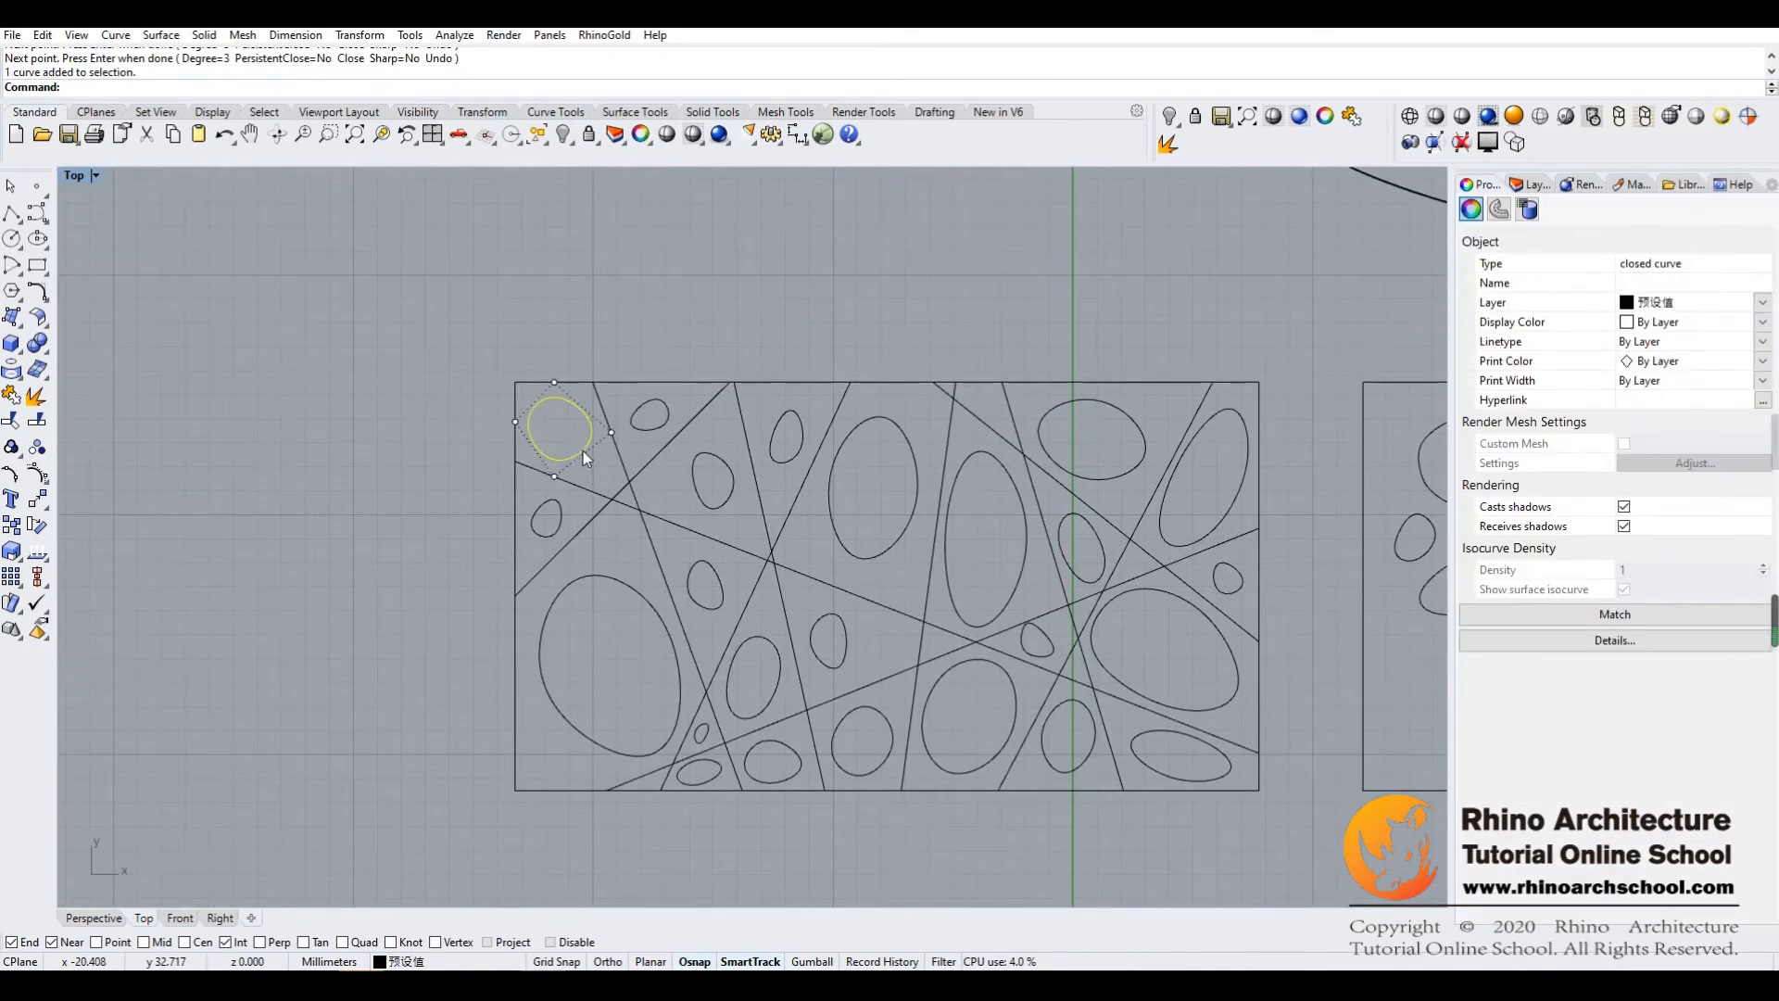
{"action": "key", "text": "Delete"}
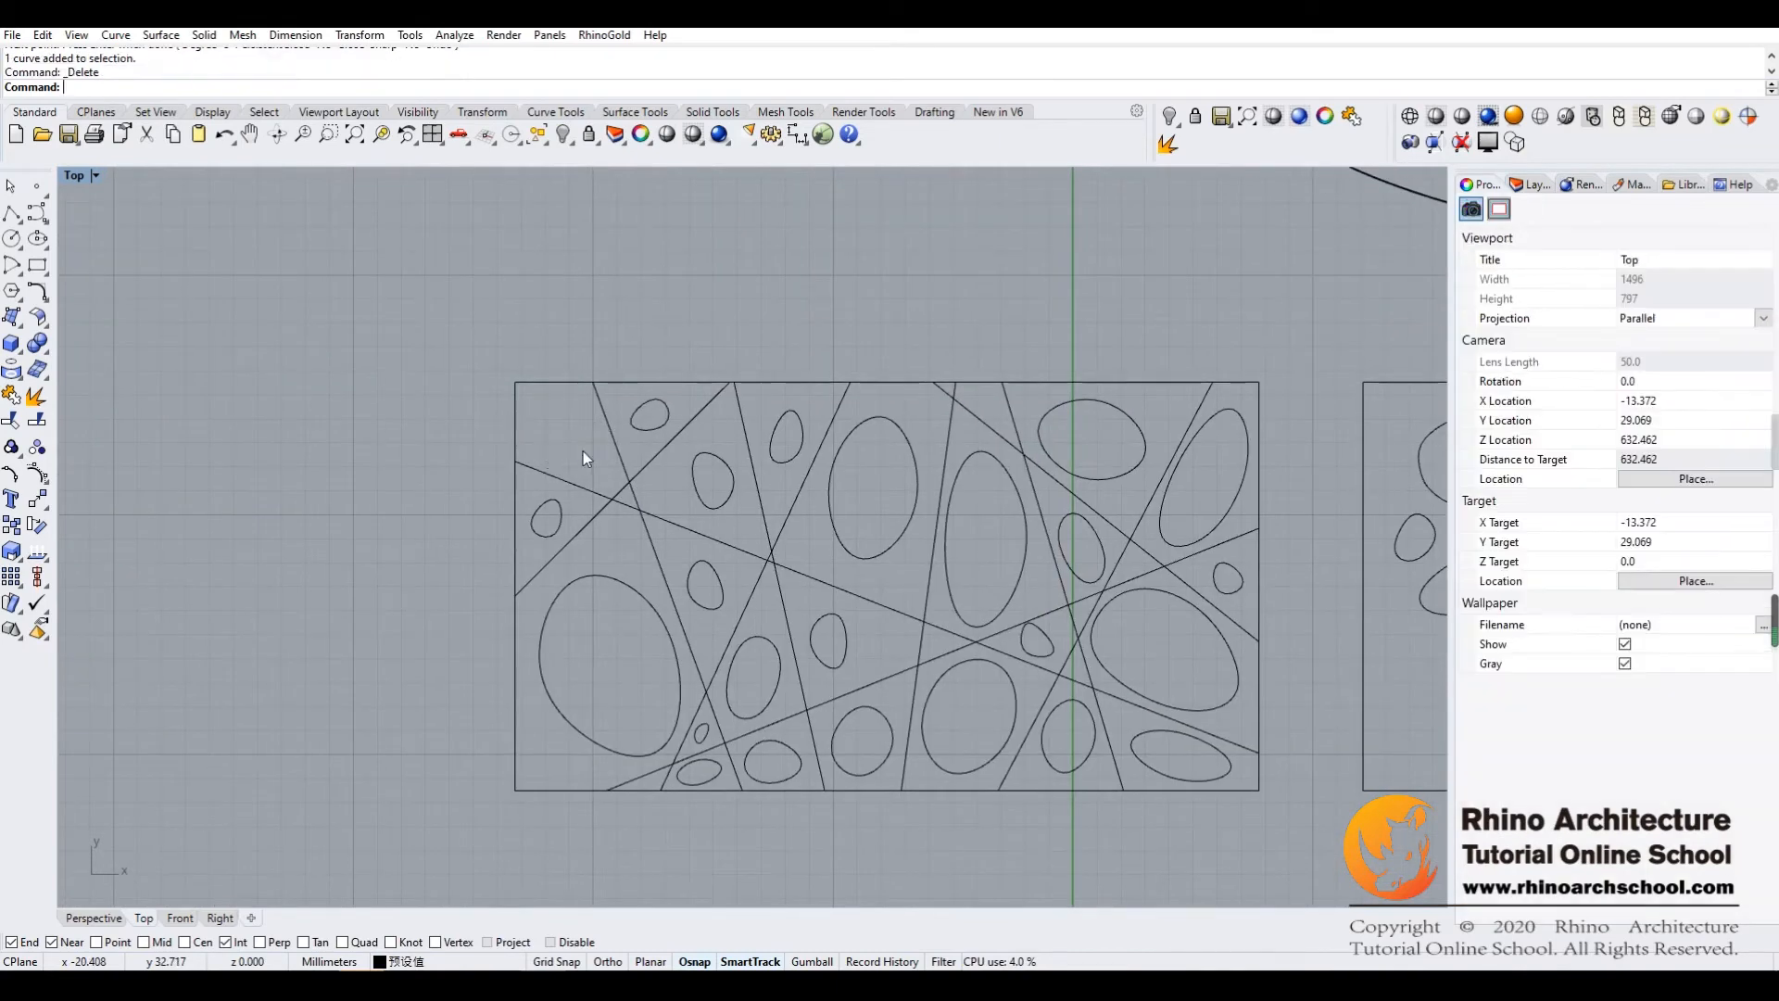
Enable the Mid snap and draw a closed curve whose control points lie on the upper-left cell's boundary lines
{"action": "left_click", "coordinate": [37, 213]}
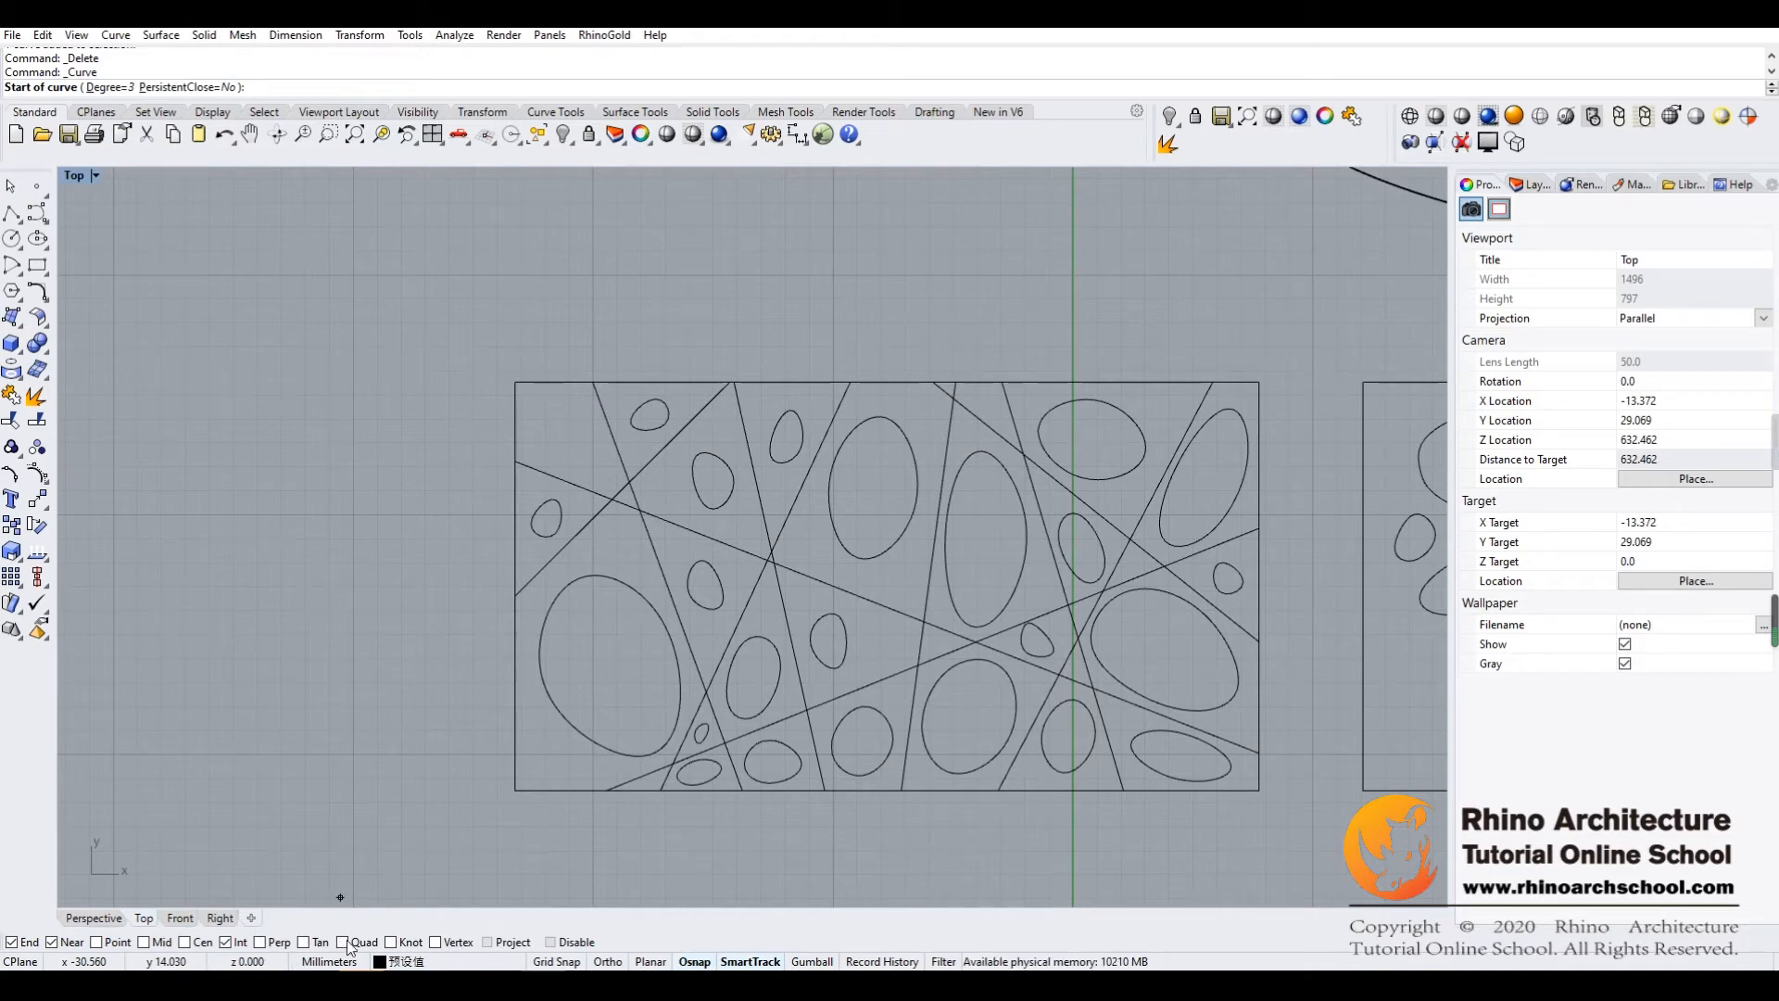
{"action": "left_click", "coordinate": [554, 381]}
{"action": "left_click", "coordinate": [611, 432]}
{"action": "left_click", "coordinate": [620, 490]}
{"action": "left_click", "coordinate": [554, 475]}
{"action": "left_click", "coordinate": [512, 423]}
{"action": "key", "text": "Return"}
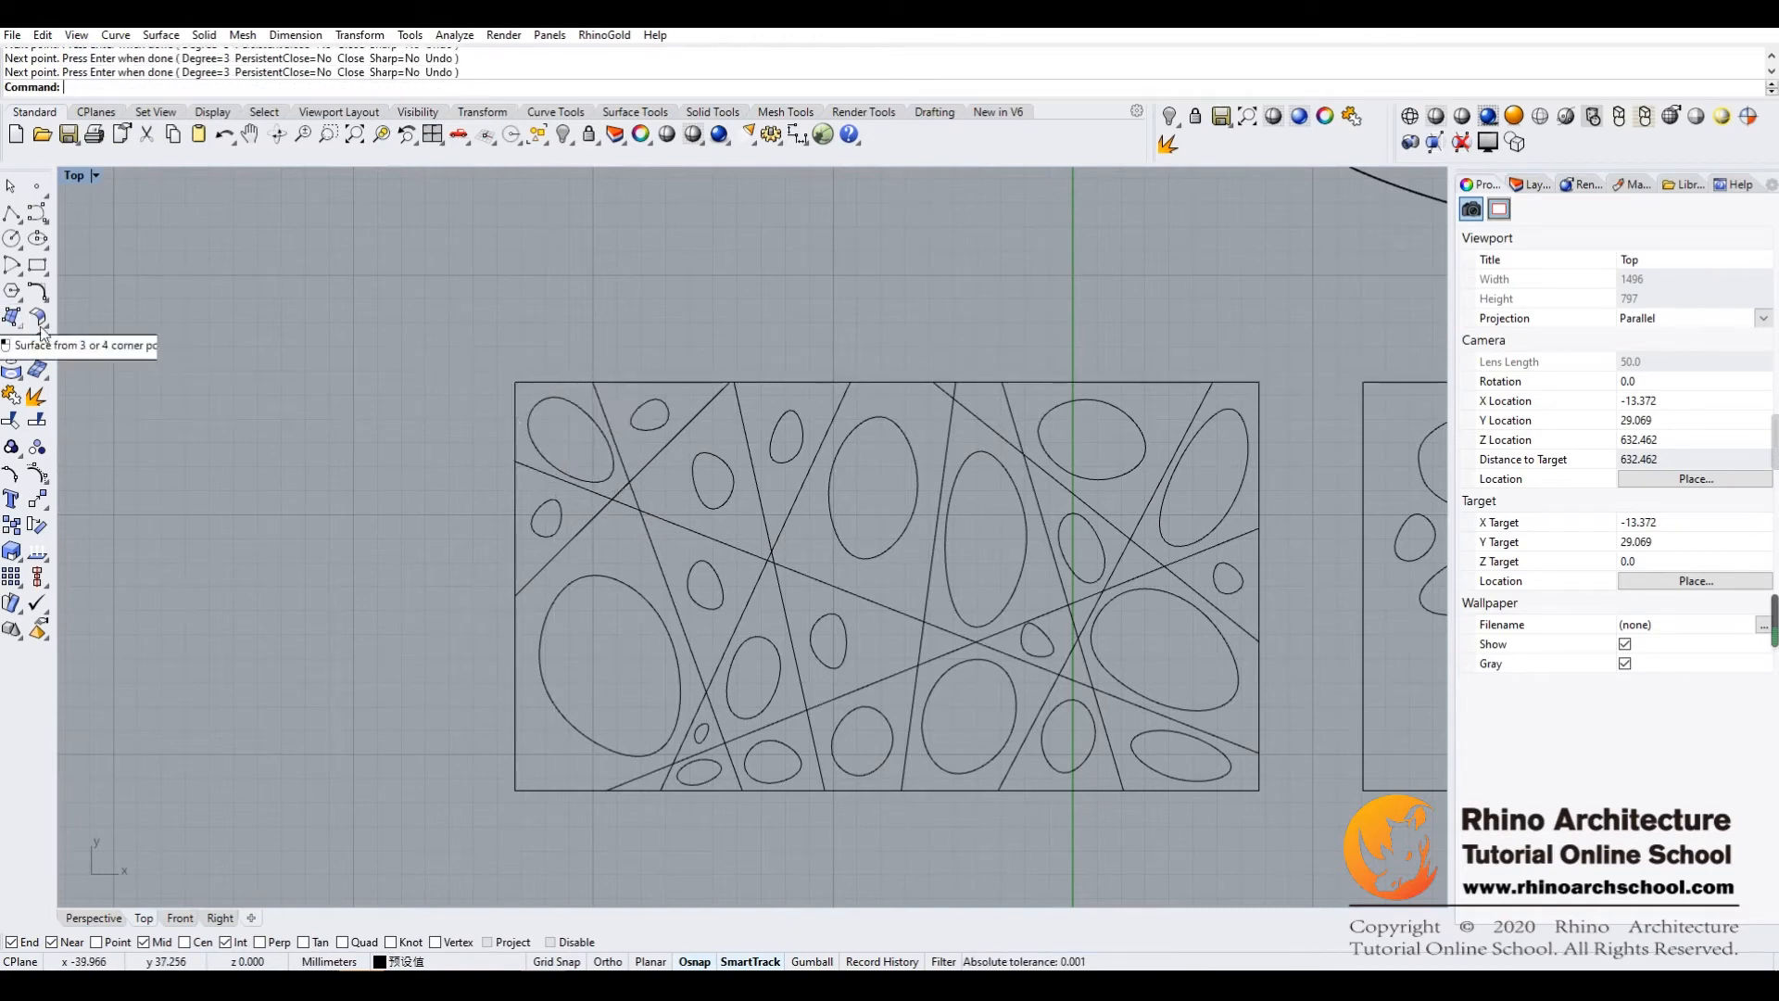
Cancel the restarted curve and delete the small oval in the cell right of the long upper-left diagonal
{"action": "right_click_drag", "start_coordinate": [941, 503], "coordinate": [868, 479]}
{"action": "key", "text": "Return"}
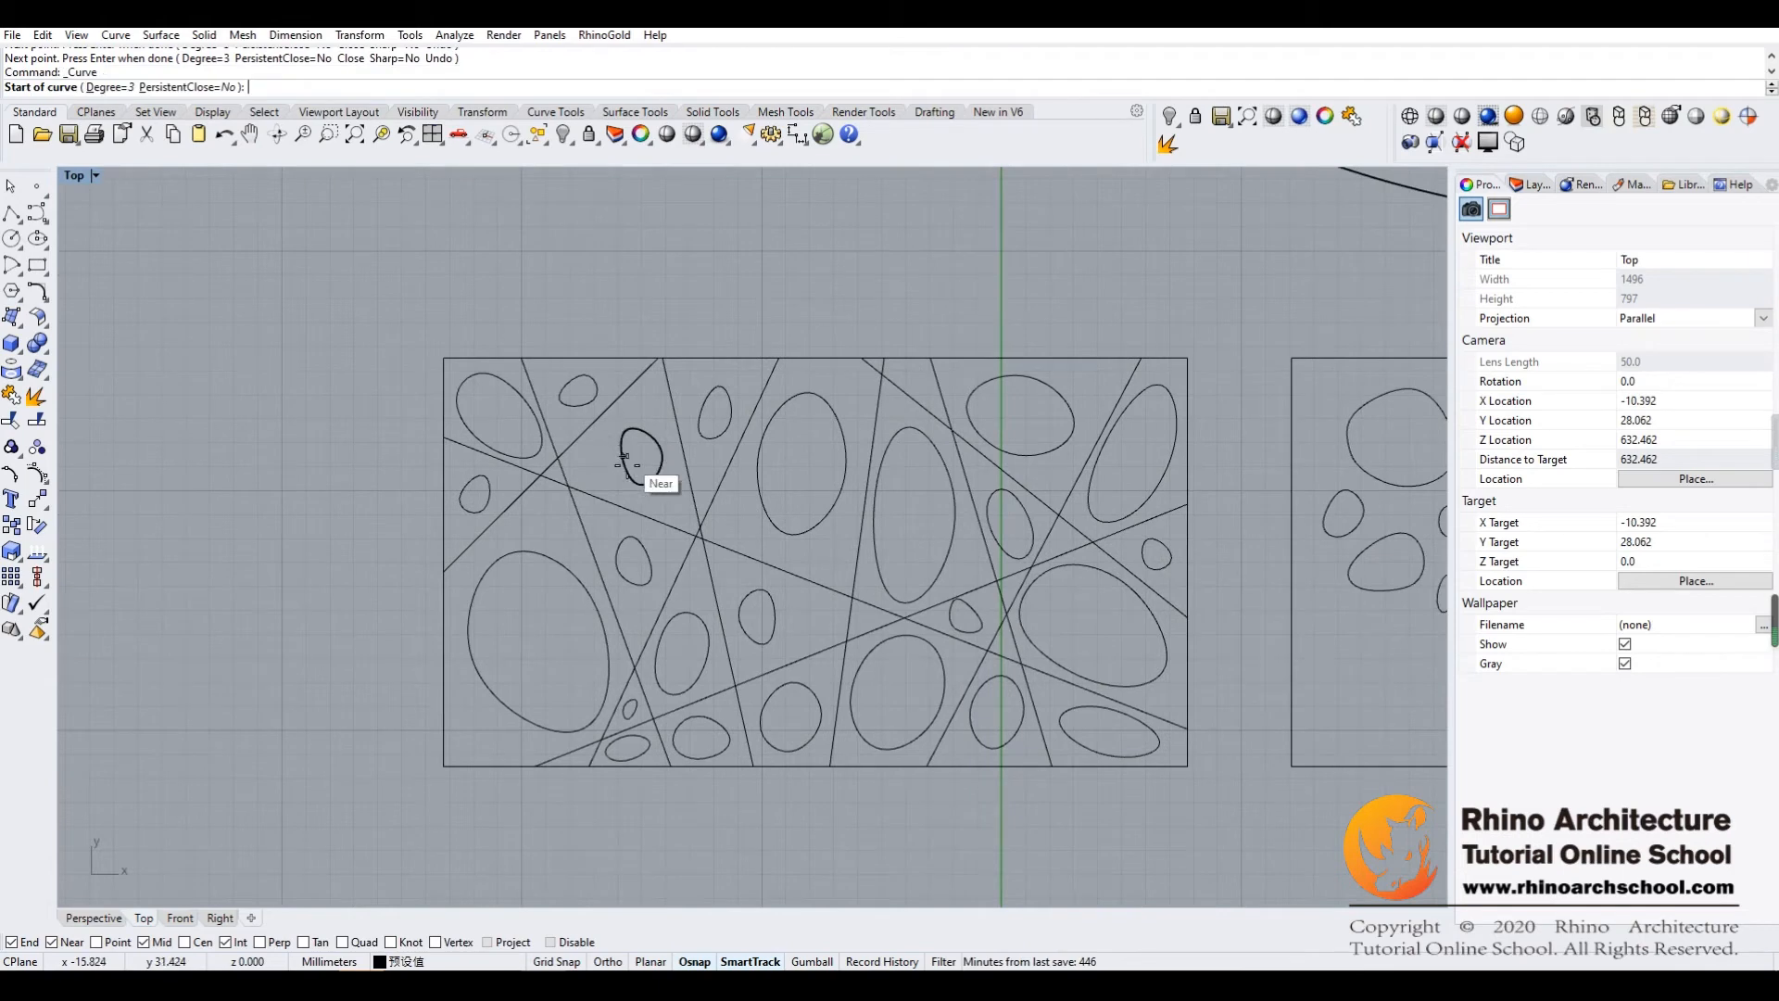
{"action": "key", "text": "Escape"}
{"action": "left_click", "coordinate": [10, 186]}
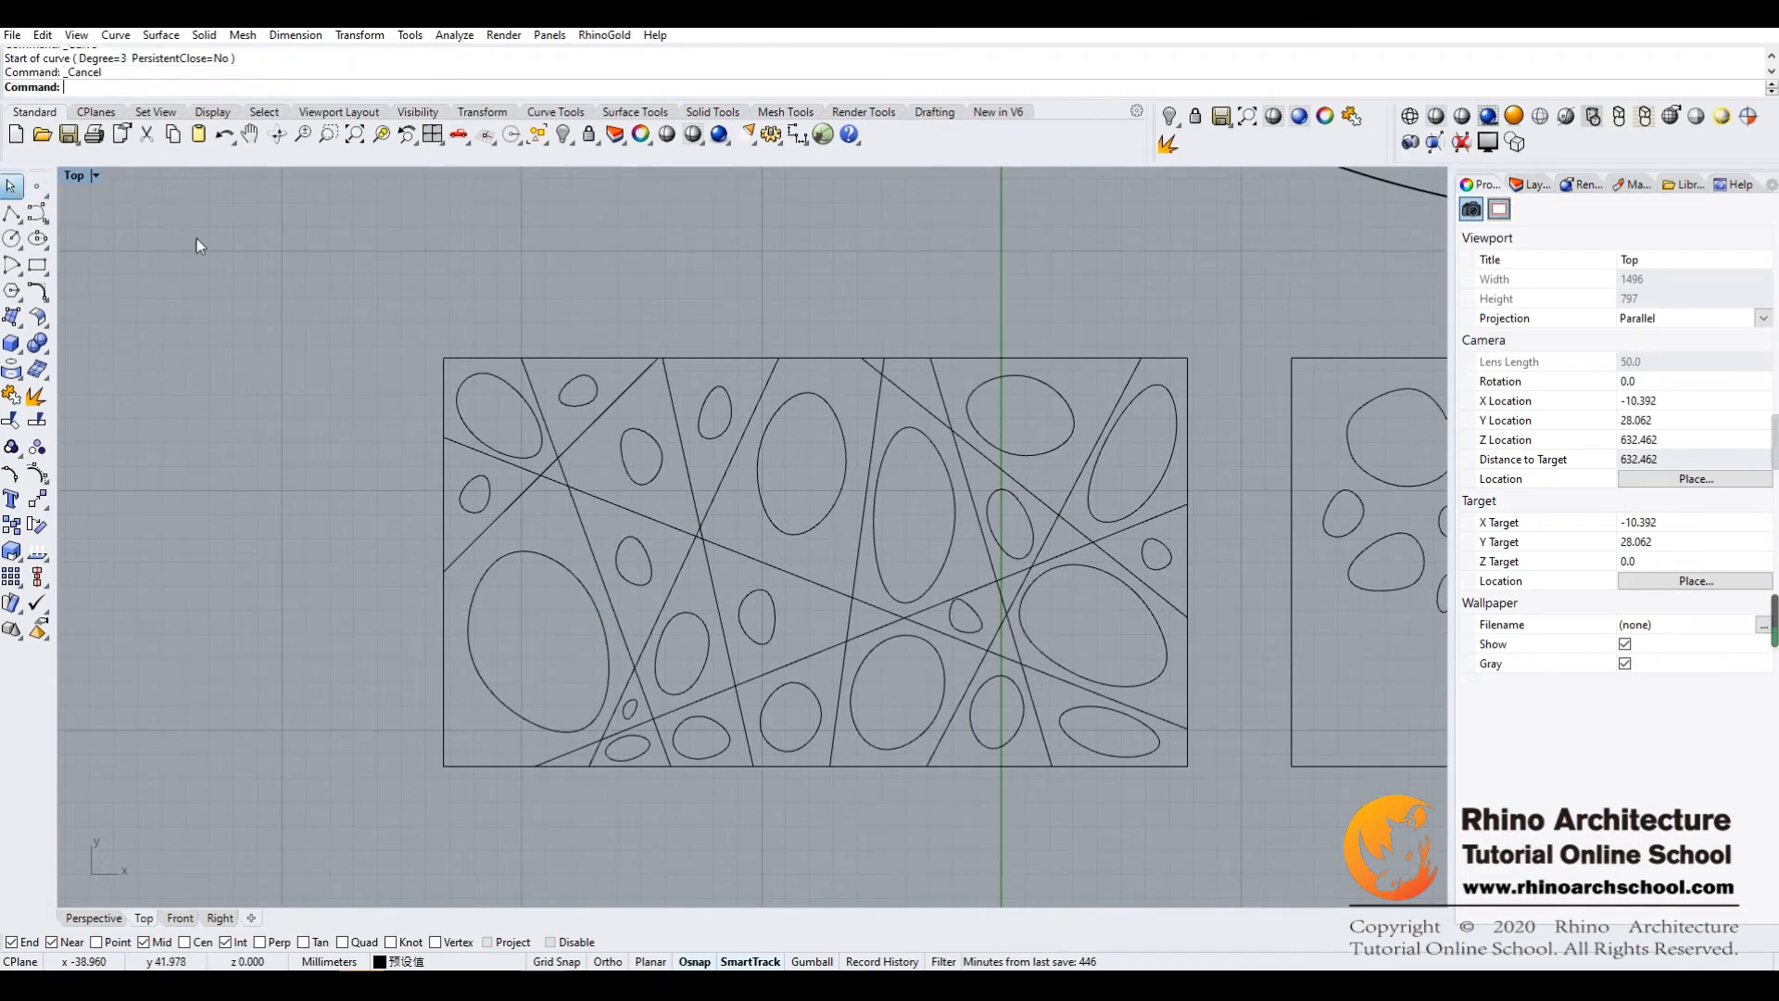
{"action": "left_click", "coordinate": [622, 450]}
{"action": "key", "text": "Delete"}
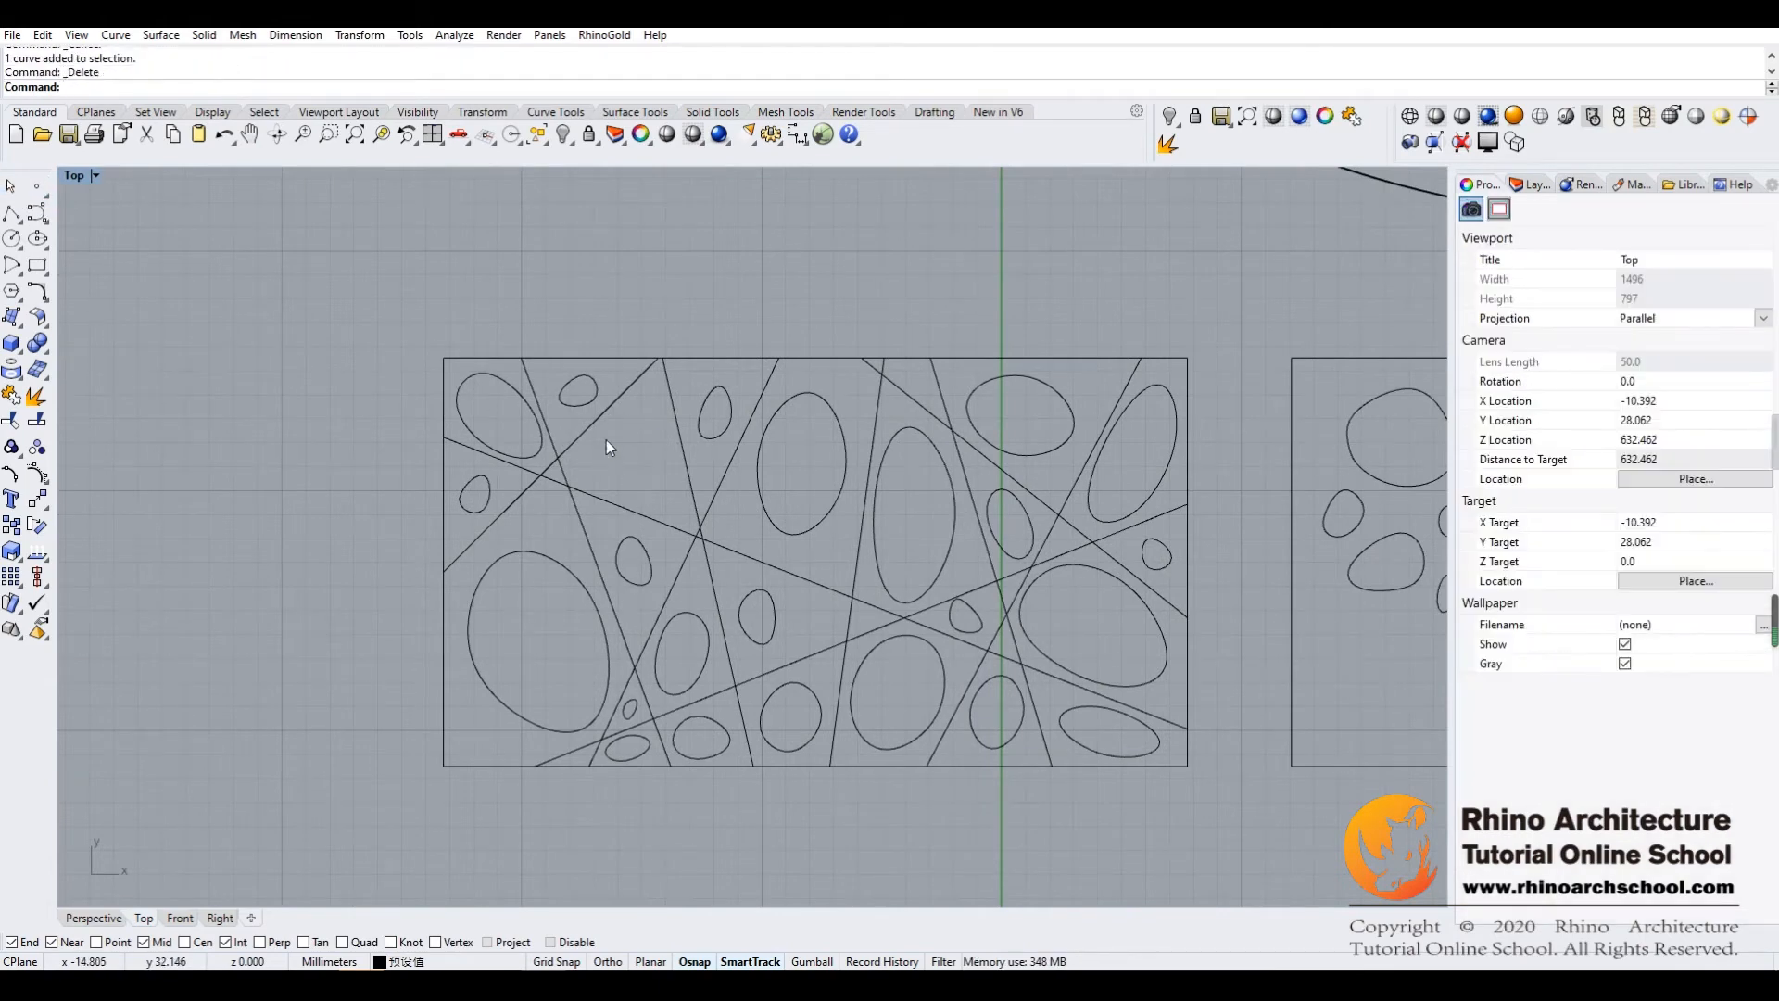
Redraw the emptied cell's closed curve with control points snapped to the midpoints and intersections of its boundary lines
{"action": "left_click", "coordinate": [37, 212]}
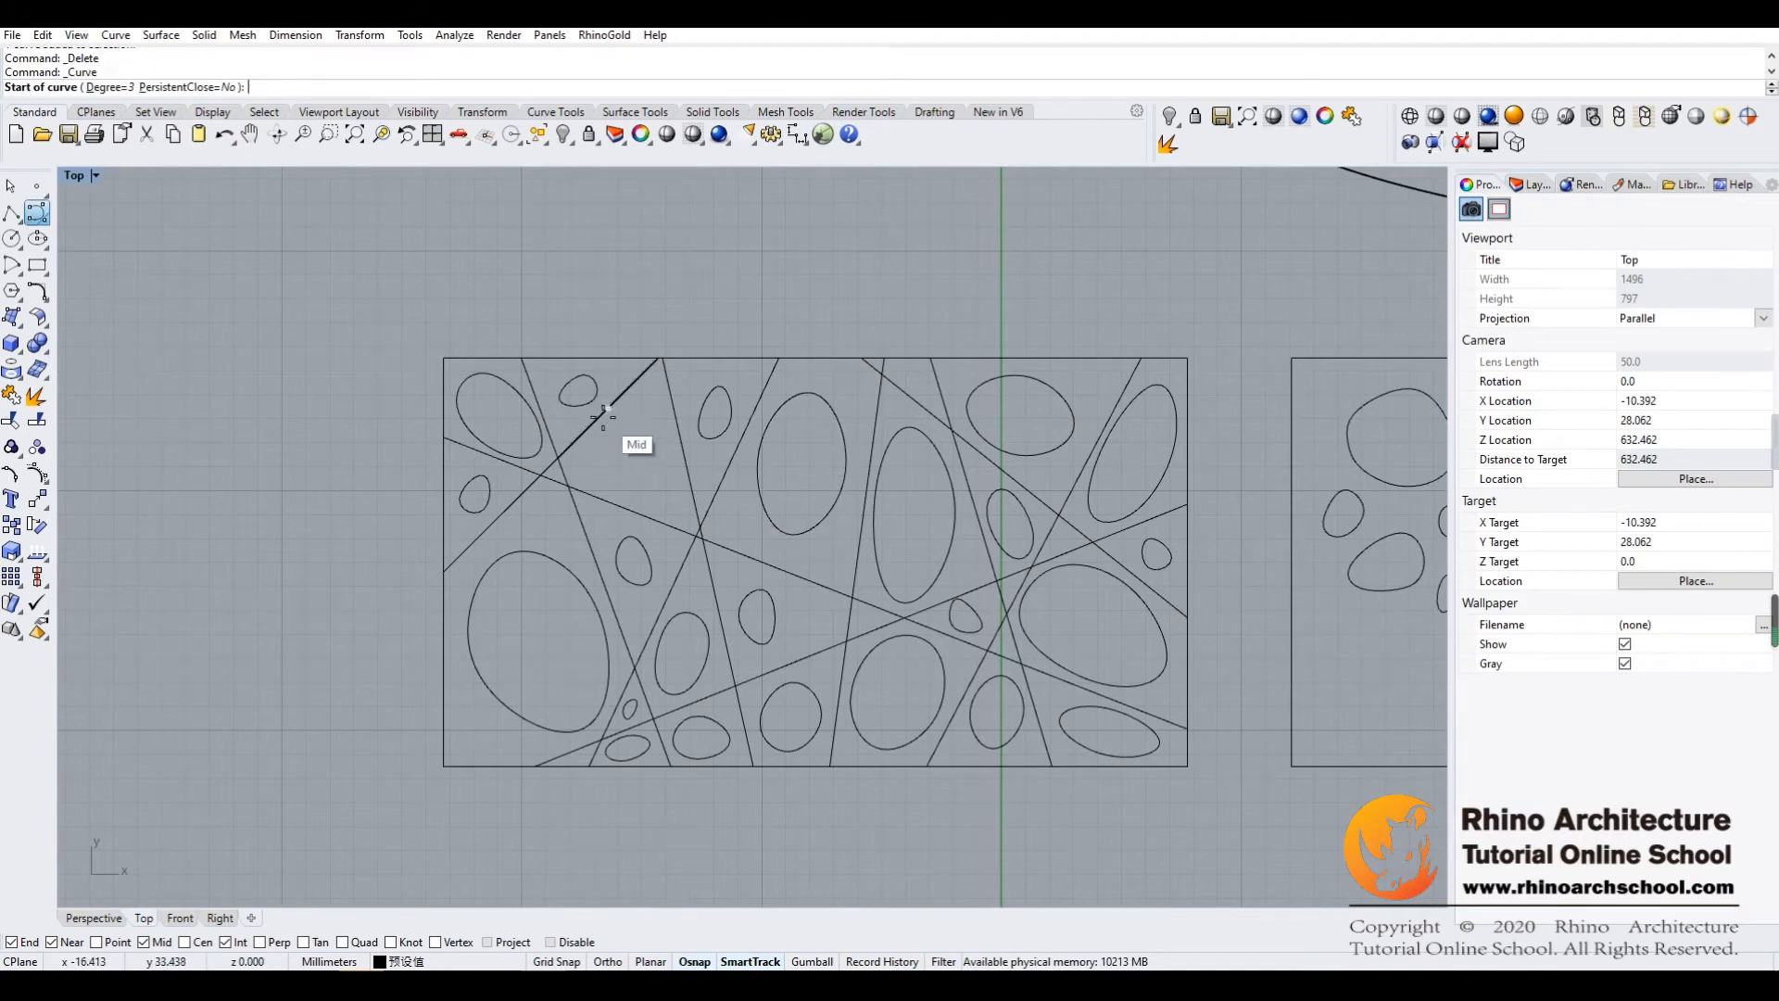
{"action": "left_click", "coordinate": [604, 413]}
{"action": "left_click", "coordinate": [682, 444]}
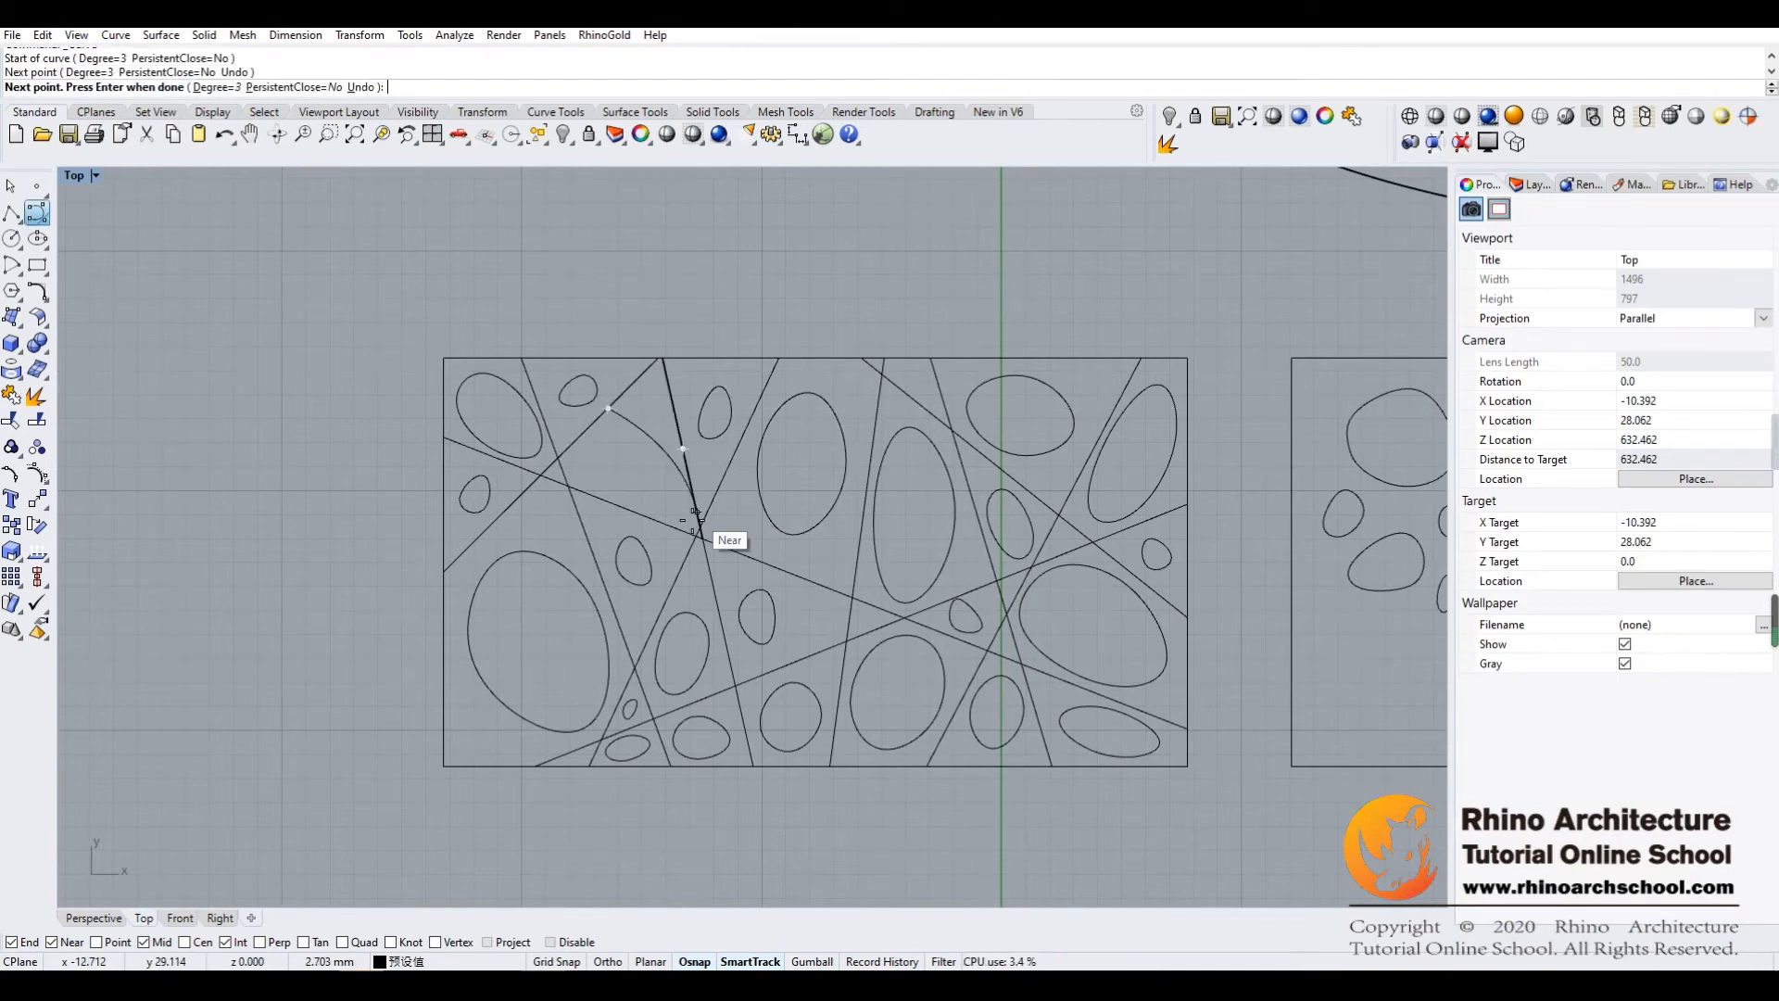
{"action": "scroll", "coordinate": [702, 532], "scroll_direction": "up", "scroll_amount": 5}
{"action": "scroll", "coordinate": [701, 532], "scroll_direction": "up", "scroll_amount": 4}
{"action": "left_click", "coordinate": [498, 519]}
{"action": "scroll", "coordinate": [193, 540], "scroll_direction": "down", "scroll_amount": 8}
{"action": "right_click_drag", "start_coordinate": [284, 541], "coordinate": [901, 554]}
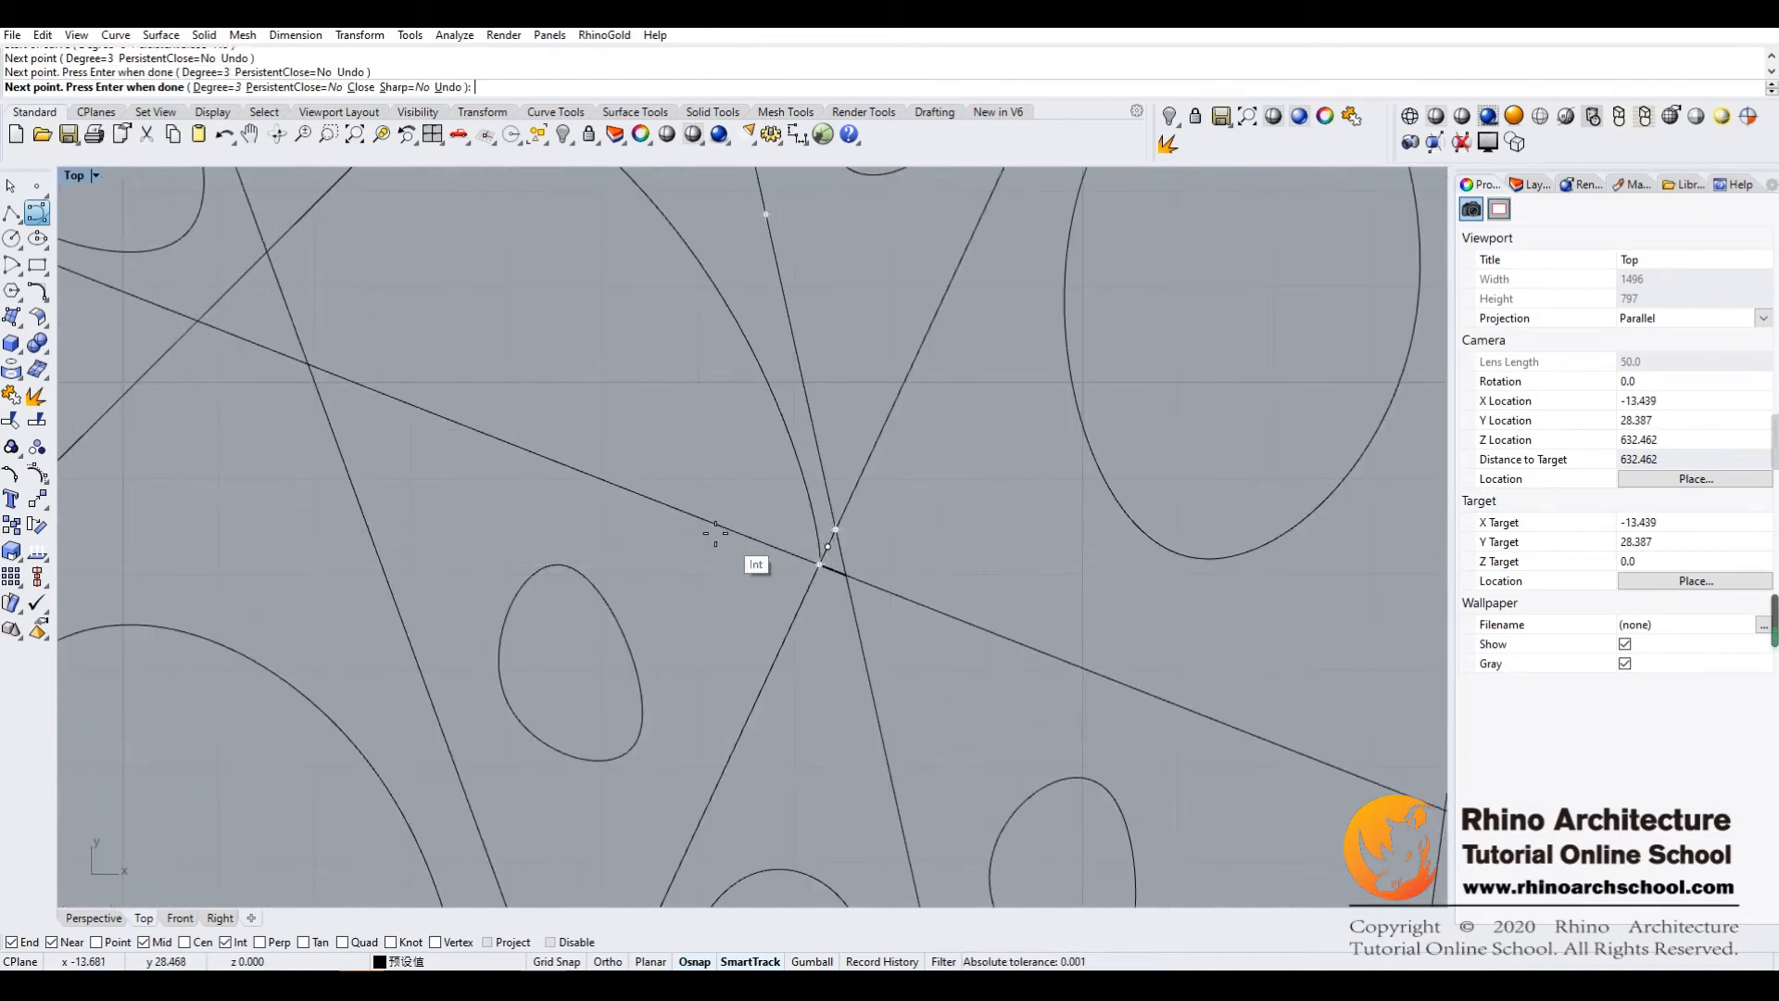
{"action": "left_click", "coordinate": [563, 463]}
{"action": "right_click_drag", "start_coordinate": [367, 305], "coordinate": [529, 425]}
{"action": "left_click", "coordinate": [448, 431]}
{"action": "left_click", "coordinate": [631, 183]}
Examine how the redrawn closed curve fits inside its cell and against the surrounding pattern
{"action": "scroll", "coordinate": [752, 386], "scroll_direction": "down", "scroll_amount": 8}
{"action": "scroll", "coordinate": [752, 386], "scroll_direction": "up", "scroll_amount": 8}
{"action": "right_click_drag", "start_coordinate": [661, 375], "coordinate": [720, 525]}
{"action": "scroll", "coordinate": [720, 525], "scroll_direction": "down", "scroll_amount": 4}
{"action": "scroll", "coordinate": [609, 458], "scroll_direction": "up", "scroll_amount": 5}
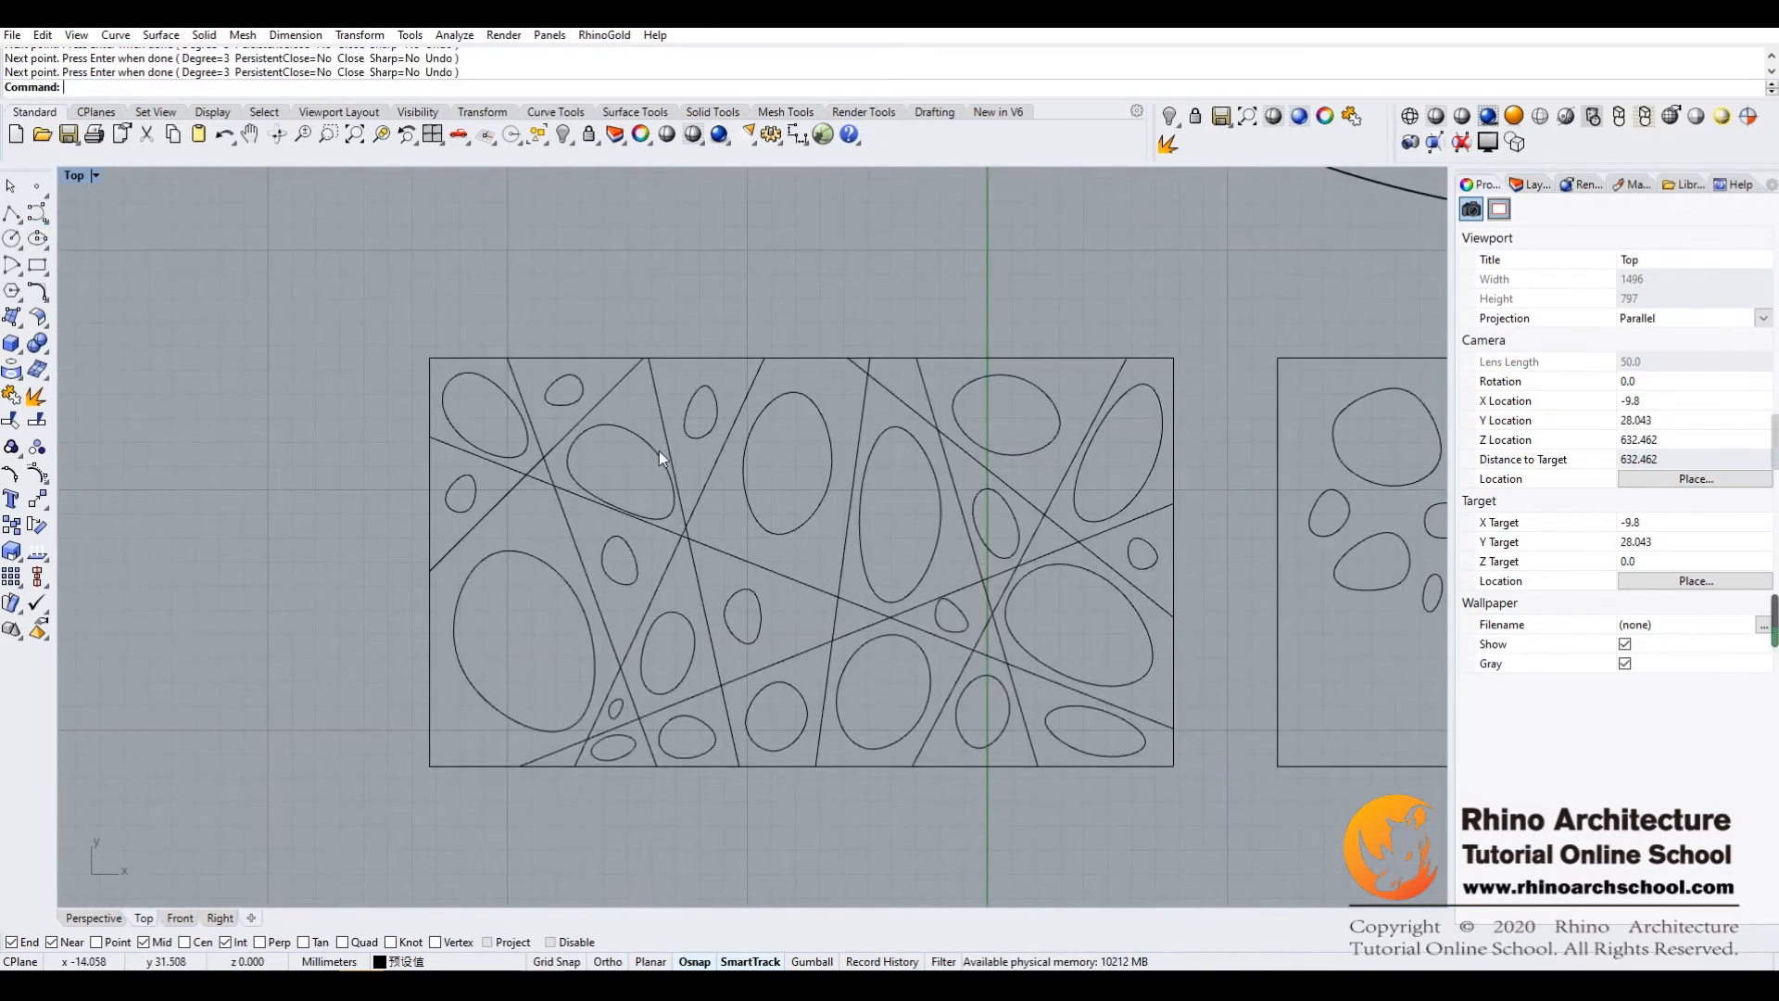
{"action": "scroll", "coordinate": [656, 419], "scroll_direction": "down", "scroll_amount": 5}
{"action": "scroll", "coordinate": [615, 448], "scroll_direction": "up", "scroll_amount": 5}
{"action": "scroll", "coordinate": [615, 448], "scroll_direction": "down", "scroll_amount": 5}
{"action": "scroll", "coordinate": [616, 449], "scroll_direction": "up", "scroll_amount": 5}
{"action": "scroll", "coordinate": [616, 445], "scroll_direction": "down", "scroll_amount": 5}
{"action": "scroll", "coordinate": [771, 461], "scroll_direction": "up", "scroll_amount": 5}
Compare the small oval in the narrow triangular cell with the larger closed curves in the neighbouring cells
{"action": "right_click_drag", "start_coordinate": [771, 461], "coordinate": [696, 534]}
{"action": "left_click_drag", "start_coordinate": [813, 310], "coordinate": [649, 532]}
{"action": "left_click", "coordinate": [647, 326]}
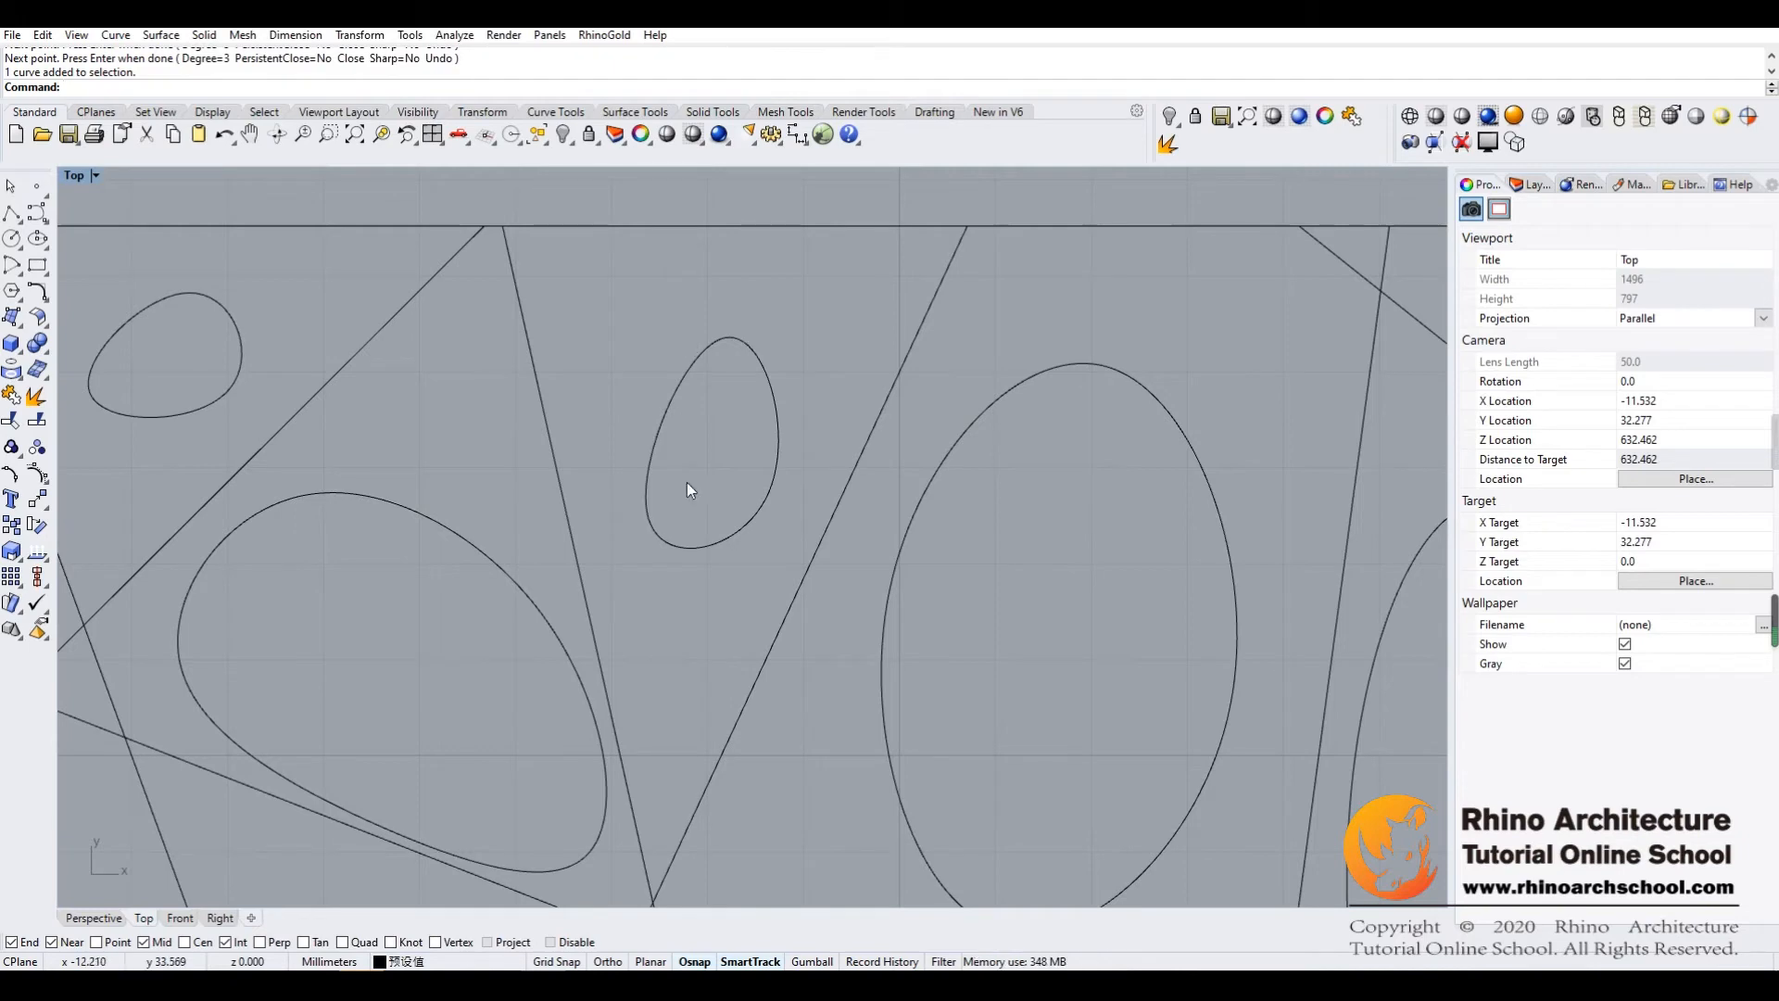
{"action": "scroll", "coordinate": [799, 471], "scroll_direction": "down", "scroll_amount": 6}
{"action": "scroll", "coordinate": [809, 485], "scroll_direction": "up", "scroll_amount": 5}
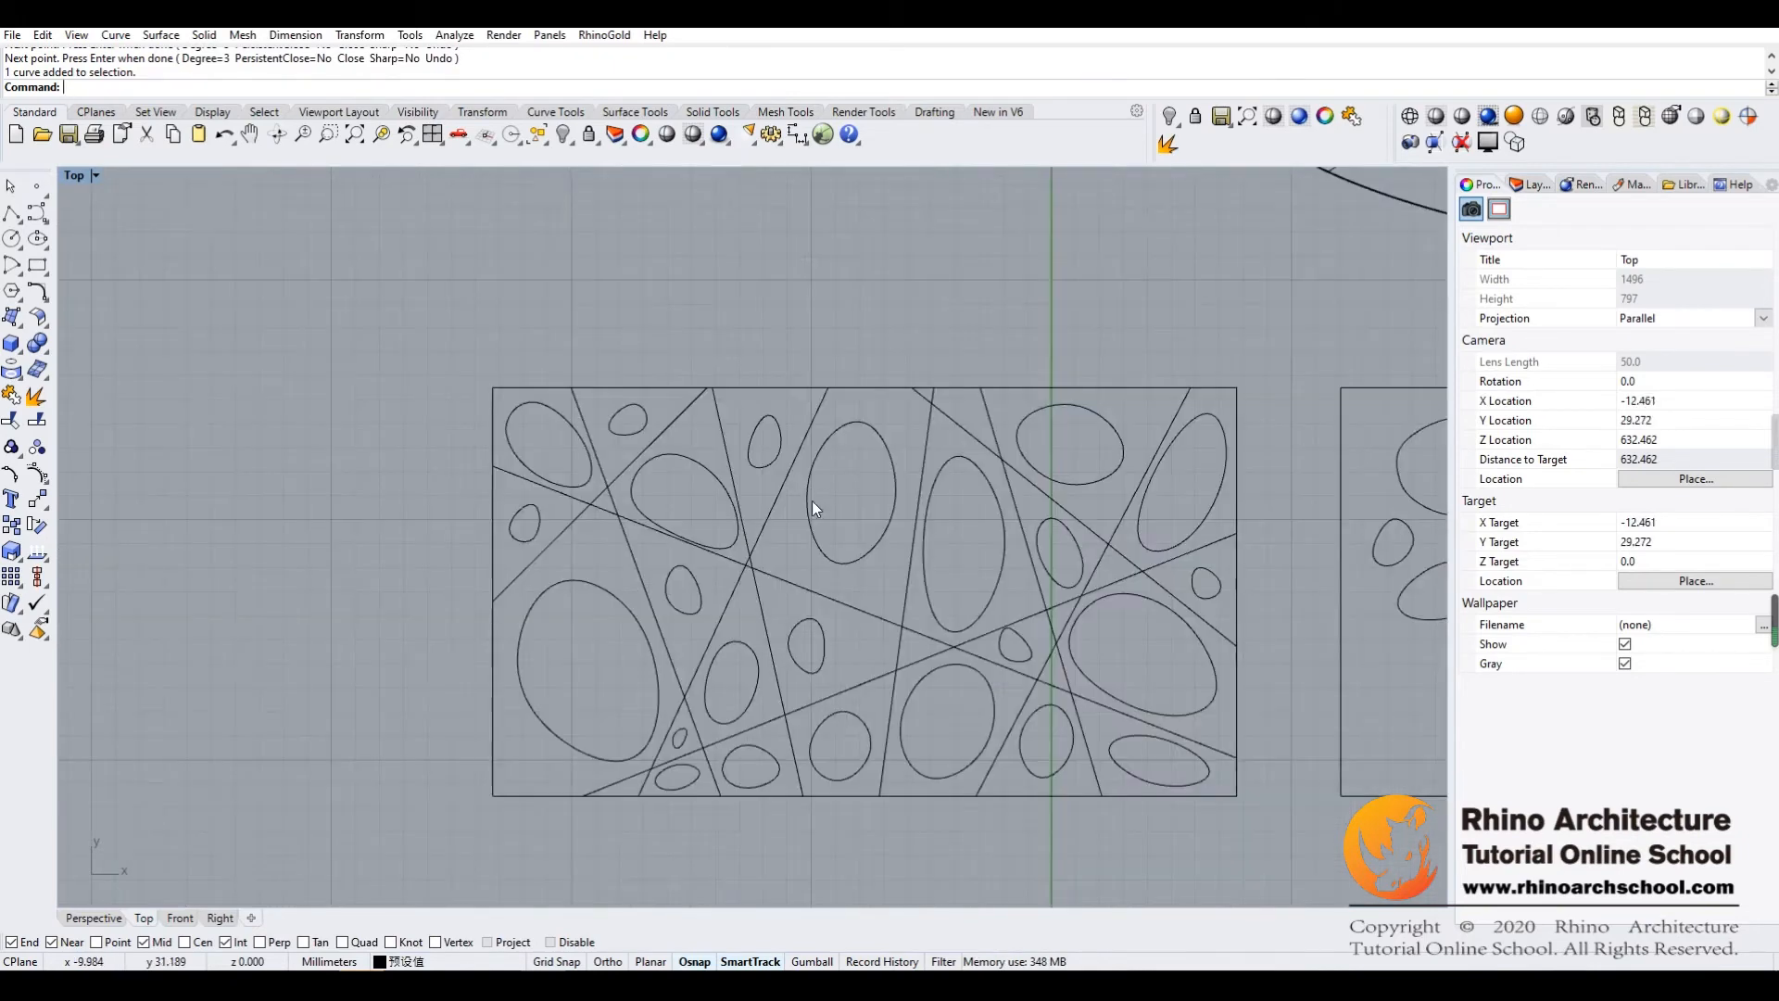
{"action": "scroll", "coordinate": [726, 527], "scroll_direction": "up", "scroll_amount": 6}
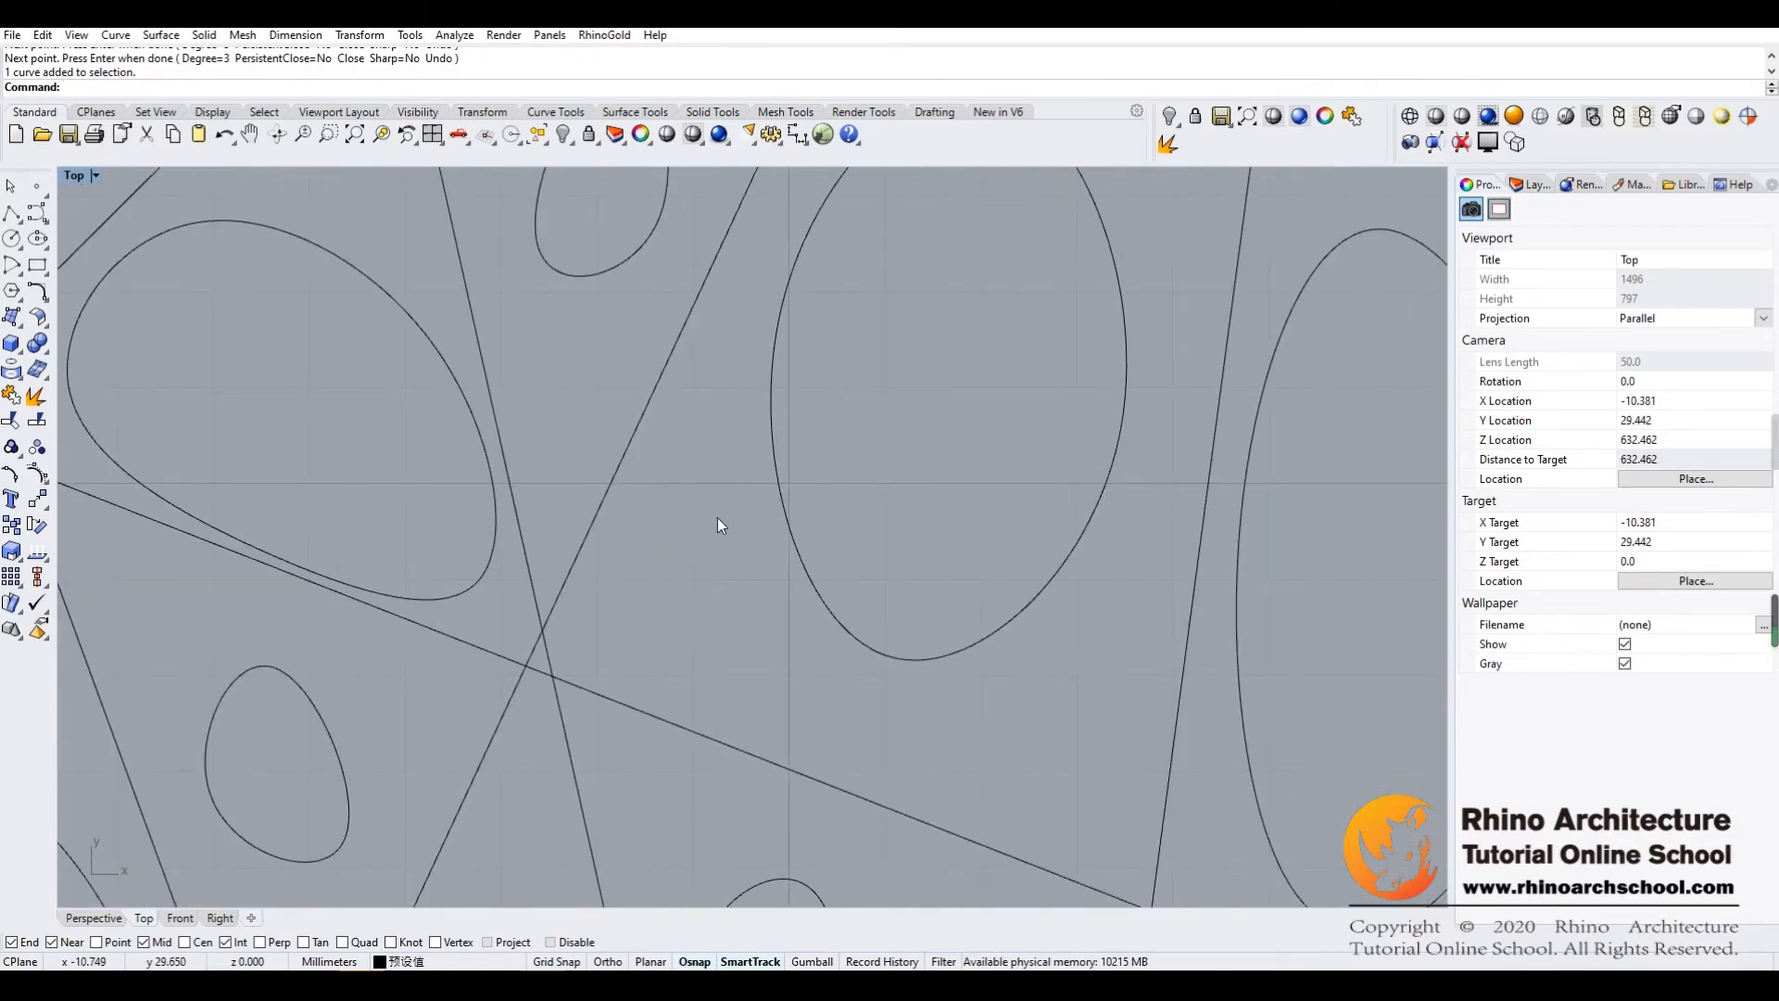
{"action": "scroll", "coordinate": [843, 541], "scroll_direction": "down", "scroll_amount": 6}
{"action": "scroll", "coordinate": [858, 552], "scroll_direction": "up", "scroll_amount": 6}
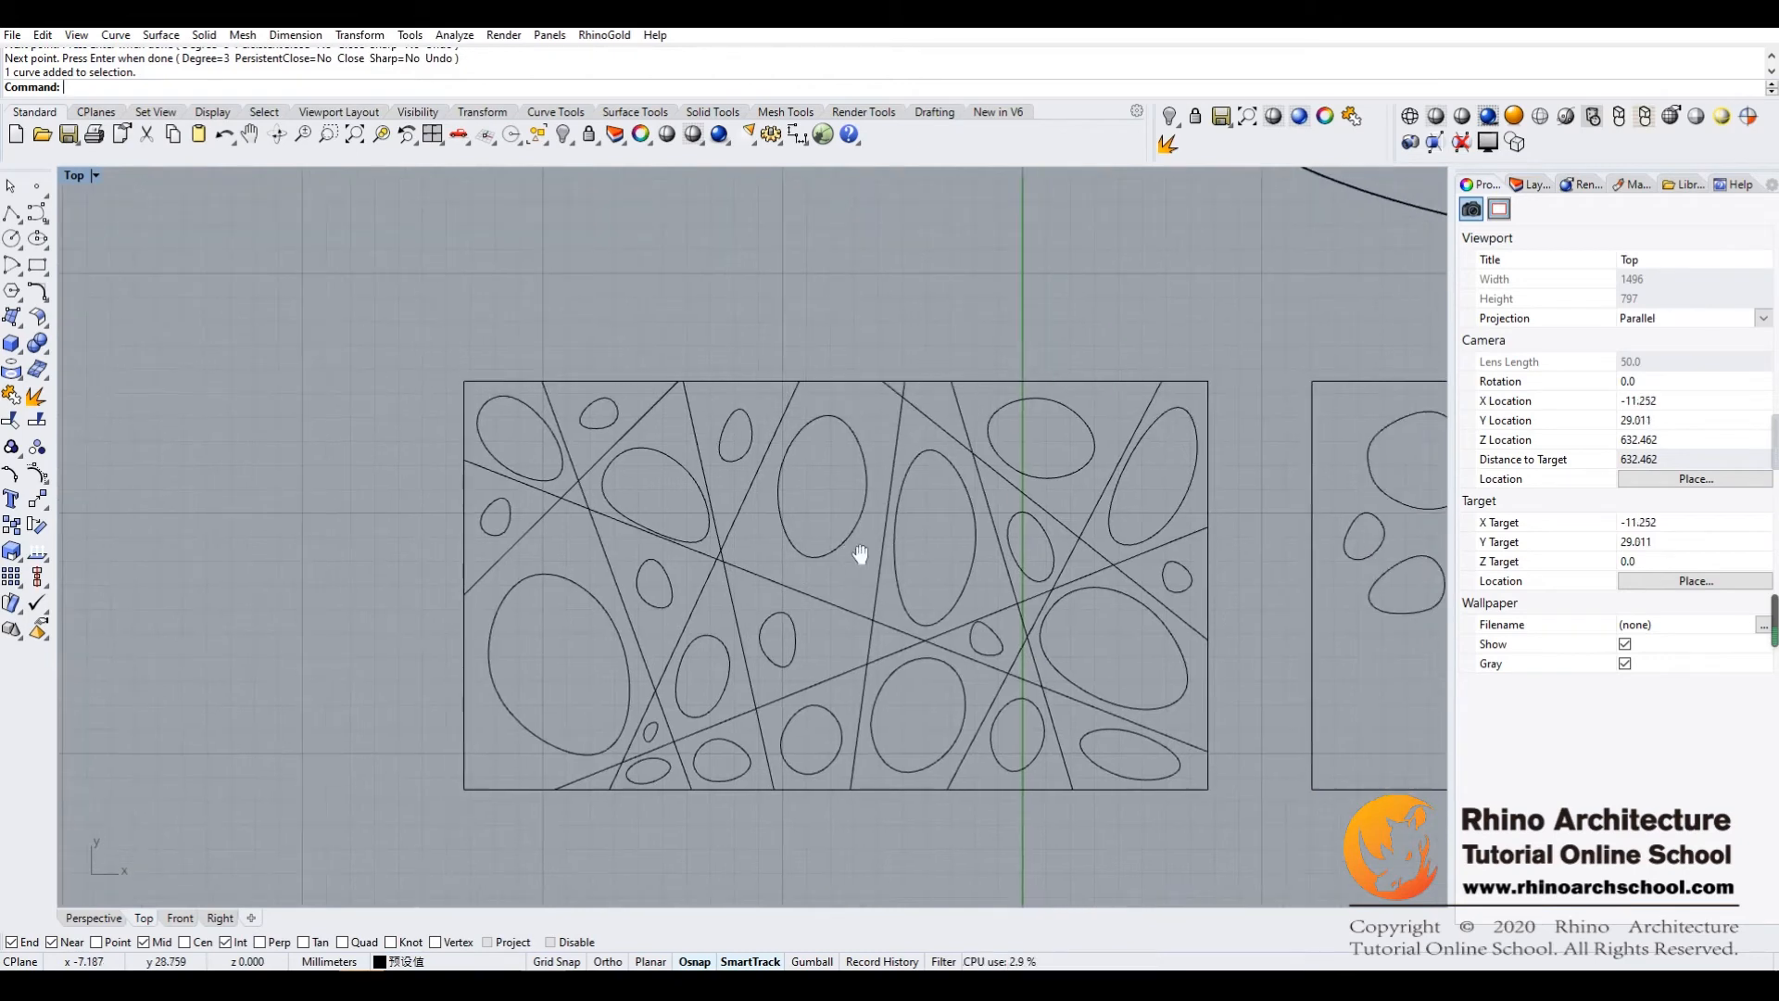
{"action": "scroll", "coordinate": [738, 549], "scroll_direction": "down", "scroll_amount": 4}
Show the dome surface in a maximized Perspective view and inspect it up close
{"action": "right_click_drag", "start_coordinate": [740, 543], "coordinate": [649, 500]}
{"action": "right_click_drag", "start_coordinate": [1001, 392], "coordinate": [718, 650]}
{"action": "right_click_drag", "start_coordinate": [864, 433], "coordinate": [782, 492]}
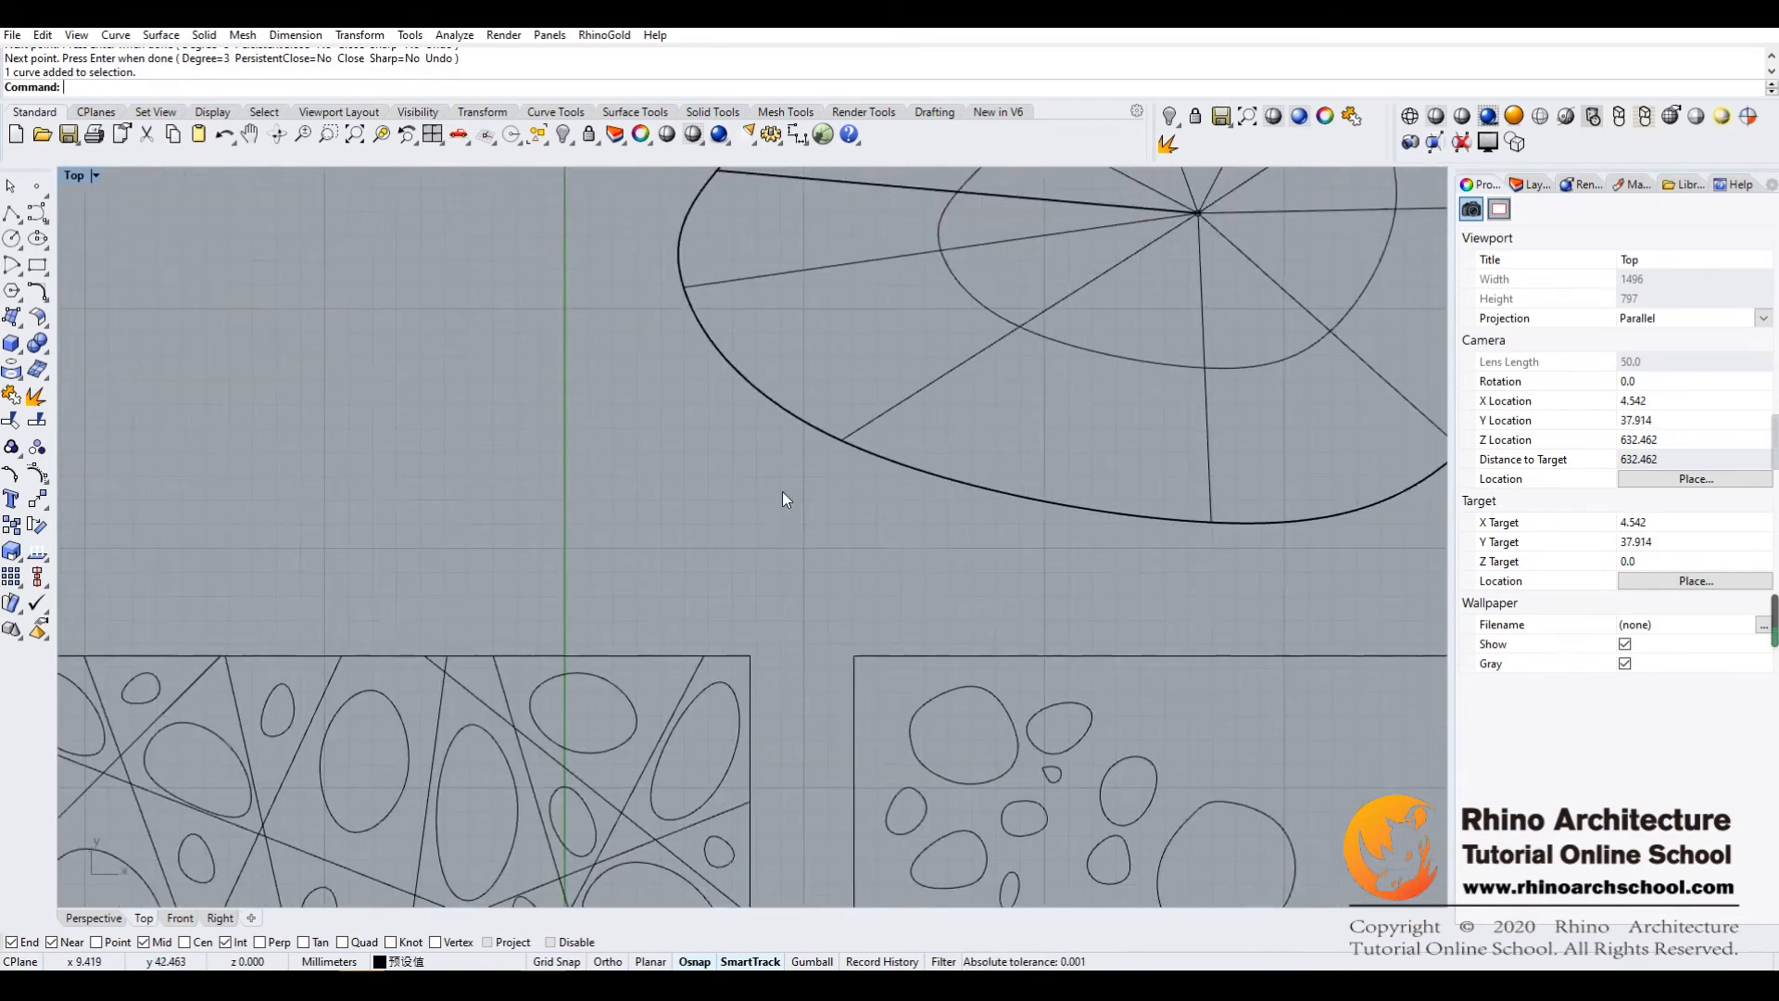
{"action": "double_click", "coordinate": [74, 176]}
{"action": "right_click_drag", "start_coordinate": [746, 298], "coordinate": [738, 389]}
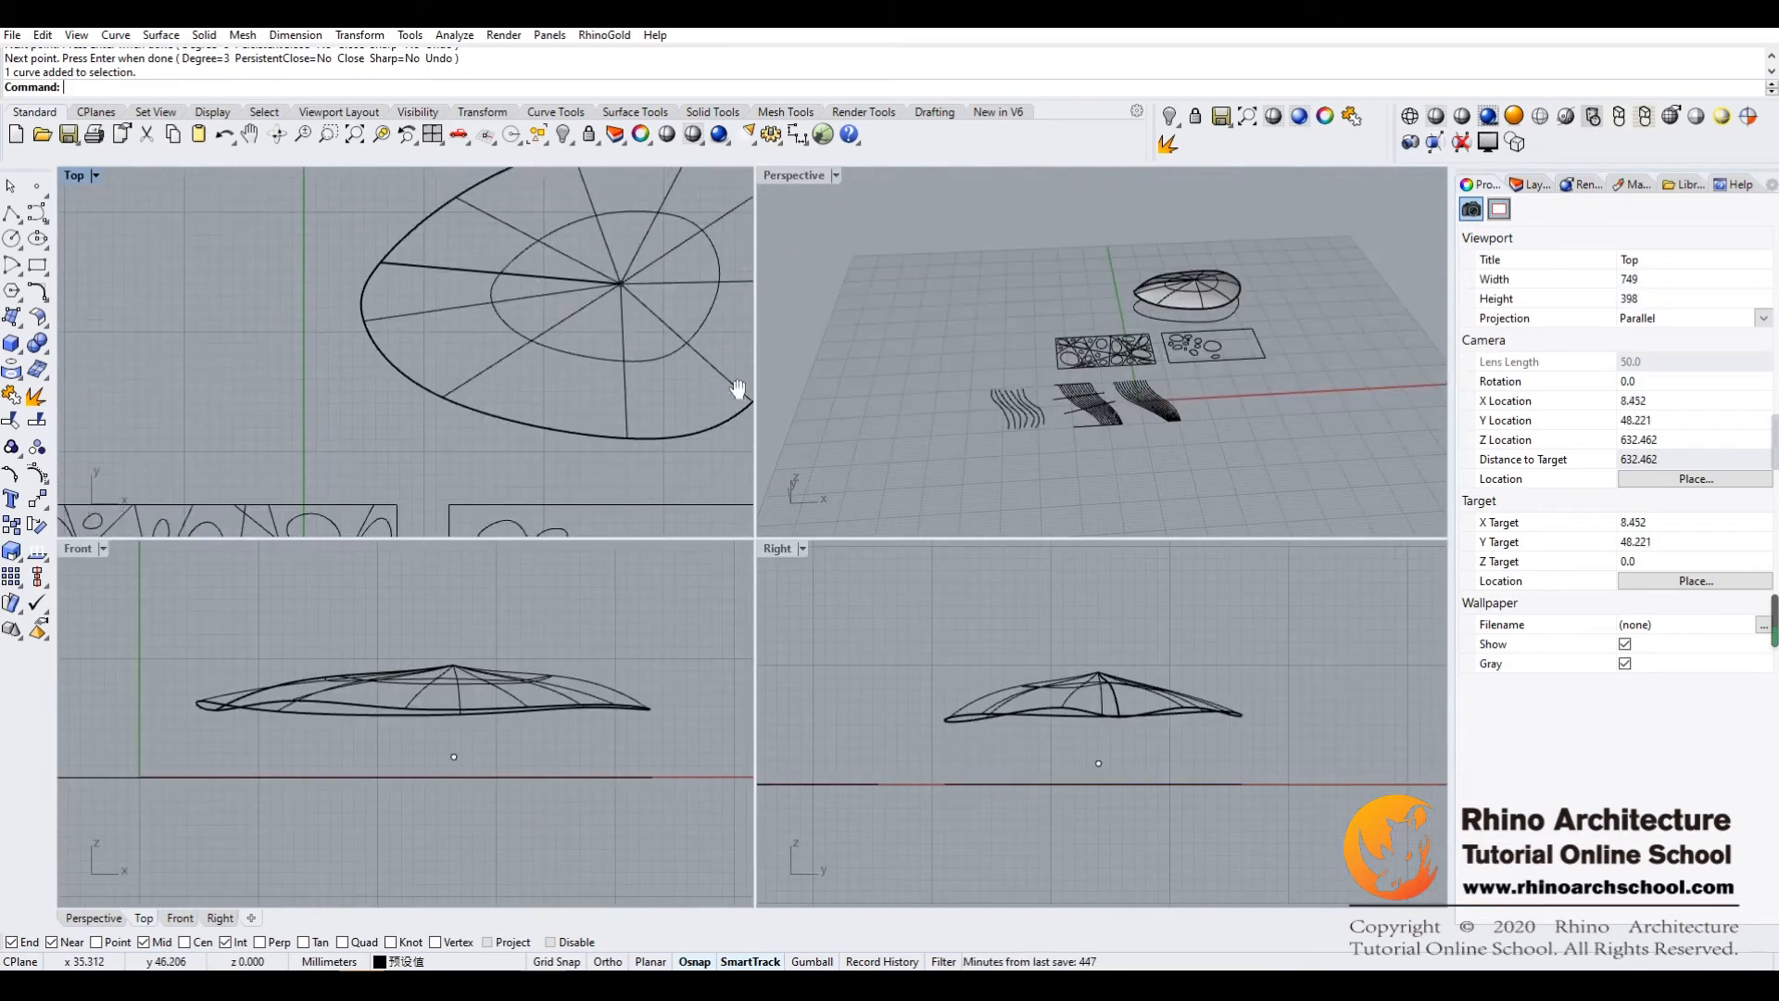
{"action": "double_click", "coordinate": [791, 176]}
{"action": "scroll", "coordinate": [865, 511], "scroll_direction": "up", "scroll_amount": 6}
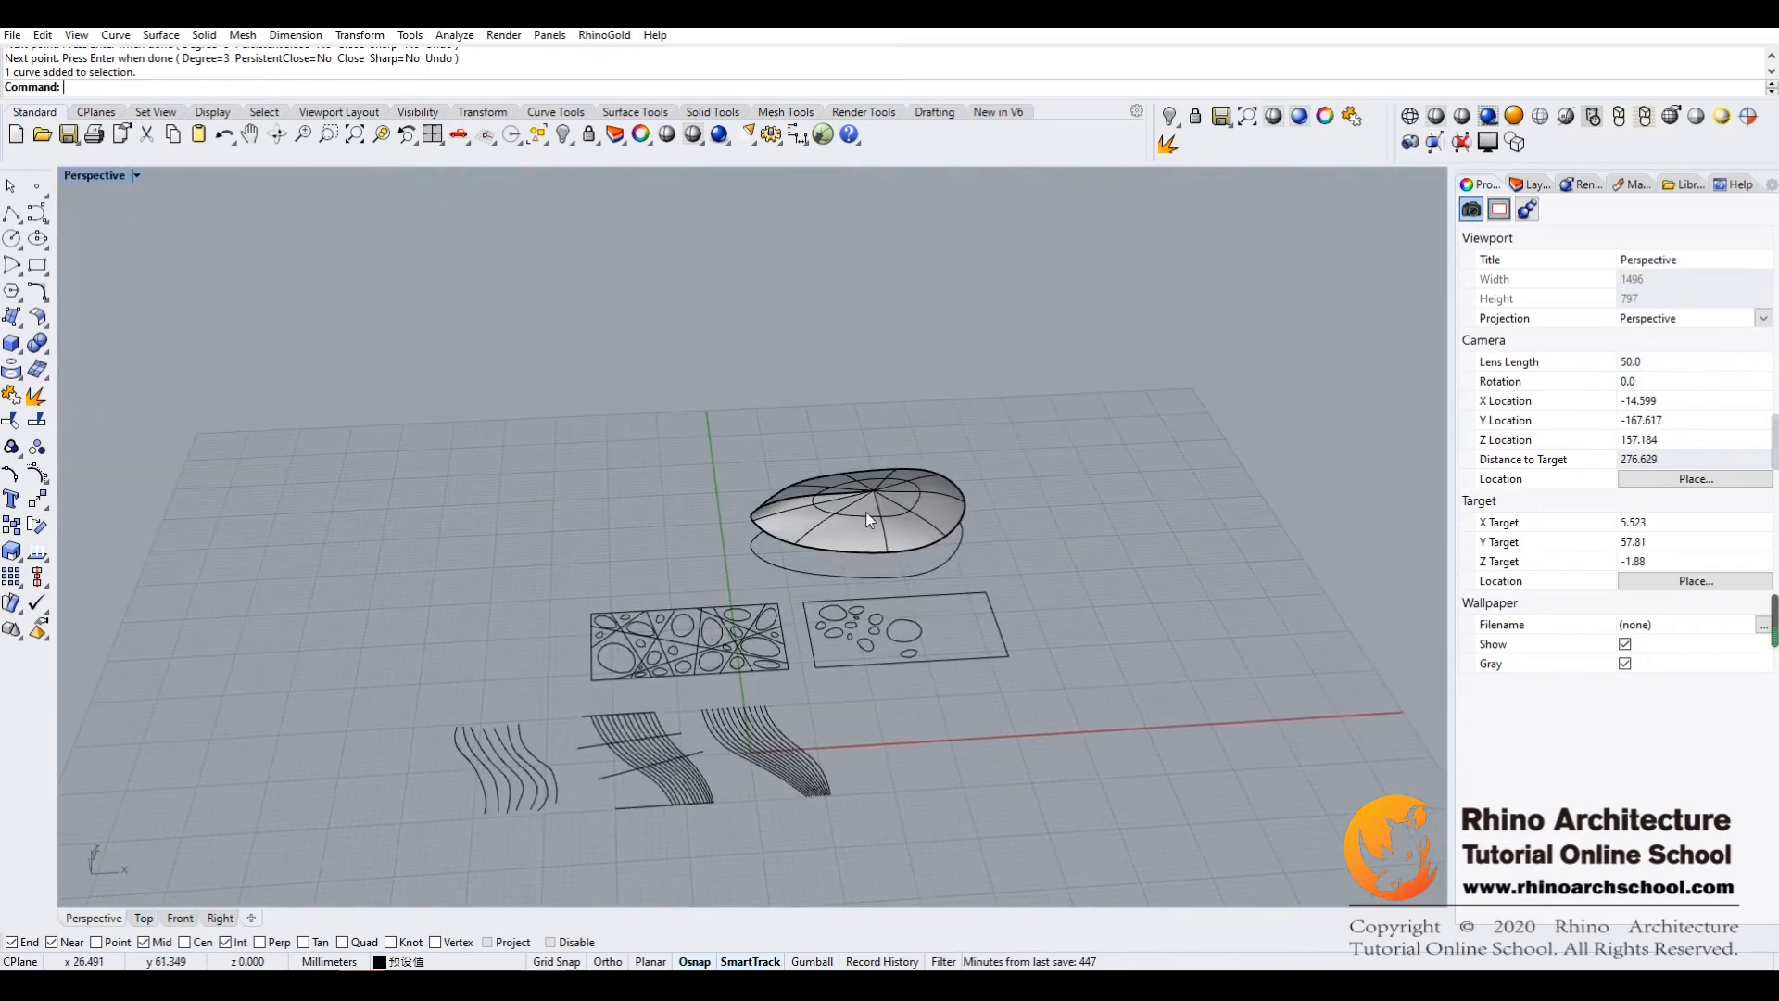
{"action": "scroll", "coordinate": [856, 518], "scroll_direction": "up", "scroll_amount": 5}
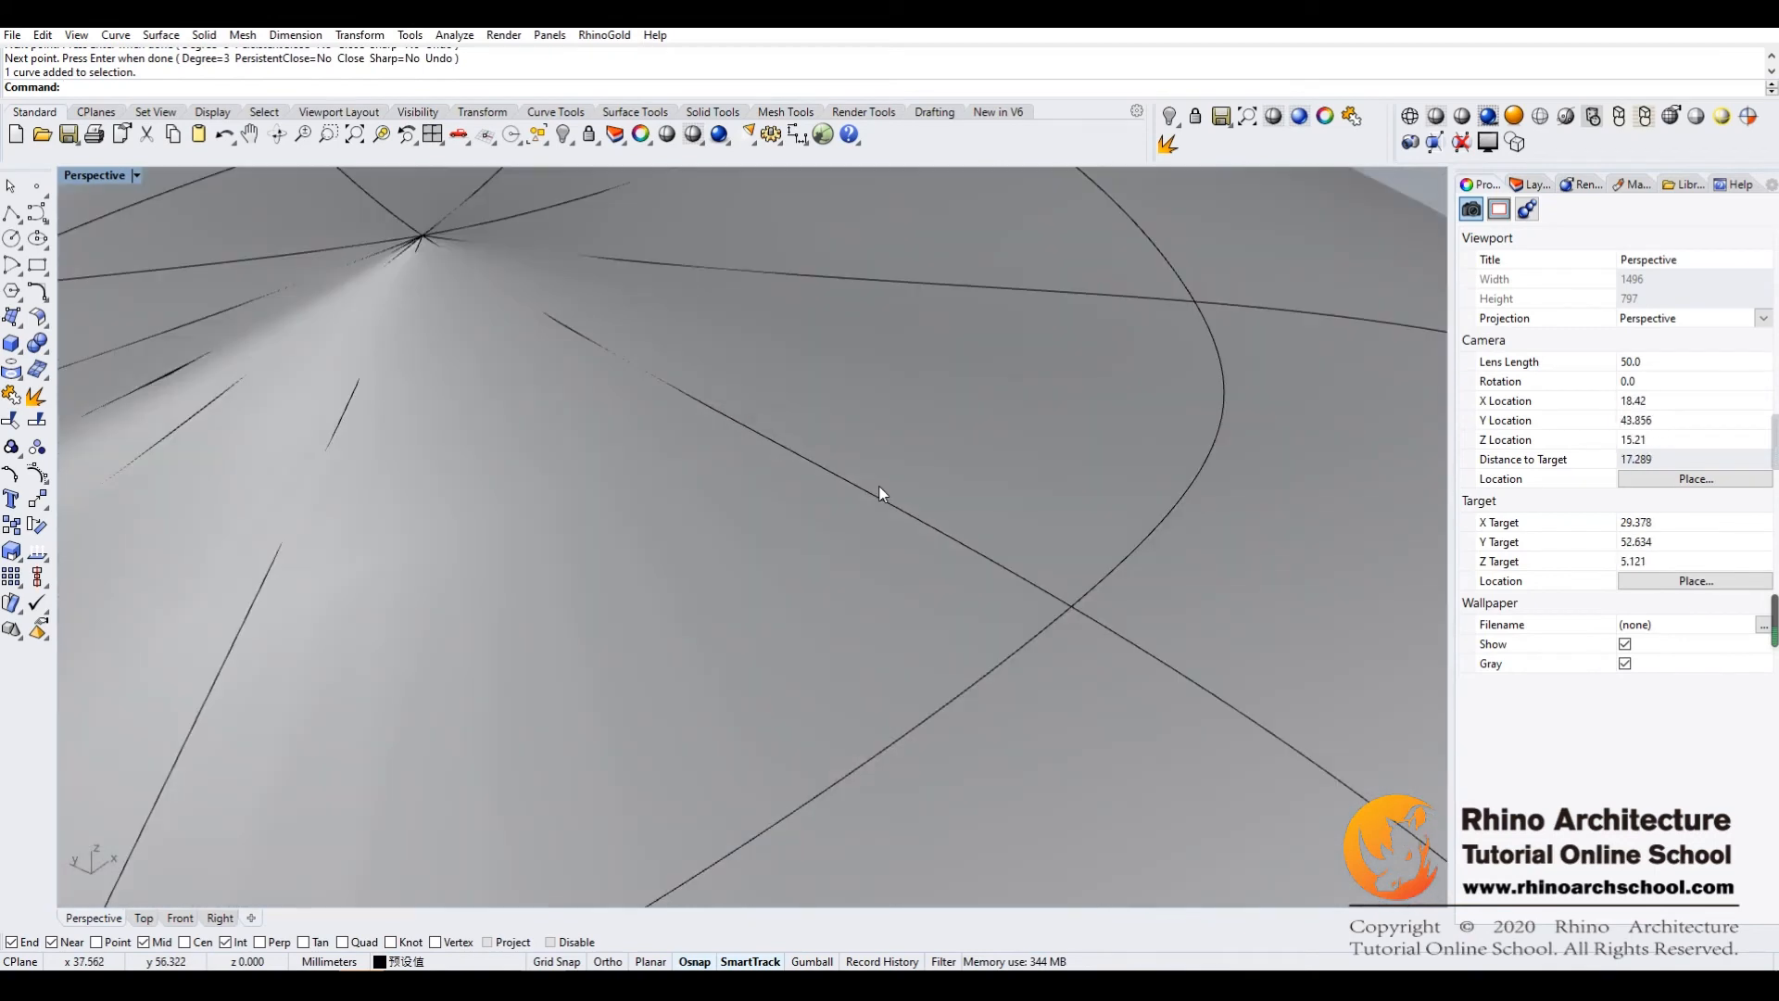
Turn on the dome surface's control points and select one along its rear-left rim
{"action": "scroll", "coordinate": [858, 515], "scroll_direction": "down", "scroll_amount": 9}
{"action": "left_click", "coordinate": [779, 552]}
{"action": "right_click_drag", "start_coordinate": [776, 553], "coordinate": [741, 503]}
{"action": "left_click", "coordinate": [37, 476]}
{"action": "right_click_drag", "start_coordinate": [819, 419], "coordinate": [596, 519]}
{"action": "left_click", "coordinate": [596, 502]}
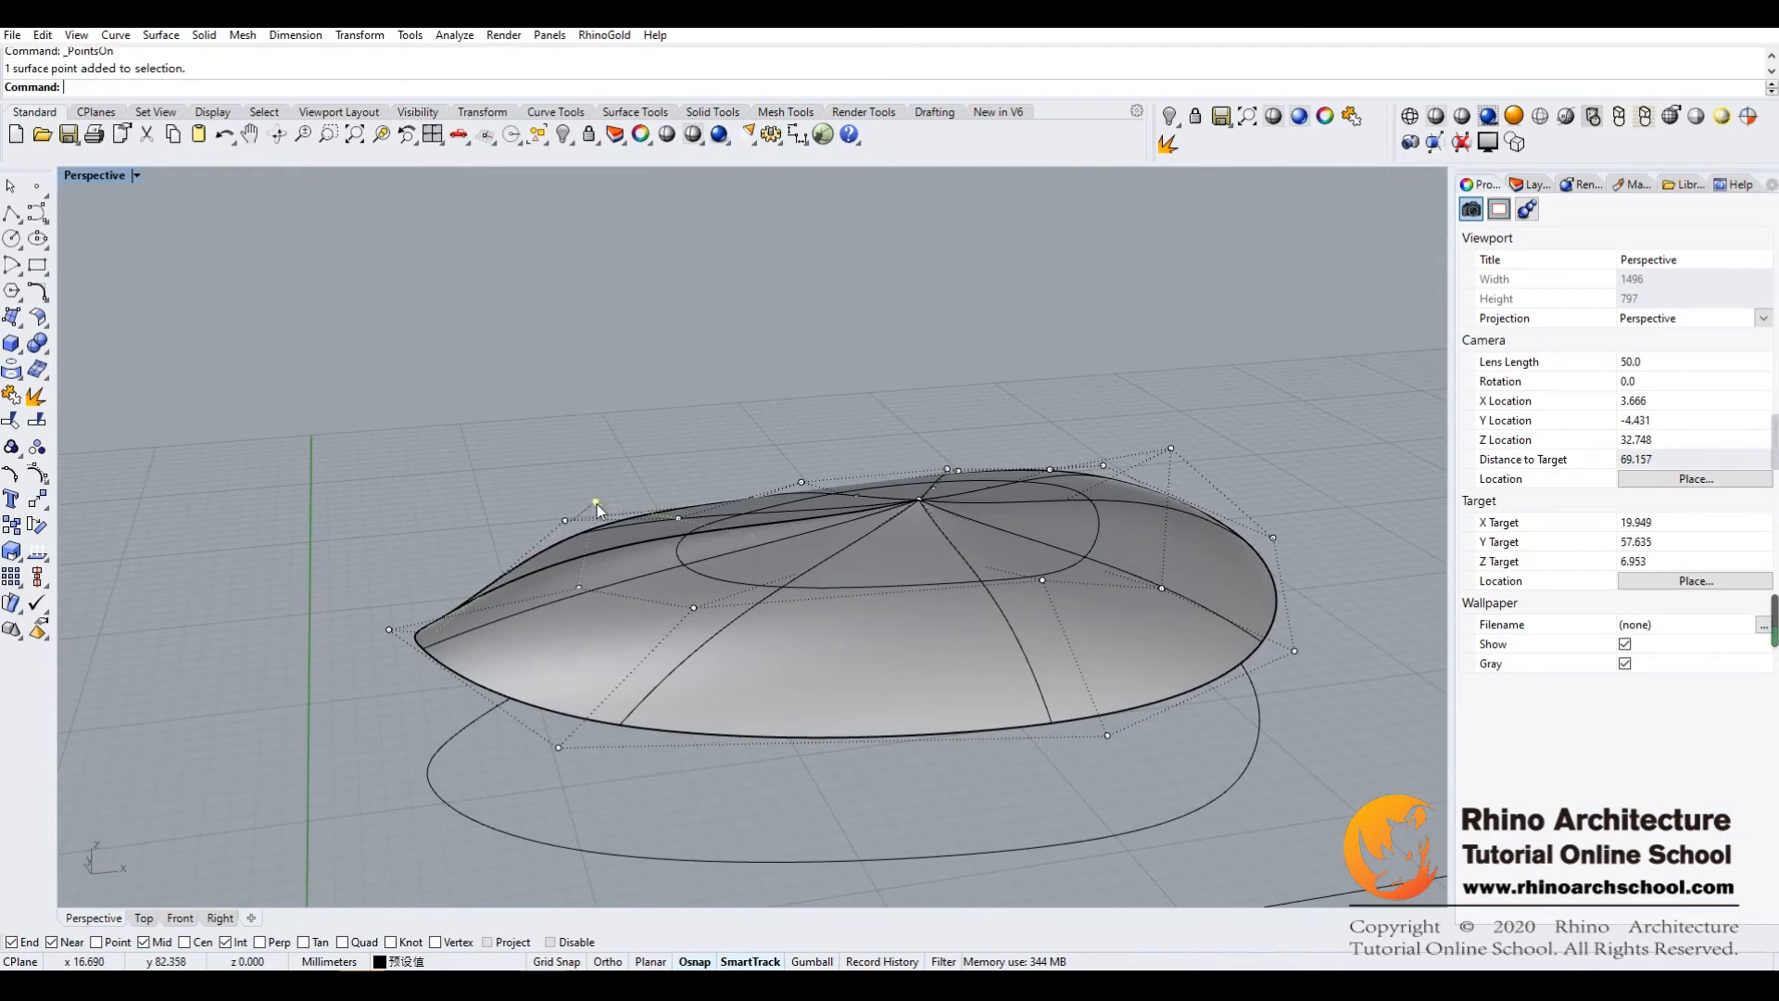
Move the selected rear-left control point of the dome straight down about 1.25 mm in the Right view
{"action": "left_click", "coordinate": [38, 501]}
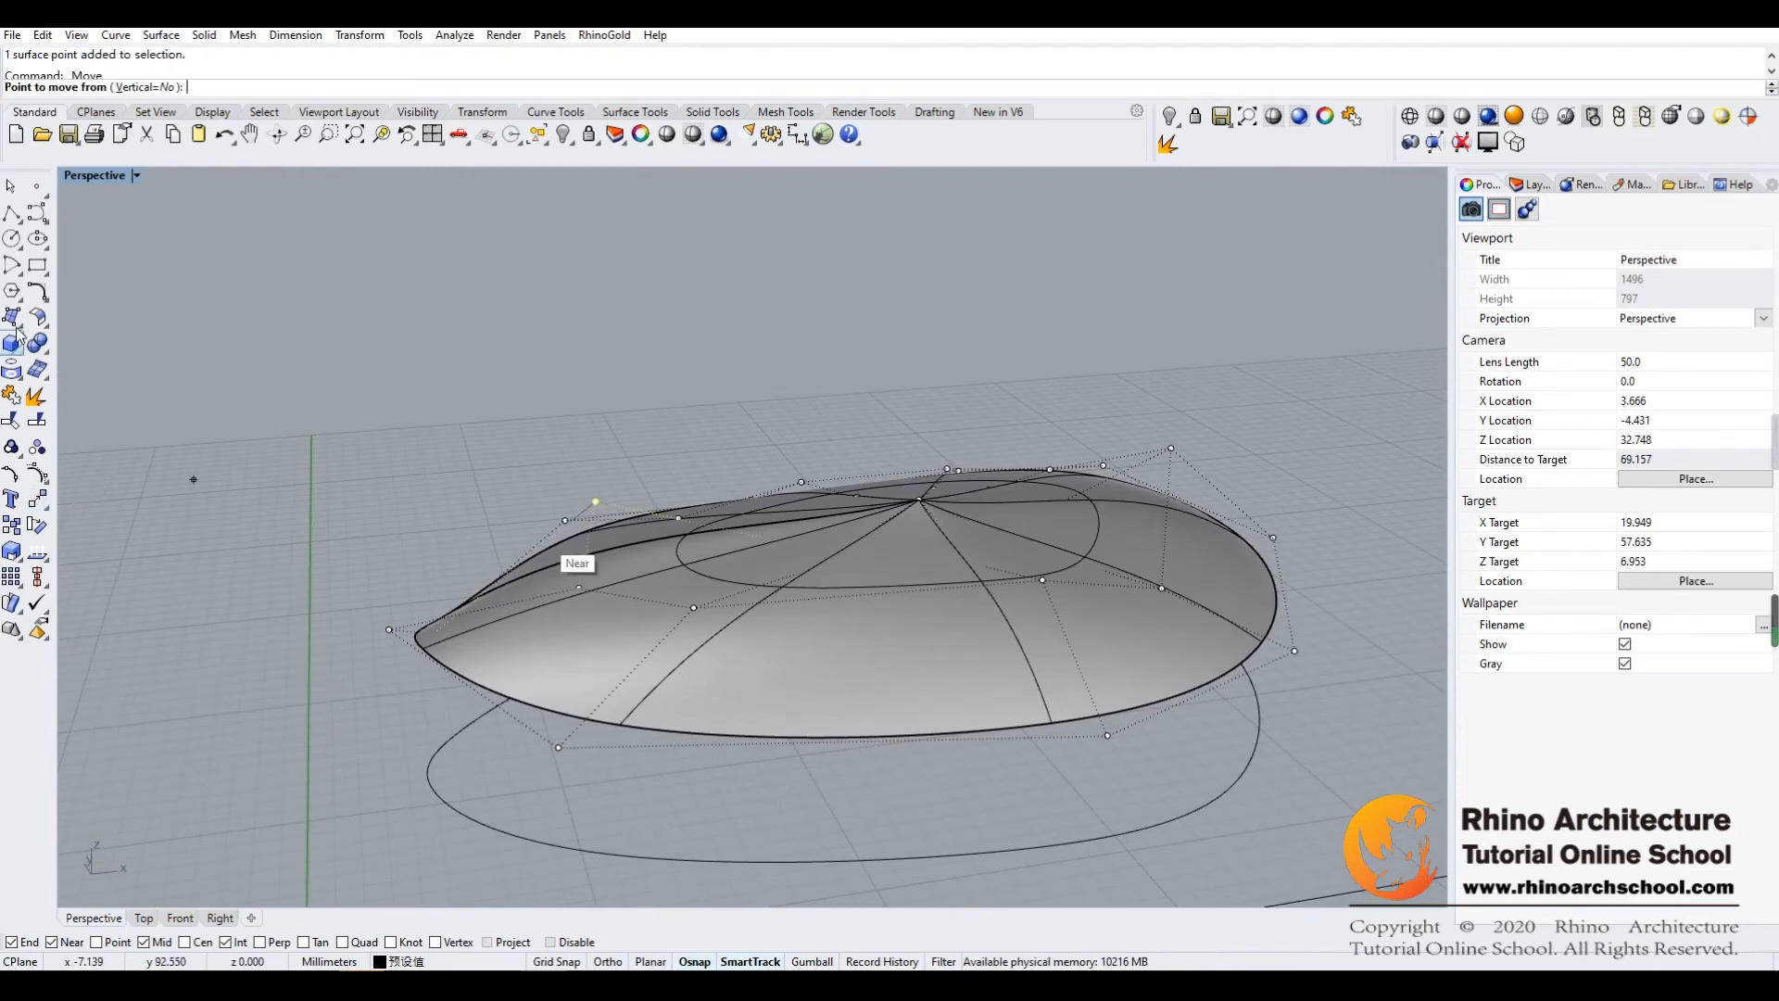
{"action": "double_click", "coordinate": [95, 176]}
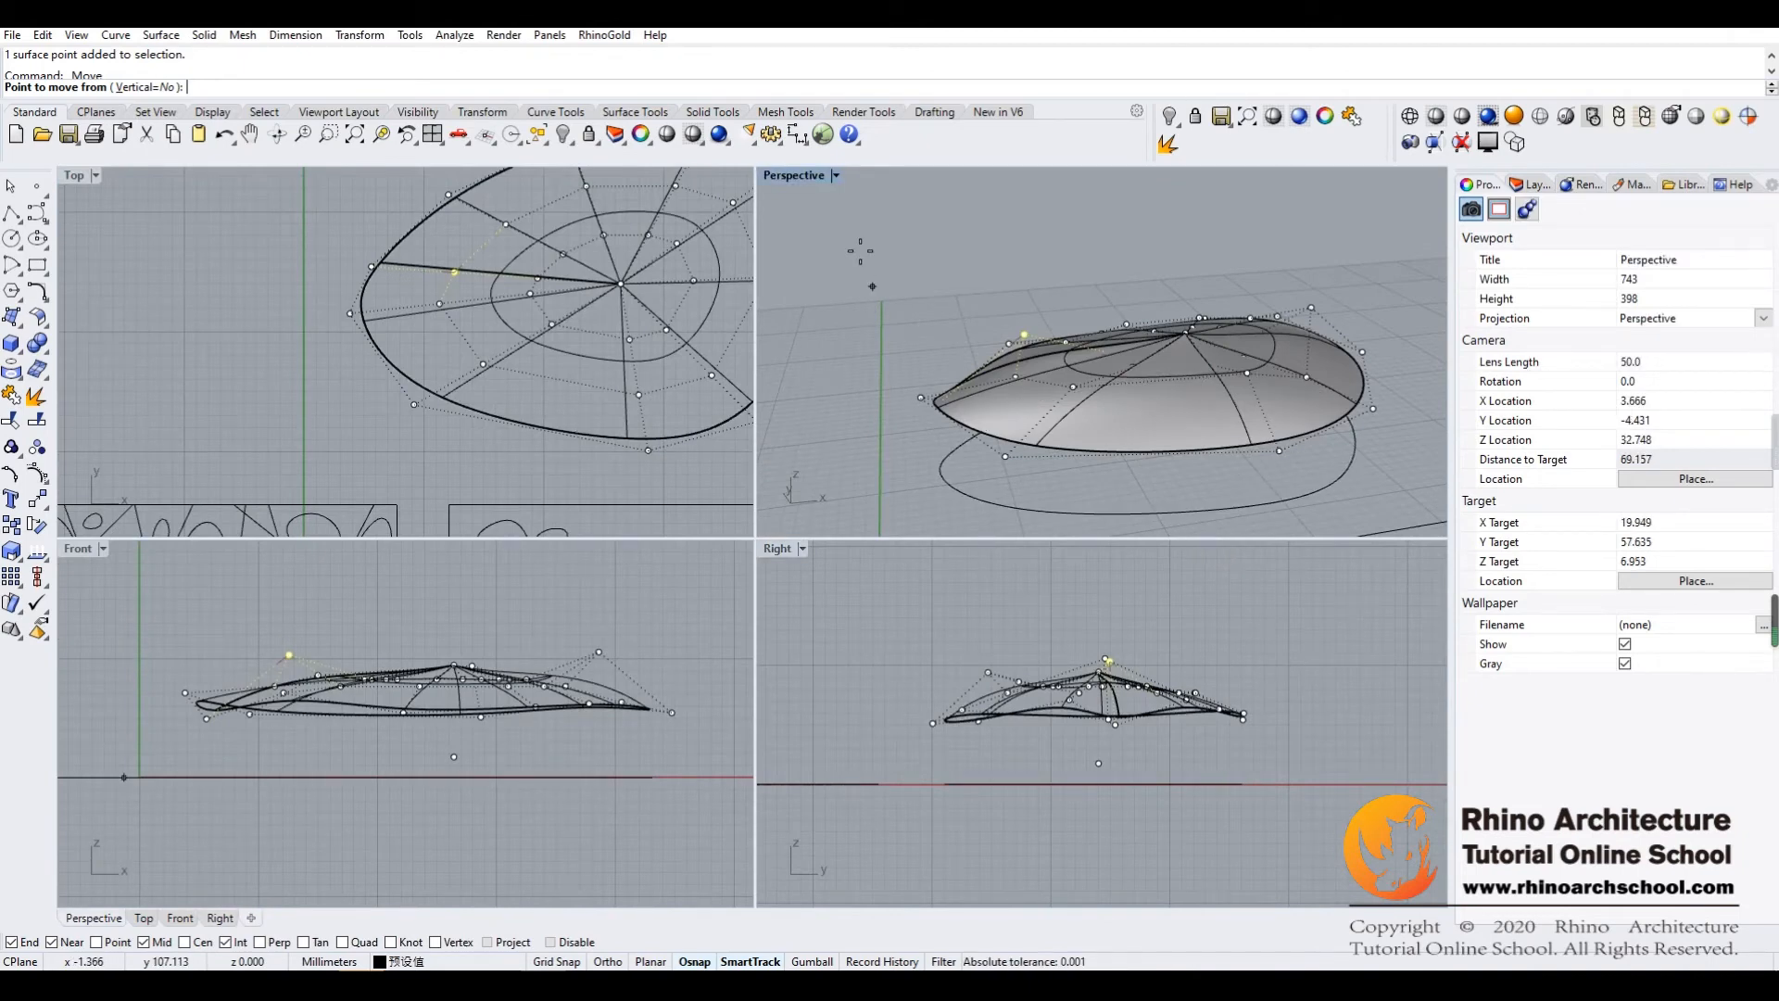
{"action": "left_click", "coordinate": [1328, 656]}
{"action": "left_click", "coordinate": [1328, 667]}
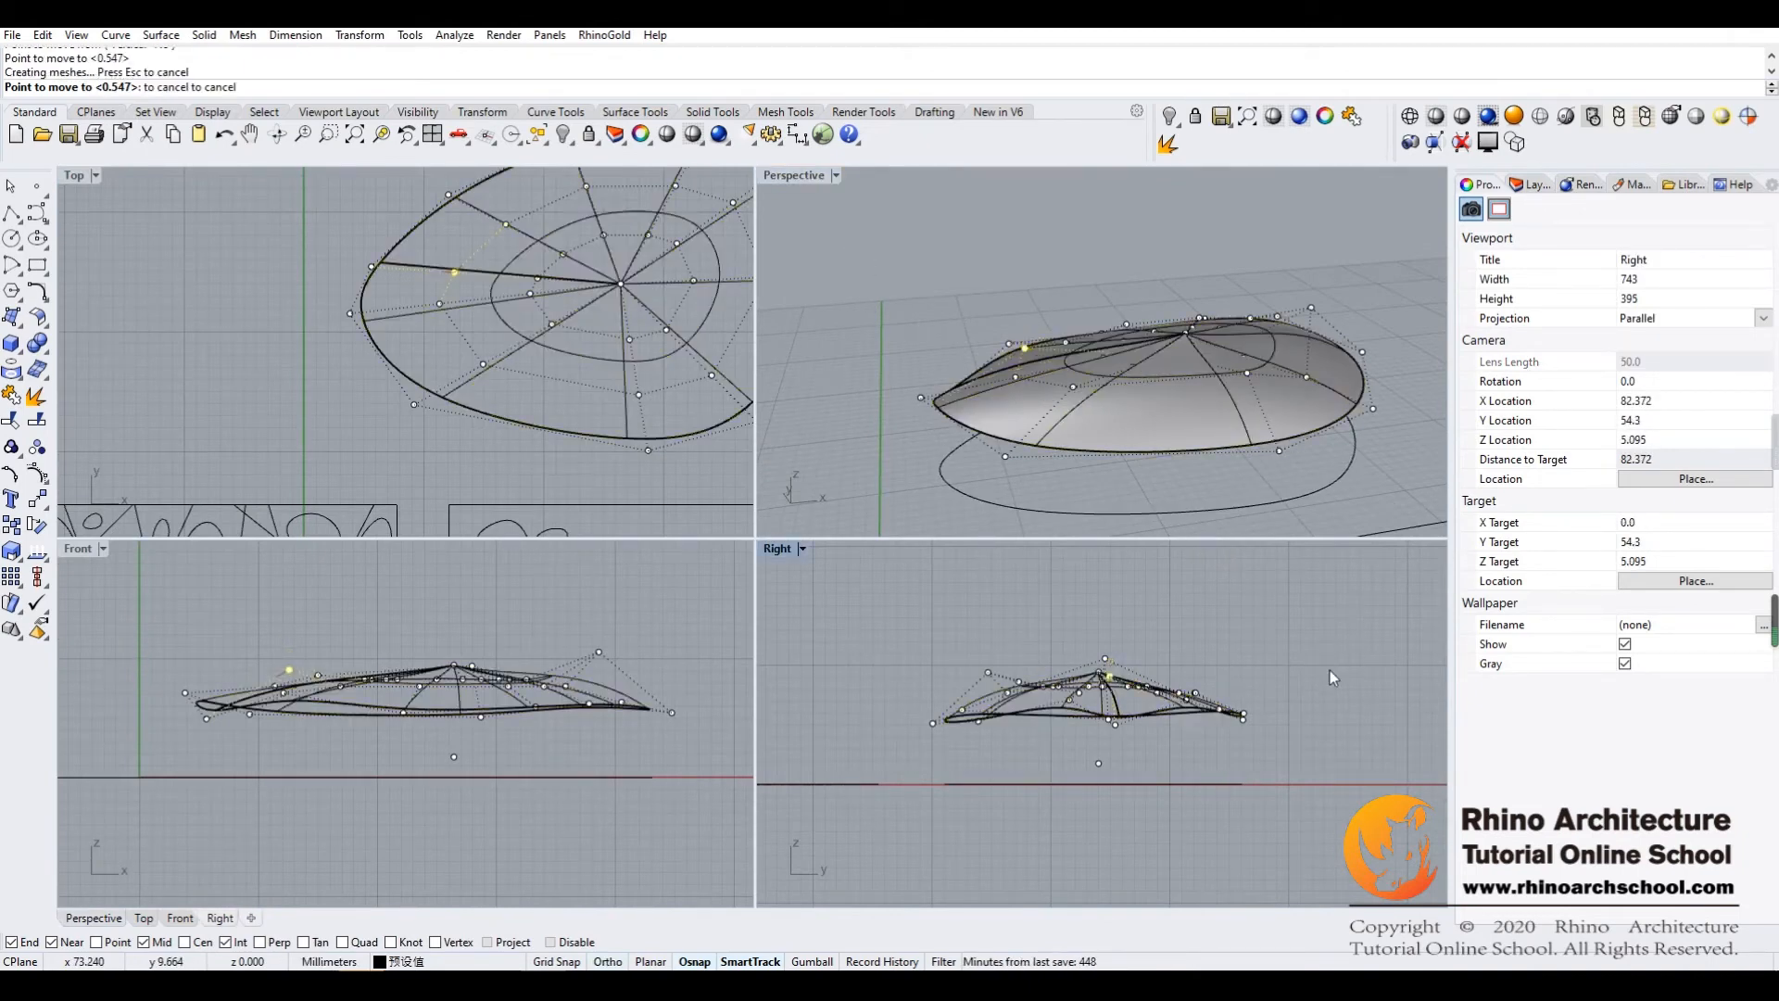
{"action": "left_click", "coordinate": [1337, 524]}
Move the outer-rim control point behind it outward about 0.55 mm, constraining the move in the Right view
{"action": "right_click", "coordinate": [965, 354]}
{"action": "left_click", "coordinate": [1008, 344]}
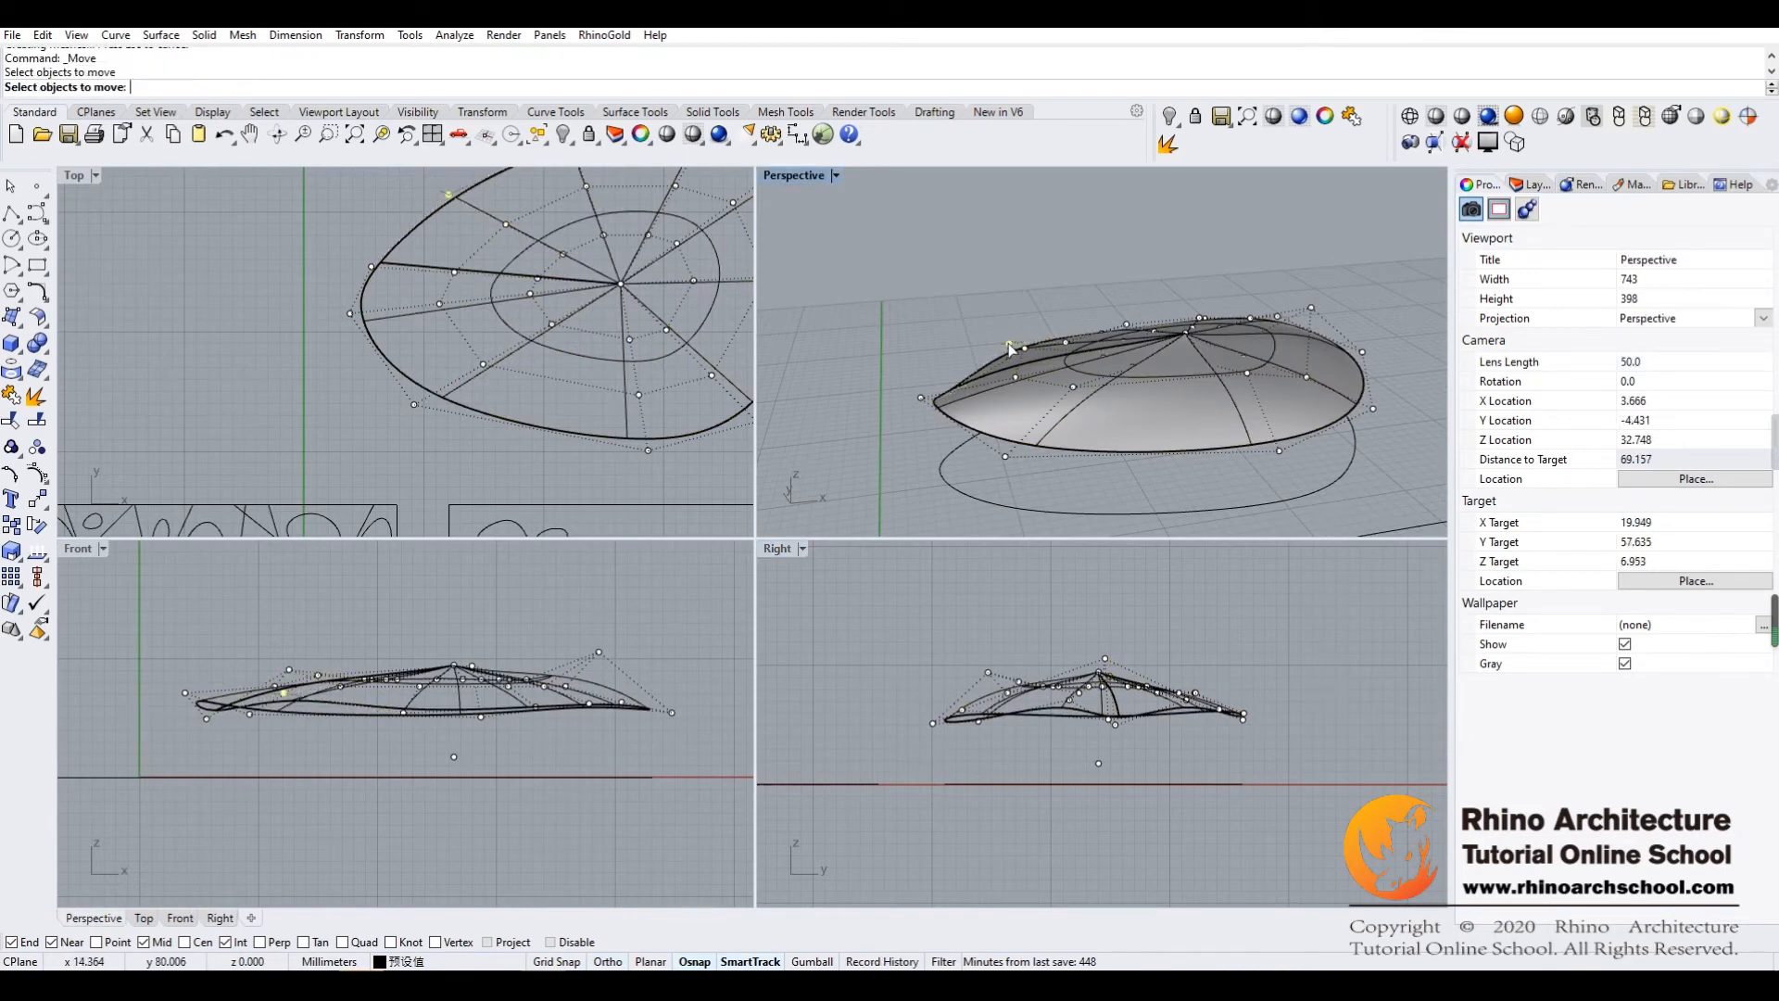
{"action": "right_click", "coordinate": [1169, 686]}
{"action": "left_click", "coordinate": [1281, 677]}
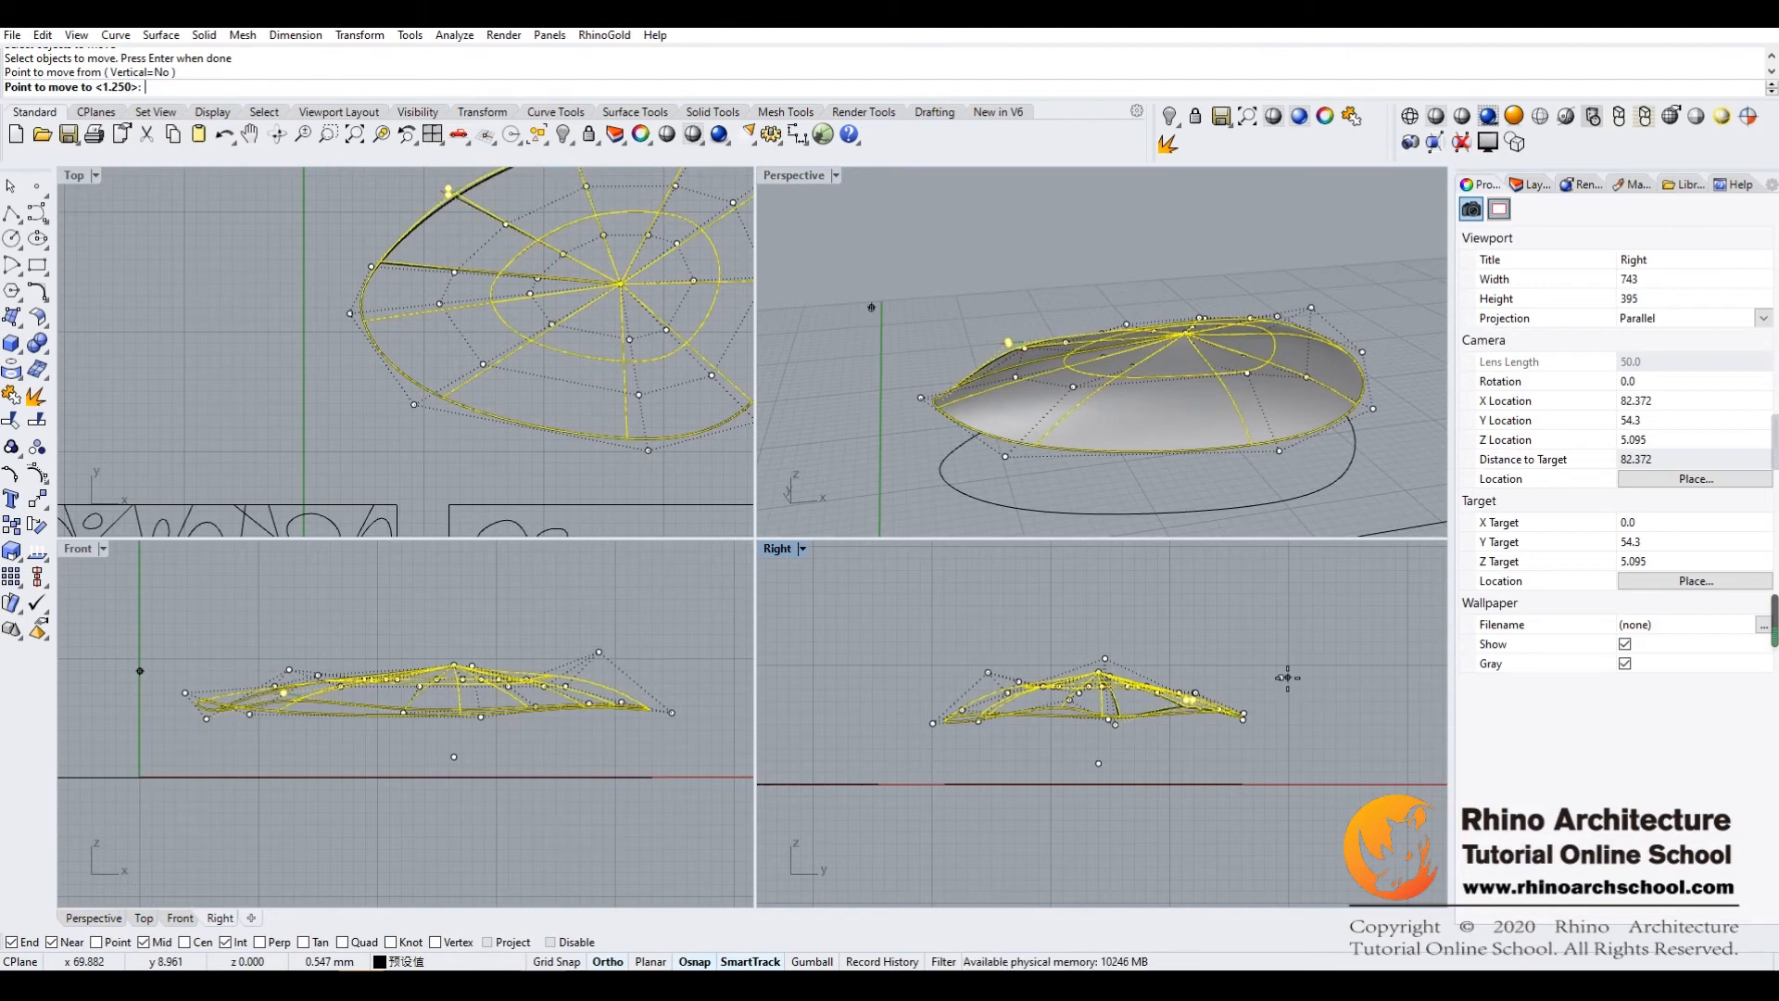
{"action": "left_click", "coordinate": [1282, 681]}
{"action": "right_click_drag", "start_coordinate": [1311, 468], "coordinate": [1260, 515]}
Lower the raised control point on the dome's front slope about 1.64 mm in the Right view
{"action": "right_click", "coordinate": [1158, 619]}
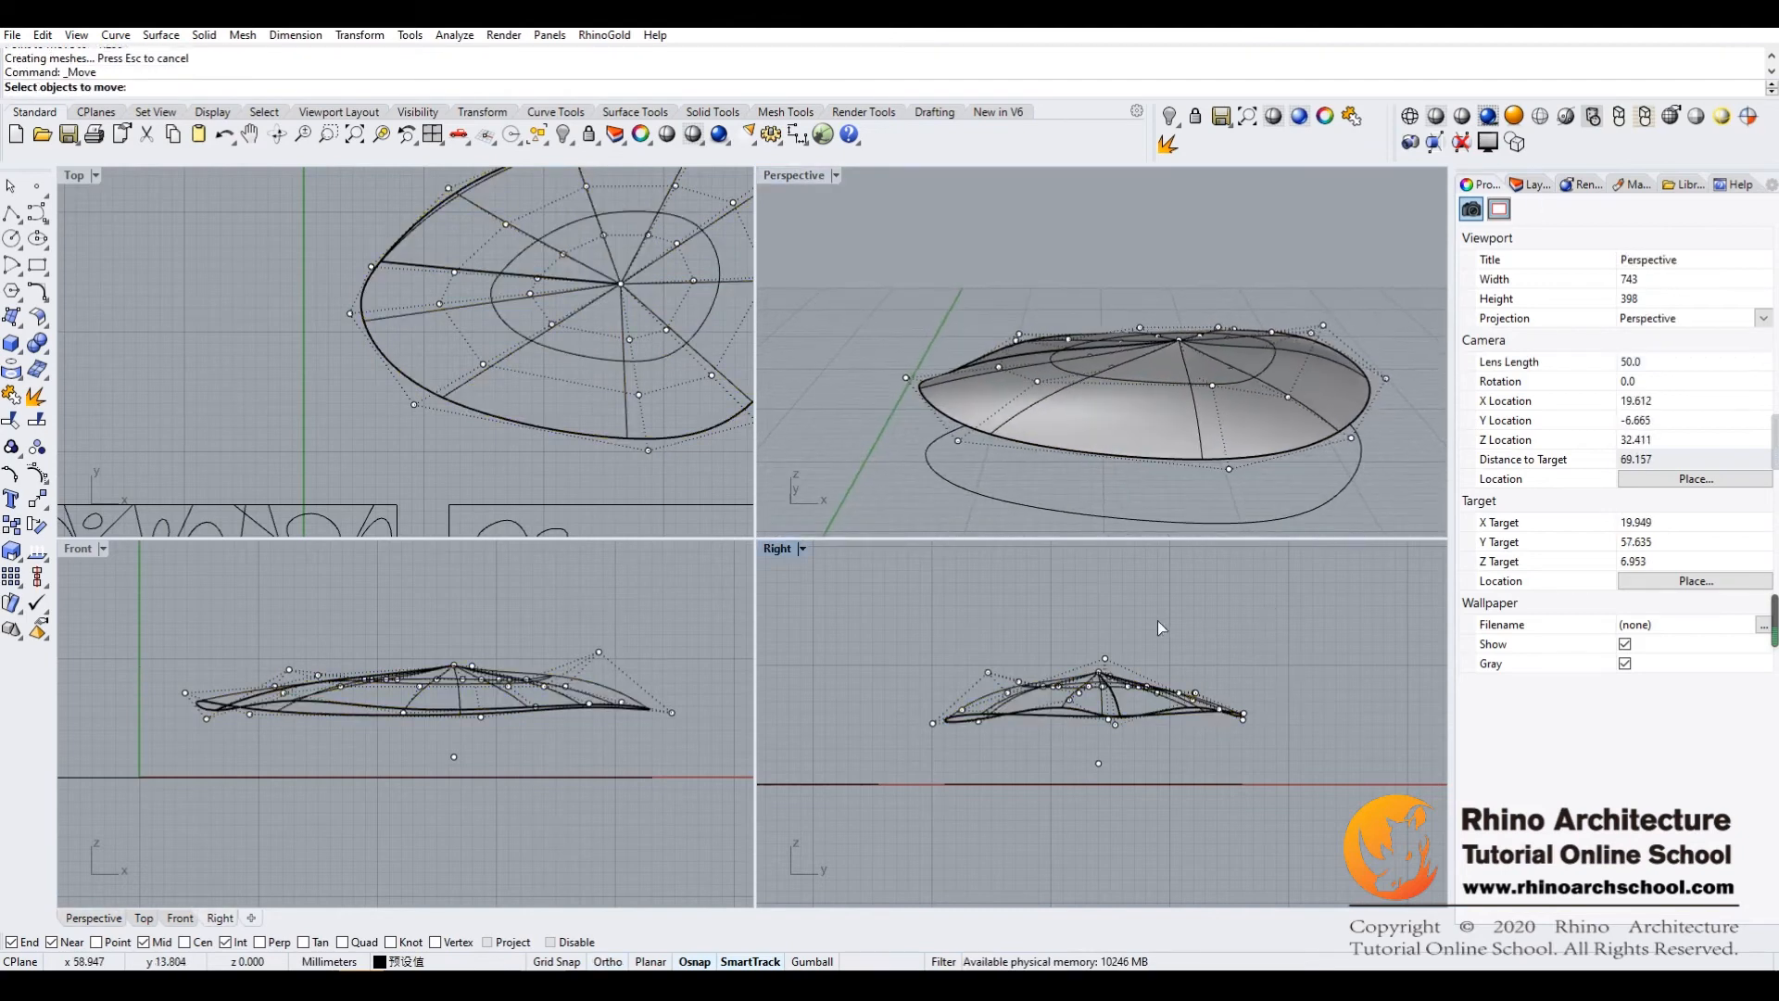
{"action": "left_click", "coordinate": [989, 674]}
{"action": "key", "text": "Return"}
{"action": "left_click", "coordinate": [910, 672]}
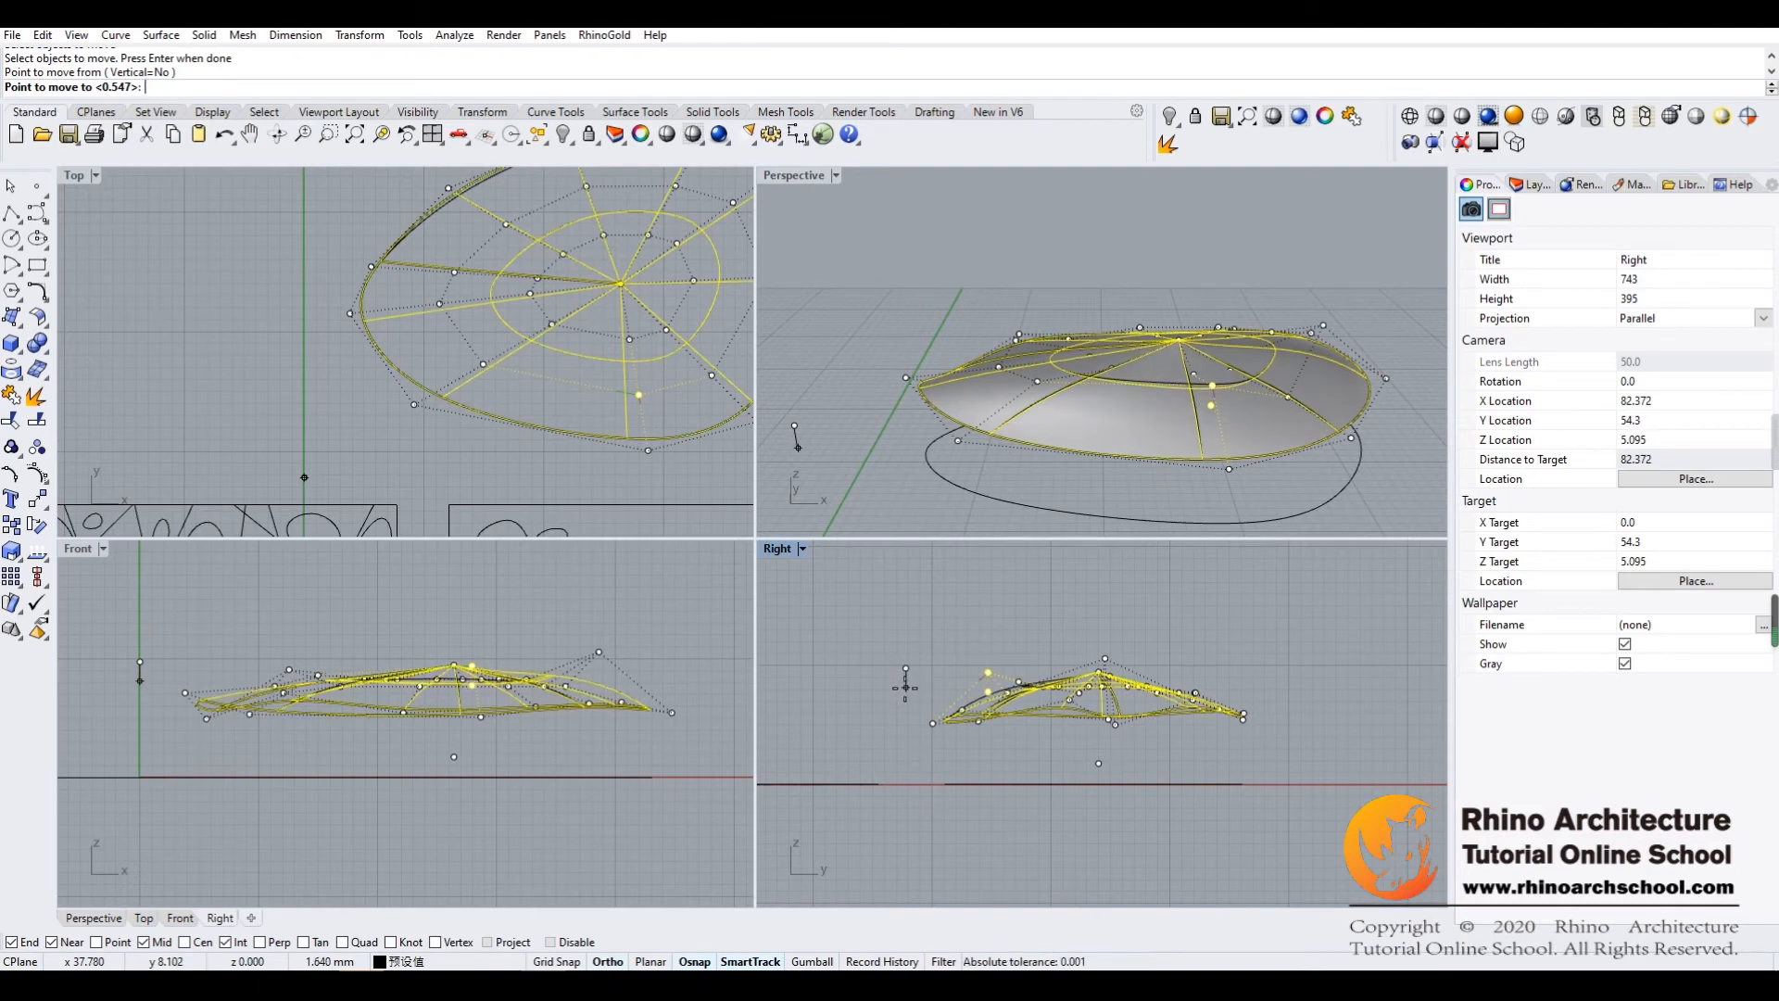
{"action": "left_click", "coordinate": [905, 687]}
Raise the control point inside the dome's rear-left slope slightly in the Right view
{"action": "right_click_drag", "start_coordinate": [1201, 618], "coordinate": [1154, 630]}
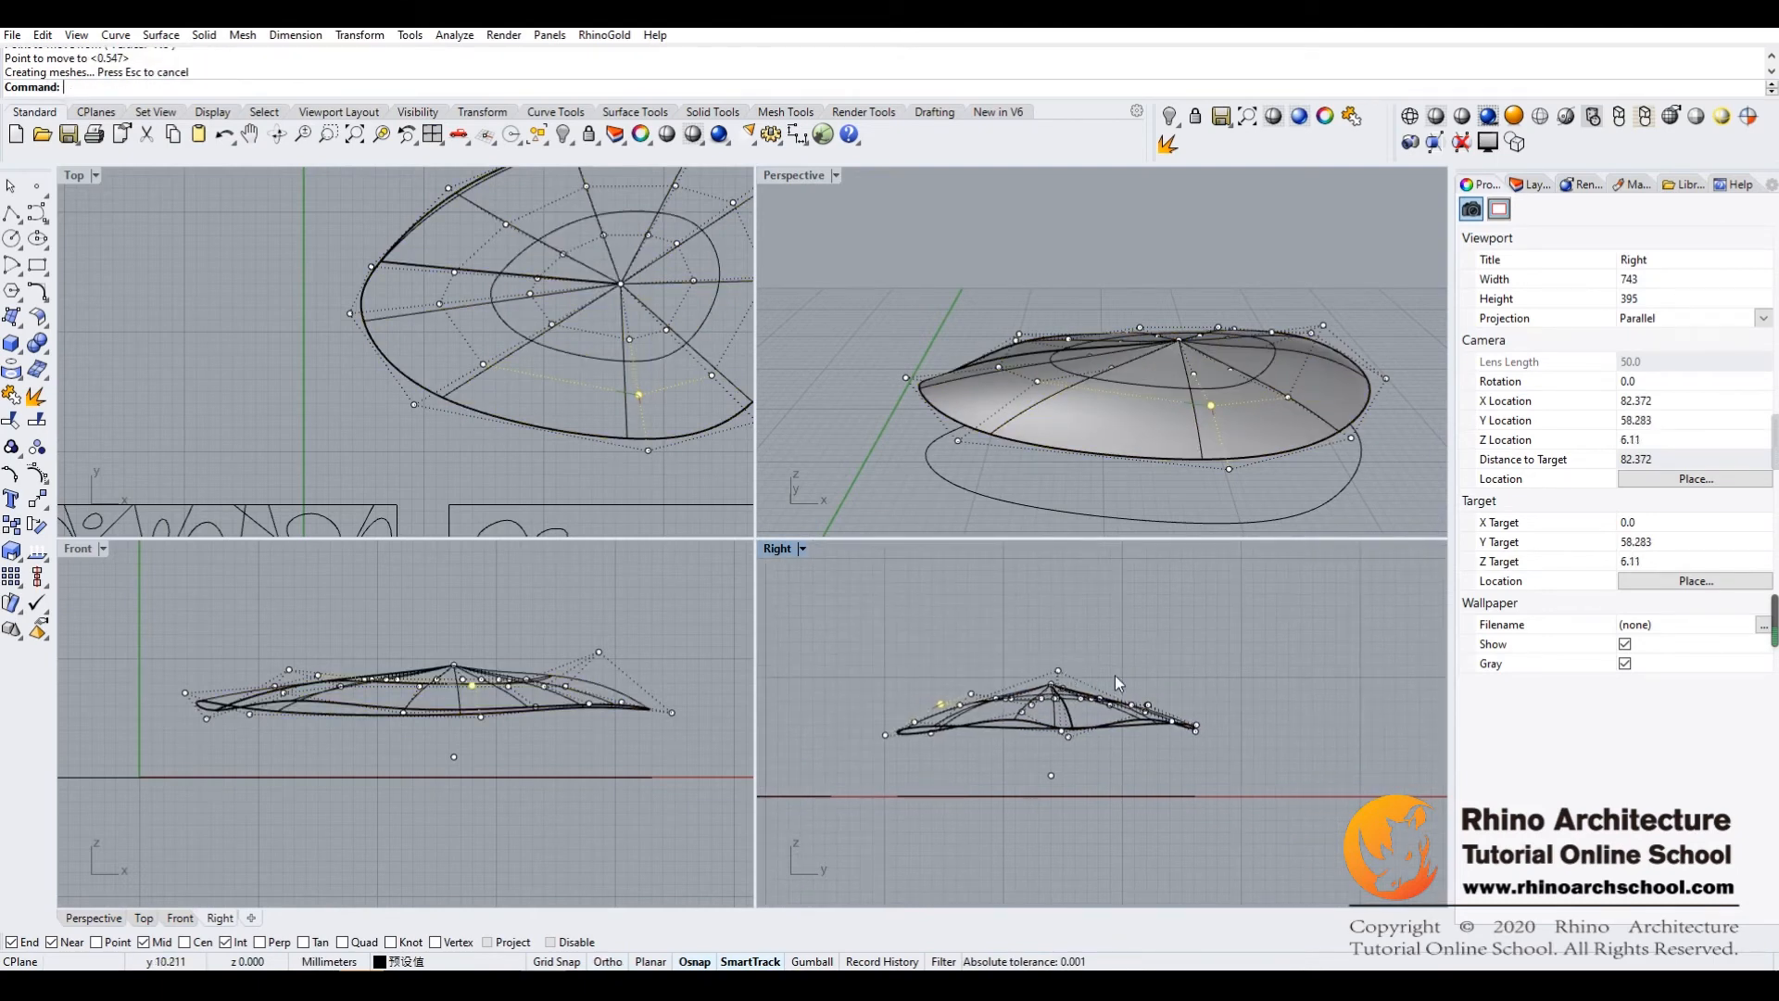
{"action": "left_click", "coordinate": [1112, 709]}
{"action": "right_click", "coordinate": [1141, 778]}
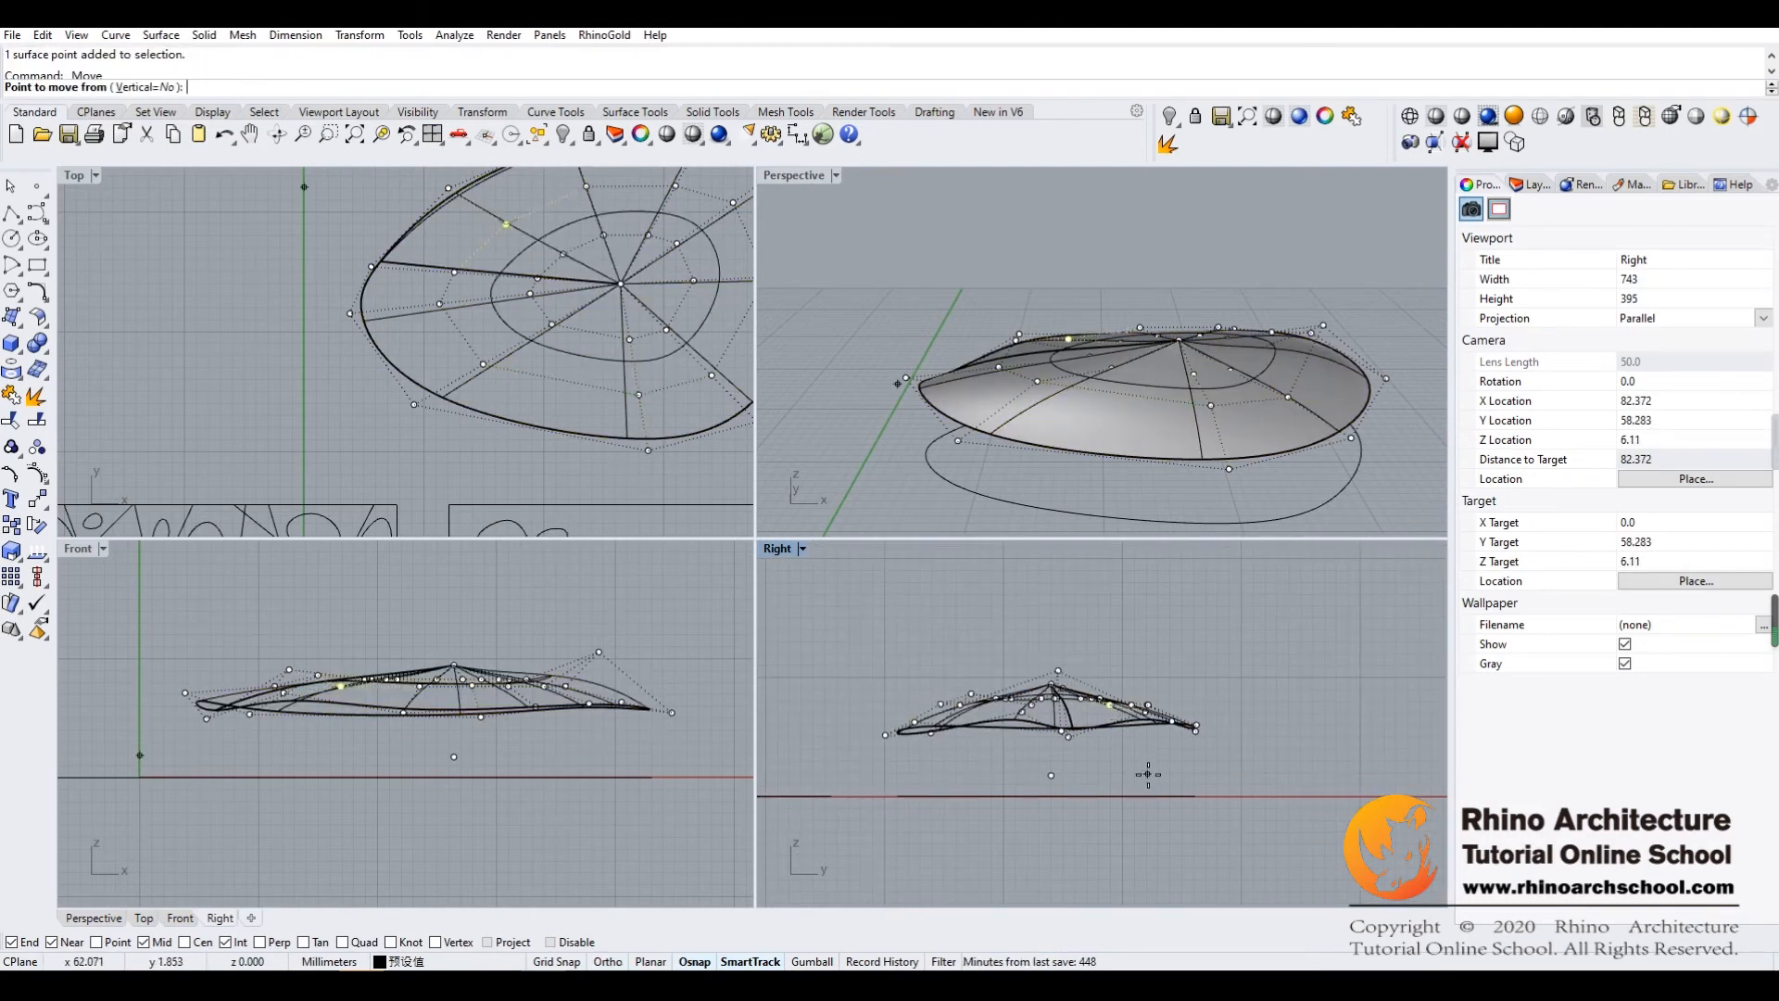
{"action": "left_click", "coordinate": [1145, 769]}
{"action": "left_click", "coordinate": [1147, 765]}
Maximize the Perspective view and inspect the adjusted dome and its control points from several sides
{"action": "right_click_drag", "start_coordinate": [1139, 435], "coordinate": [860, 283]}
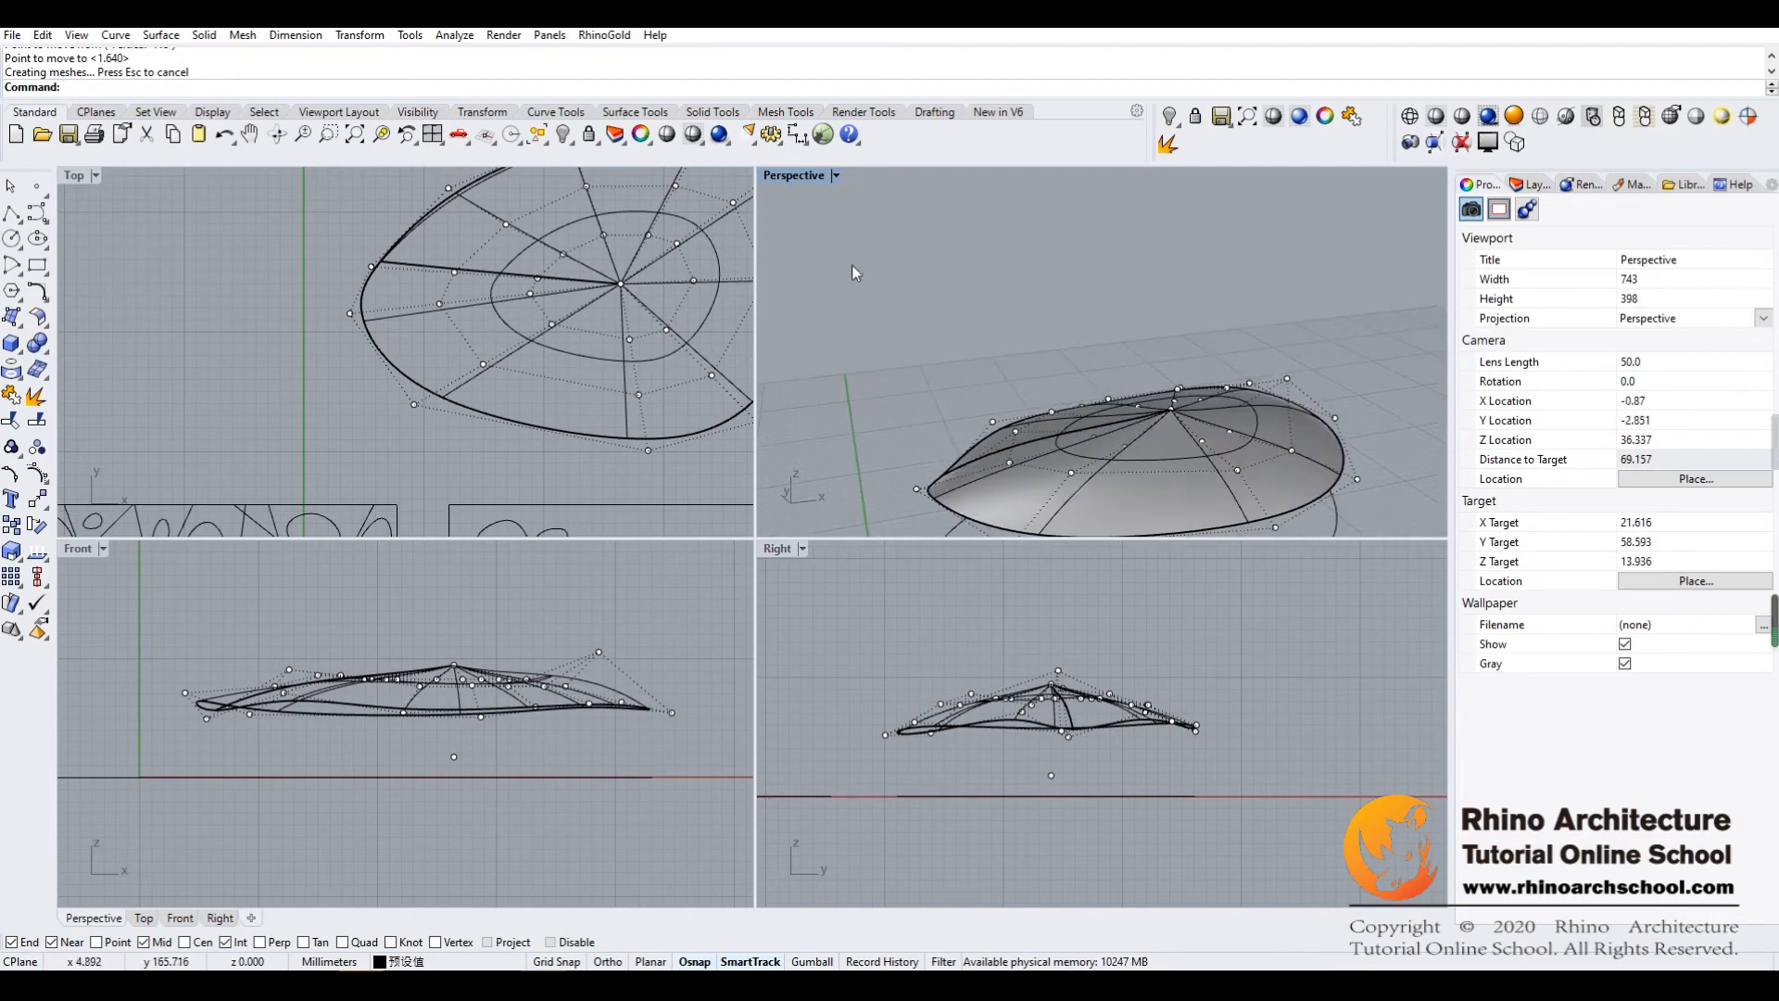
{"action": "double_click", "coordinate": [781, 176]}
{"action": "right_click_drag", "start_coordinate": [897, 356], "coordinate": [763, 513]}
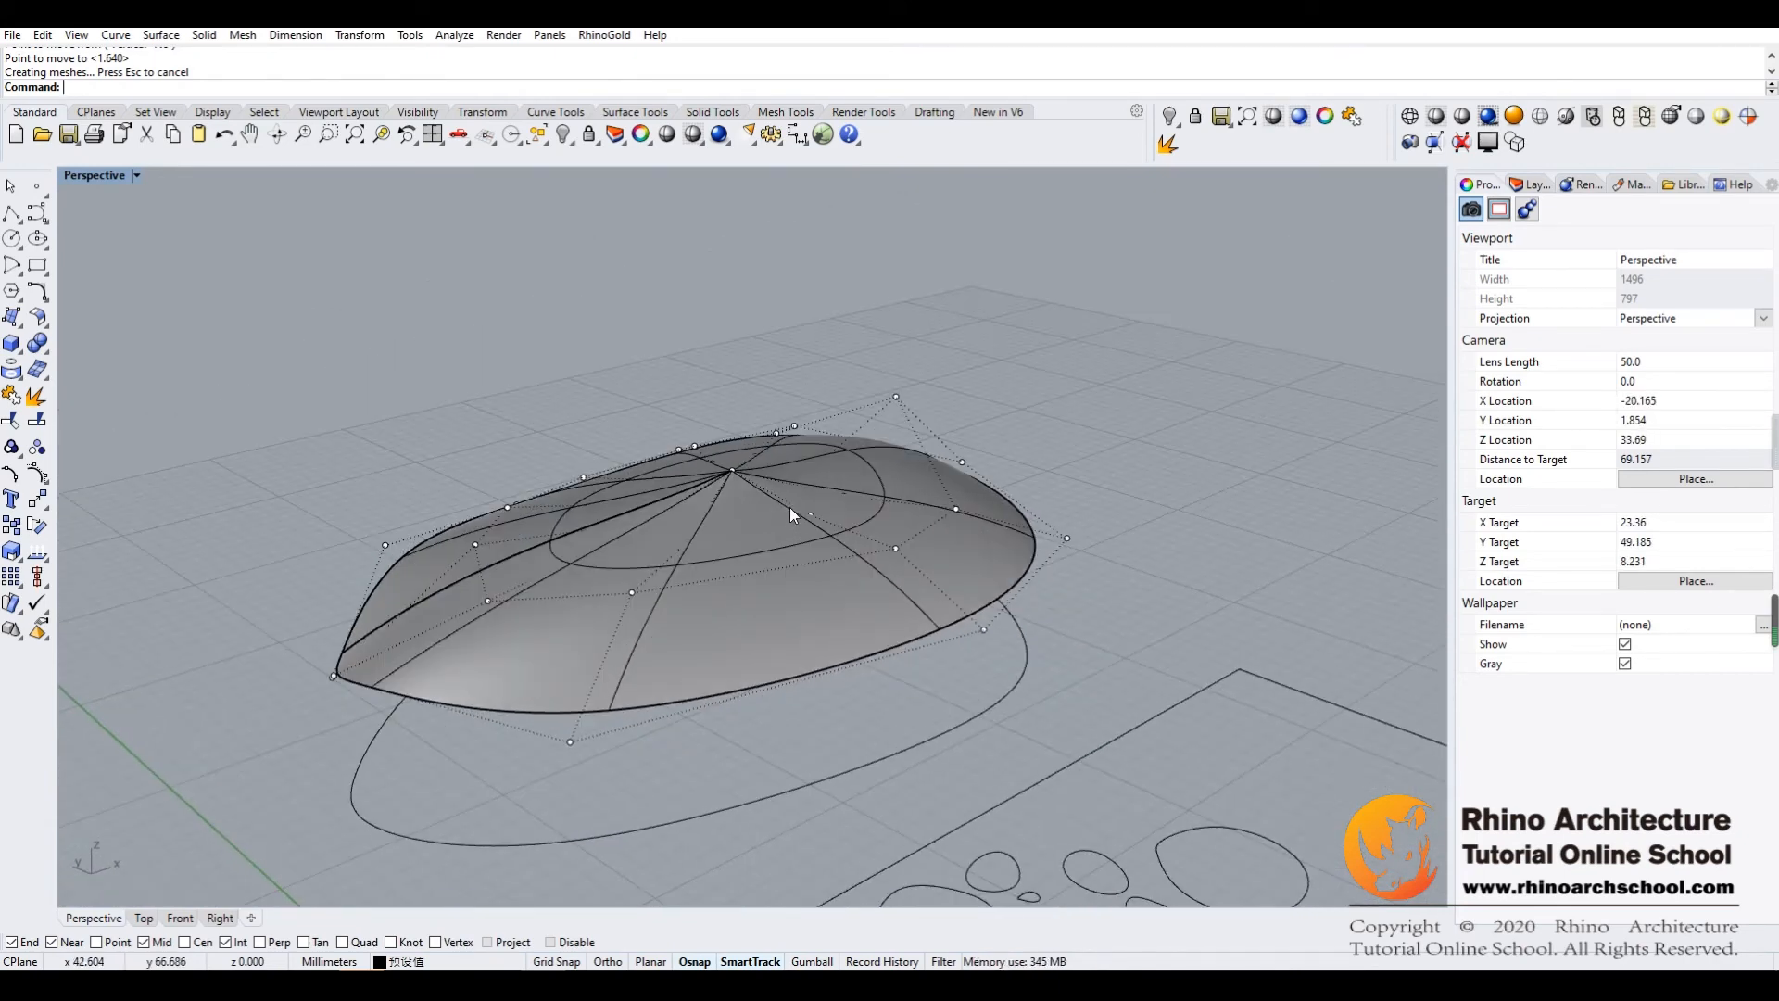
{"action": "mouse_move", "coordinate": [797, 481]}
{"action": "right_mouse_down"}
{"action": "mouse_move", "coordinate": [829, 469]}
{"action": "mouse_move", "coordinate": [787, 460]}
{"action": "right_mouse_up"}
{"action": "right_click_drag", "start_coordinate": [833, 475], "coordinate": [691, 491]}
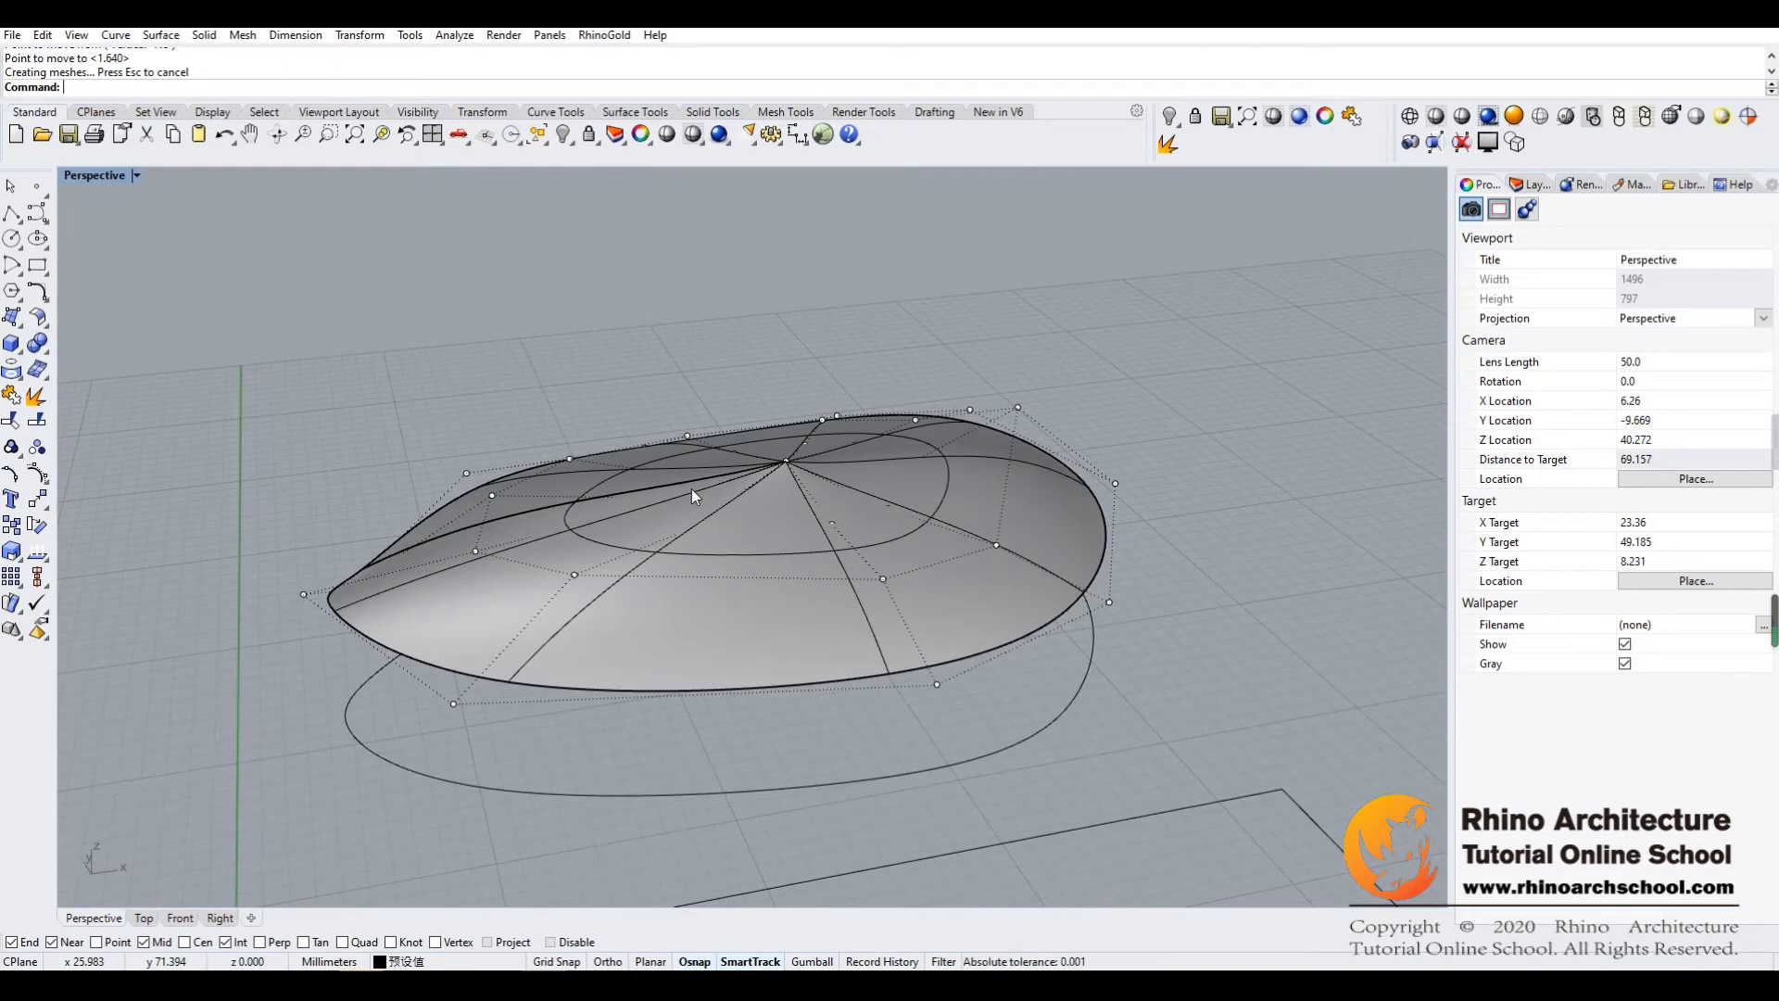
{"action": "mouse_move", "coordinate": [1127, 447]}
{"action": "right_mouse_down"}
{"action": "mouse_move", "coordinate": [1195, 436]}
{"action": "mouse_move", "coordinate": [1149, 448]}
{"action": "right_mouse_up"}
Select the two inner control points on the dome's front slope and extend the selection to their full rings with Select V
{"action": "mouse_move", "coordinate": [820, 486]}
{"action": "right_mouse_down"}
{"action": "mouse_move", "coordinate": [733, 500]}
{"action": "mouse_move", "coordinate": [736, 476]}
{"action": "mouse_move", "coordinate": [826, 513]}
{"action": "right_mouse_up"}
{"action": "left_click", "coordinate": [830, 515]}
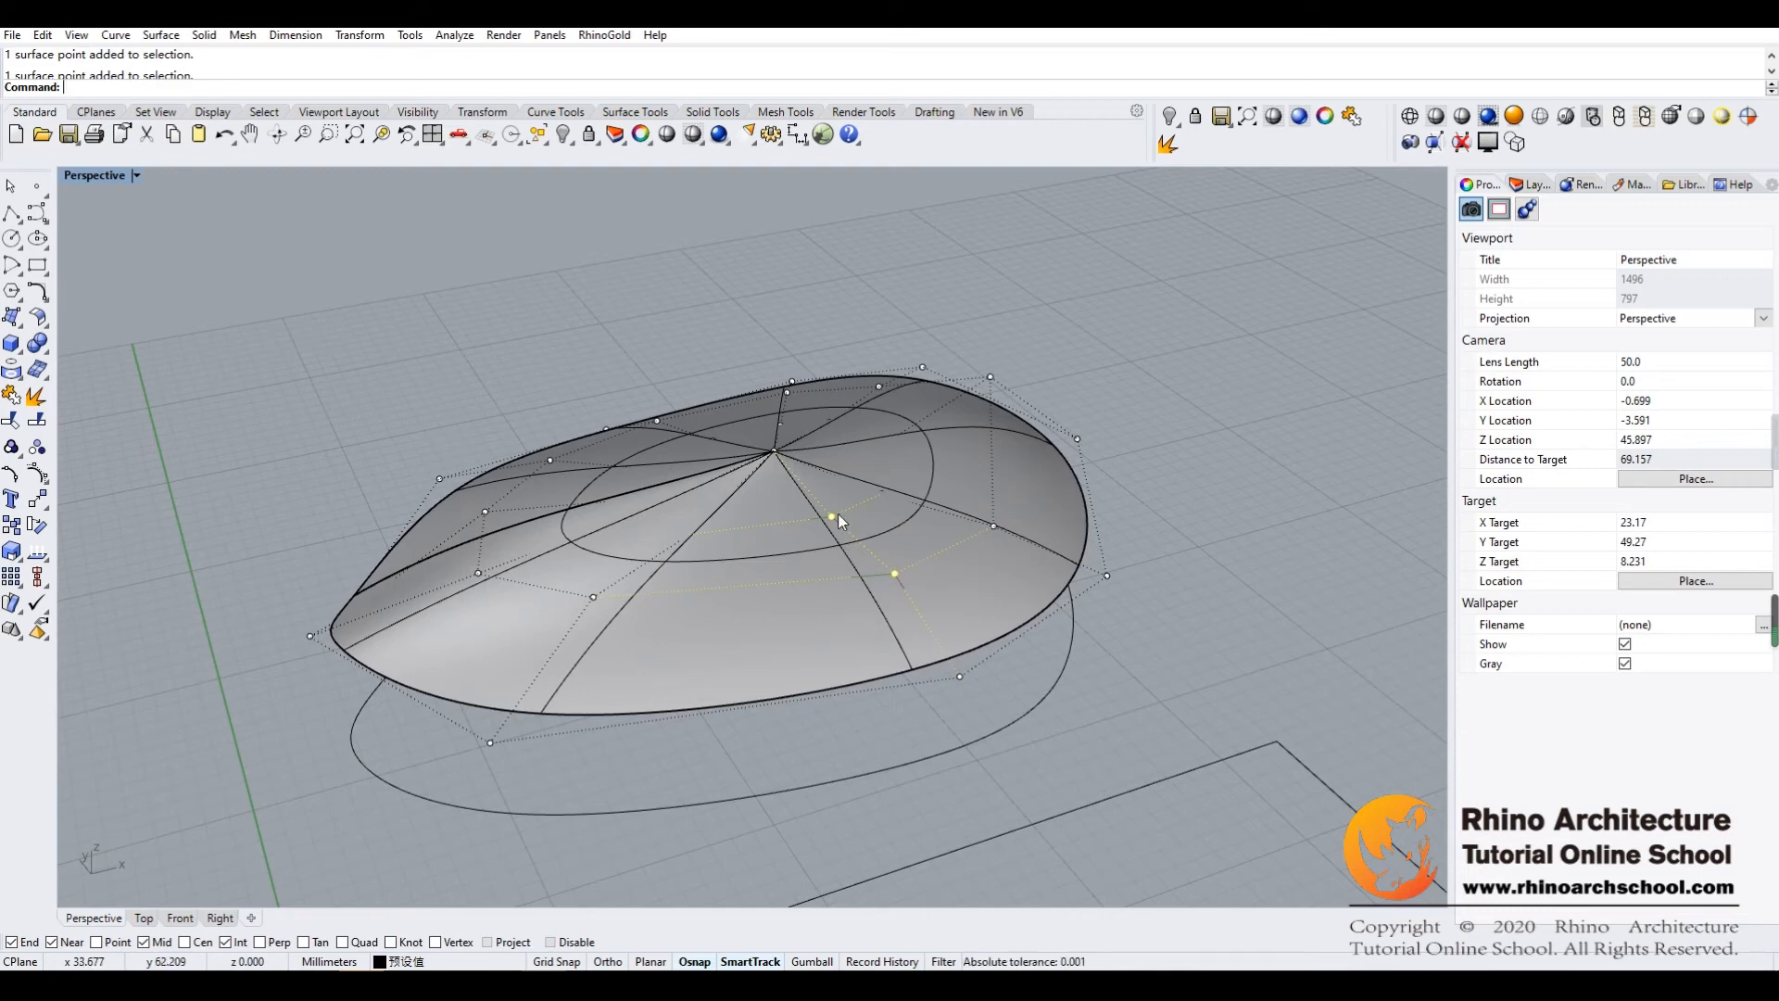
{"action": "left_click", "coordinate": [537, 134]}
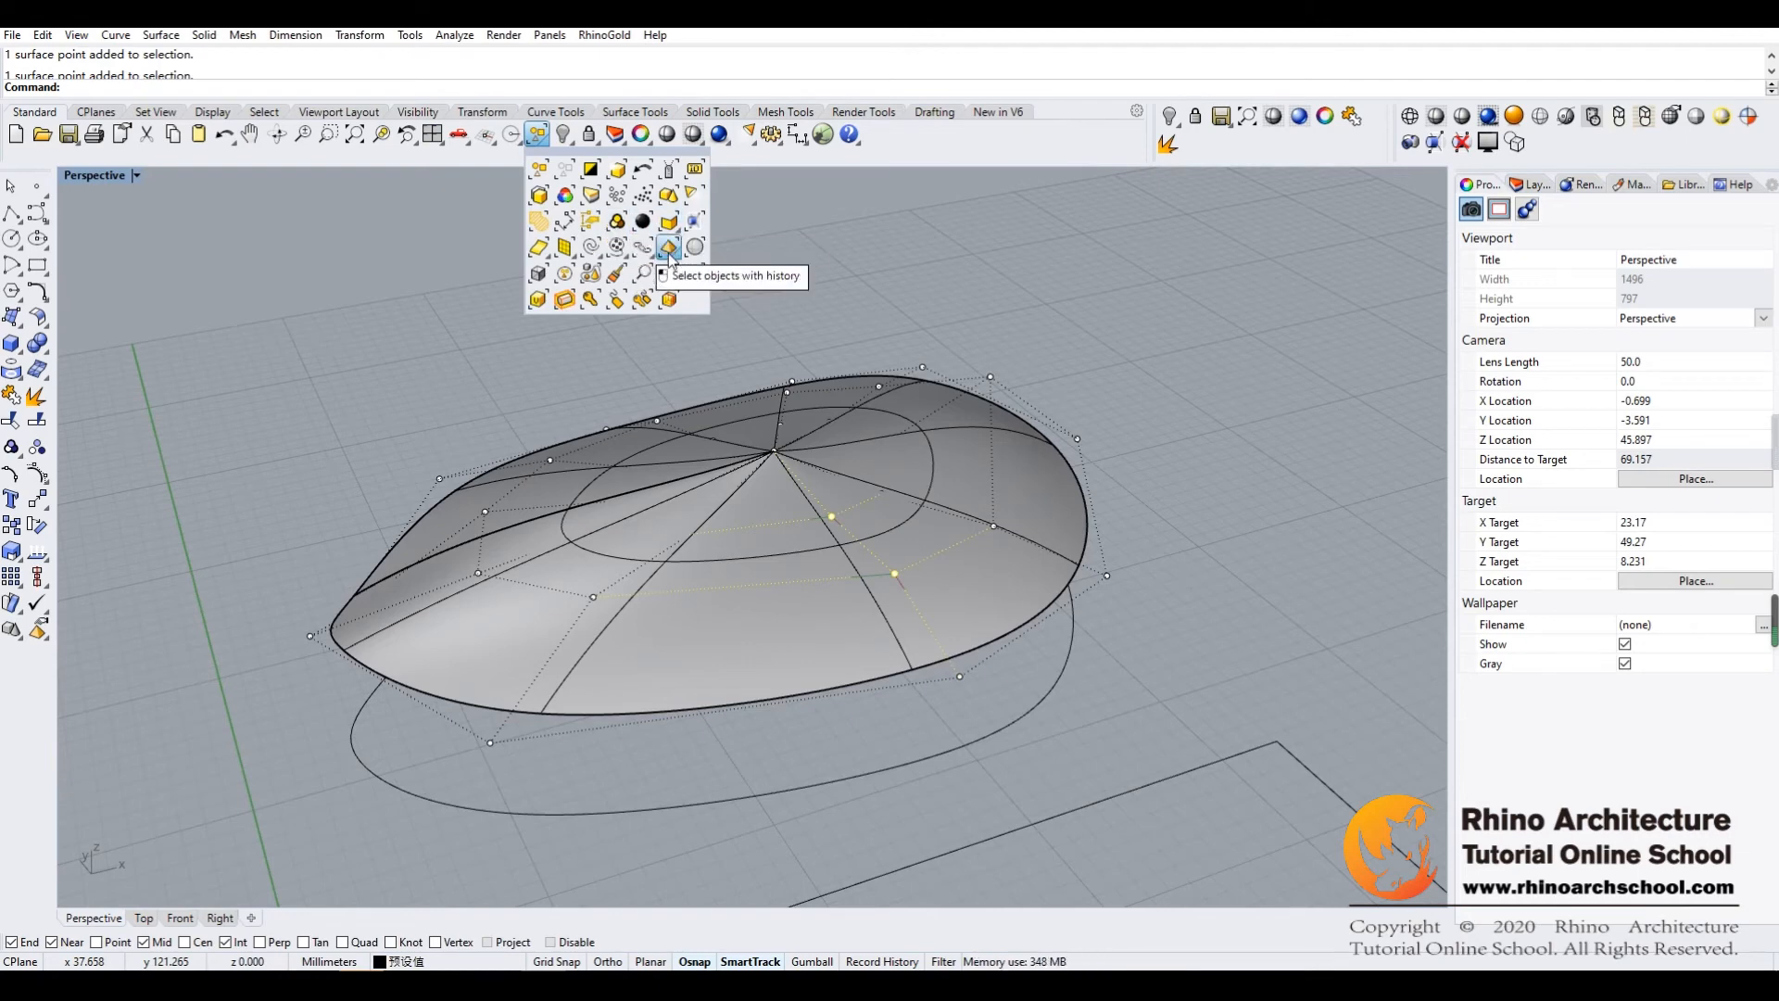
{"action": "left_click", "coordinate": [629, 256]}
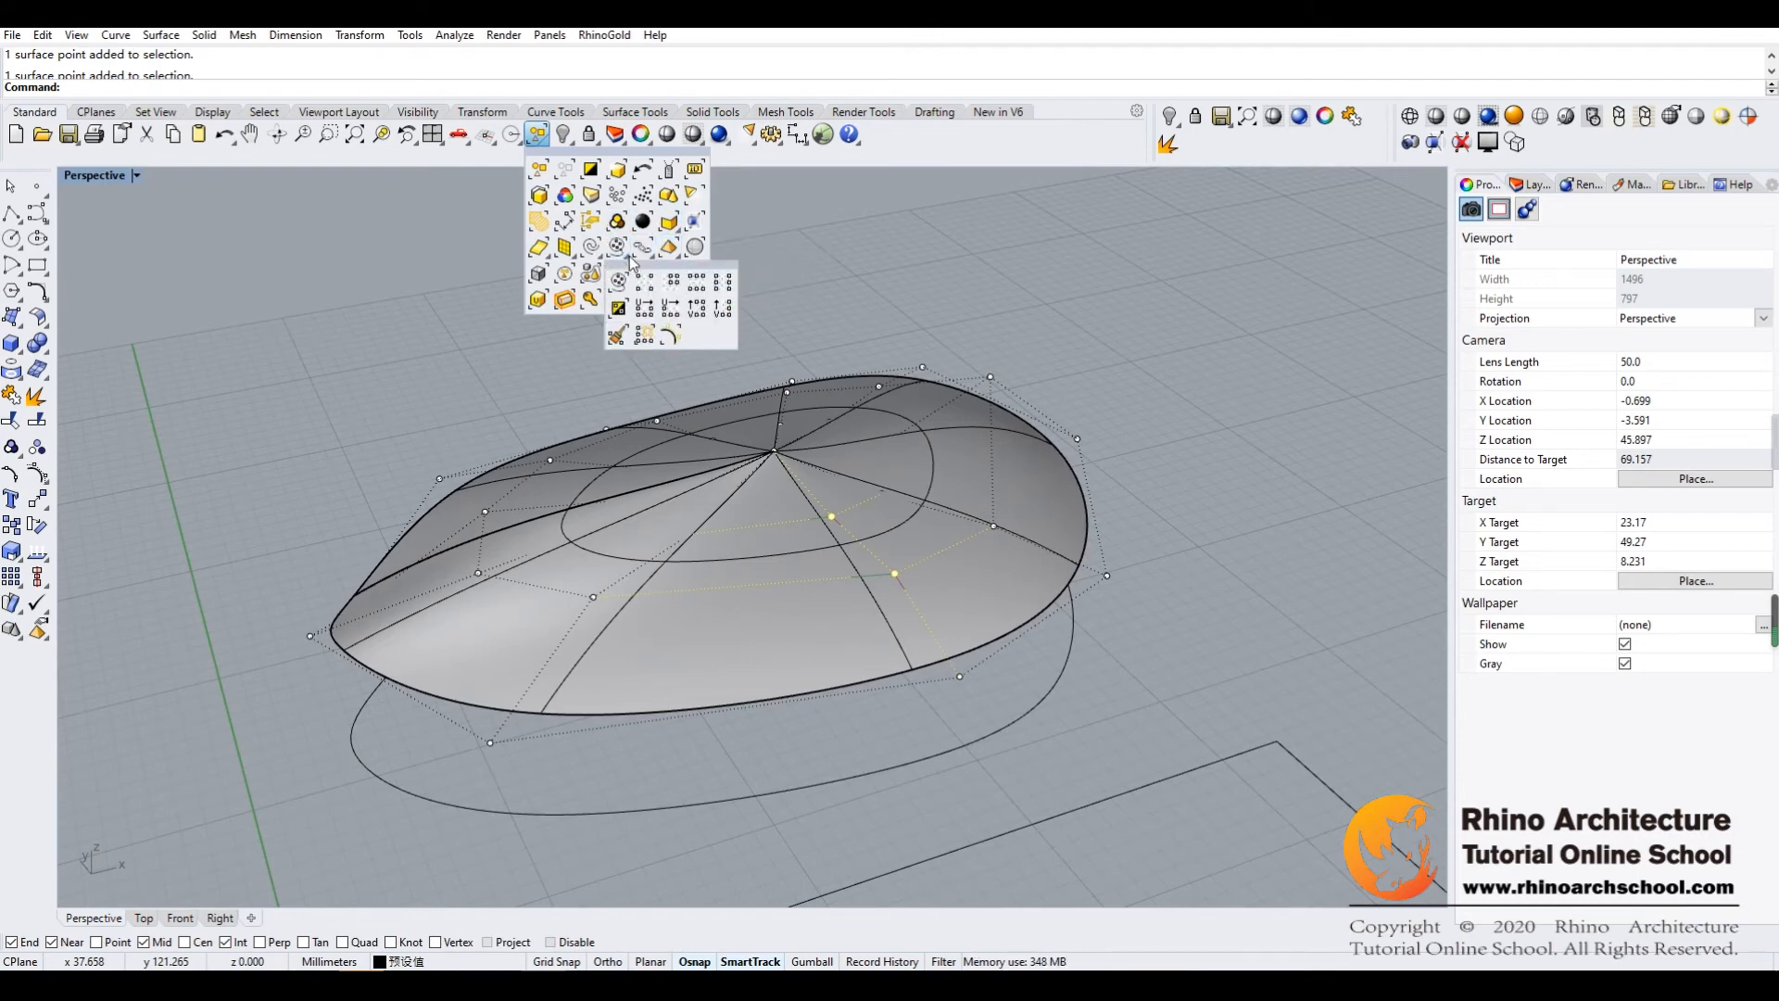
{"action": "left_click", "coordinate": [722, 283]}
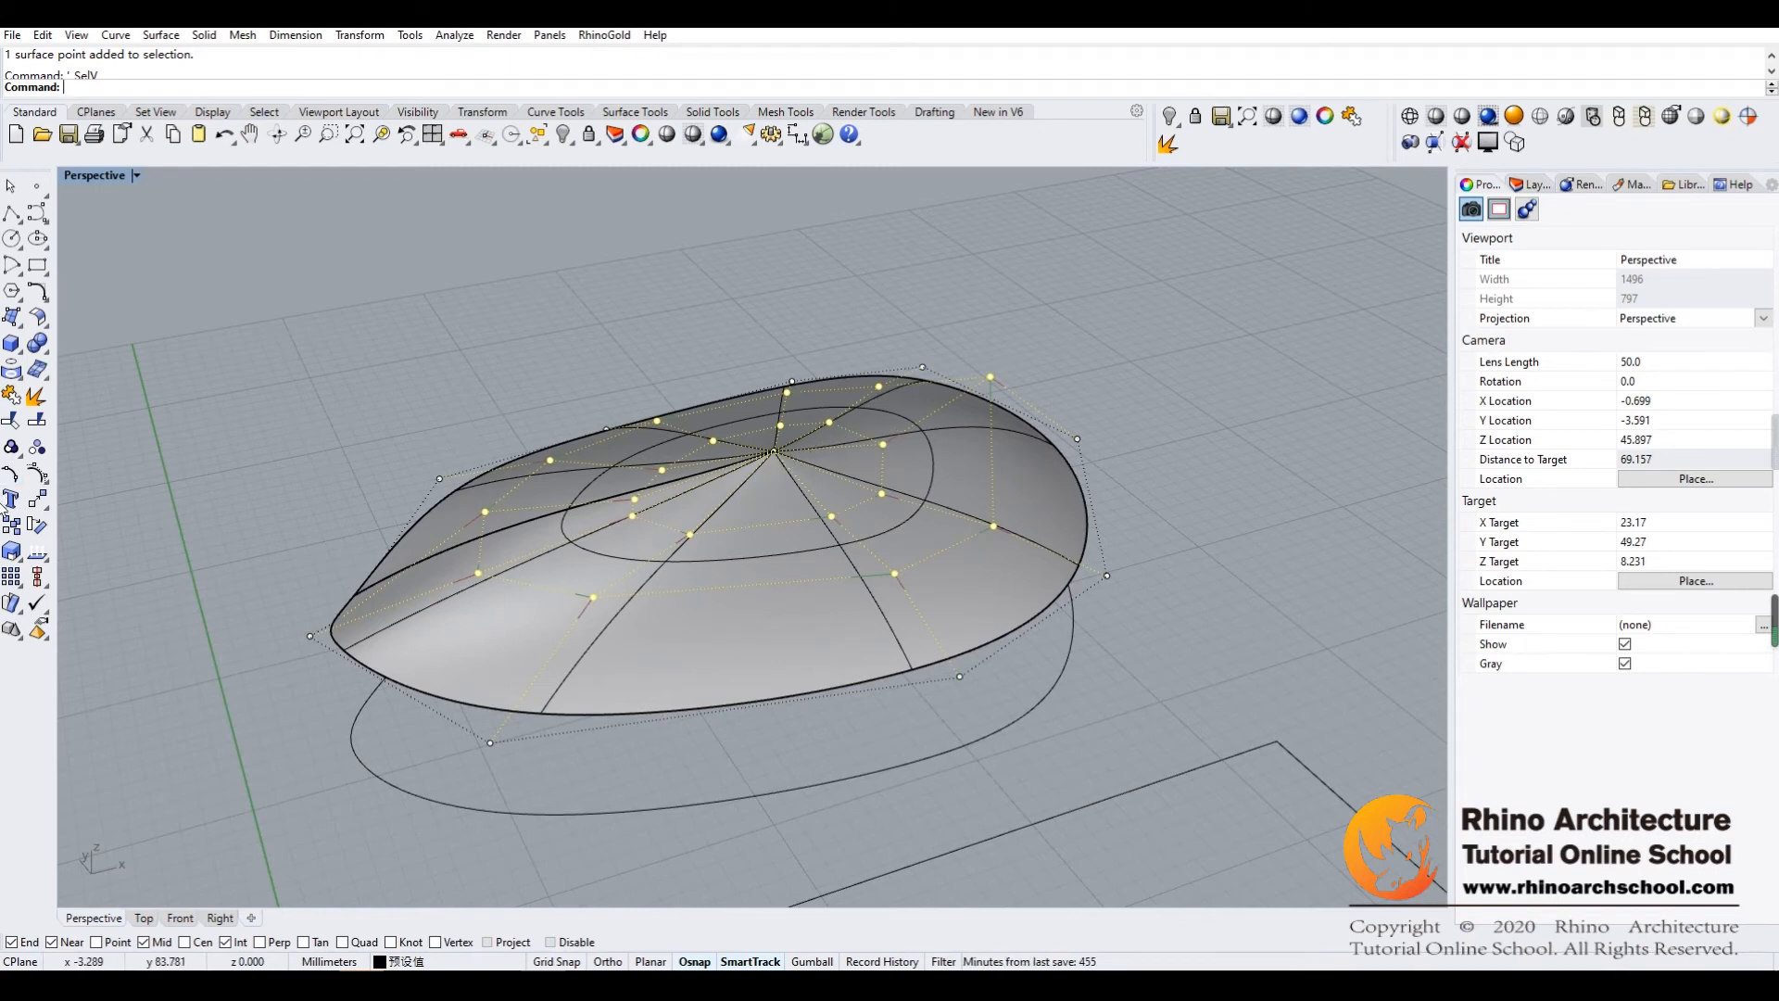
Level the selected control-point rings with Set Points, using world Z alignment and the dome's apex as the height
{"action": "left_click", "coordinate": [46, 506]}
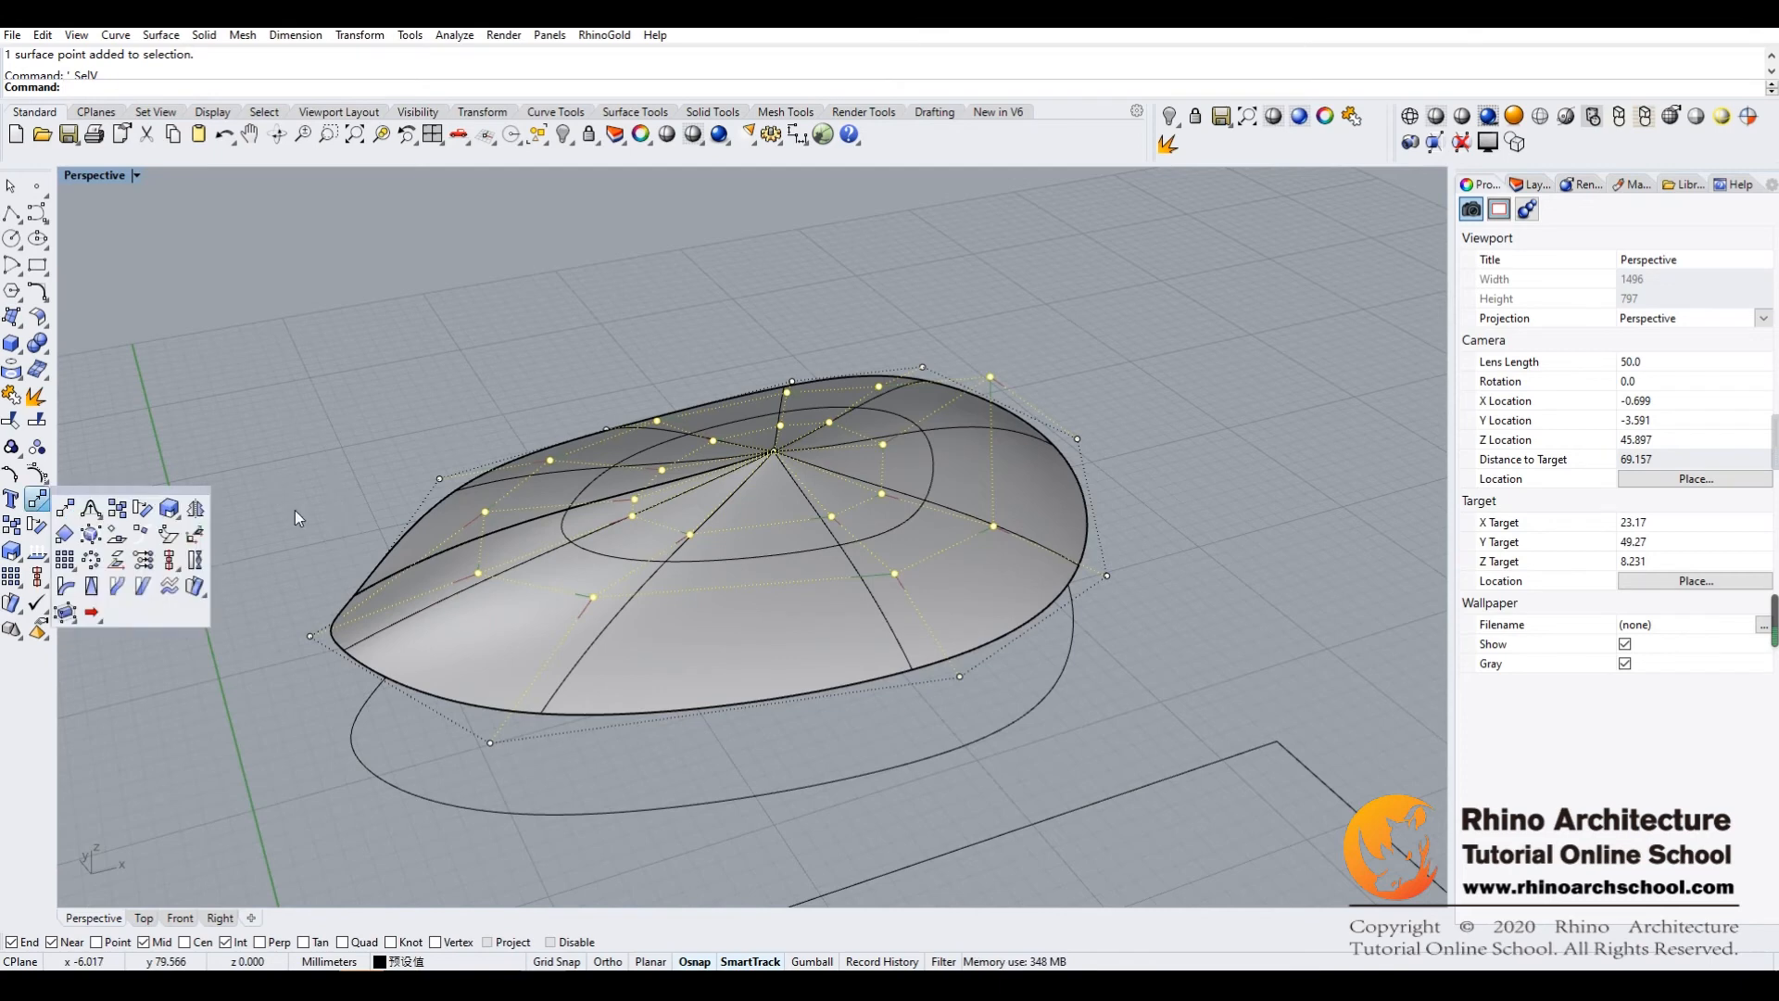
{"action": "left_click", "coordinate": [143, 561]}
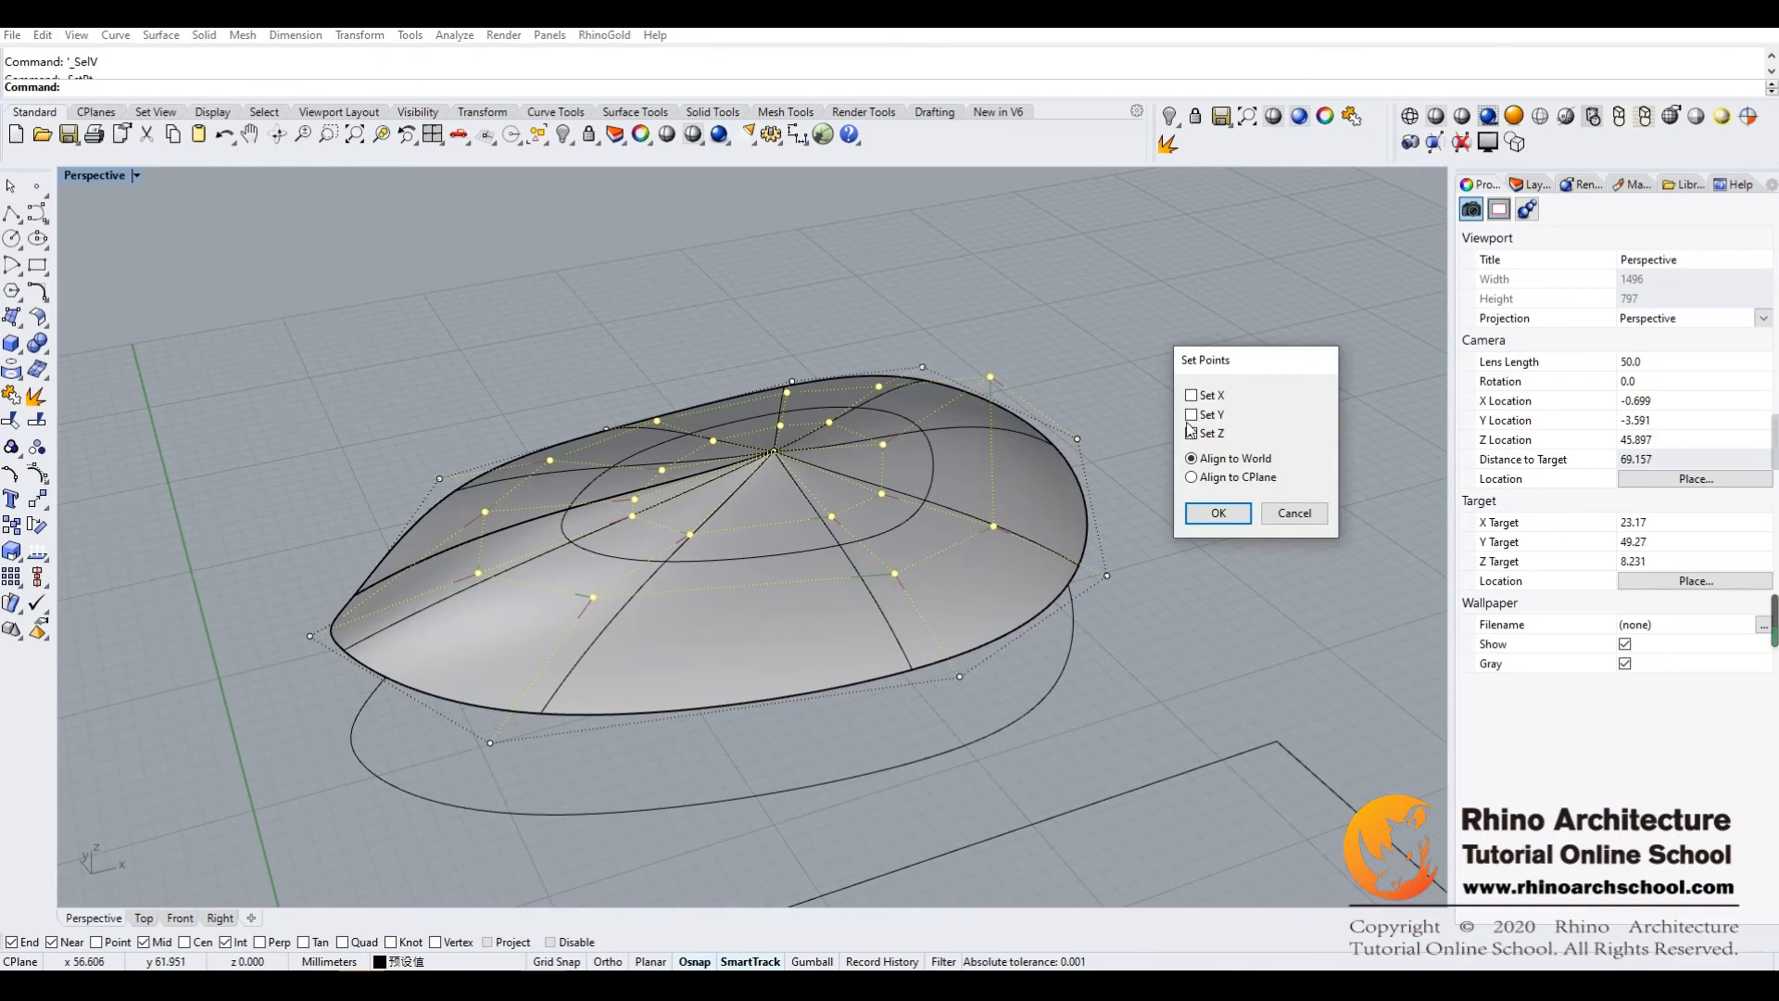
{"action": "left_click", "coordinate": [1218, 515]}
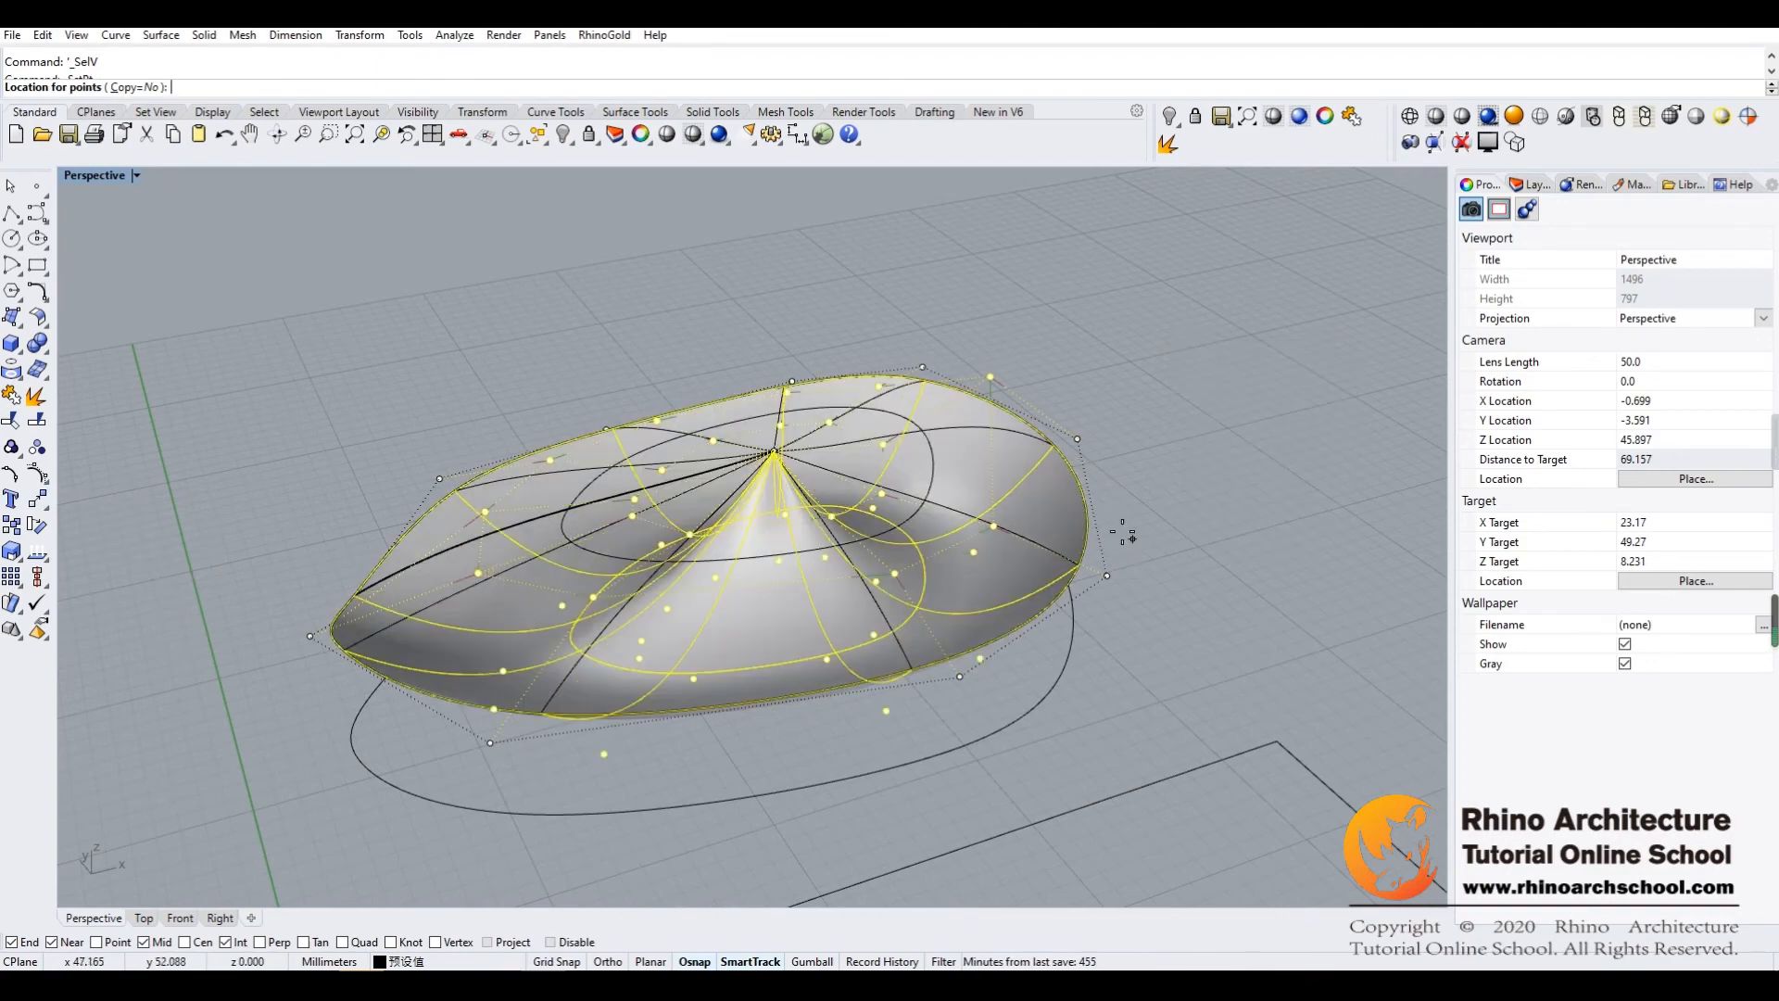
{"action": "right_click_drag", "start_coordinate": [603, 266], "coordinate": [641, 252]}
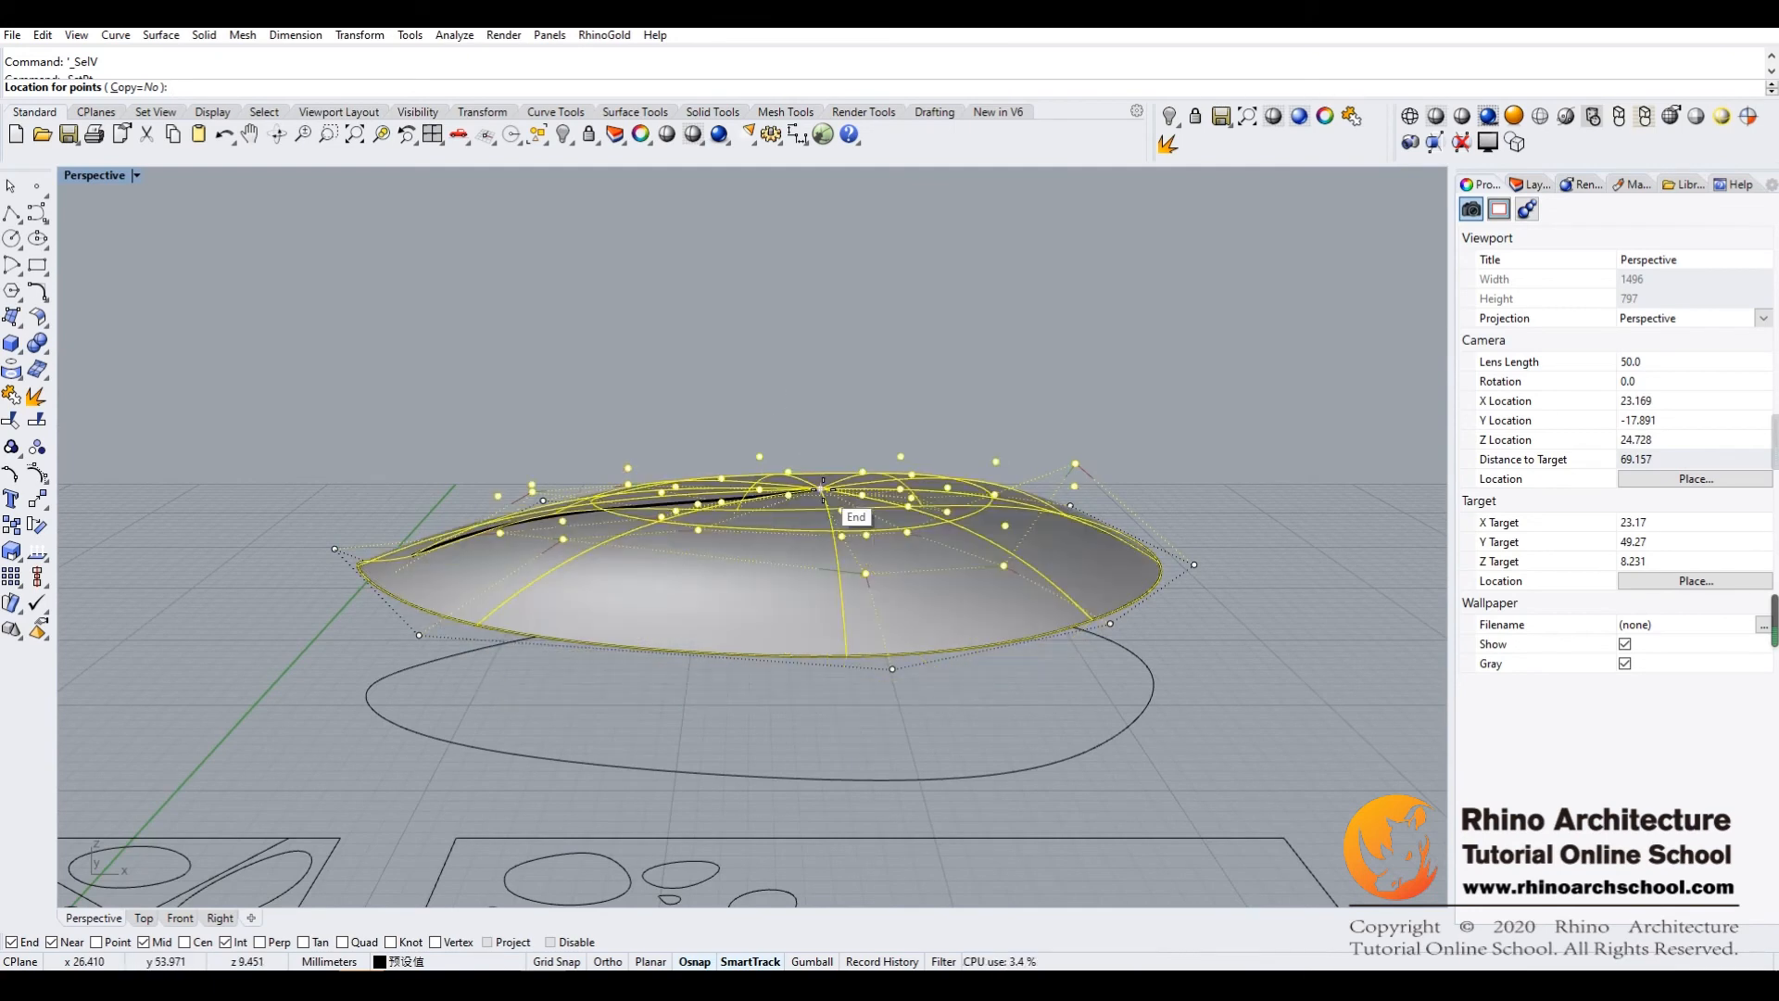
{"action": "left_click", "coordinate": [823, 488]}
{"action": "right_click_drag", "start_coordinate": [957, 385], "coordinate": [623, 378]}
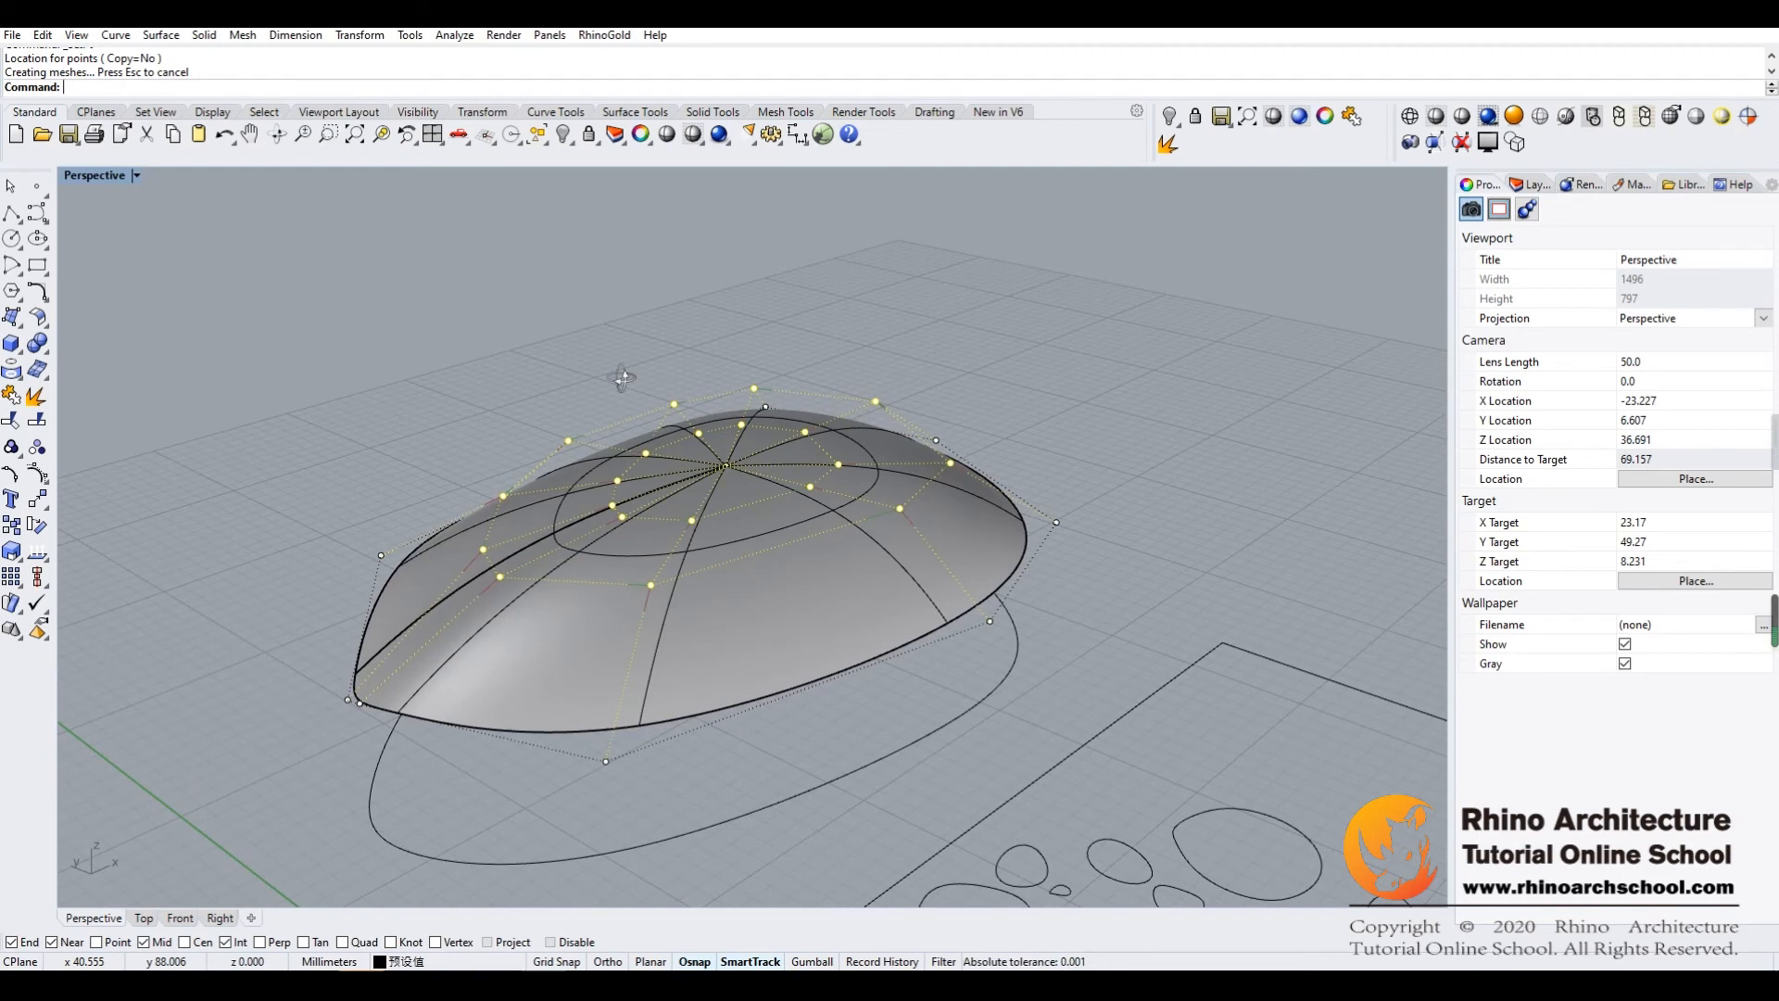
{"action": "right_click_drag", "start_coordinate": [623, 378], "coordinate": [556, 387]}
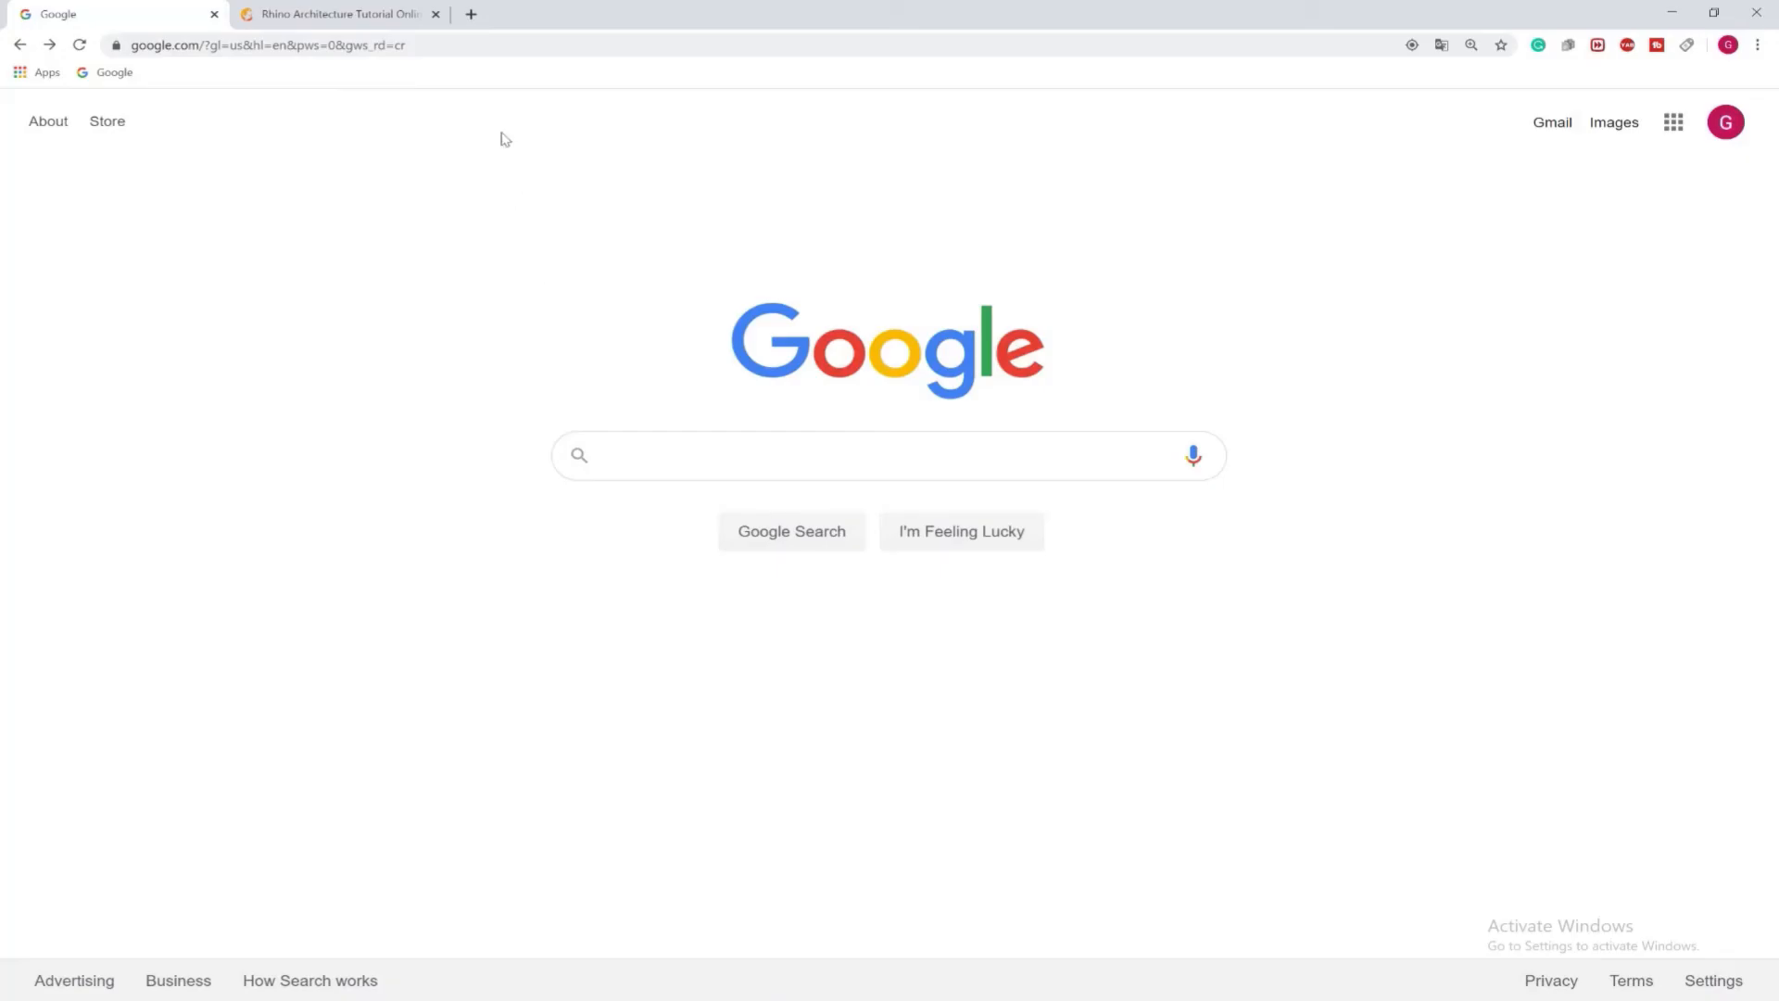
Switch to the web browser and open rhinoarchschool.com
{"action": "left_click", "coordinate": [439, 45]}
{"action": "type", "text": "rhinoarchschool.com"}
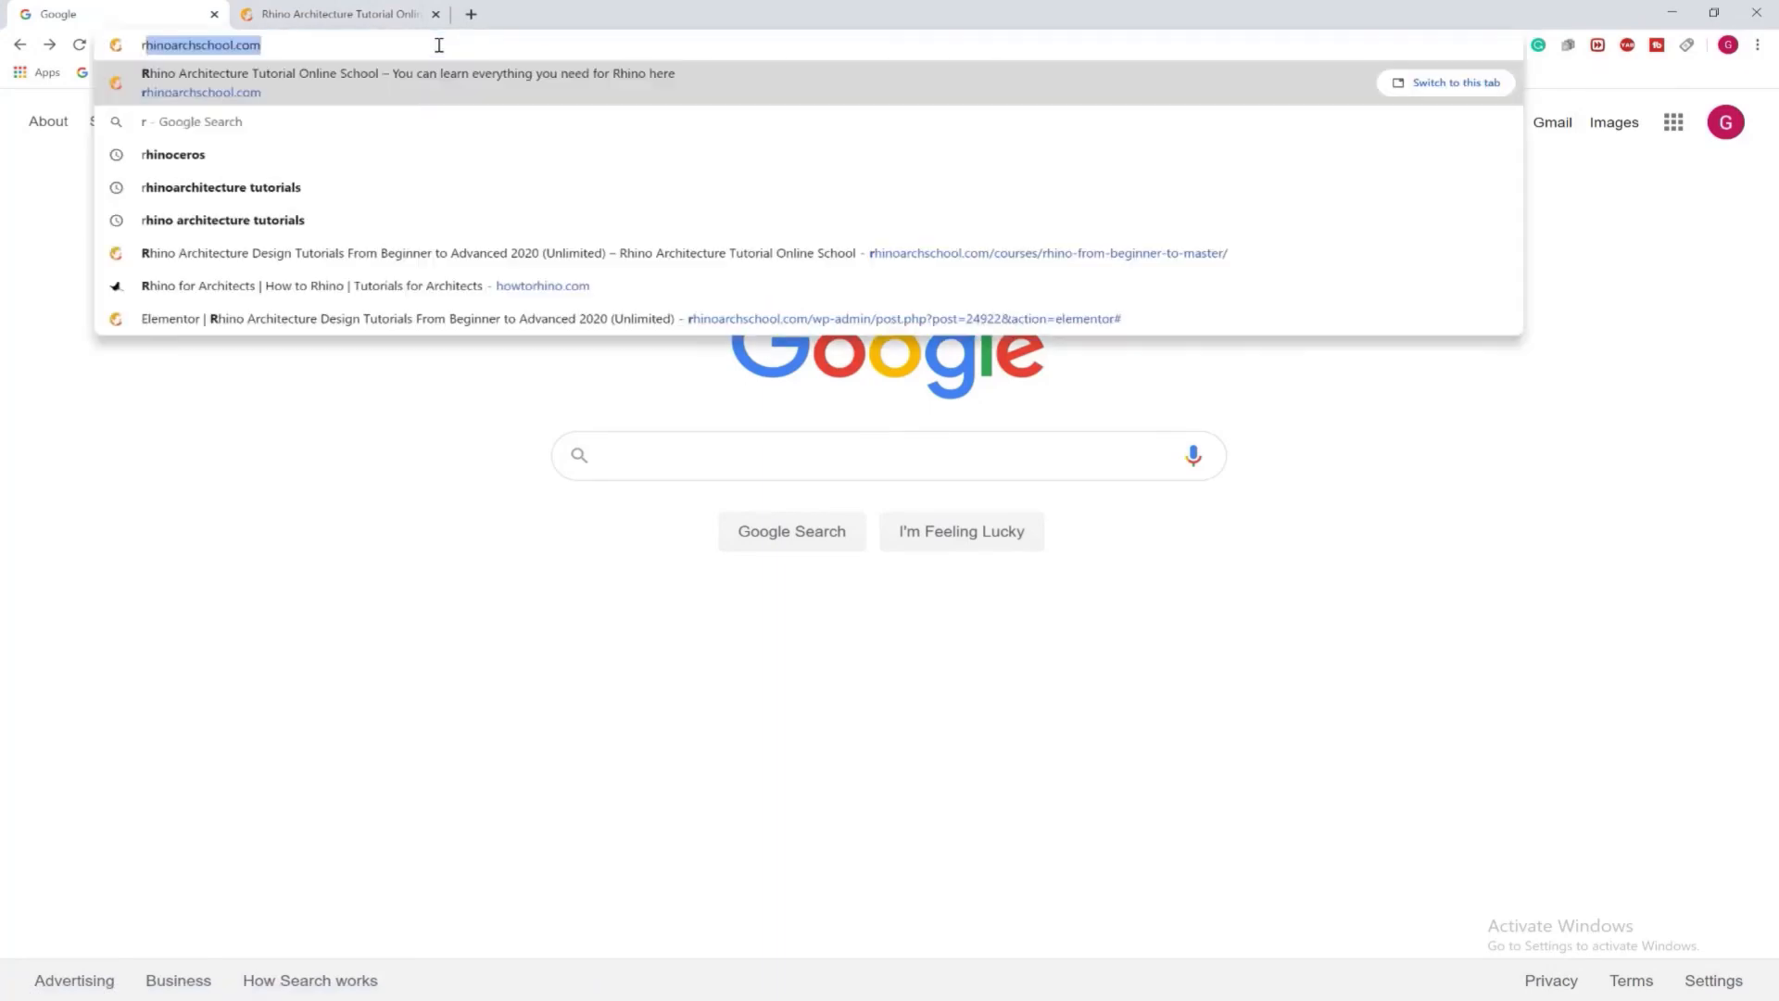
{"action": "key", "text": "Return"}
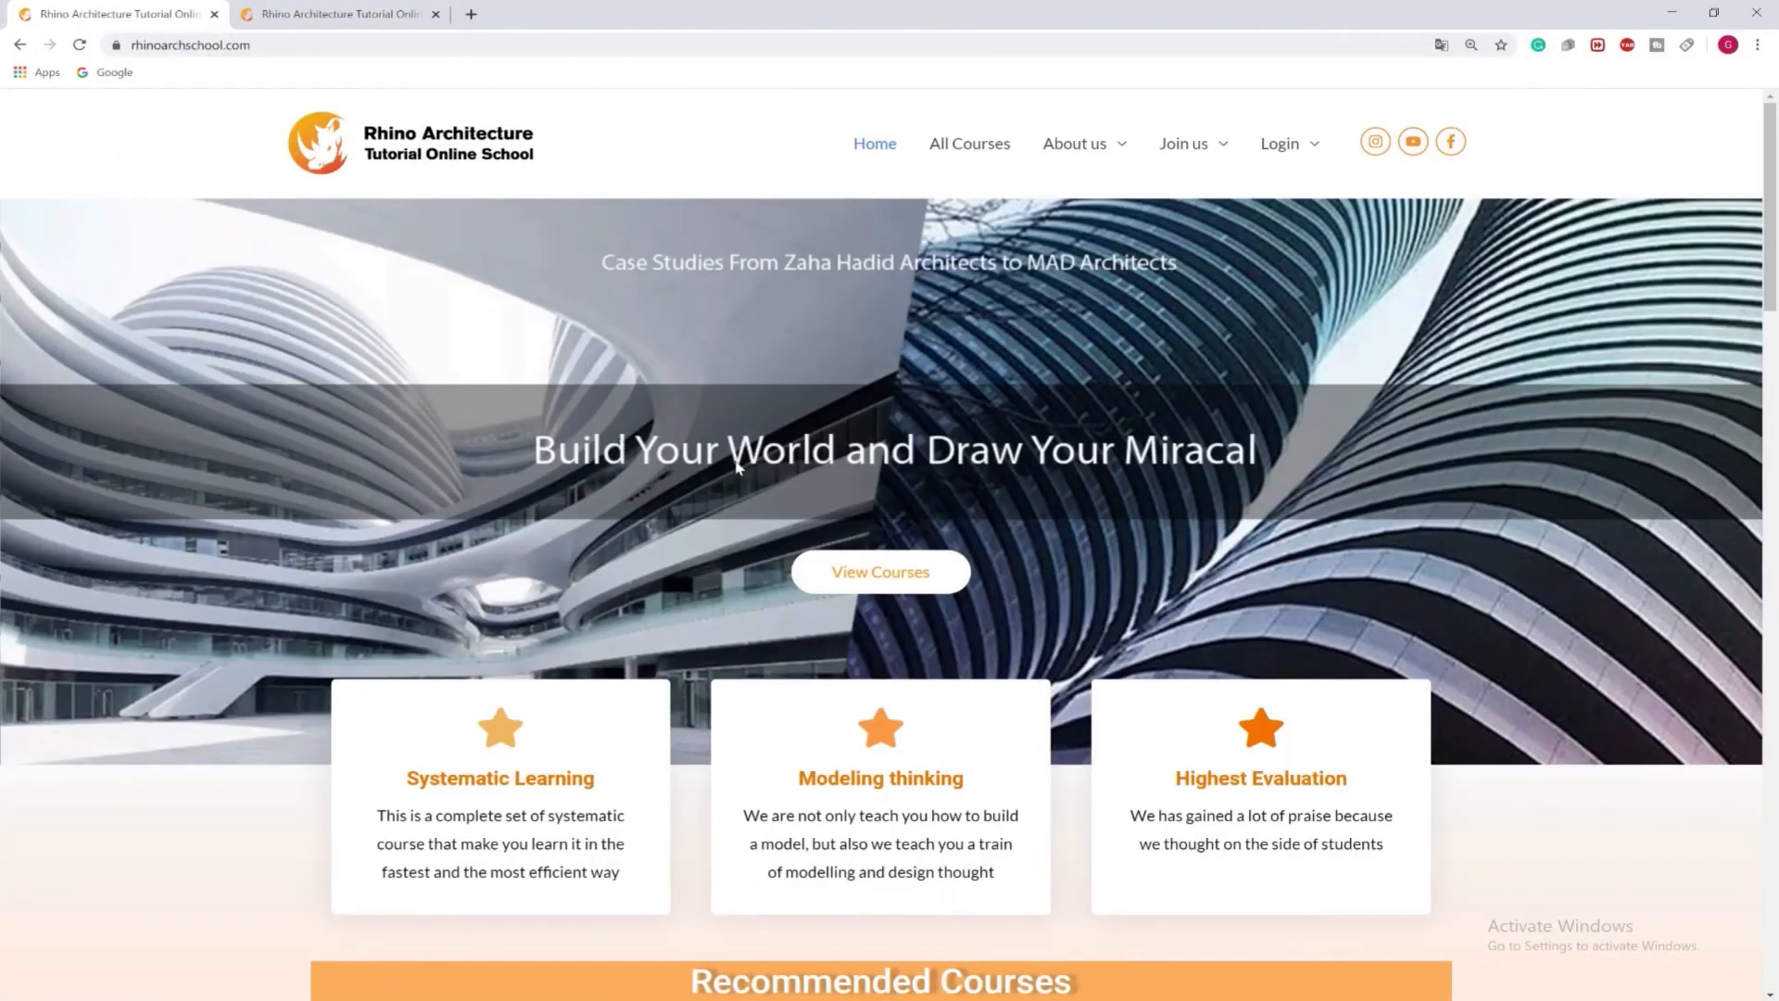
Compare the Unlimited and Monthly offers among the recommended courses and open the Unlimited beginner-to-advanced course page
{"action": "scroll", "coordinate": [737, 466], "scroll_direction": "down", "scroll_amount": 7}
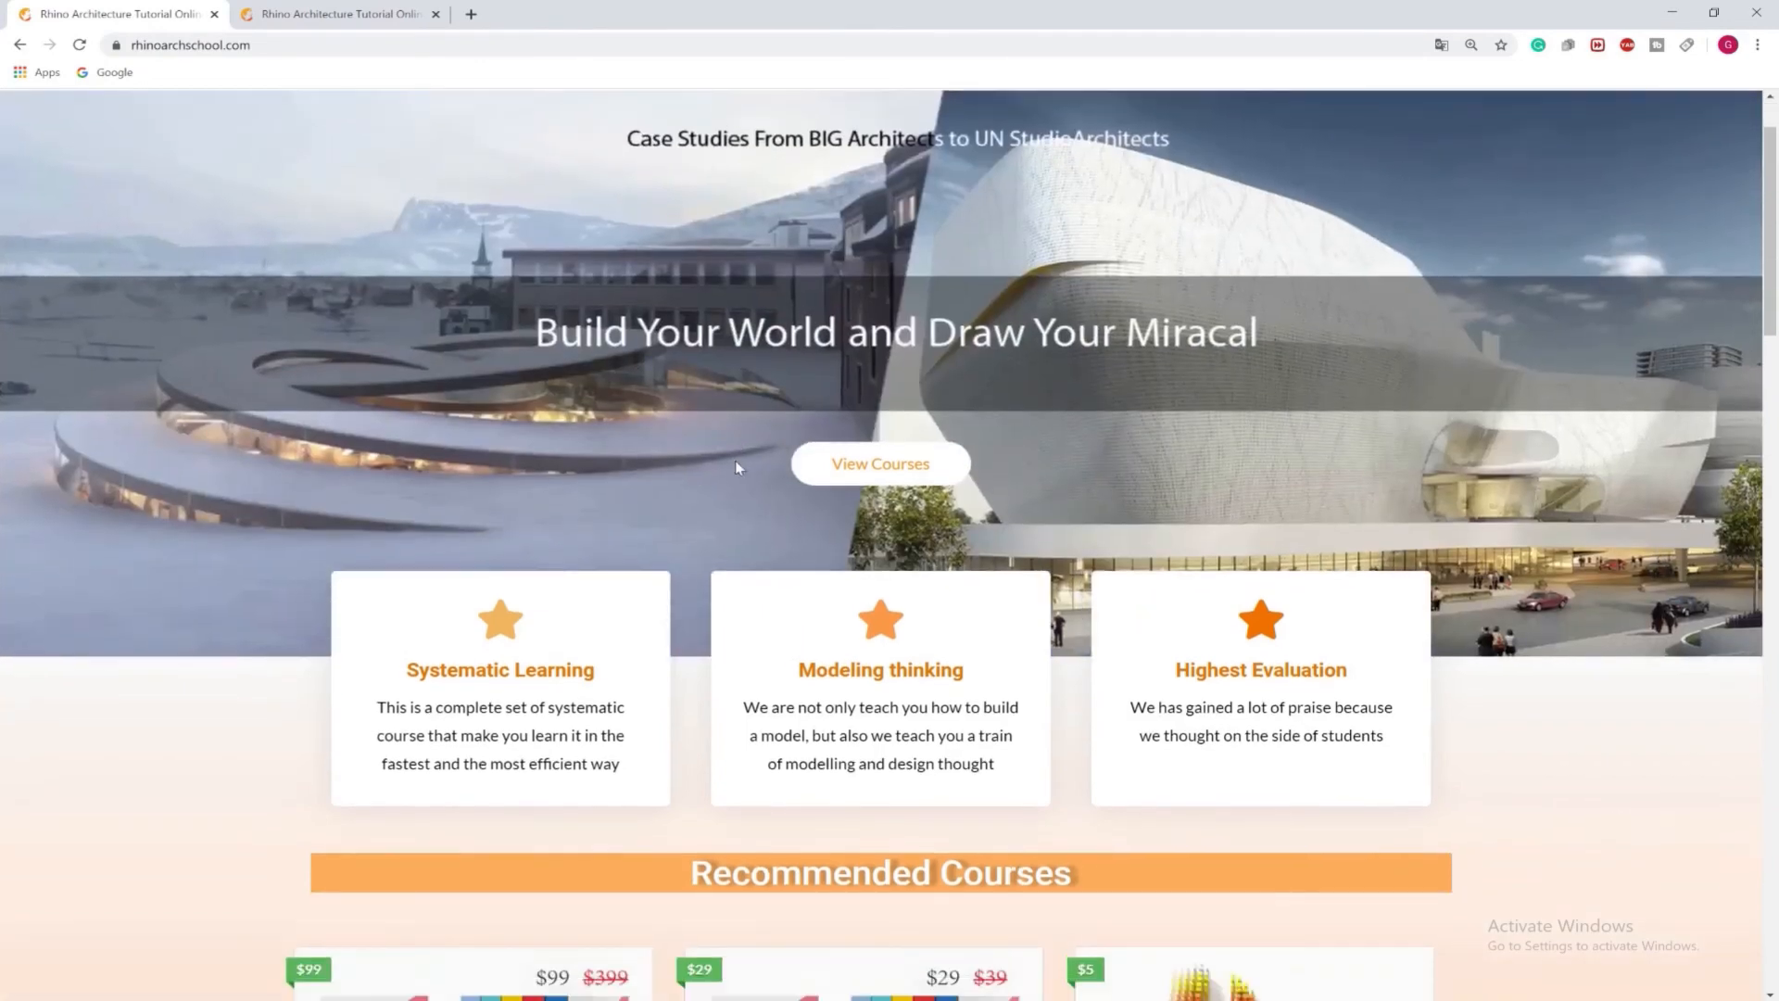
{"action": "scroll", "coordinate": [737, 466], "scroll_direction": "down", "scroll_amount": 1}
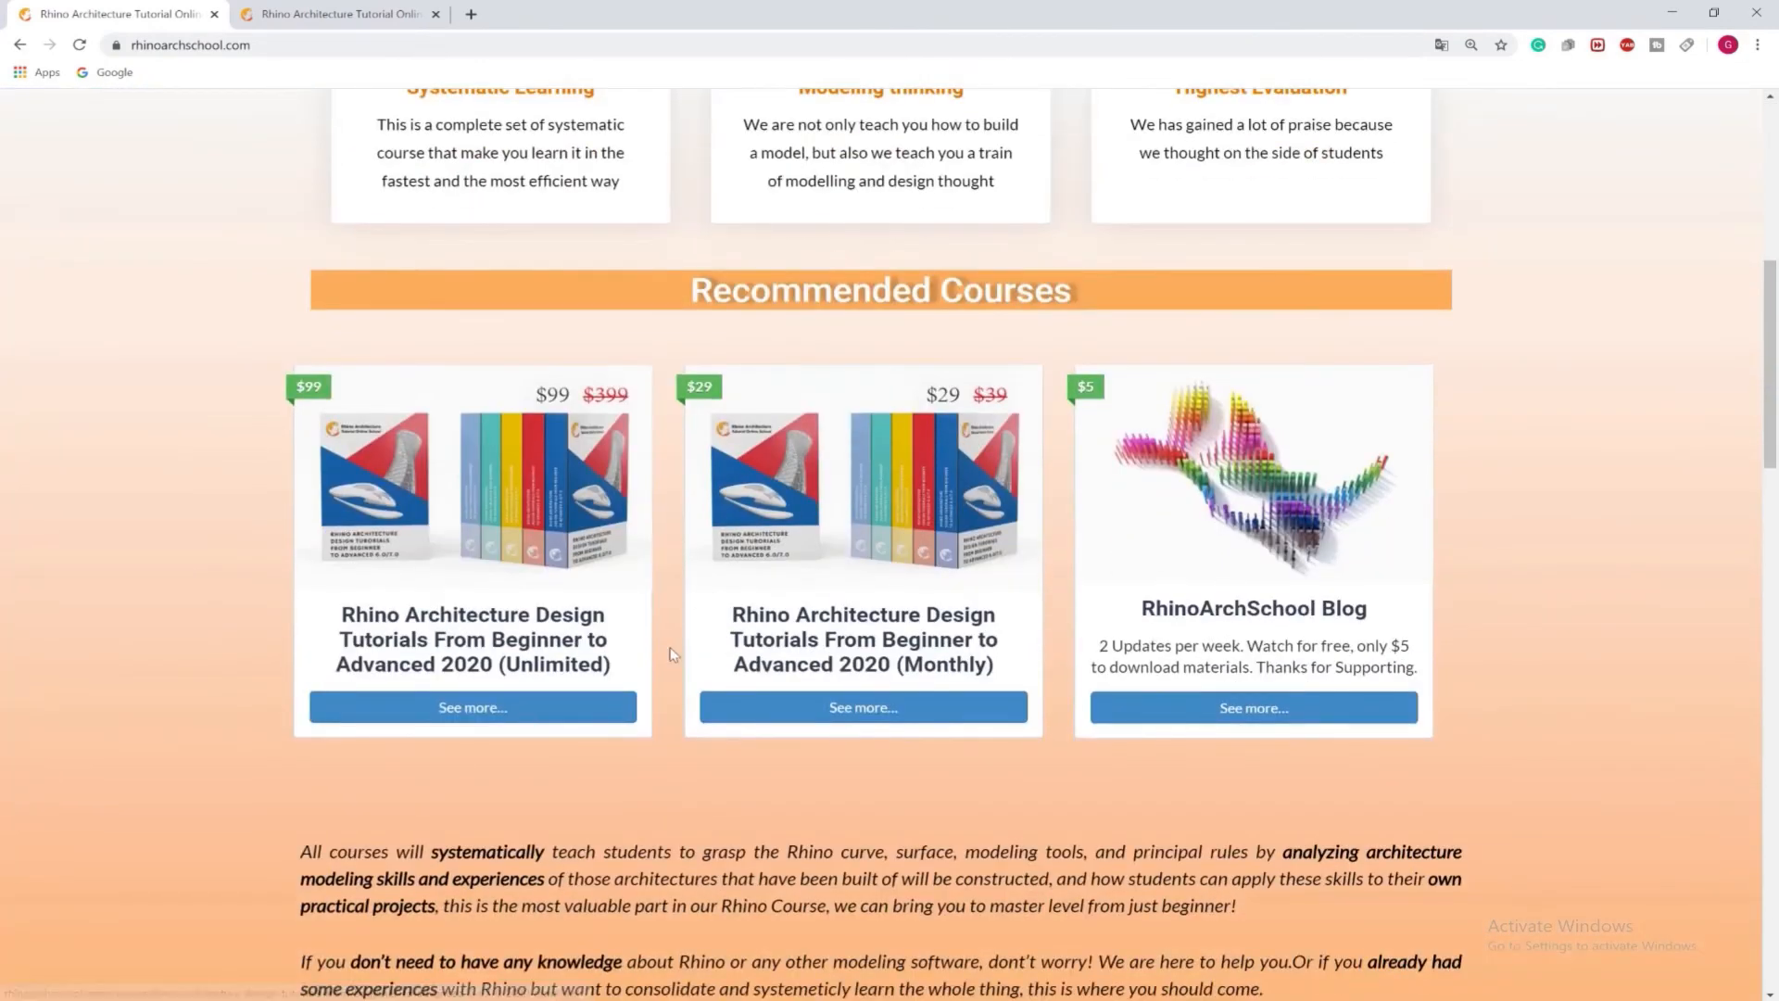
{"action": "left_click_drag", "start_coordinate": [625, 667], "coordinate": [503, 665]}
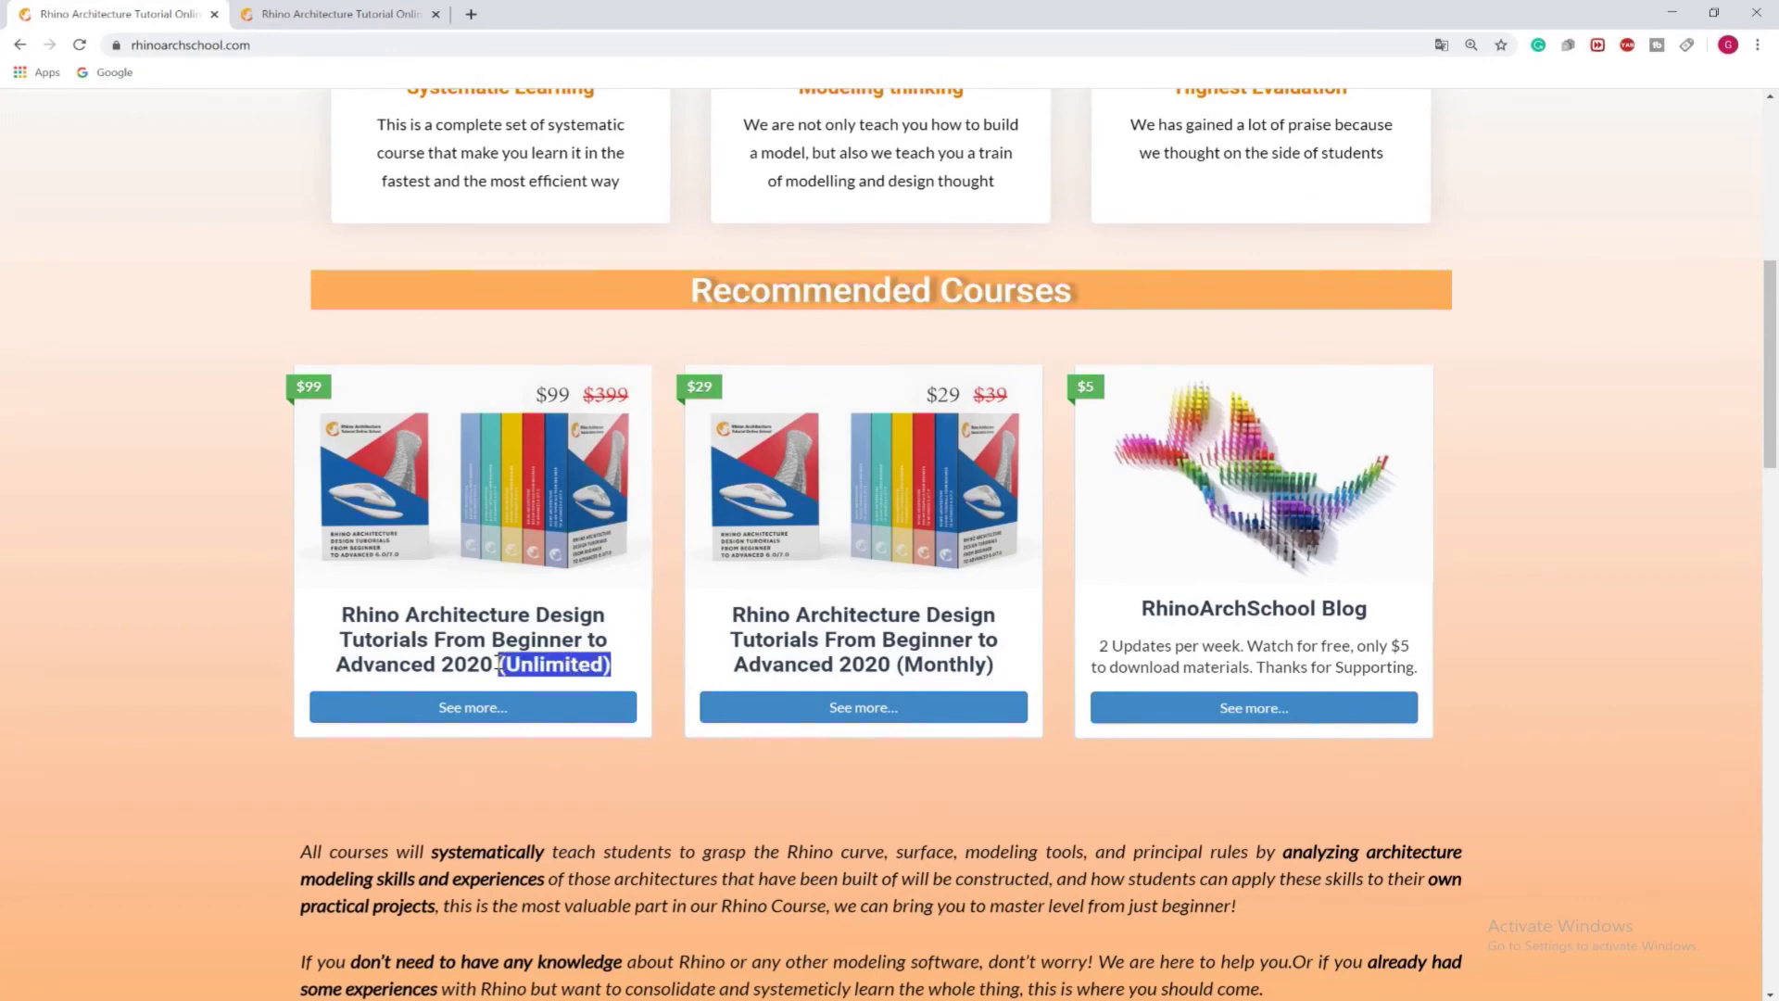
{"action": "left_click", "coordinate": [538, 666]}
{"action": "left_click_drag", "start_coordinate": [1014, 667], "coordinate": [924, 664]}
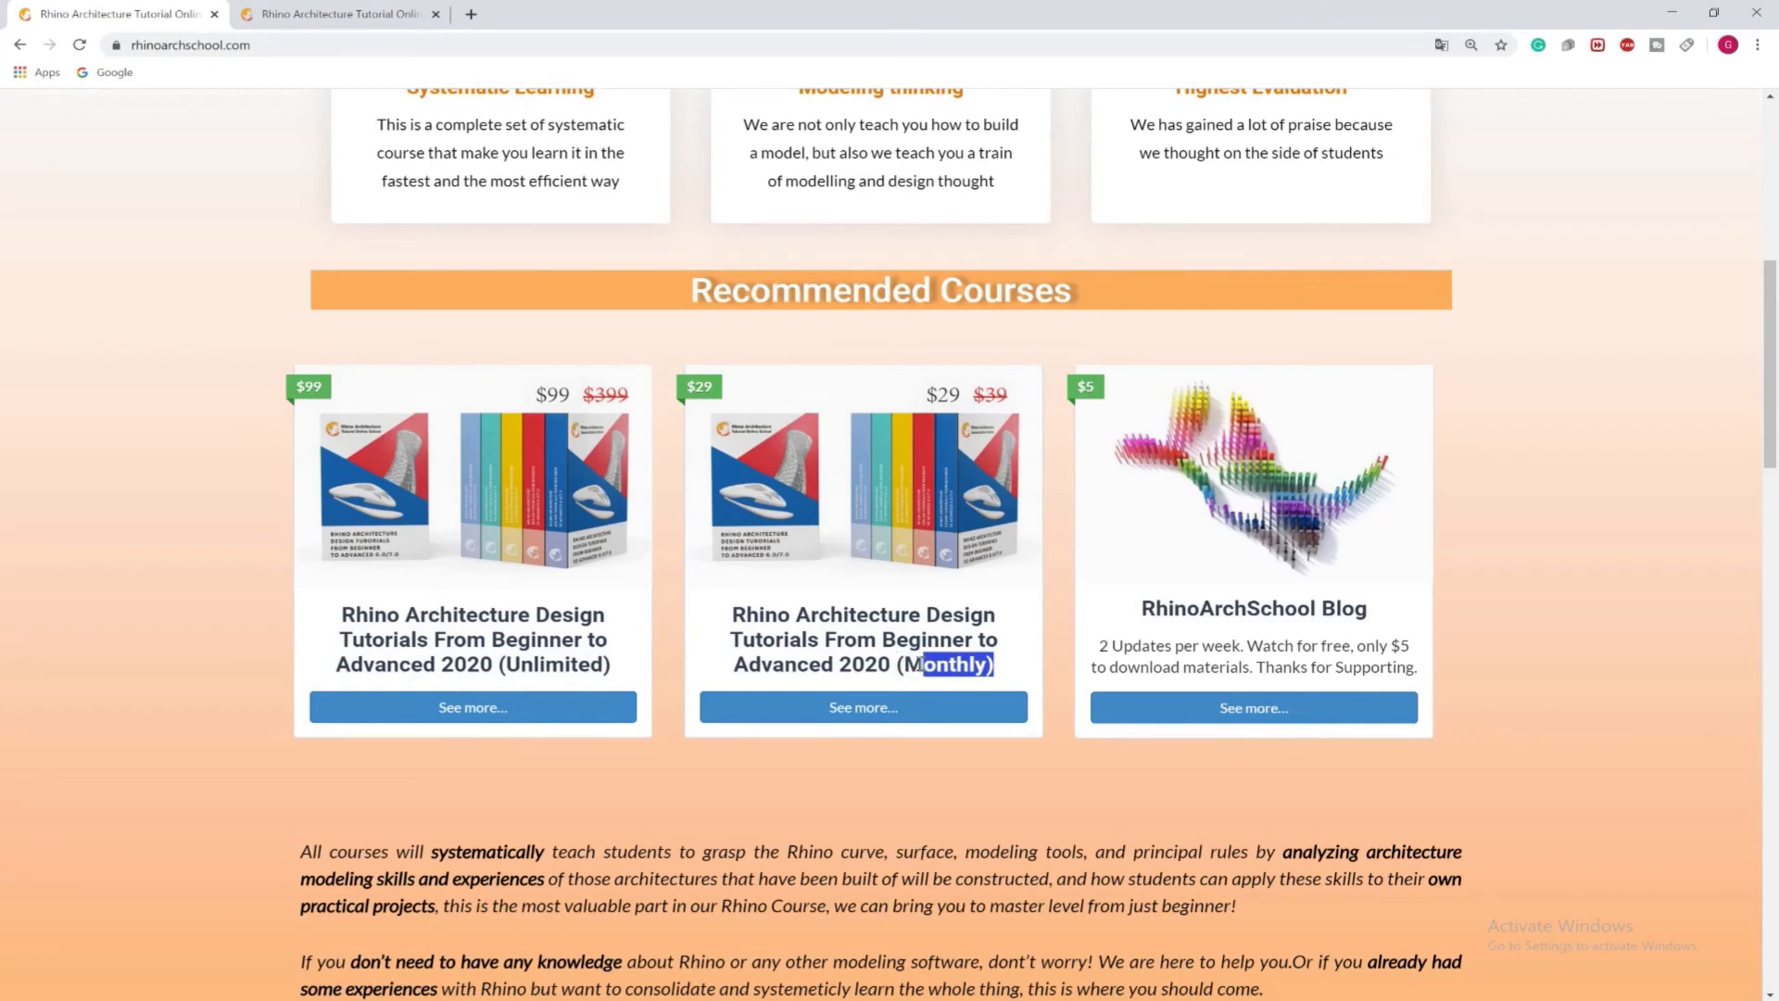
{"action": "left_click", "coordinate": [849, 664]}
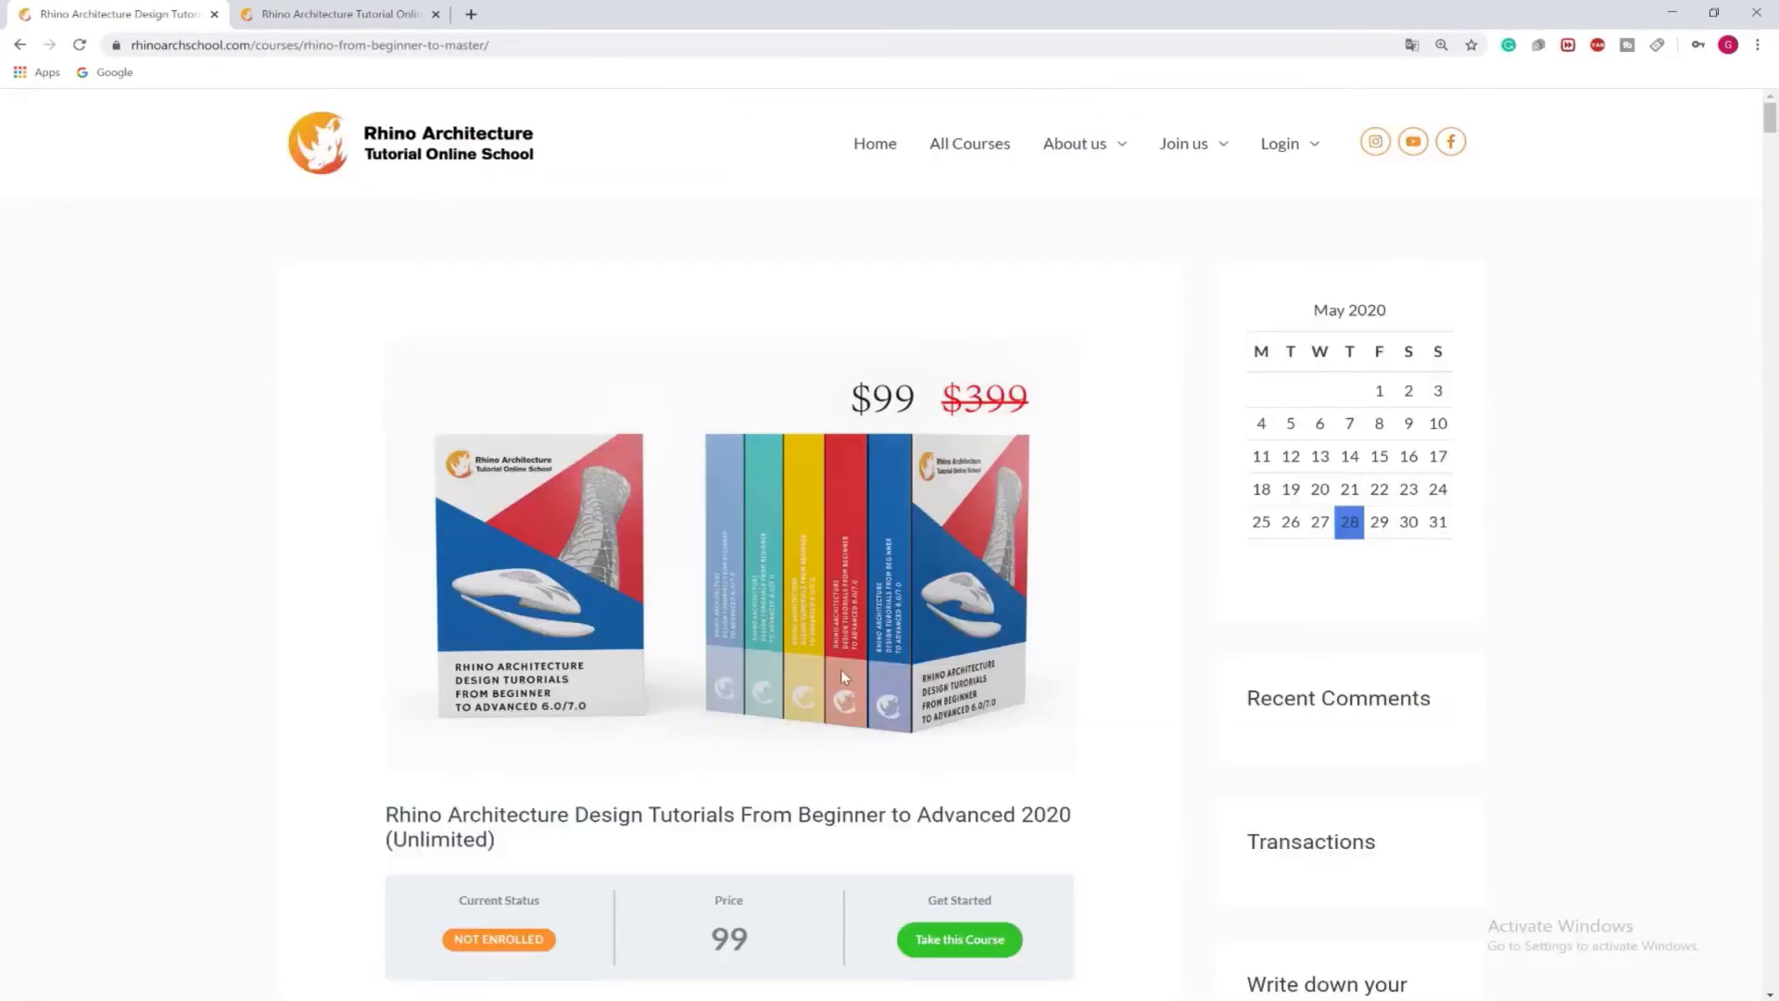
Look over the course's price and enrolment details, and check its Materials section and lesson list
{"action": "scroll", "coordinate": [841, 668], "scroll_direction": "down", "scroll_amount": 3}
{"action": "left_click_drag", "start_coordinate": [1055, 610], "coordinate": [839, 648]}
{"action": "left_click", "coordinate": [609, 690]}
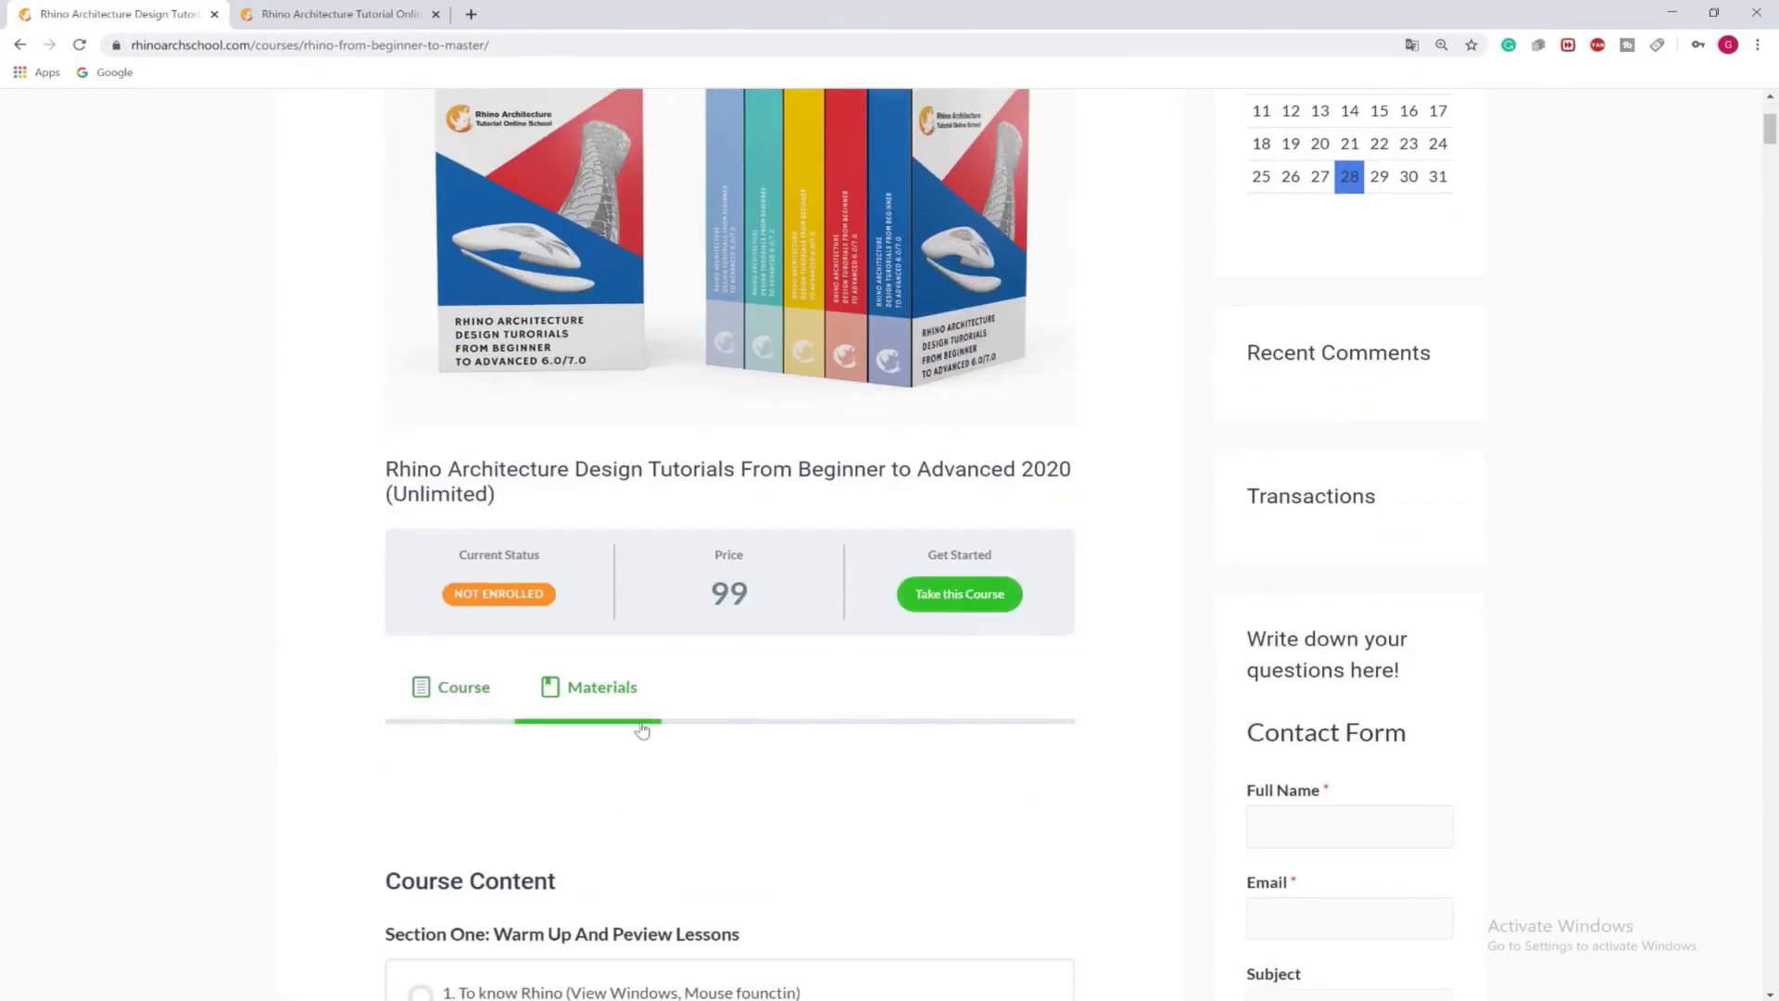
{"action": "scroll", "coordinate": [647, 754], "scroll_direction": "down", "scroll_amount": 6}
{"action": "scroll", "coordinate": [555, 704], "scroll_direction": "up", "scroll_amount": 6}
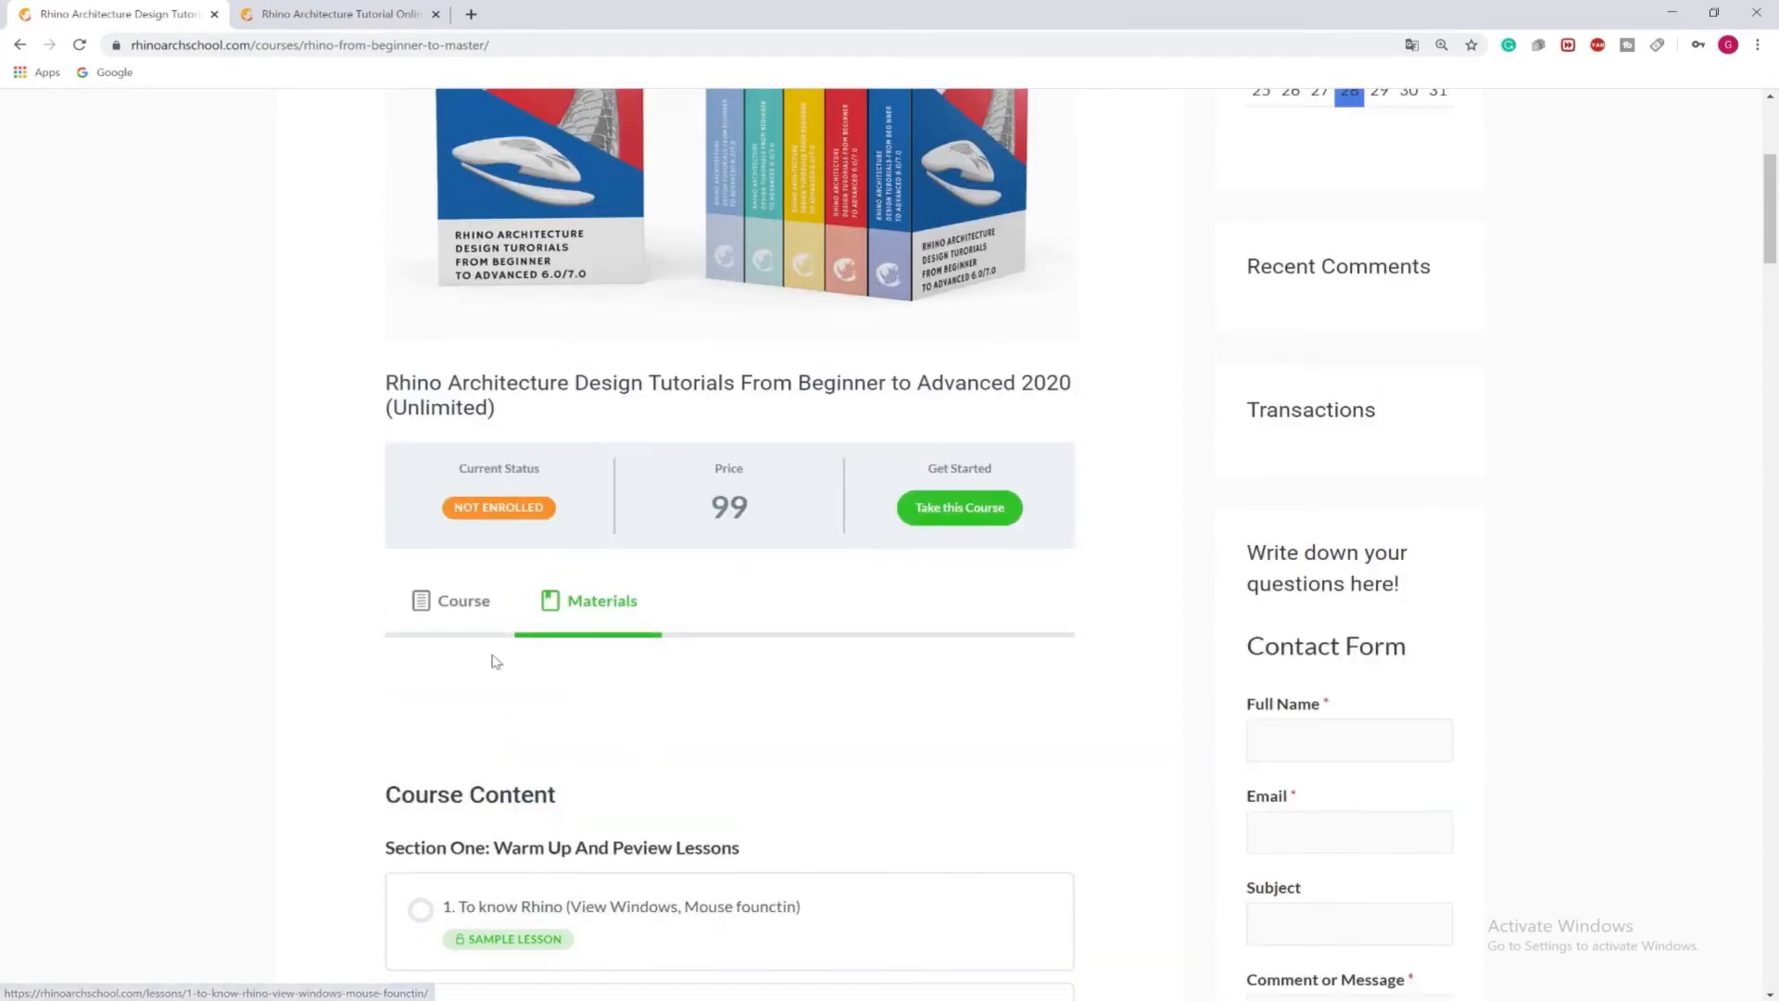
Return to the course description and read through the section introductions and architecture case studies
{"action": "left_click", "coordinate": [450, 602]}
{"action": "scroll", "coordinate": [465, 617], "scroll_direction": "down", "scroll_amount": 9}
{"action": "scroll", "coordinate": [465, 618], "scroll_direction": "down", "scroll_amount": 15}
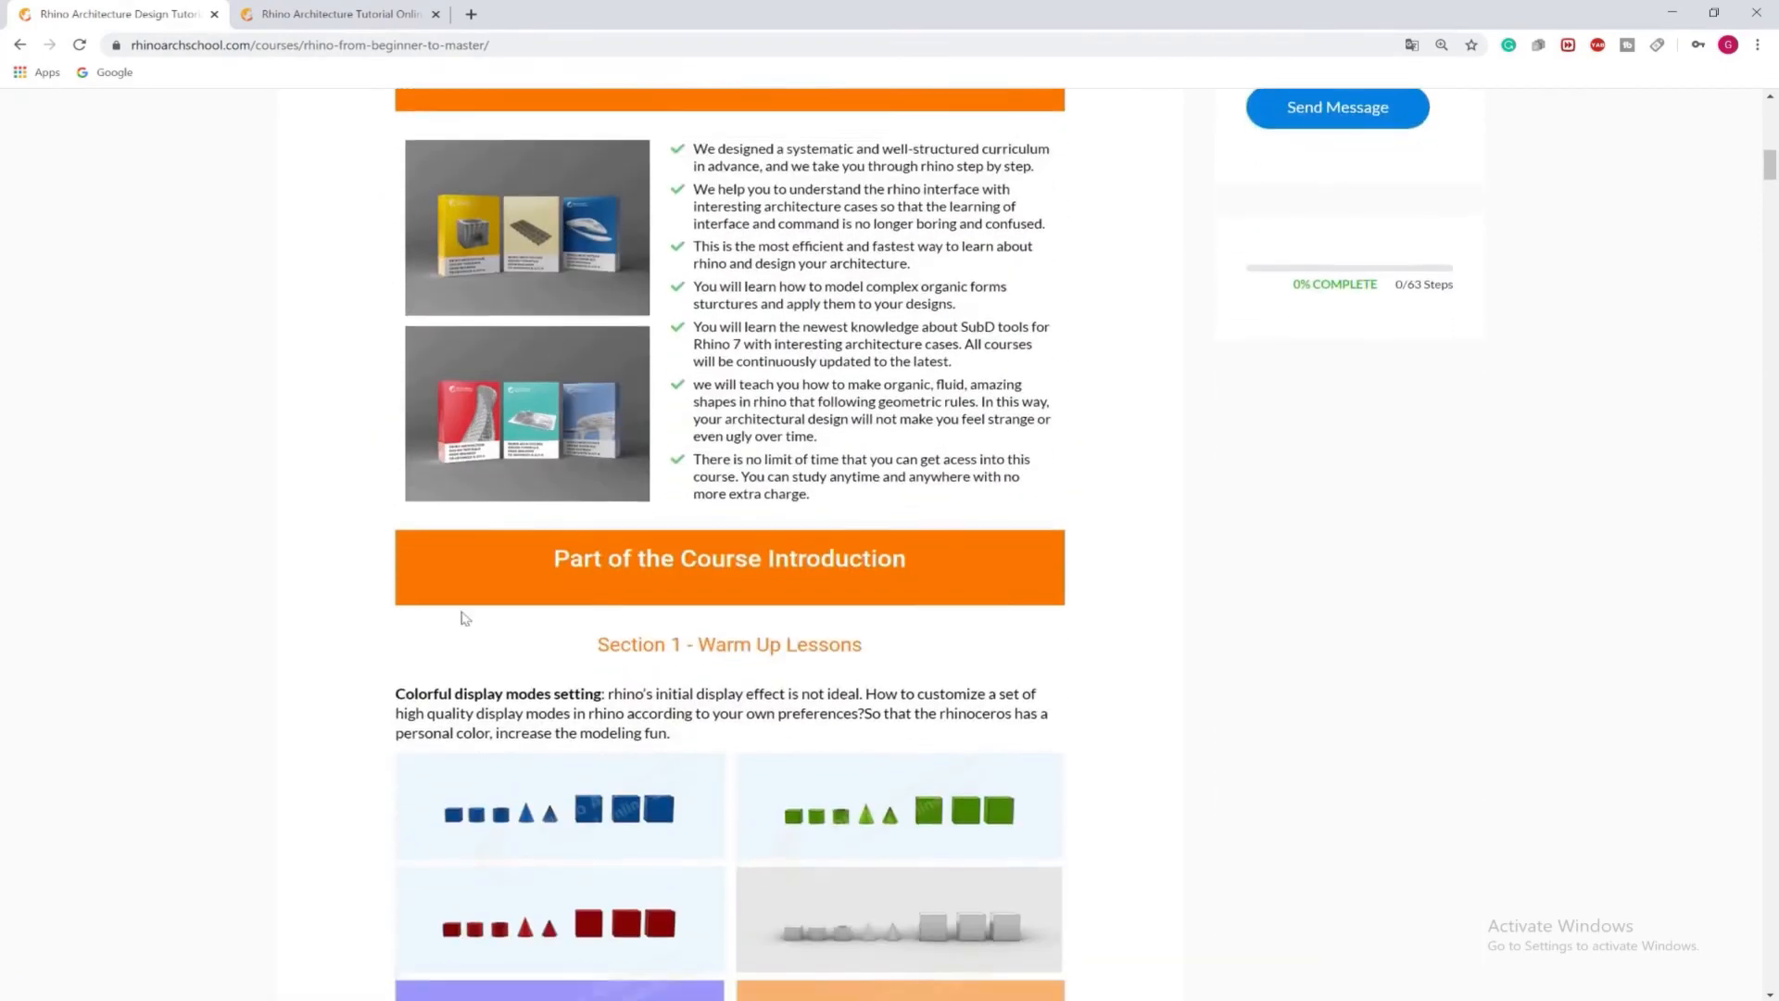
{"action": "scroll", "coordinate": [464, 618], "scroll_direction": "down", "scroll_amount": 20}
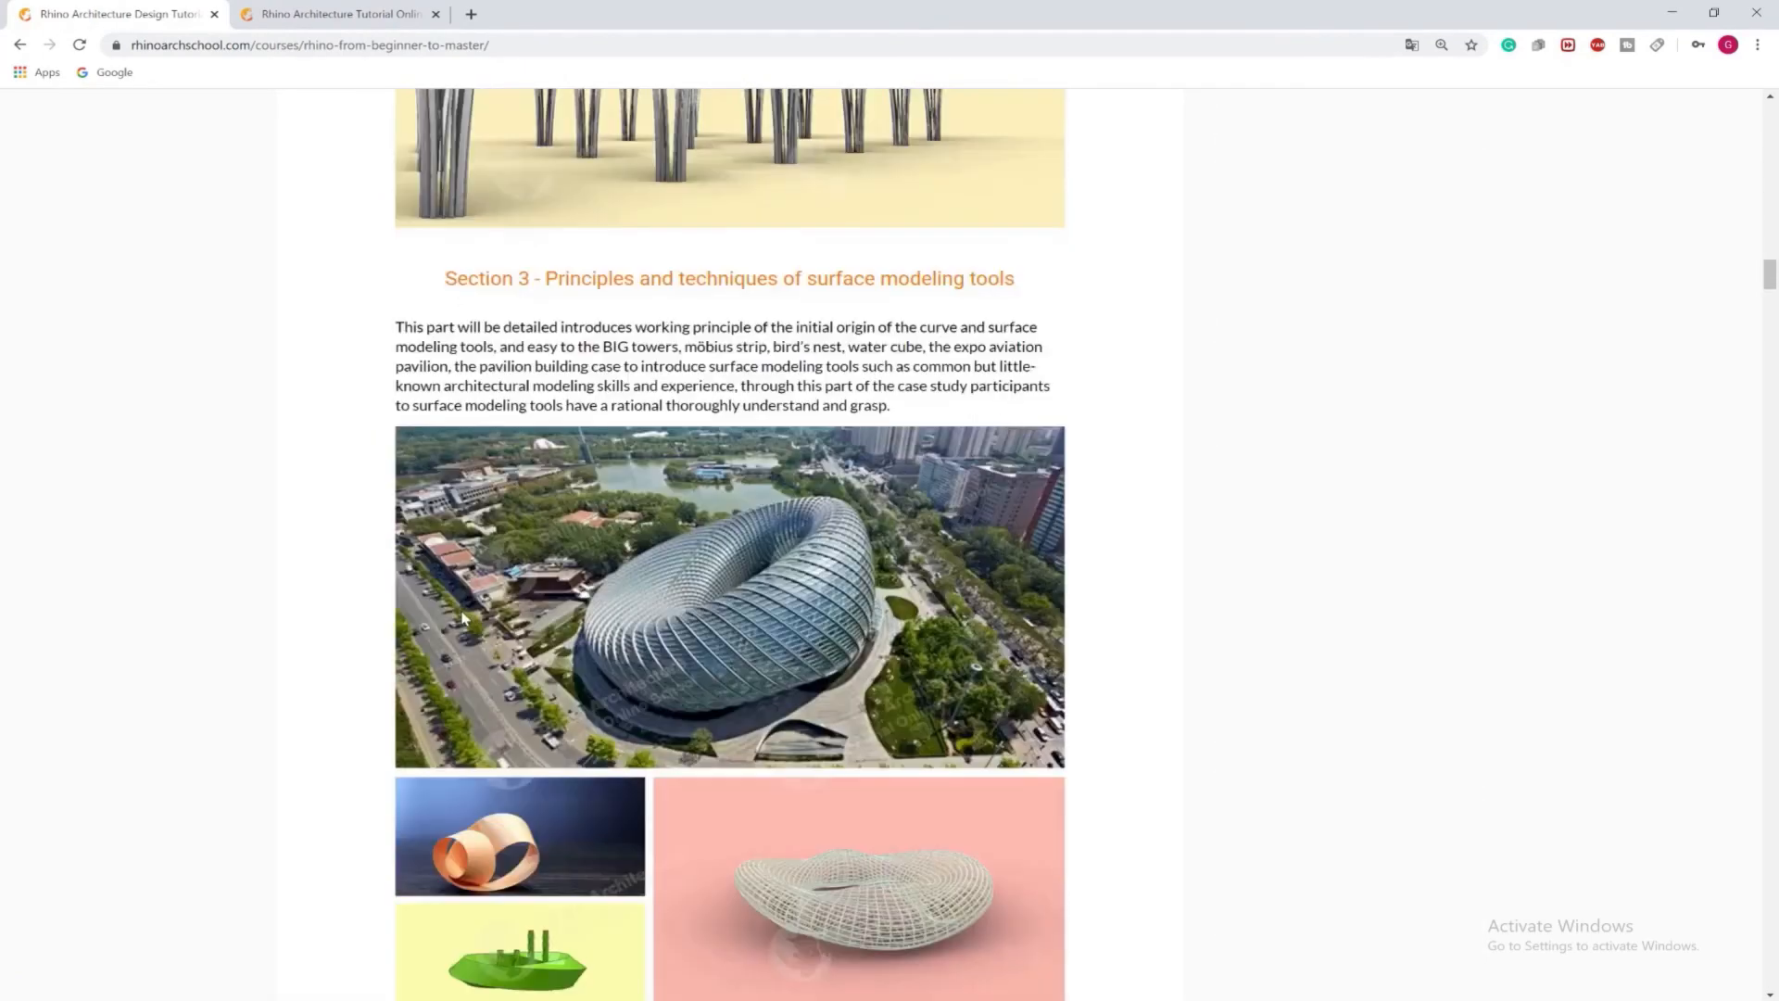
{"action": "scroll", "coordinate": [465, 618], "scroll_direction": "down", "scroll_amount": 15}
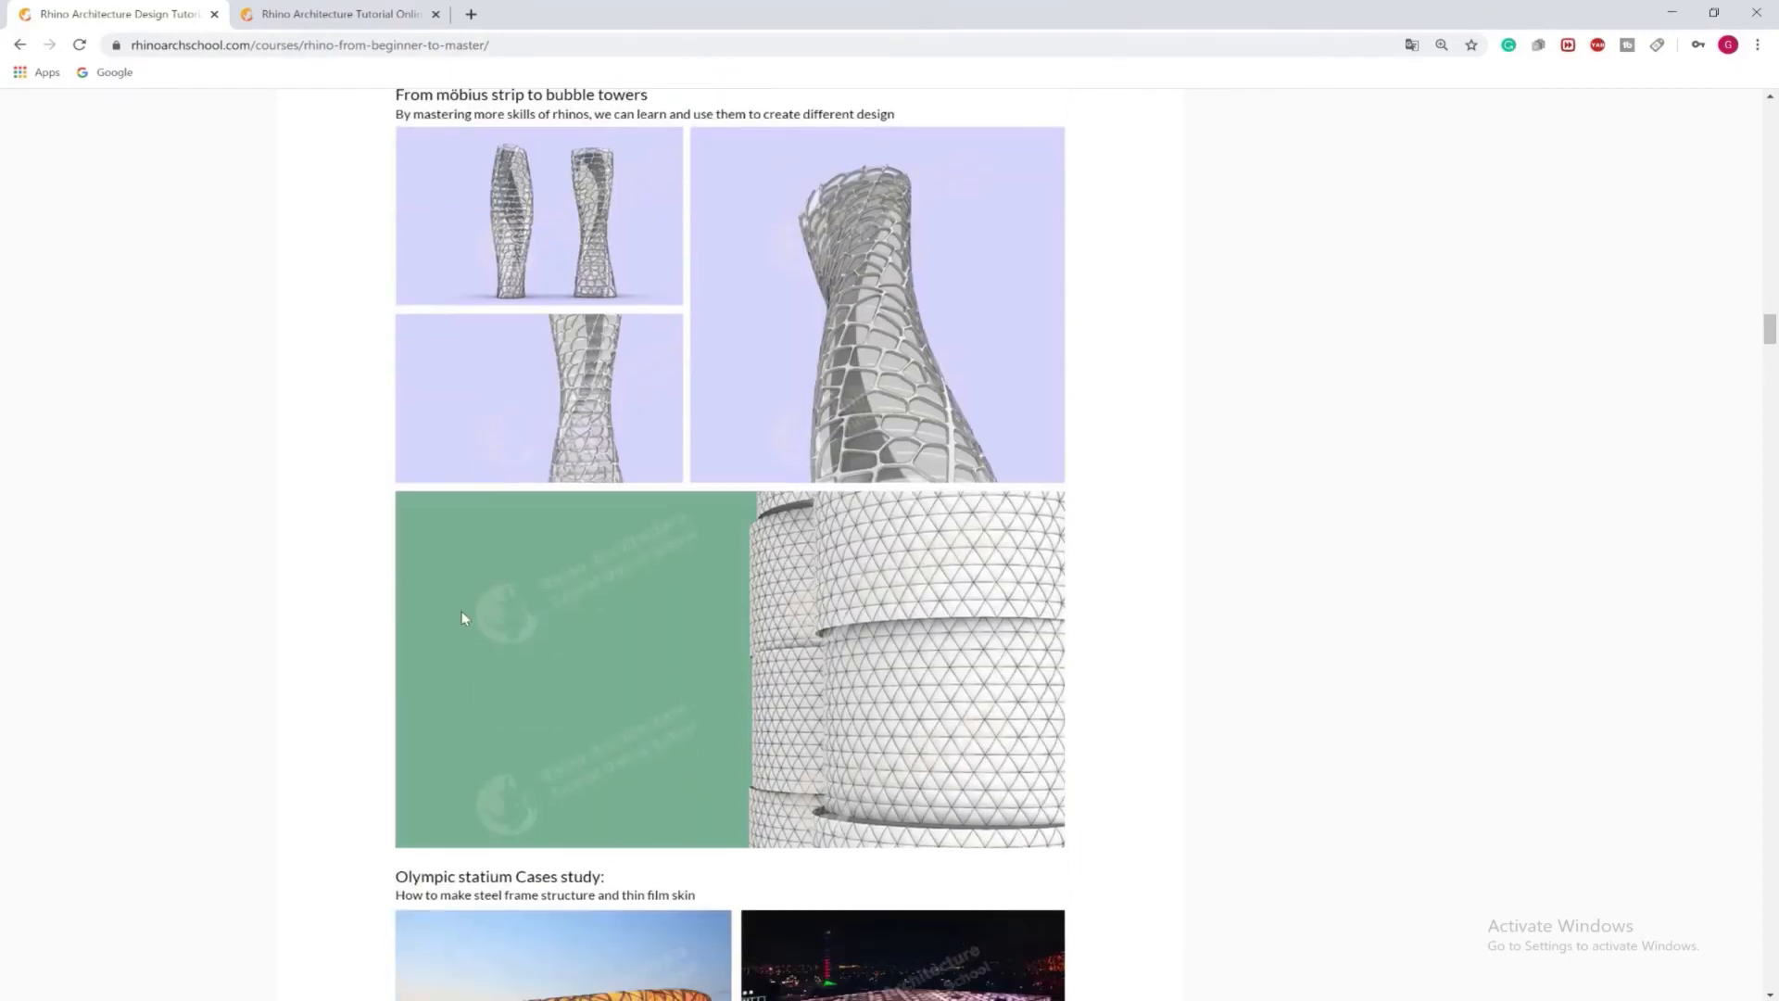
{"action": "scroll", "coordinate": [464, 618], "scroll_direction": "down", "scroll_amount": 20}
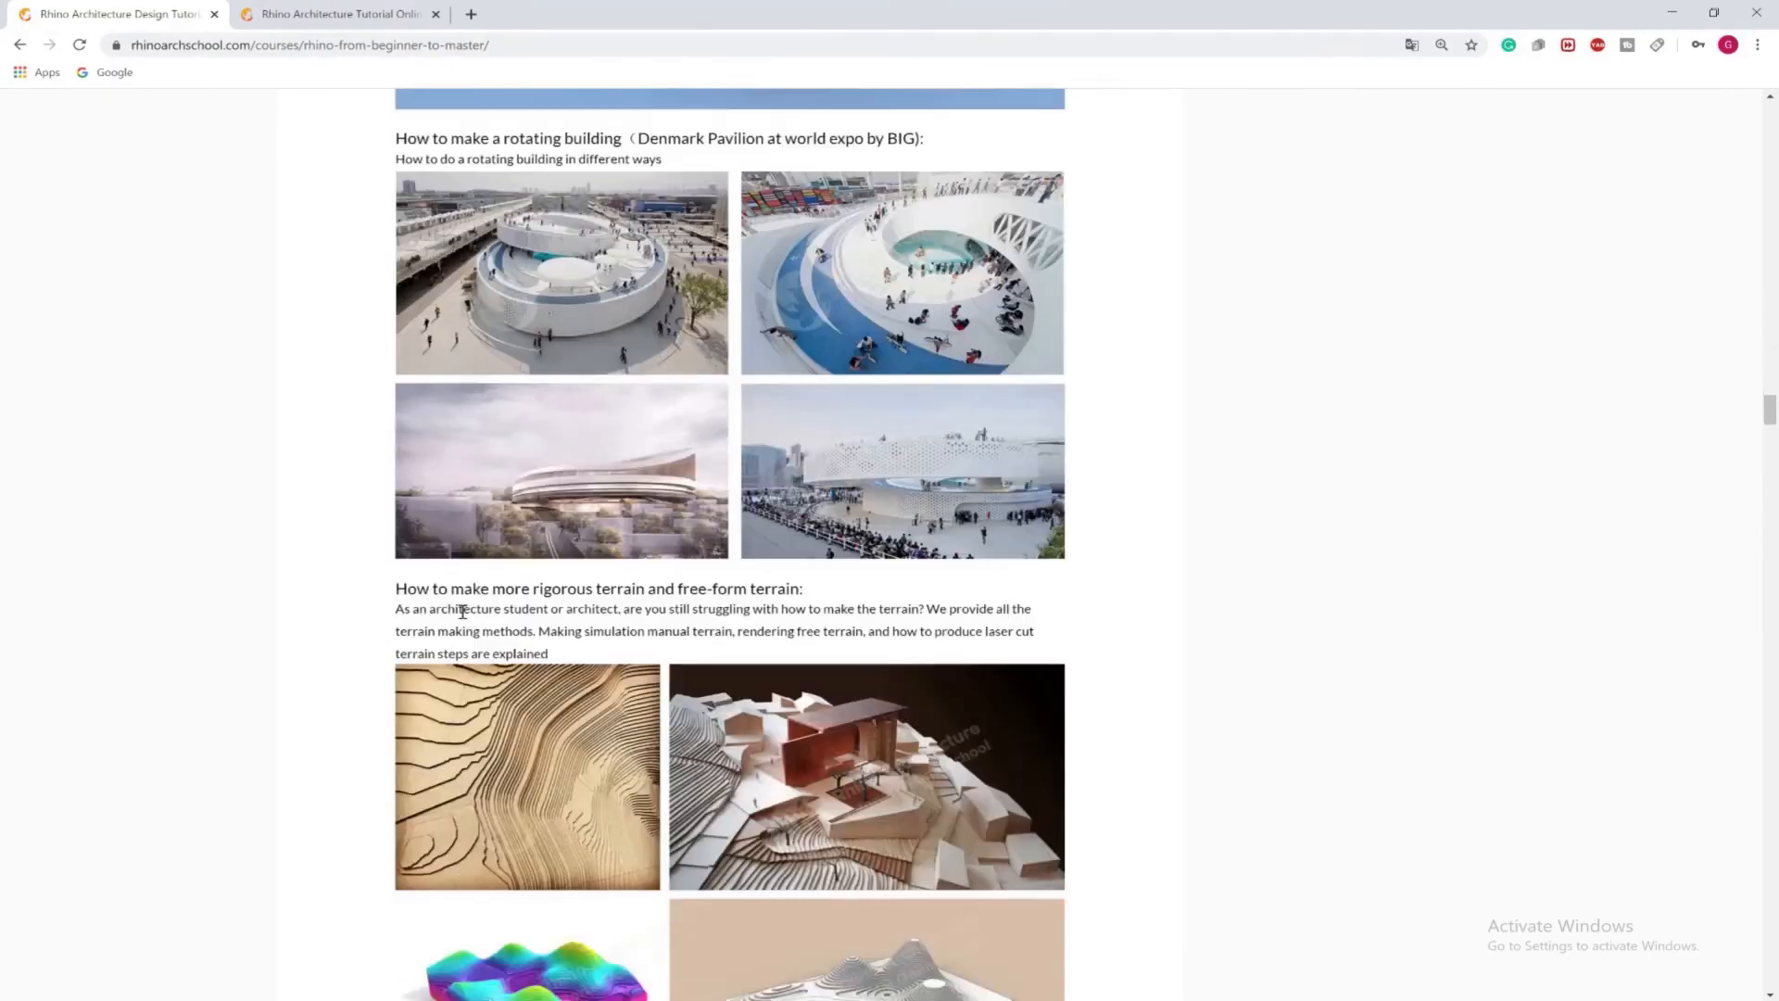
Look through the rest of the course's case studies, from the terrain section to the advanced Fluid Organic buildings
{"action": "scroll", "coordinate": [554, 551], "scroll_direction": "down", "scroll_amount": 20}
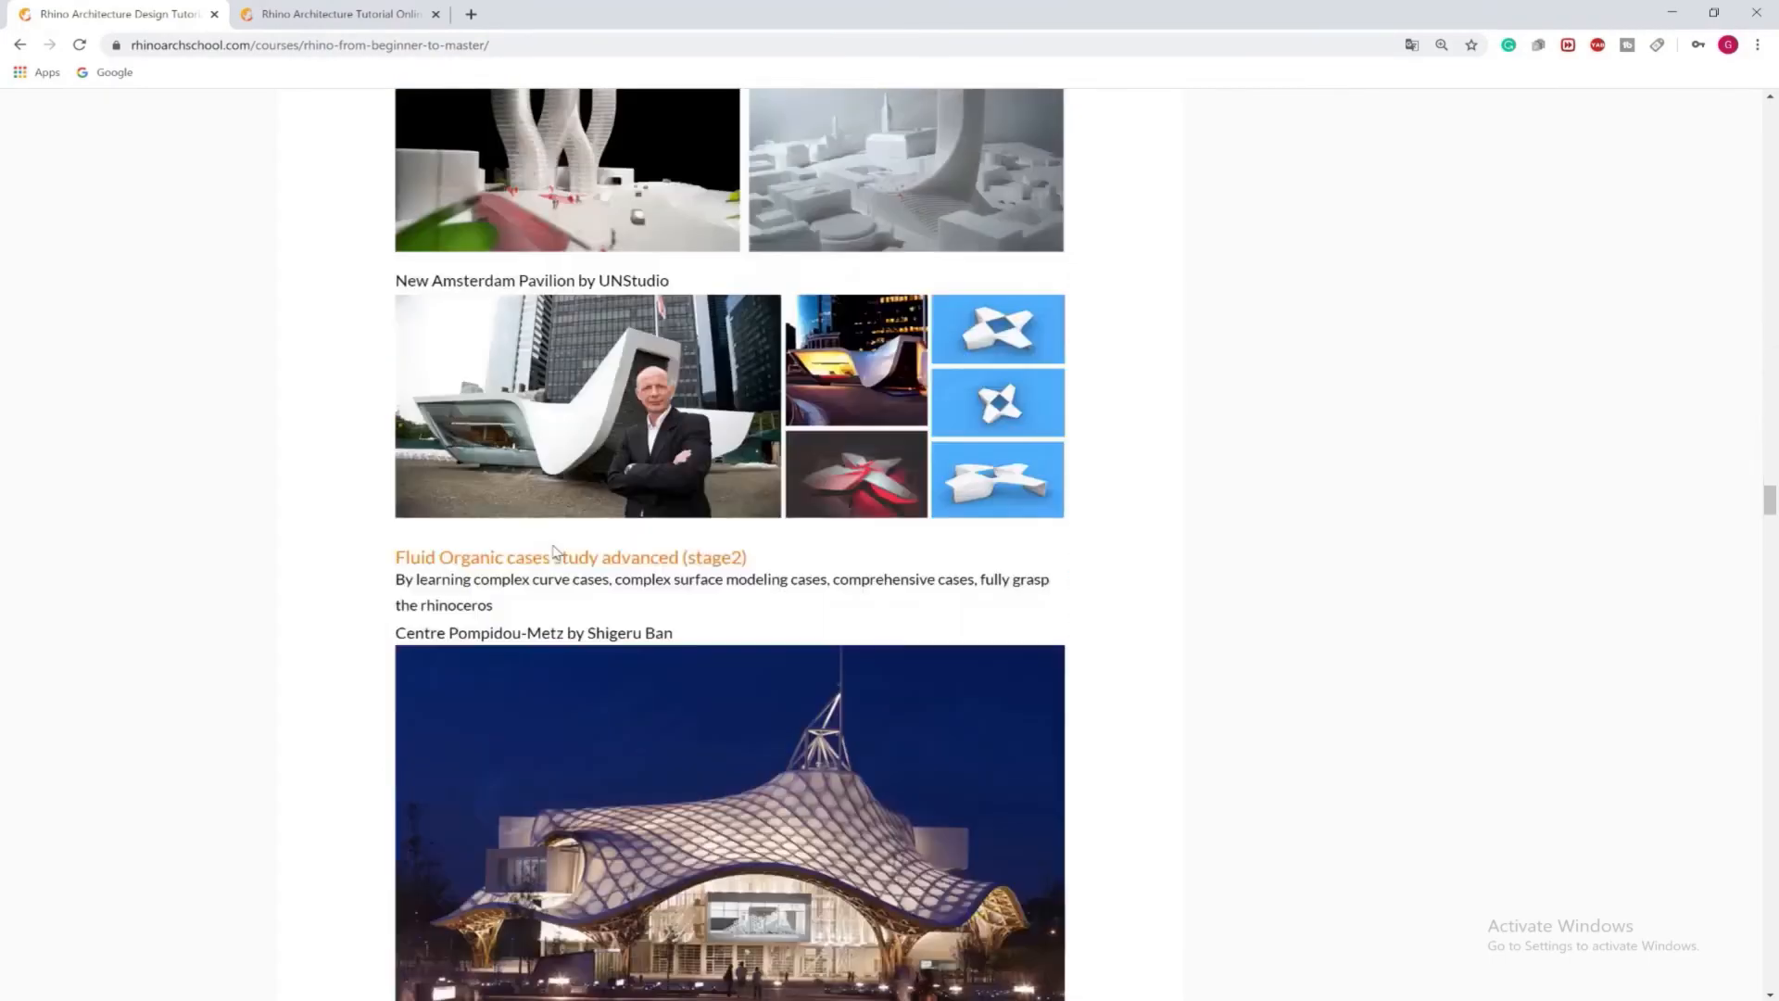
{"action": "scroll", "coordinate": [554, 552], "scroll_direction": "down", "scroll_amount": 20}
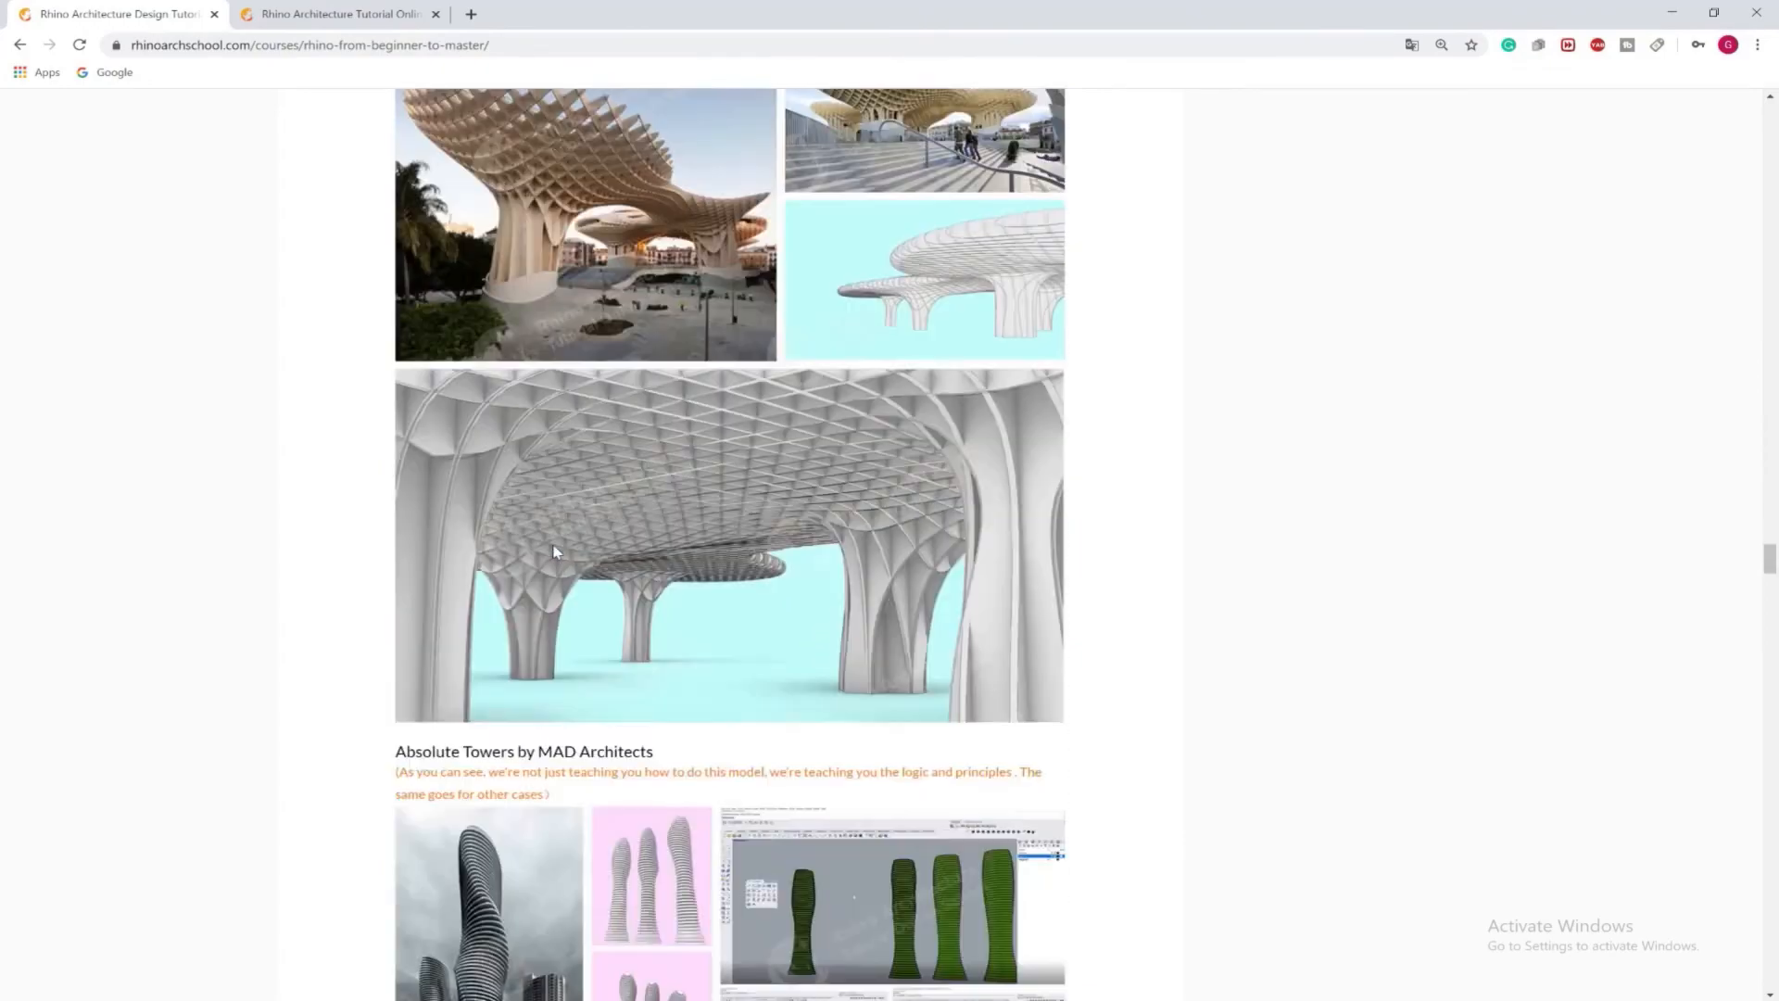
{"action": "scroll", "coordinate": [554, 551], "scroll_direction": "down", "scroll_amount": 20}
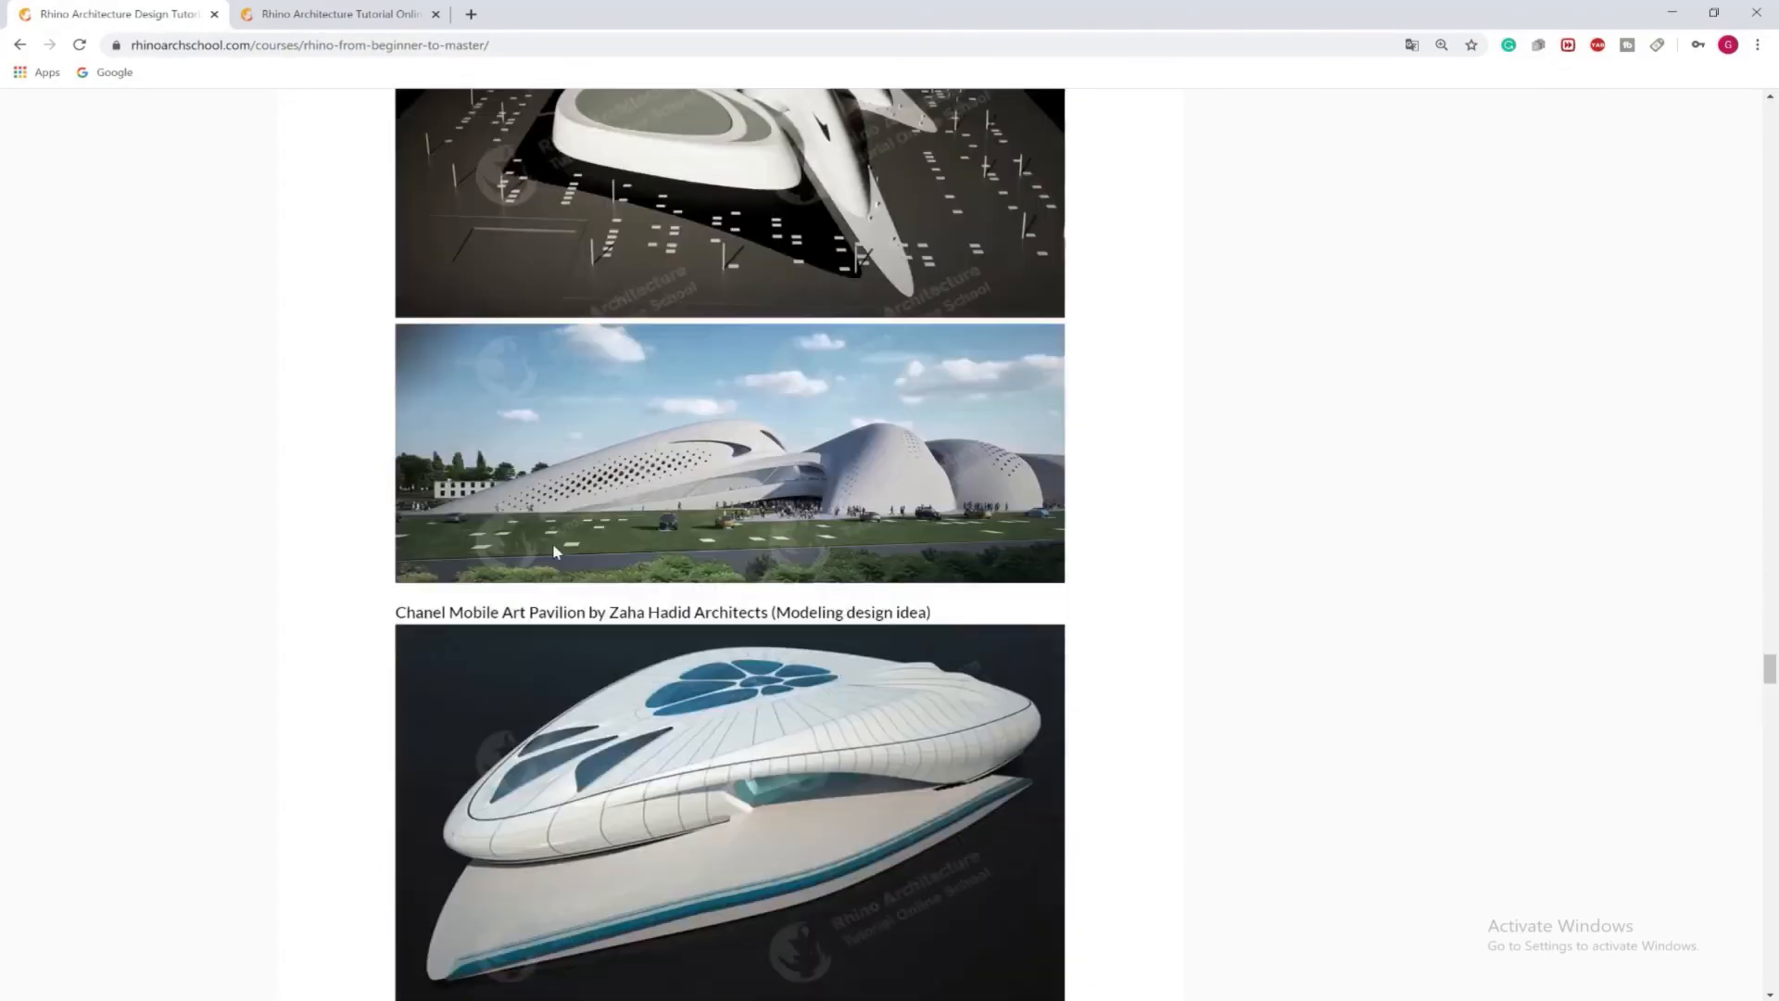
{"action": "scroll", "coordinate": [554, 551], "scroll_direction": "down", "scroll_amount": 20}
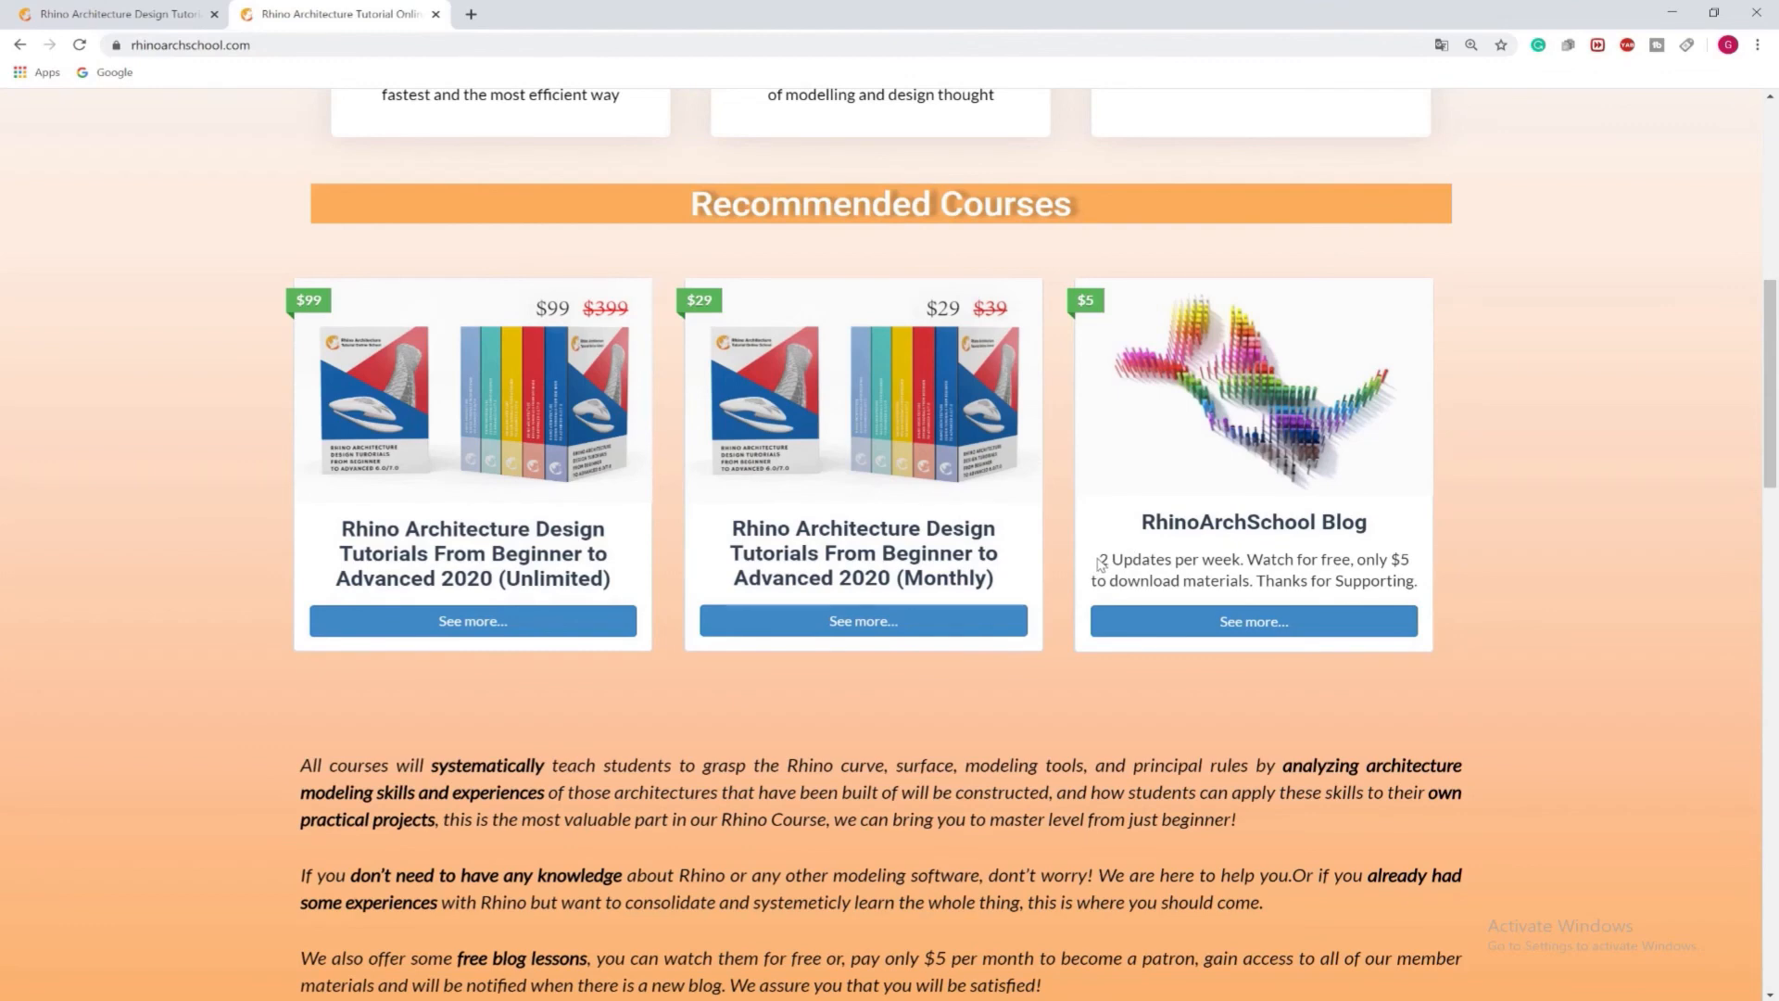
On the school's home page, read the RhinoArchSchool Blog offer's description, highlighting its update and download terms and the closing thanks
{"action": "left_click_drag", "start_coordinate": [1125, 554], "coordinate": [1227, 586]}
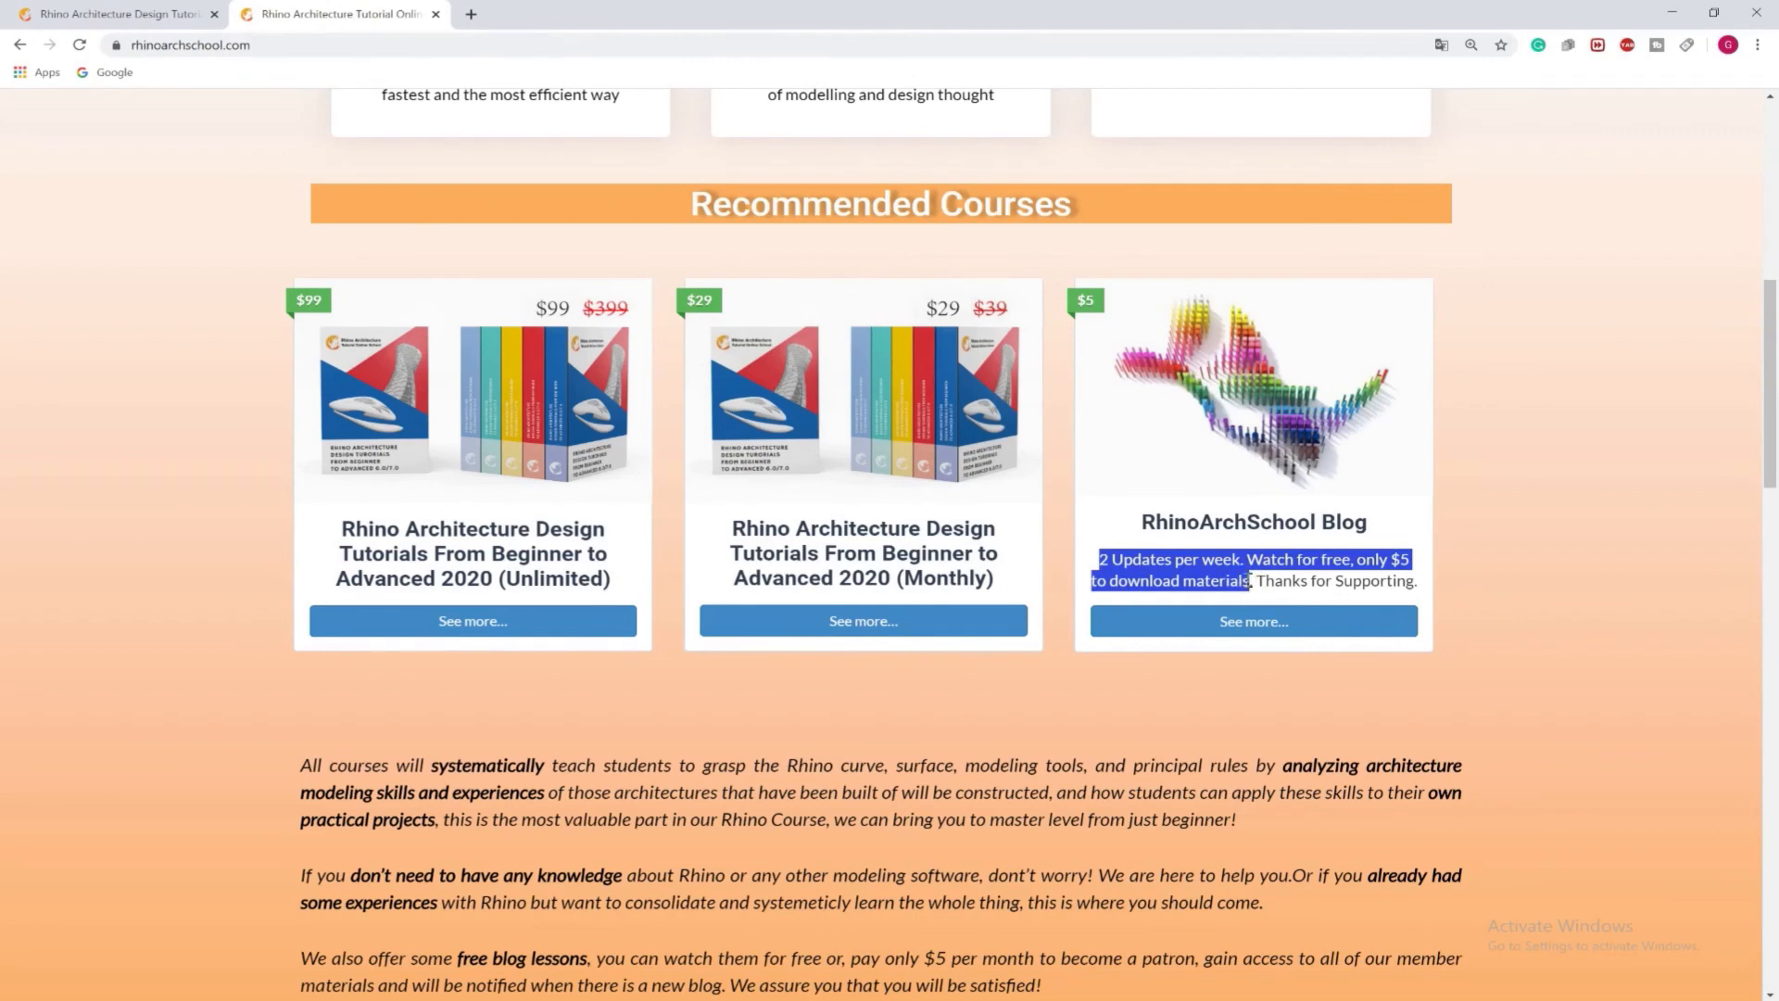
{"action": "left_click", "coordinate": [1251, 576]}
{"action": "left_click_drag", "start_coordinate": [1257, 581], "coordinate": [1424, 588]}
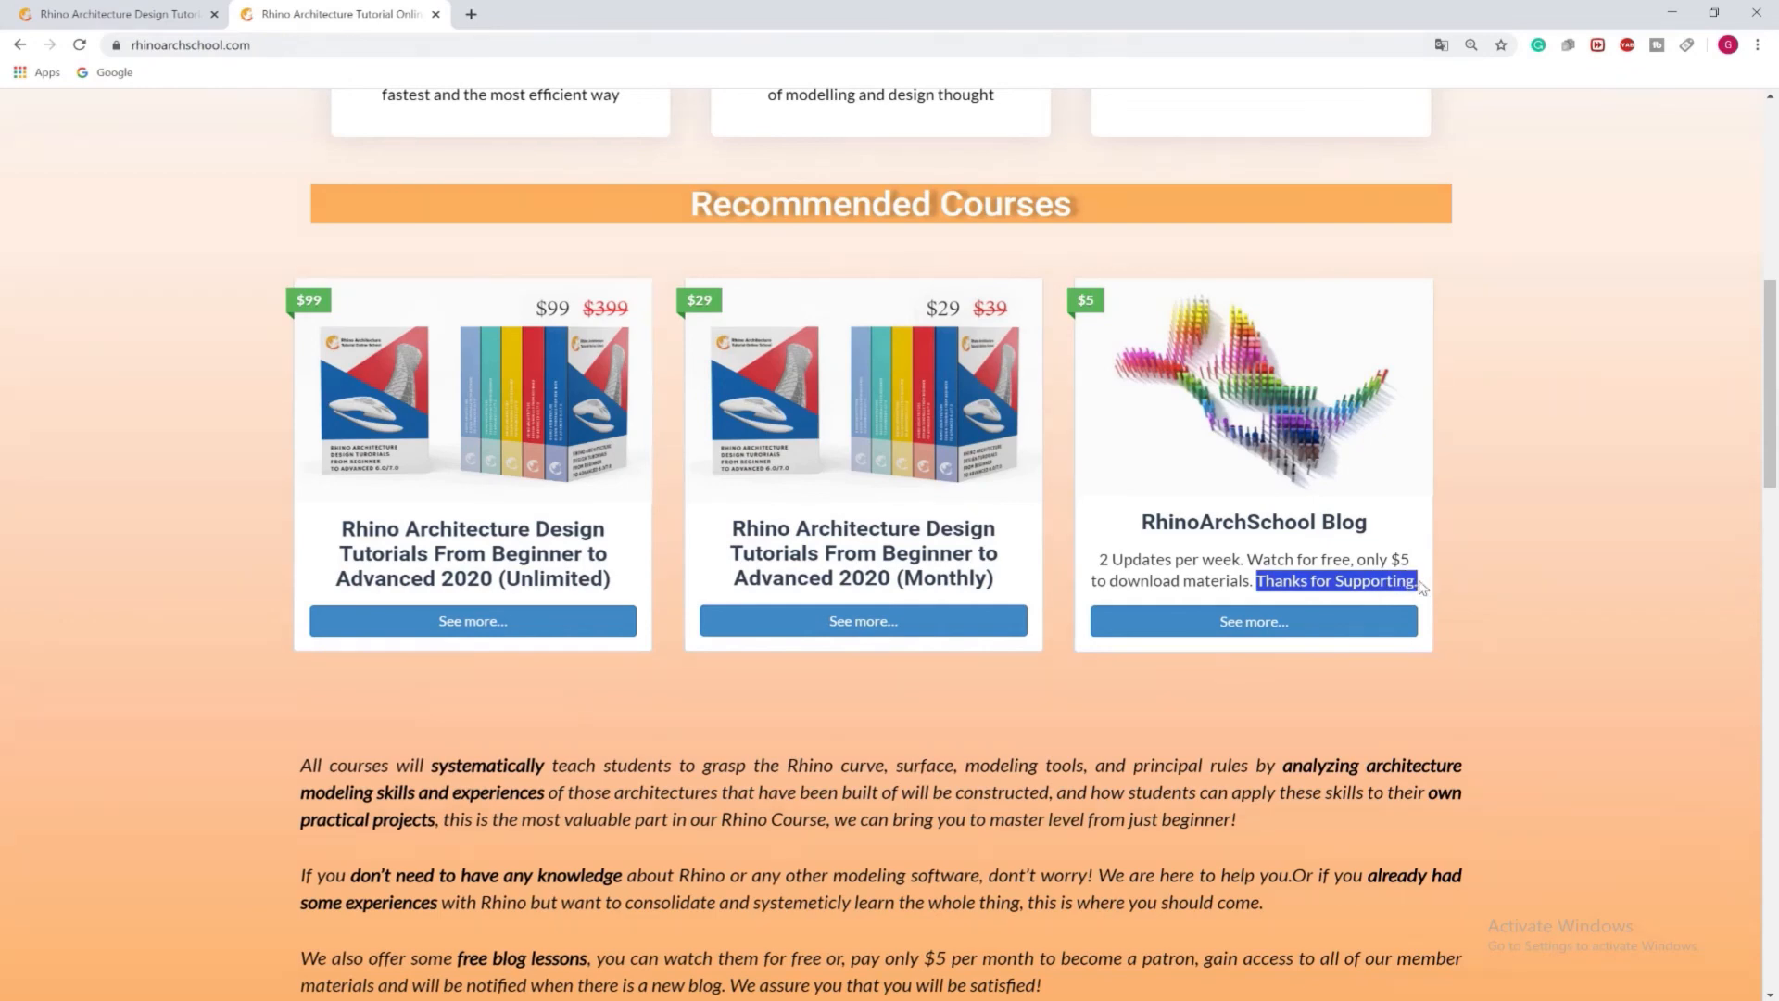
{"action": "left_click", "coordinate": [1396, 577]}
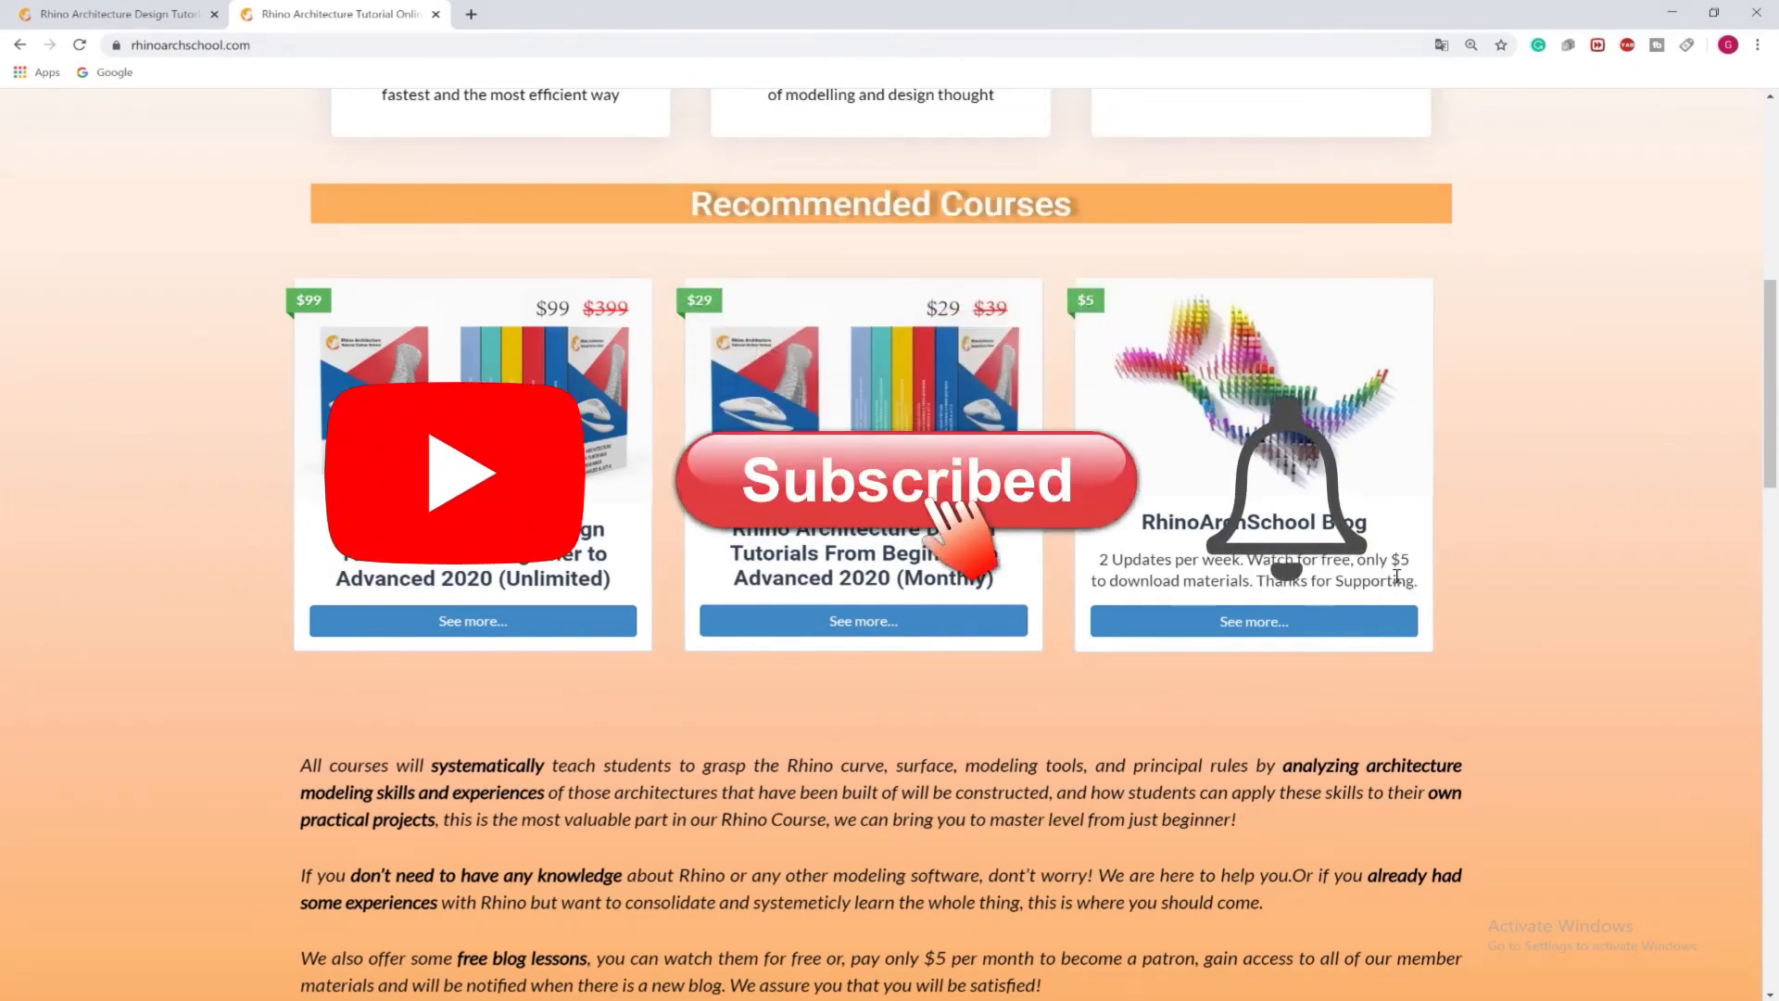